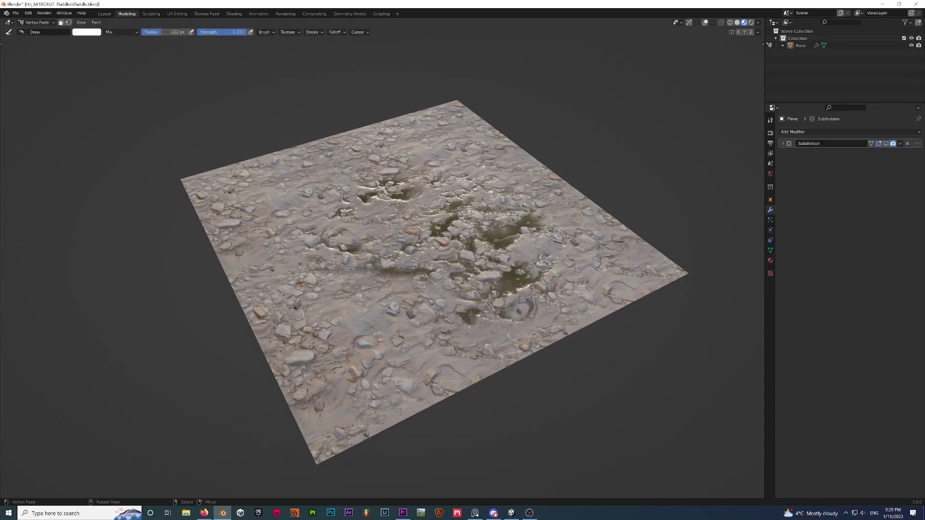
Step: Switch the viewport to rendered shading to show the puddle ground plane
{"action": "mouse_move", "coordinate": [506, 337]}
{"action": "middle_mouse_down"}
{"action": "mouse_move", "coordinate": [465, 310]}
{"action": "mouse_move", "coordinate": [456, 322]}
{"action": "middle_mouse_up"}
{"action": "key", "text": "z"}
{"action": "left_click", "coordinate": [457, 284]}
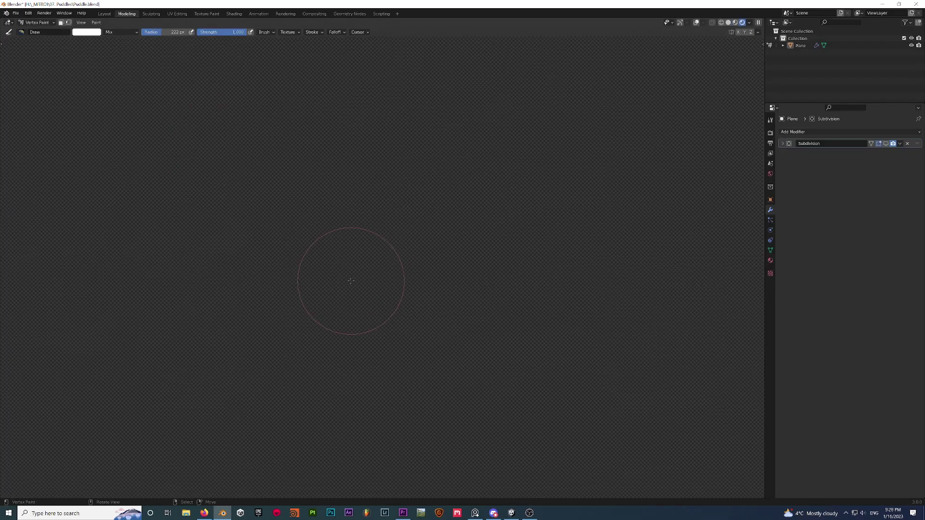
Step: Set the vertex paint colour to black and paint the puddles out of the ground plane
{"action": "left_click", "coordinate": [87, 32]}
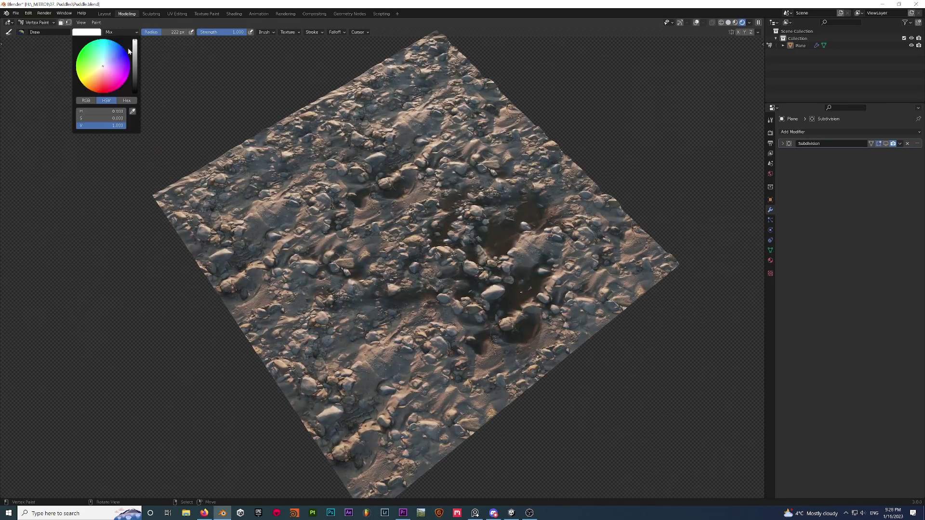
{"action": "left_click_drag", "start_coordinate": [135, 62], "coordinate": [135, 96]}
{"action": "middle_click_drag", "start_coordinate": [544, 289], "coordinate": [515, 238]}
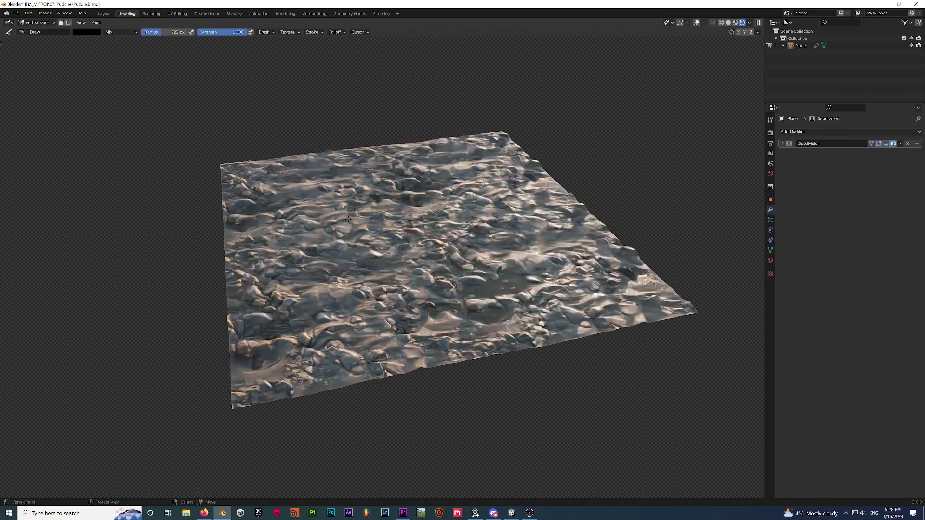
{"action": "left_click_drag", "start_coordinate": [348, 220], "coordinate": [555, 336]}
{"action": "mouse_move", "coordinate": [481, 239]}
{"action": "left_mouse_down"}
{"action": "mouse_move", "coordinate": [433, 203]}
{"action": "mouse_move", "coordinate": [548, 247]}
{"action": "left_mouse_up"}
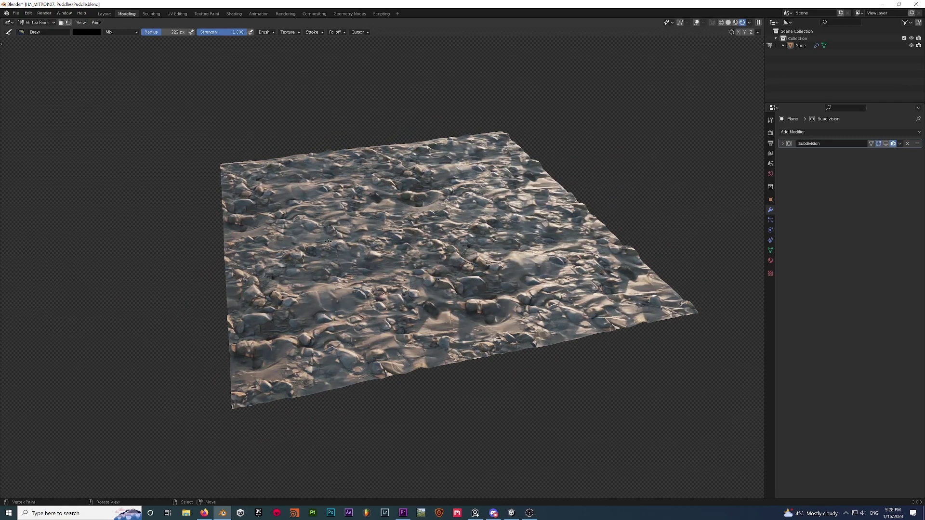
Step: Set the vertex paint colour to white and paint puddles back across the middle of the ground plane
{"action": "scroll", "coordinate": [366, 250], "scroll_direction": "up", "scroll_amount": 5}
{"action": "middle_click_drag", "start_coordinate": [384, 272], "coordinate": [356, 250]}
{"action": "left_click", "coordinate": [91, 31]}
{"action": "left_click", "coordinate": [135, 41]}
{"action": "mouse_move", "coordinate": [409, 255]}
{"action": "left_mouse_down"}
{"action": "mouse_move", "coordinate": [366, 263]}
{"action": "mouse_move", "coordinate": [424, 314]}
{"action": "mouse_move", "coordinate": [638, 397]}
{"action": "mouse_move", "coordinate": [670, 429]}
{"action": "left_mouse_up"}
{"action": "middle_click_drag", "start_coordinate": [670, 429], "coordinate": [526, 358]}
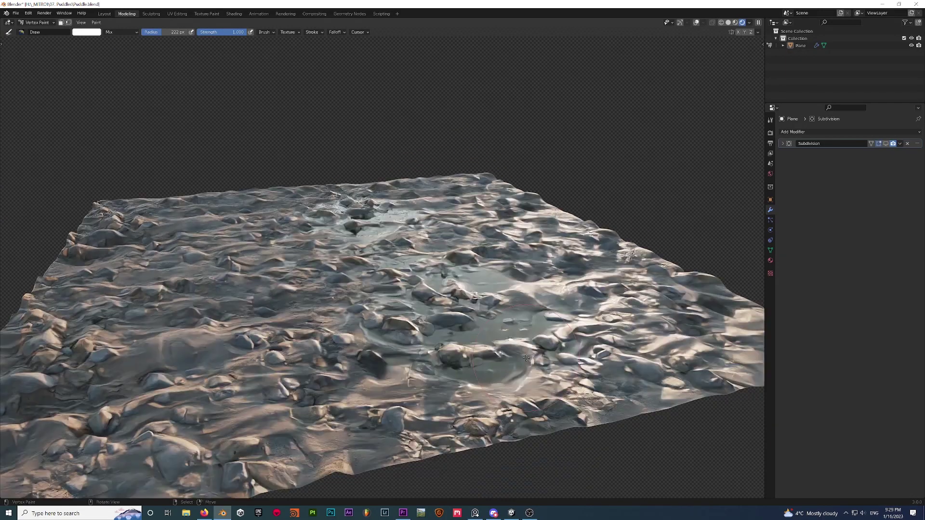
Step: Switch the plane to Object Mode and examine the painted puddles from above
{"action": "left_click", "coordinate": [37, 23]}
{"action": "left_click", "coordinate": [37, 32]}
{"action": "mouse_move", "coordinate": [344, 289]}
{"action": "middle_mouse_down"}
{"action": "mouse_move", "coordinate": [393, 351]}
{"action": "mouse_move", "coordinate": [475, 338]}
{"action": "mouse_move", "coordinate": [372, 394]}
{"action": "mouse_move", "coordinate": [367, 409]}
{"action": "middle_mouse_up"}
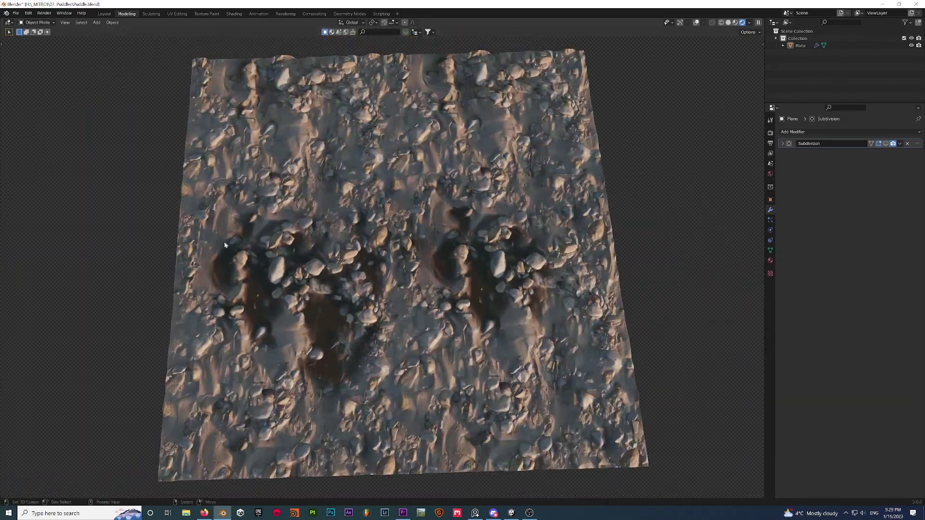
Step: Return to Vertex Paint mode with black as the brush colour and paint over the puddles to erase them
{"action": "left_click", "coordinate": [37, 22]}
{"action": "left_click", "coordinate": [39, 54]}
{"action": "left_click", "coordinate": [87, 32]}
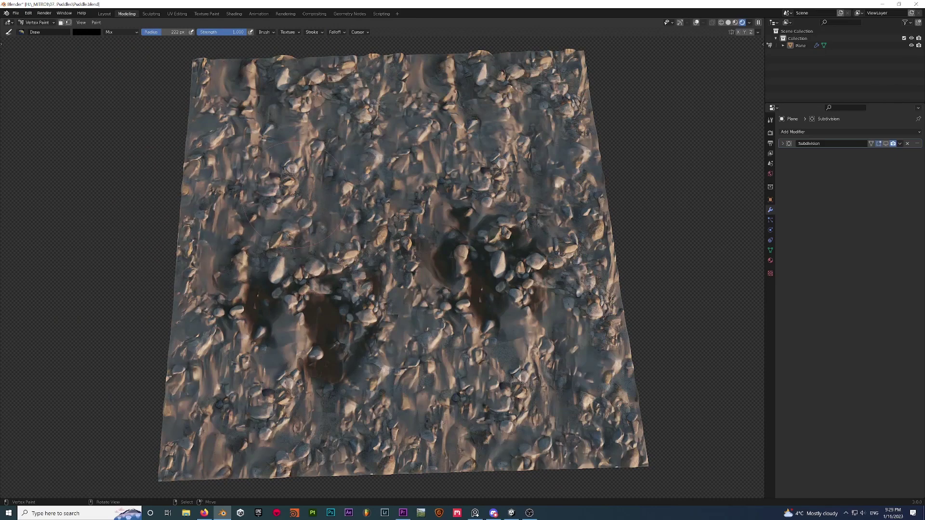
{"action": "scroll", "coordinate": [343, 209], "scroll_direction": "down", "scroll_amount": 2}
{"action": "left_click_drag", "start_coordinate": [460, 234], "coordinate": [511, 289]}
{"action": "mouse_move", "coordinate": [366, 332]}
{"action": "middle_mouse_down"}
{"action": "mouse_move", "coordinate": [475, 282]}
{"action": "mouse_move", "coordinate": [453, 266]}
{"action": "mouse_move", "coordinate": [495, 316]}
{"action": "middle_mouse_up"}
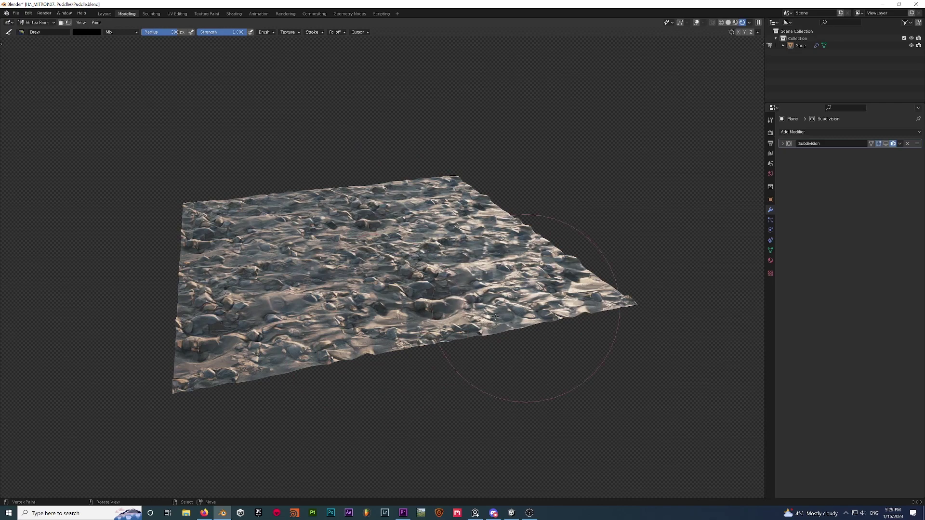
Step: Append the mud material from Puddle.blend in the Puddles folder to the empty scene
{"action": "left_click", "coordinate": [16, 13]}
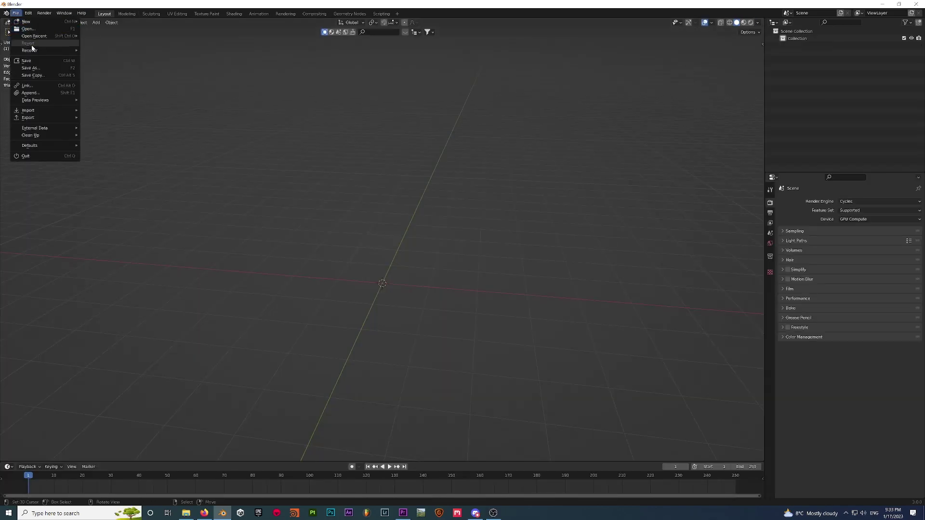
{"action": "left_click", "coordinate": [38, 94]}
{"action": "left_click", "coordinate": [316, 332]}
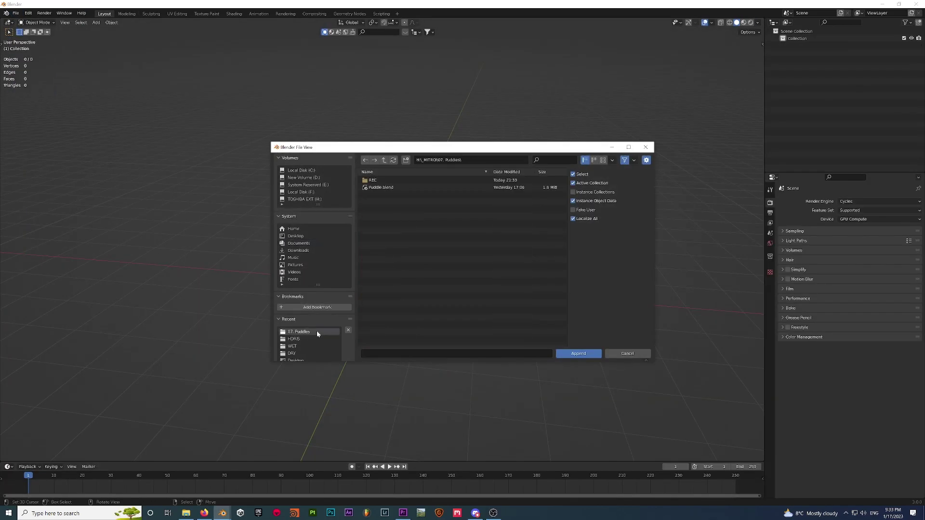
{"action": "double_click", "coordinate": [379, 187]}
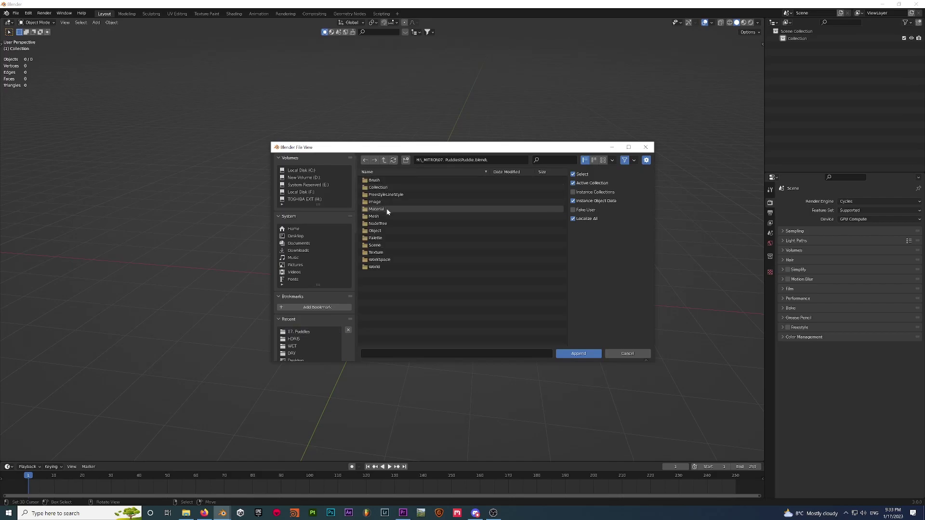
{"action": "double_click", "coordinate": [375, 209]}
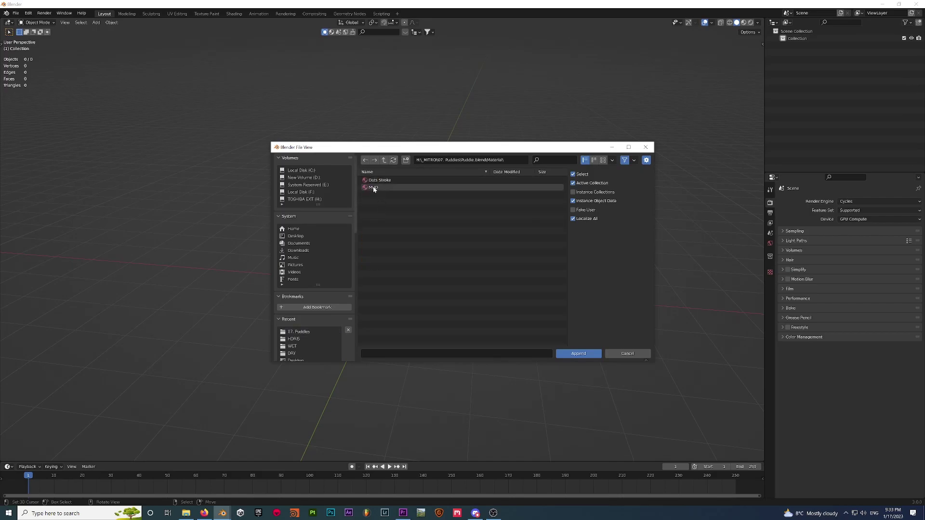
{"action": "double_click", "coordinate": [377, 188]}
Step: Add a plane mesh at the scene origin and frame it in the viewport
{"action": "key", "text": "shift+a"}
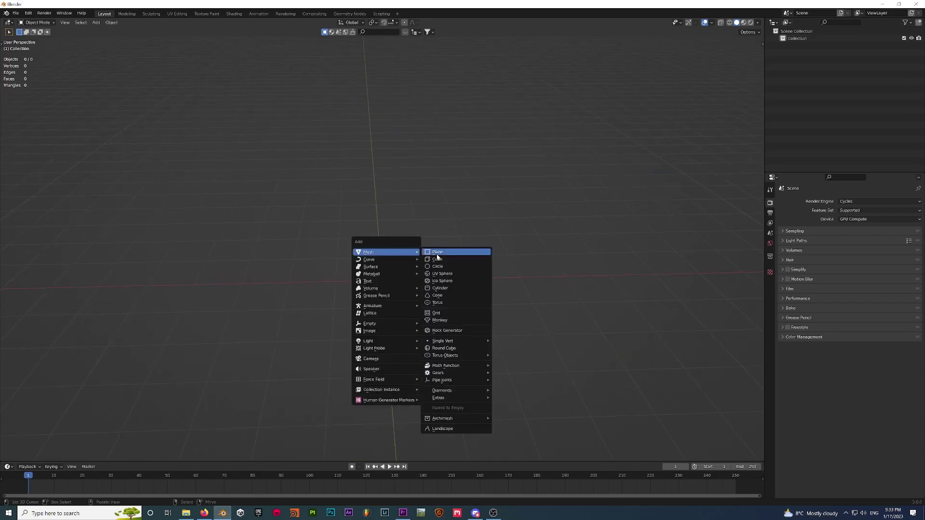
{"action": "left_click", "coordinate": [438, 252]}
{"action": "key", "text": "KP_Decimal"}
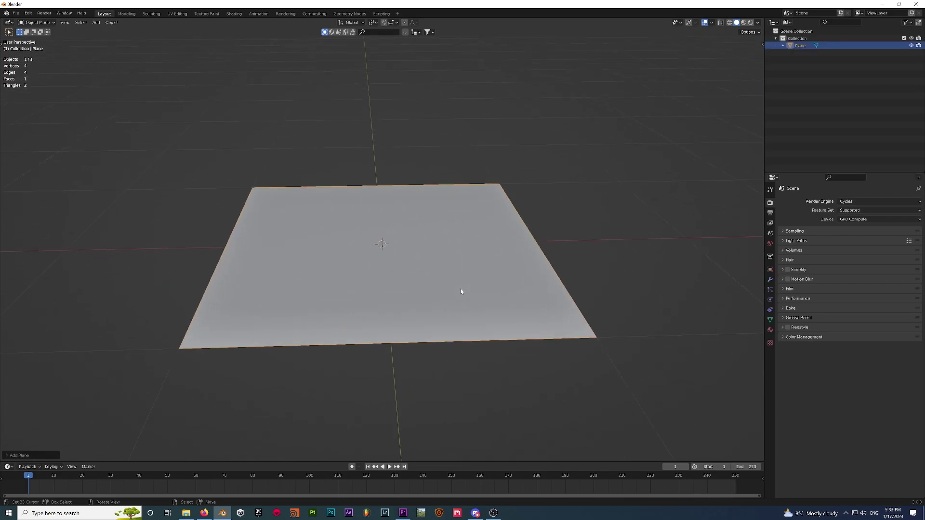
Step: Assign the appended mud material to the new plane and change the viewport shading to preview it
{"action": "left_click", "coordinate": [770, 331]}
{"action": "left_click", "coordinate": [783, 232]}
{"action": "left_click", "coordinate": [819, 243]}
{"action": "mouse_move", "coordinate": [414, 308]}
{"action": "middle_mouse_down"}
{"action": "mouse_move", "coordinate": [462, 300]}
{"action": "mouse_move", "coordinate": [426, 300]}
{"action": "mouse_move", "coordinate": [196, 181]}
{"action": "middle_mouse_up"}
{"action": "key", "text": "z"}
{"action": "left_click", "coordinate": [456, 318]}
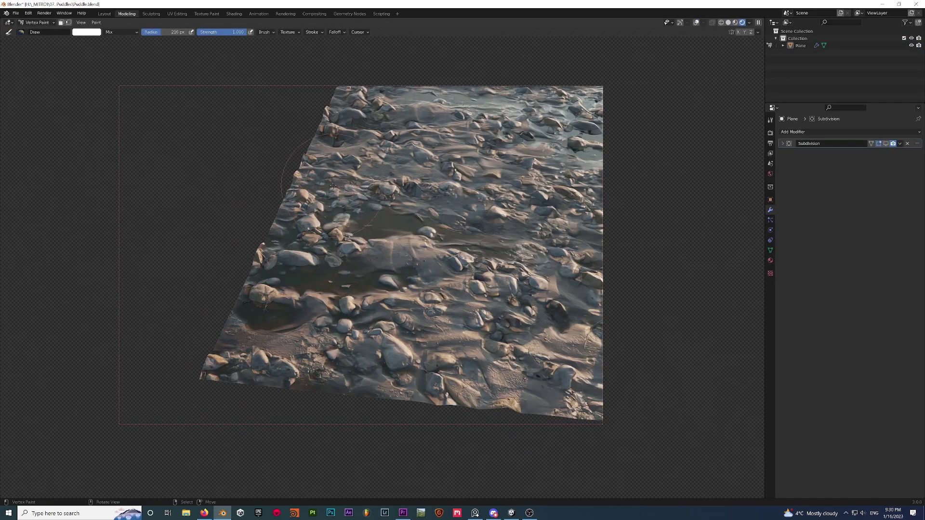
{"action": "middle_click_drag", "start_coordinate": [417, 261], "coordinate": [427, 307]}
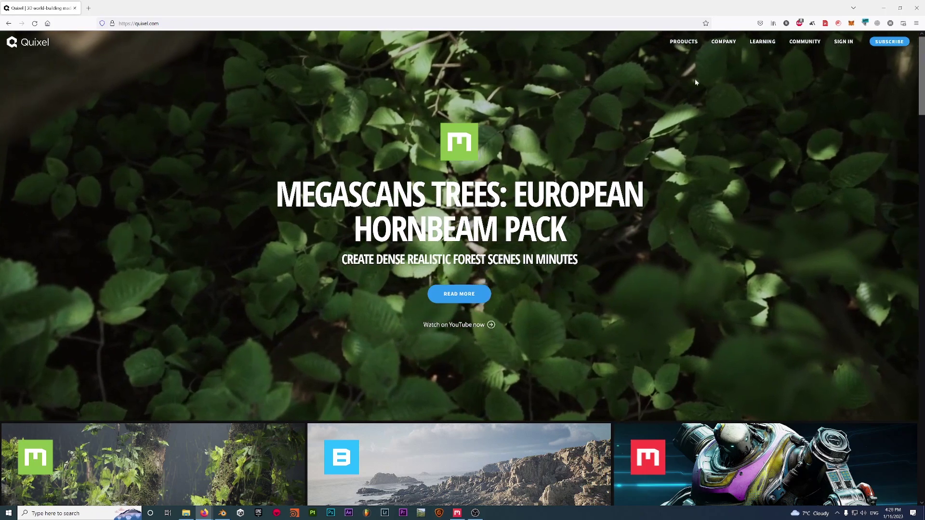
Step: Open the Mixer product page on the Quixel website, and switch to the Quixel Mixer application
{"action": "mouse_move", "coordinate": [680, 43]}
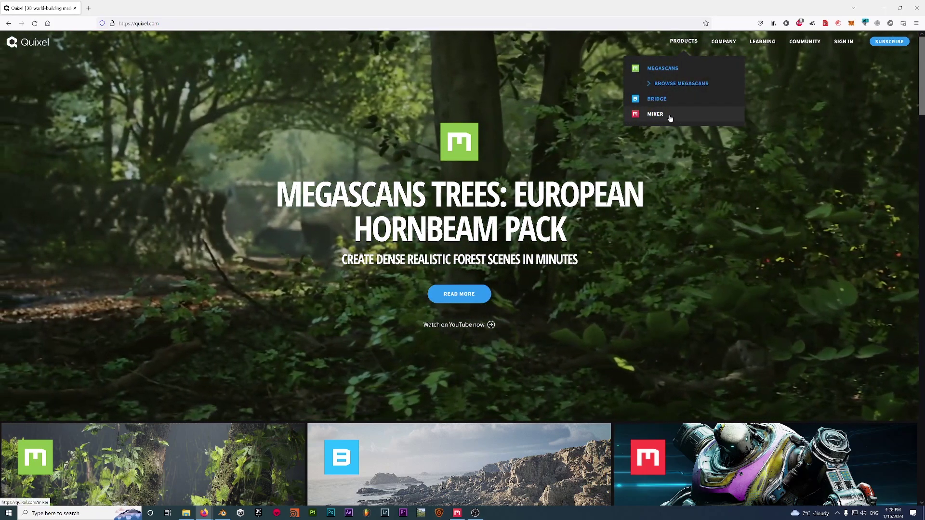
{"action": "left_click", "coordinate": [655, 114]}
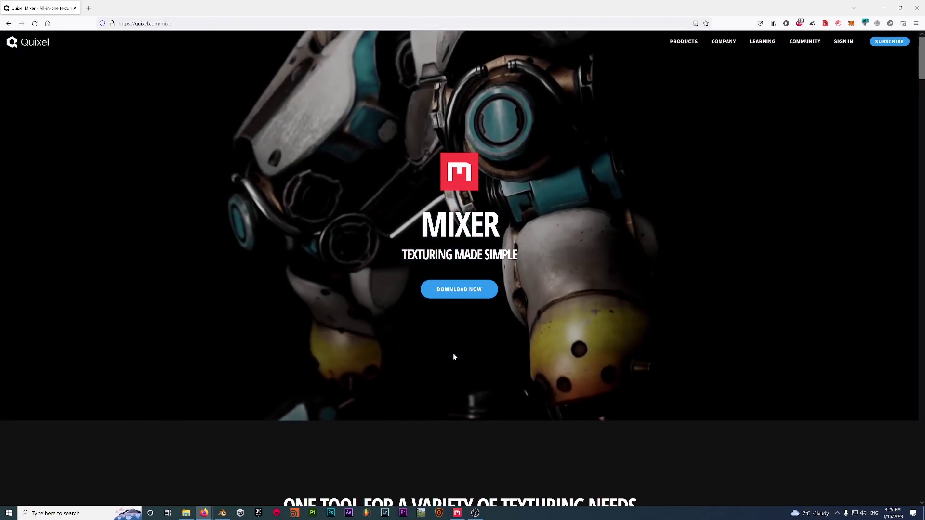
{"action": "left_click", "coordinate": [457, 512]}
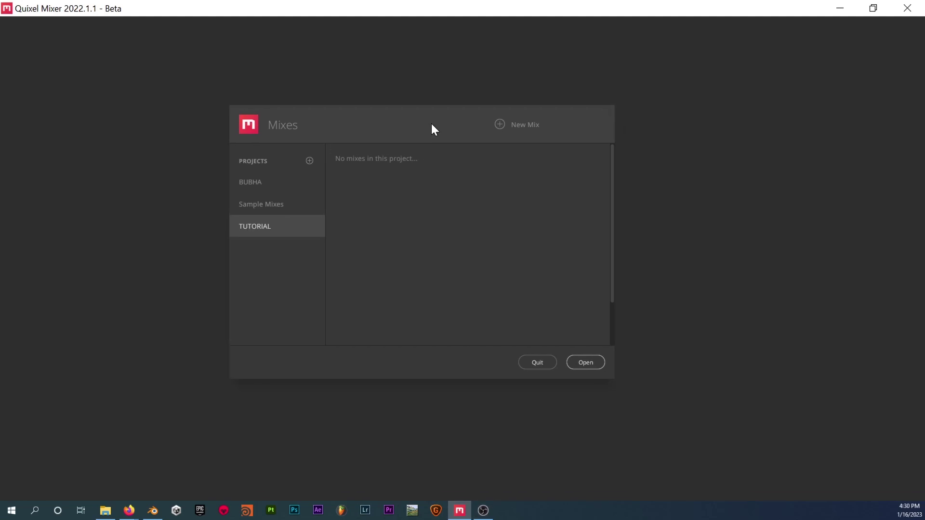
Step: Create a new mix named MUD with a 4096 px working resolution in the TUTORIAL project
{"action": "left_click", "coordinate": [309, 161]}
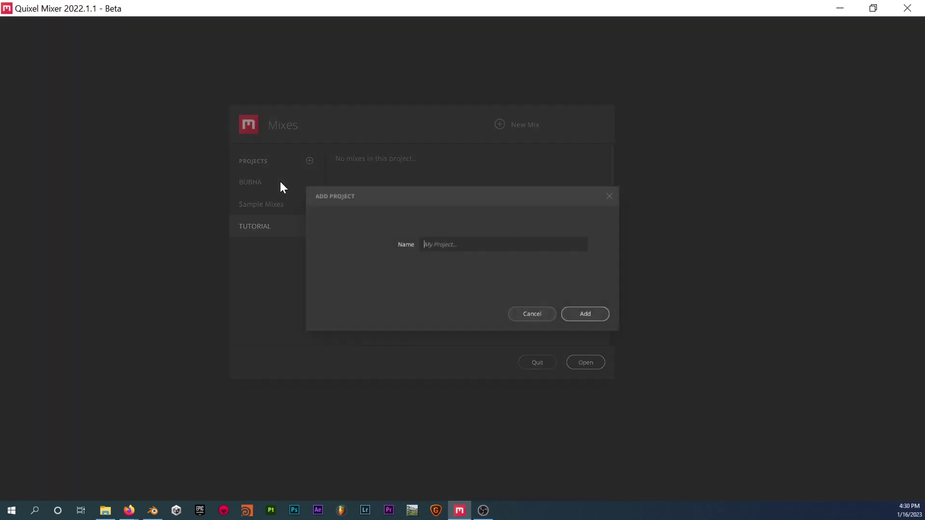
{"action": "left_click", "coordinate": [609, 196]}
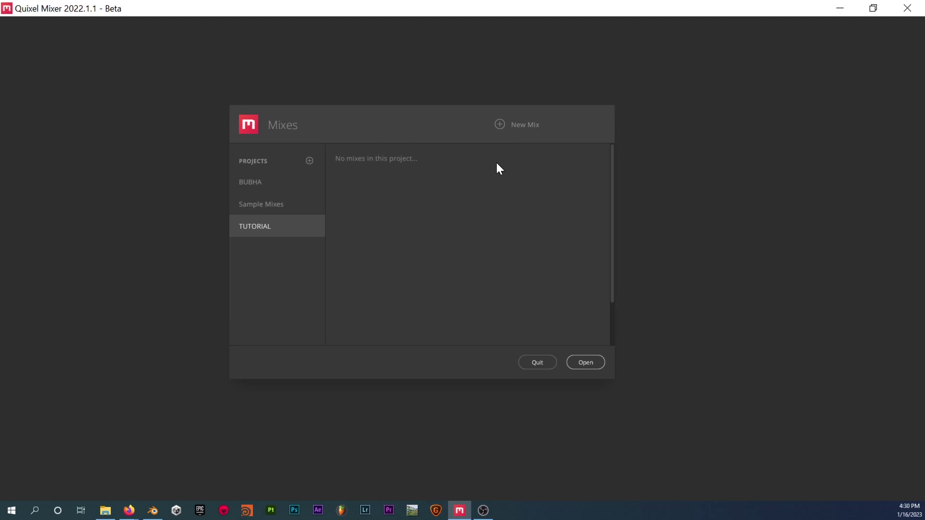
{"action": "left_click", "coordinate": [500, 124]}
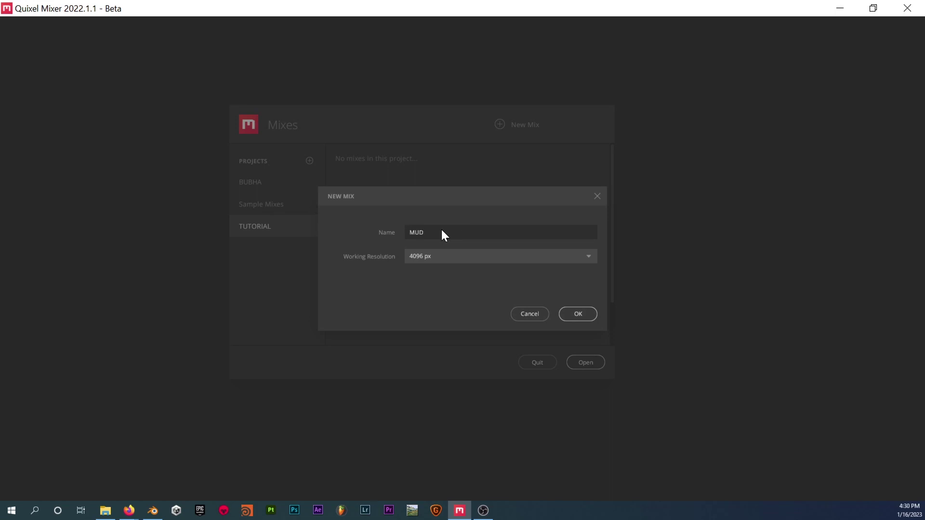
{"action": "left_click_drag", "start_coordinate": [461, 197], "coordinate": [454, 195]}
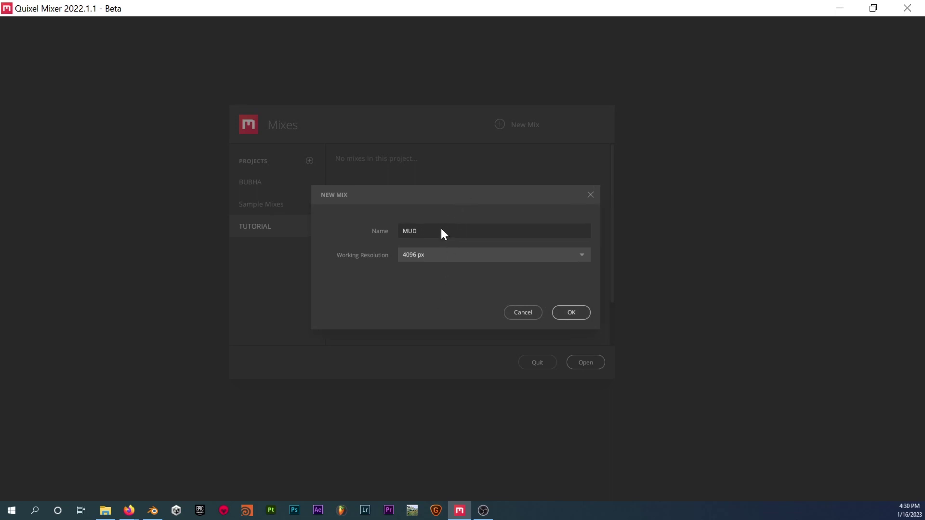
{"action": "left_click", "coordinate": [584, 318]}
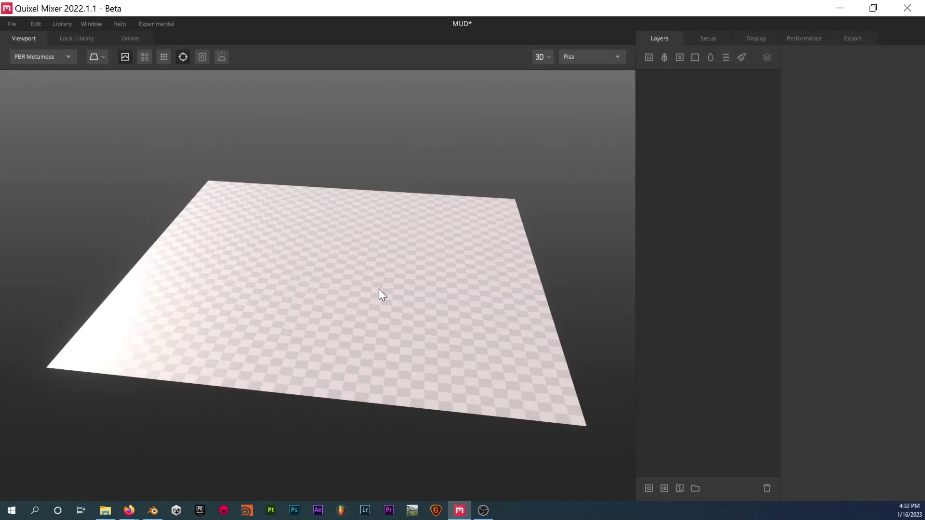
Step: Add a surface layer to the mix using the Rocky Sand material from the local library
{"action": "left_click_drag", "start_coordinate": [340, 288], "coordinate": [353, 348]}
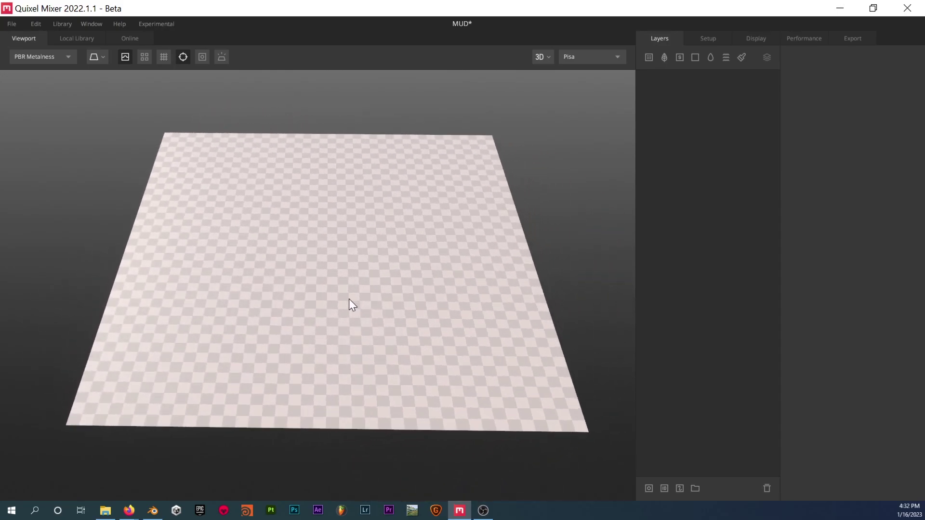
{"action": "left_click_drag", "start_coordinate": [356, 312], "coordinate": [354, 279]}
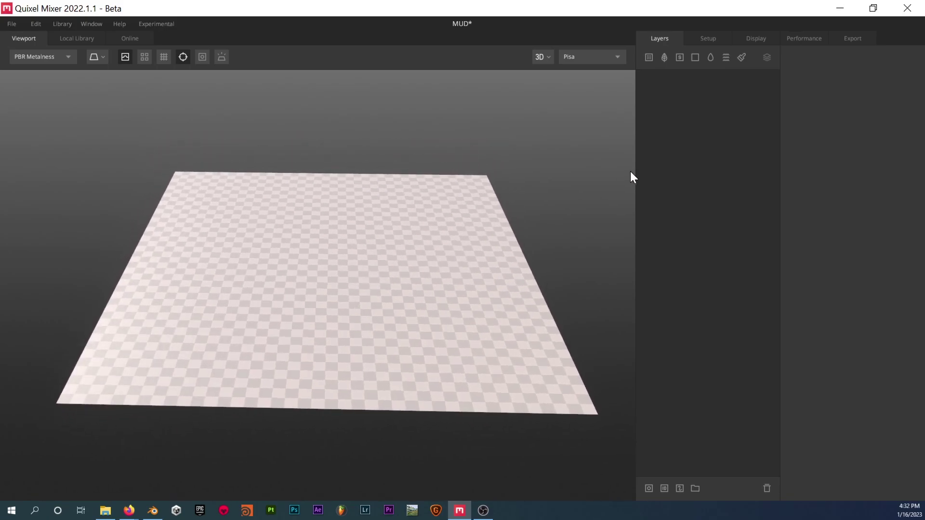
{"action": "left_click", "coordinate": [652, 56]}
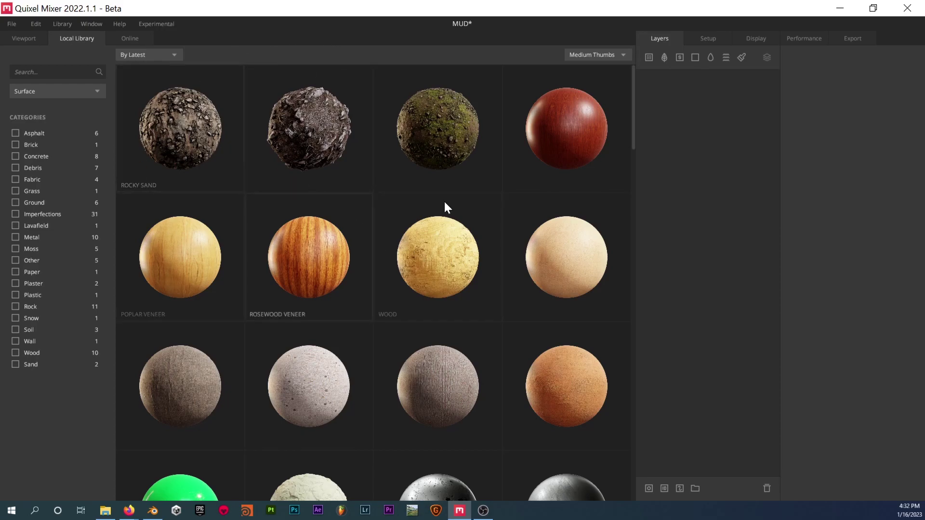
{"action": "left_click", "coordinate": [181, 130]}
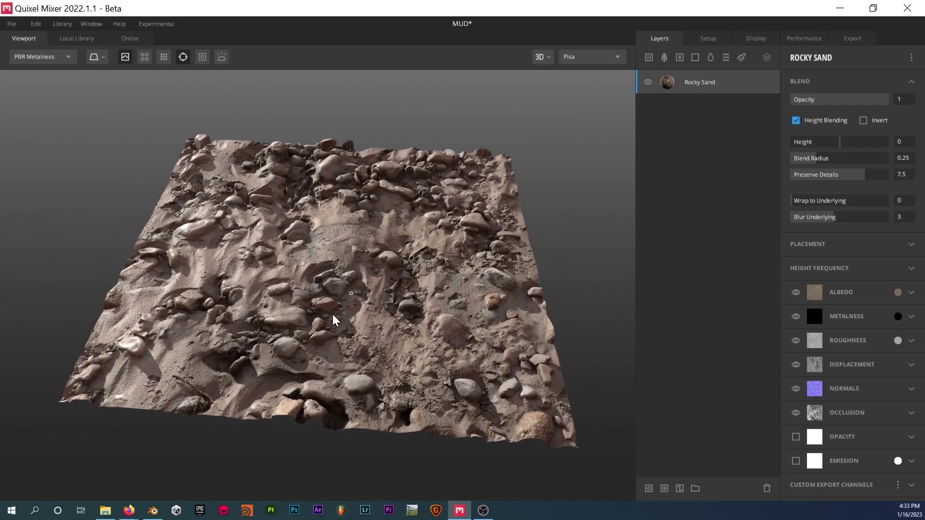
Step: Examine the relief of the Rocky Sand surface from several angles, including with the interface hidden
{"action": "left_click_drag", "start_coordinate": [333, 314], "coordinate": [397, 257]}
{"action": "key", "text": "Tab"}
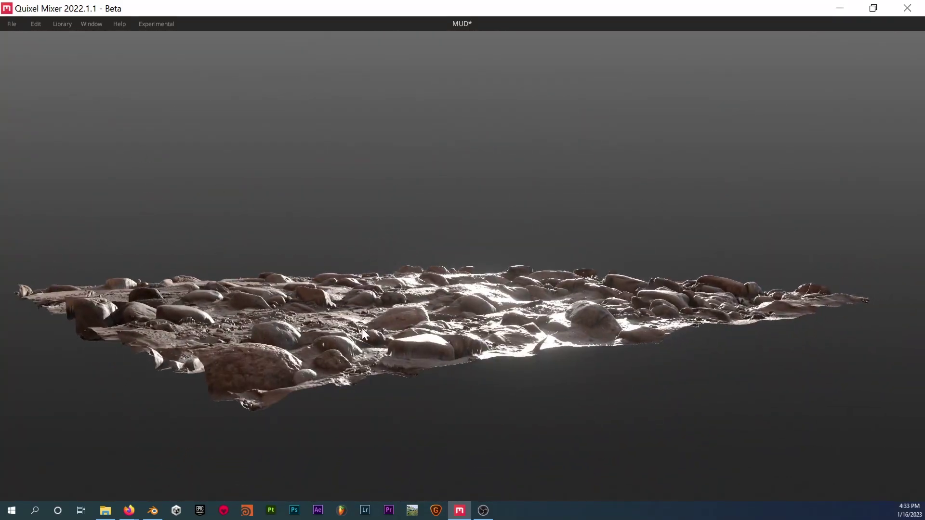
{"action": "left_click_drag", "start_coordinate": [362, 329], "coordinate": [160, 274]}
{"action": "left_click_drag", "start_coordinate": [328, 322], "coordinate": [376, 306]}
{"action": "key", "text": "Tab"}
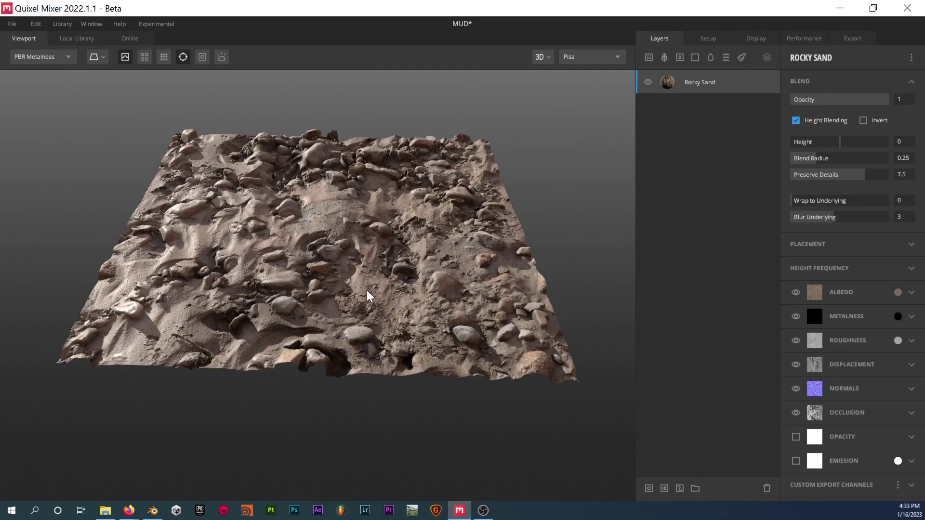
{"action": "left_click_drag", "start_coordinate": [365, 288], "coordinate": [408, 334]}
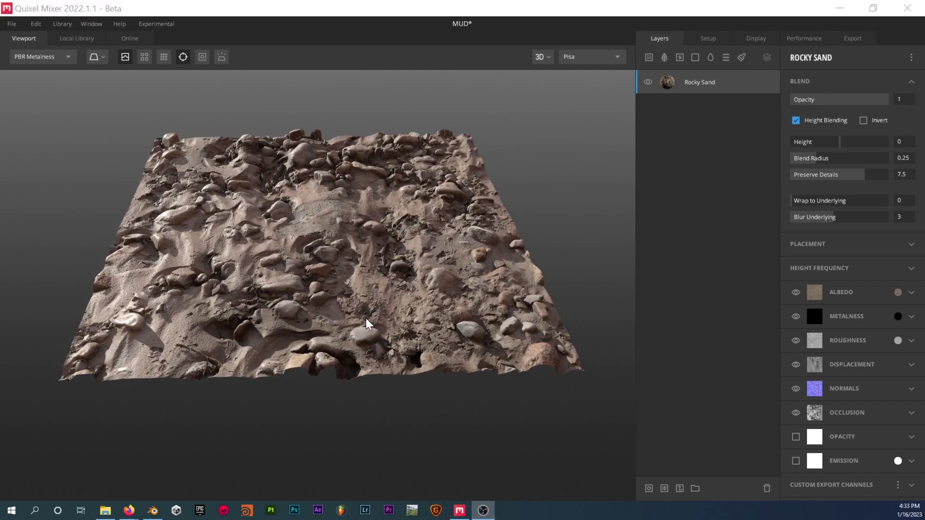
Step: Add a liquid layer above the Rocky Sand layer
{"action": "left_click_drag", "start_coordinate": [355, 306], "coordinate": [417, 273]}
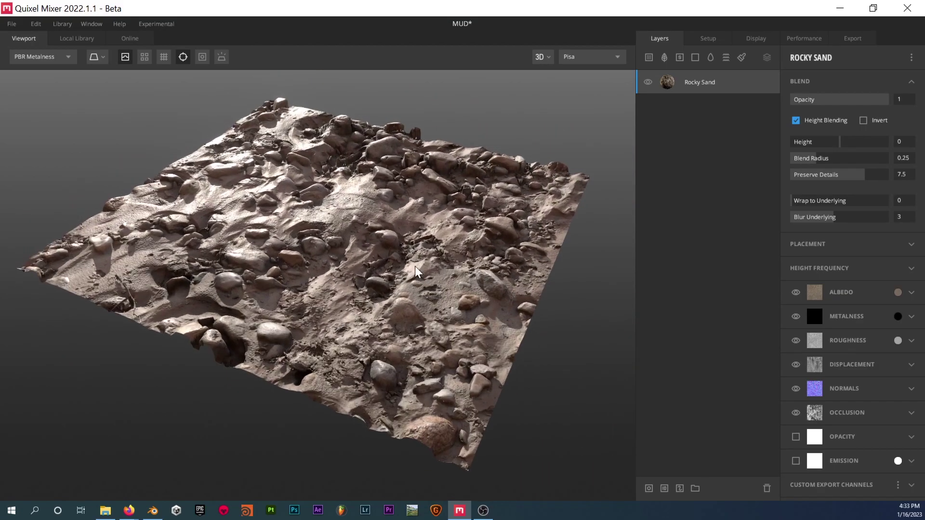
{"action": "left_click", "coordinate": [711, 59]}
Step: Examine the liquid layer's puddles and wet edges around the rocks, both up close and from different angles
{"action": "left_click_drag", "start_coordinate": [428, 242], "coordinate": [297, 172]}
{"action": "left_click_drag", "start_coordinate": [345, 179], "coordinate": [332, 387]}
{"action": "scroll", "coordinate": [370, 288], "scroll_direction": "up", "scroll_amount": 6}
{"action": "scroll", "coordinate": [277, 207], "scroll_direction": "down", "scroll_amount": 5}
{"action": "scroll", "coordinate": [363, 291], "scroll_direction": "up", "scroll_amount": 3}
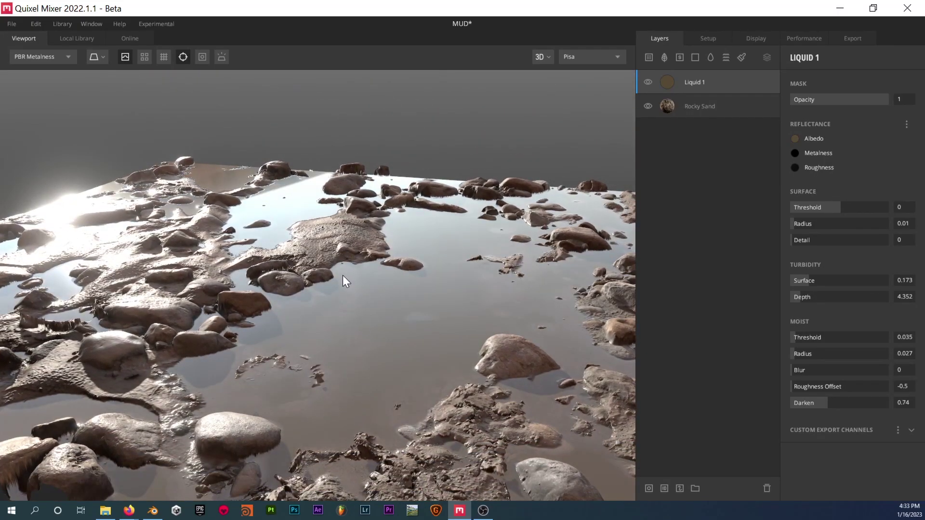
{"action": "scroll", "coordinate": [326, 299], "scroll_direction": "down", "scroll_amount": 4}
{"action": "left_click_drag", "start_coordinate": [343, 276], "coordinate": [264, 266]}
{"action": "scroll", "coordinate": [343, 320], "scroll_direction": "up", "scroll_amount": 4}
{"action": "scroll", "coordinate": [291, 322], "scroll_direction": "down", "scroll_amount": 1}
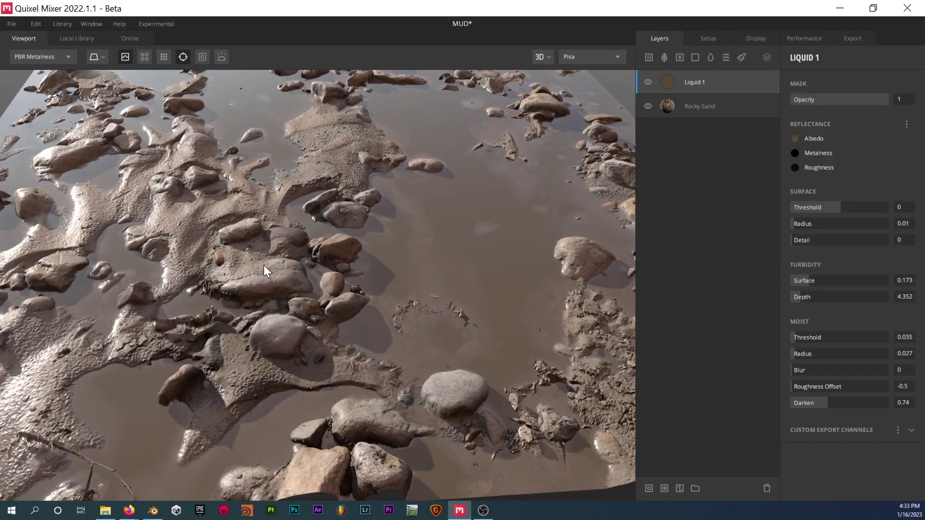
{"action": "scroll", "coordinate": [283, 295], "scroll_direction": "down", "scroll_amount": 3}
{"action": "scroll", "coordinate": [284, 300], "scroll_direction": "up", "scroll_amount": 8}
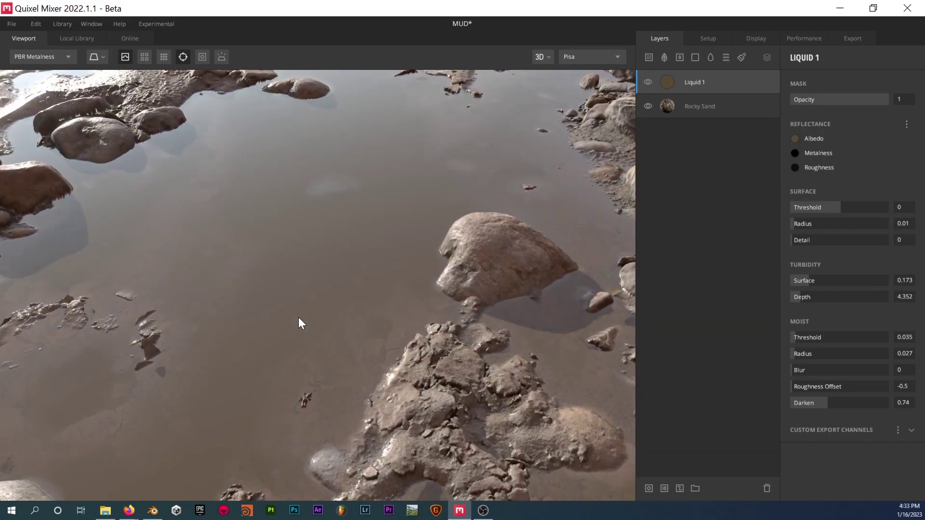
Step: Test the liquid layer's surface threshold at -2 and 2, and settle it at -0.886
{"action": "scroll", "coordinate": [290, 295], "scroll_direction": "down", "scroll_amount": 5}
{"action": "scroll", "coordinate": [295, 256], "scroll_direction": "up", "scroll_amount": 4}
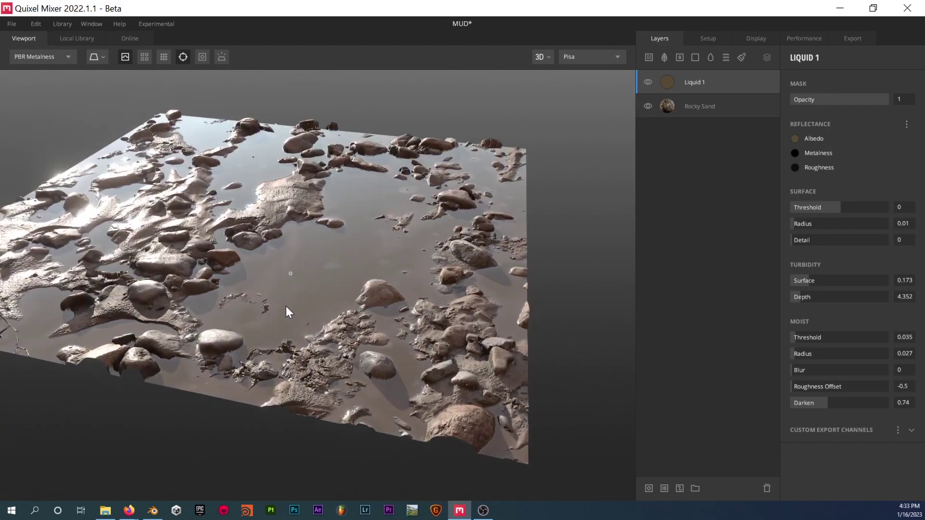
{"action": "scroll", "coordinate": [324, 313], "scroll_direction": "down", "scroll_amount": 4}
{"action": "scroll", "coordinate": [308, 304], "scroll_direction": "up", "scroll_amount": 3}
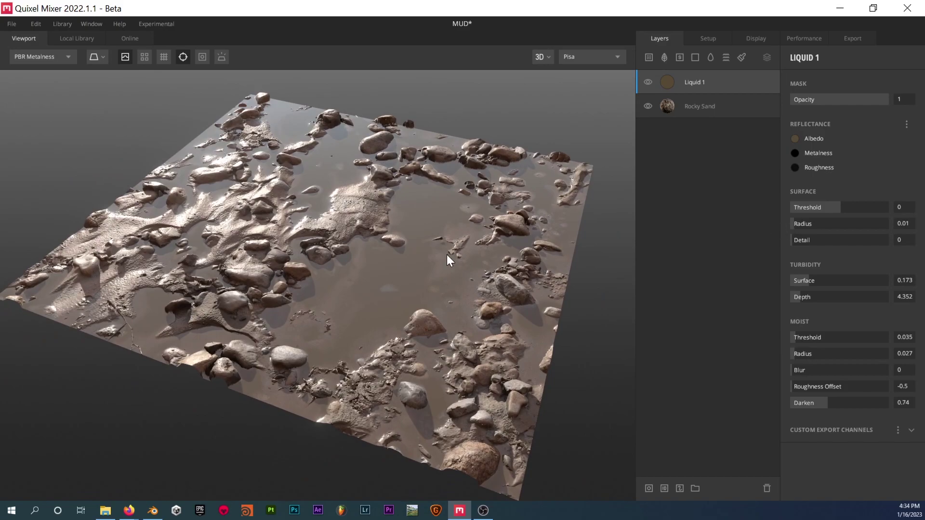
{"action": "left_click_drag", "start_coordinate": [447, 254], "coordinate": [391, 252]}
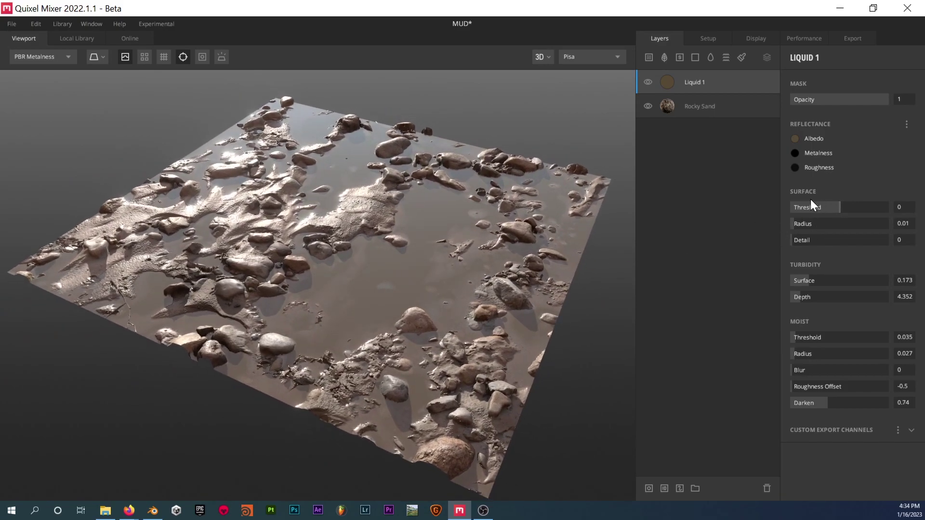
{"action": "left_click_drag", "start_coordinate": [846, 208], "coordinate": [774, 207]}
{"action": "left_click_drag", "start_coordinate": [363, 240], "coordinate": [328, 236]}
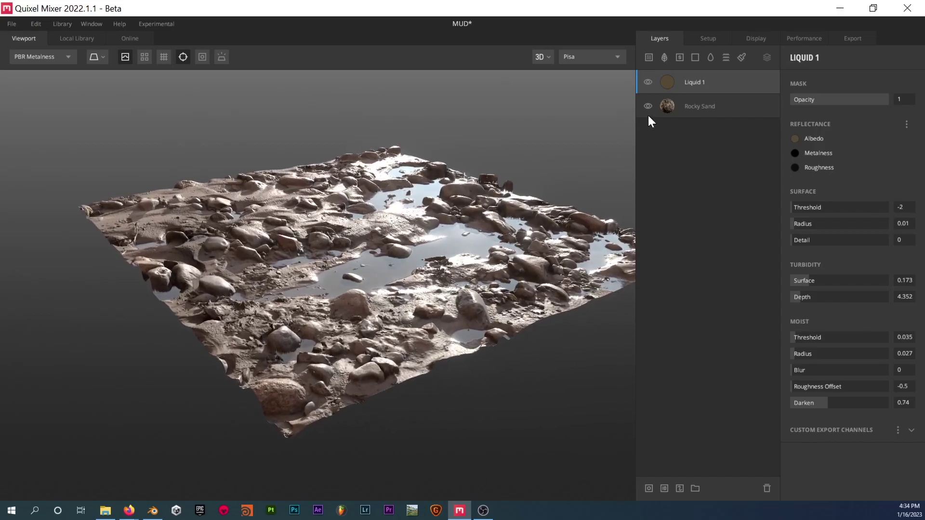
{"action": "left_click_drag", "start_coordinate": [451, 164], "coordinate": [347, 226]}
{"action": "left_click_drag", "start_coordinate": [806, 211], "coordinate": [897, 210]}
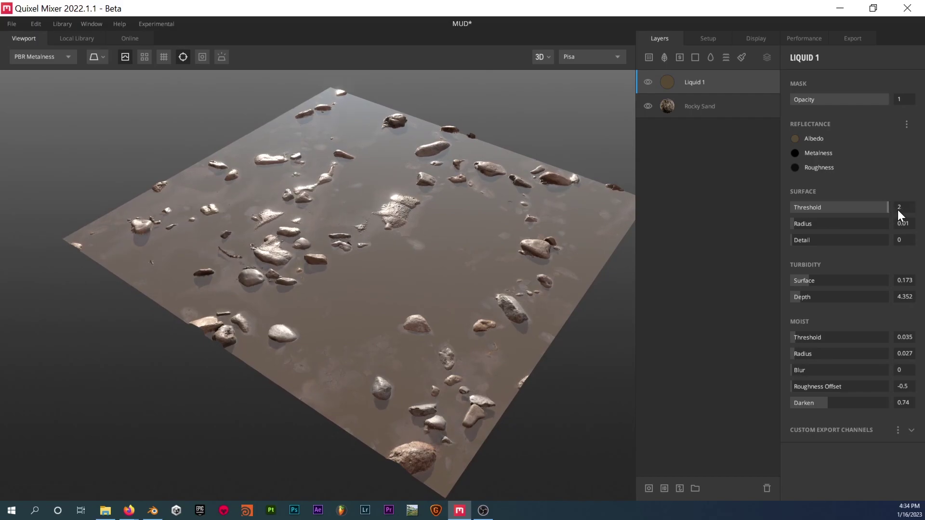
{"action": "left_click_drag", "start_coordinate": [892, 209], "coordinate": [818, 207]}
{"action": "mouse_move", "coordinate": [416, 285]}
{"action": "left_mouse_down"}
{"action": "mouse_move", "coordinate": [421, 229]}
{"action": "mouse_move", "coordinate": [419, 294]}
{"action": "left_mouse_up"}
Step: Set the liquid layer's surface radius to 0.209 and its surface detail to 0.008
{"action": "left_click_drag", "start_coordinate": [794, 224], "coordinate": [799, 224]}
{"action": "left_click_drag", "start_coordinate": [799, 224], "coordinate": [892, 224]}
{"action": "left_click_drag", "start_coordinate": [892, 225], "coordinate": [833, 223]}
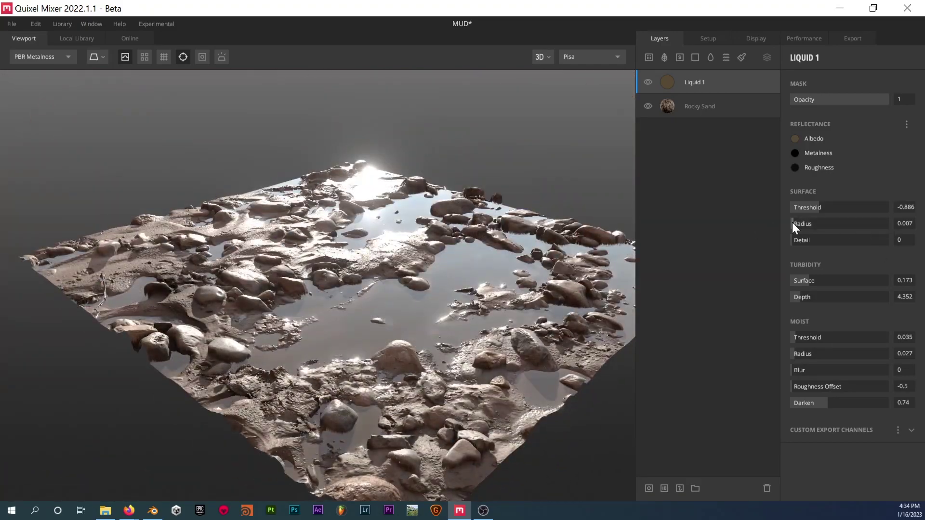
{"action": "left_click_drag", "start_coordinate": [385, 289], "coordinate": [405, 337]}
{"action": "left_click_drag", "start_coordinate": [792, 240], "coordinate": [796, 240]}
Step: Set the liquid layer's turbidity to 0.468 for the surface and 27.11 for the depth
{"action": "left_click_drag", "start_coordinate": [807, 279], "coordinate": [818, 279]}
{"action": "left_click_drag", "start_coordinate": [385, 298], "coordinate": [371, 325]}
{"action": "scroll", "coordinate": [371, 326], "scroll_direction": "up", "scroll_amount": 4}
{"action": "left_click_drag", "start_coordinate": [818, 279], "coordinate": [837, 281]}
{"action": "scroll", "coordinate": [386, 289], "scroll_direction": "down", "scroll_amount": 4}
{"action": "left_click_drag", "start_coordinate": [799, 297], "coordinate": [844, 297]}
{"action": "left_click_drag", "start_coordinate": [395, 376], "coordinate": [402, 333]}
Step: Try a moist threshold of 0 around the puddles and set it to 0.065
{"action": "scroll", "coordinate": [375, 238], "scroll_direction": "up", "scroll_amount": 4}
{"action": "left_click_drag", "start_coordinate": [375, 238], "coordinate": [386, 192]}
{"action": "mouse_move", "coordinate": [795, 337]}
{"action": "left_mouse_down"}
{"action": "mouse_move", "coordinate": [812, 337]}
{"action": "mouse_move", "coordinate": [790, 336]}
{"action": "left_mouse_up"}
{"action": "left_click_drag", "start_coordinate": [554, 270], "coordinate": [592, 284]}
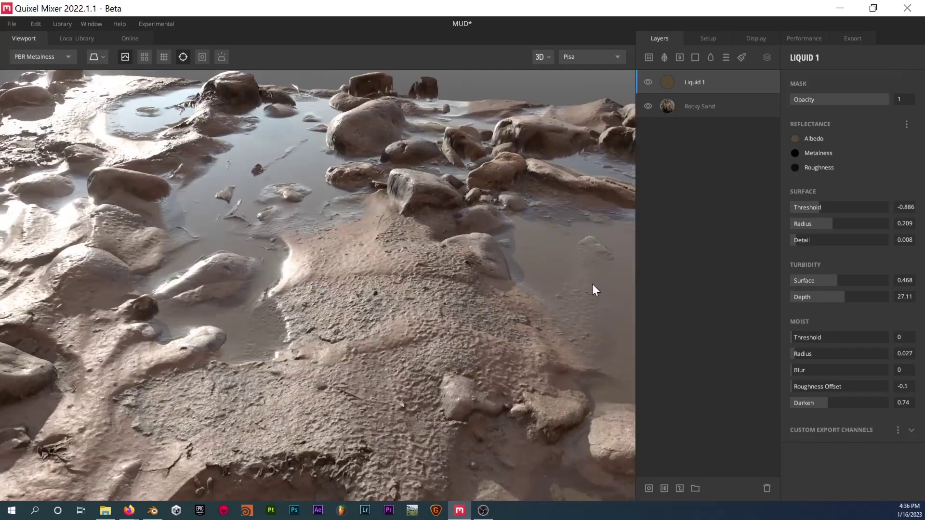
{"action": "left_click_drag", "start_coordinate": [800, 336], "coordinate": [797, 337]}
Step: Try the grey-blue colour 525759 as the liquid layer's albedo
{"action": "scroll", "coordinate": [385, 289], "scroll_direction": "down", "scroll_amount": 5}
{"action": "left_click_drag", "start_coordinate": [386, 241], "coordinate": [433, 260]}
{"action": "left_click", "coordinate": [796, 138]}
{"action": "left_click_drag", "start_coordinate": [689, 241], "coordinate": [690, 284]}
{"action": "left_click", "coordinate": [566, 310]}
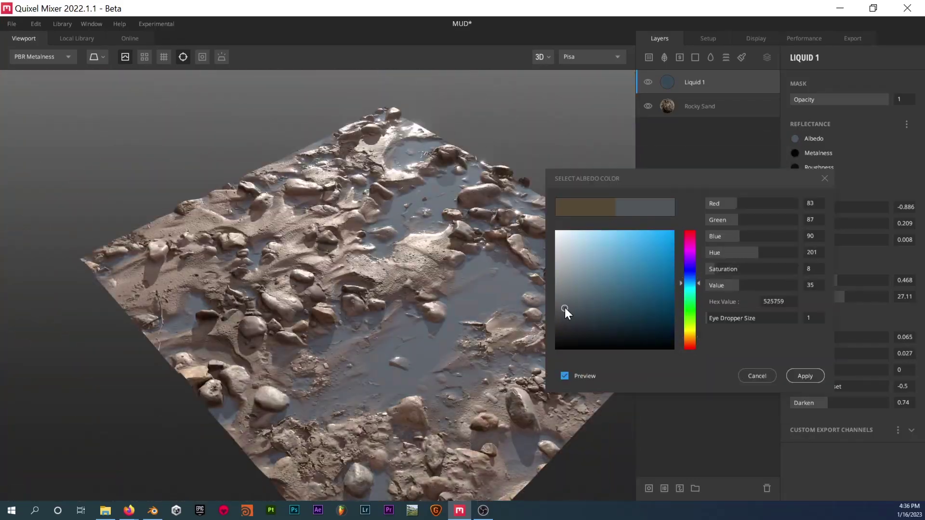
{"action": "left_click", "coordinate": [805, 376]}
Step: Change the liquid layer's albedo to a dark muddy brown
{"action": "left_click", "coordinate": [795, 139]}
{"action": "left_click", "coordinate": [805, 376]}
{"action": "left_click_drag", "start_coordinate": [366, 308], "coordinate": [320, 258]}
{"action": "scroll", "coordinate": [396, 259], "scroll_direction": "up", "scroll_amount": 5}
{"action": "left_click", "coordinate": [795, 139]}
{"action": "mouse_move", "coordinate": [593, 309]}
{"action": "left_mouse_down"}
{"action": "mouse_move", "coordinate": [551, 352]}
{"action": "mouse_move", "coordinate": [588, 322]}
{"action": "left_mouse_up"}
{"action": "left_click", "coordinate": [806, 376]}
Step: Examine the dark brown puddles and their reflections across the terrain from high and low angles
{"action": "scroll", "coordinate": [450, 287], "scroll_direction": "down", "scroll_amount": 5}
{"action": "left_click_drag", "start_coordinate": [450, 286], "coordinate": [337, 260]}
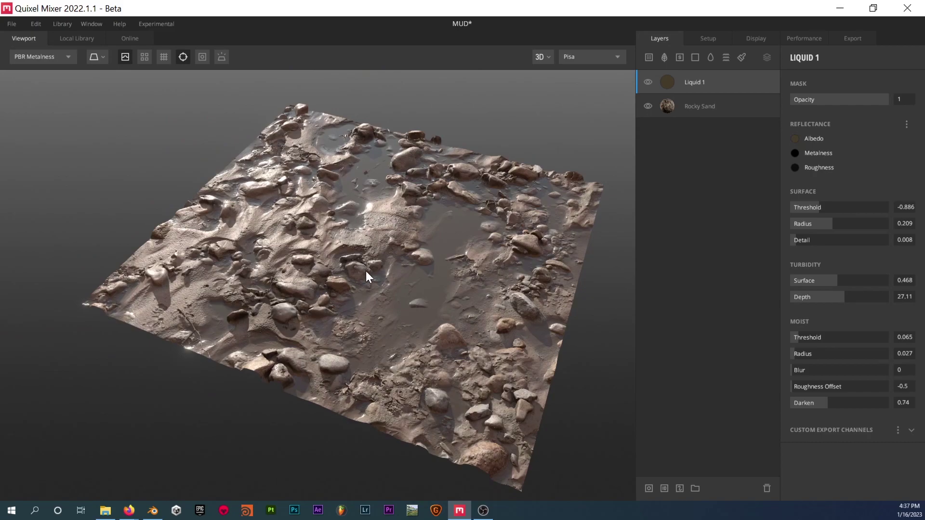
{"action": "left_click_drag", "start_coordinate": [365, 275], "coordinate": [335, 315]}
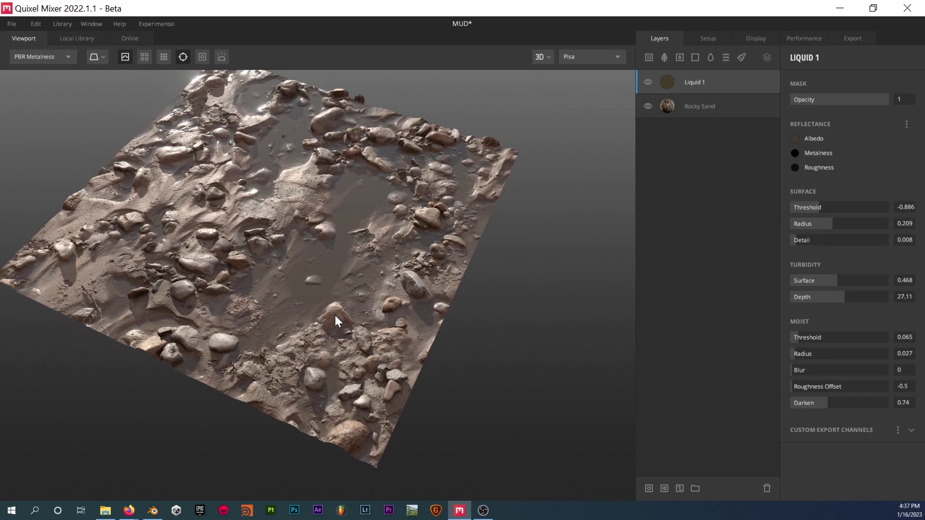
{"action": "key", "text": "t"}
{"action": "left_click_drag", "start_coordinate": [338, 316], "coordinate": [364, 276]}
{"action": "scroll", "coordinate": [261, 282], "scroll_direction": "down", "scroll_amount": 4}
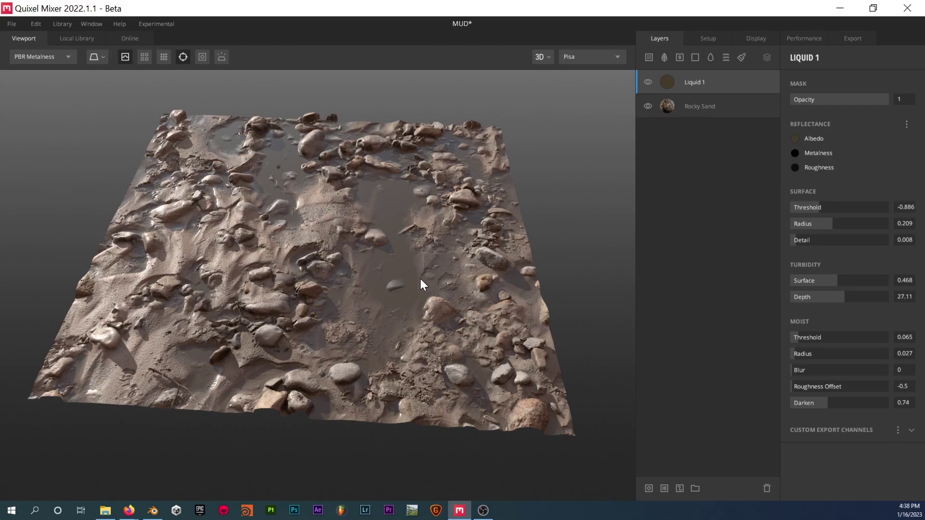
{"action": "left_click_drag", "start_coordinate": [421, 278], "coordinate": [394, 271]}
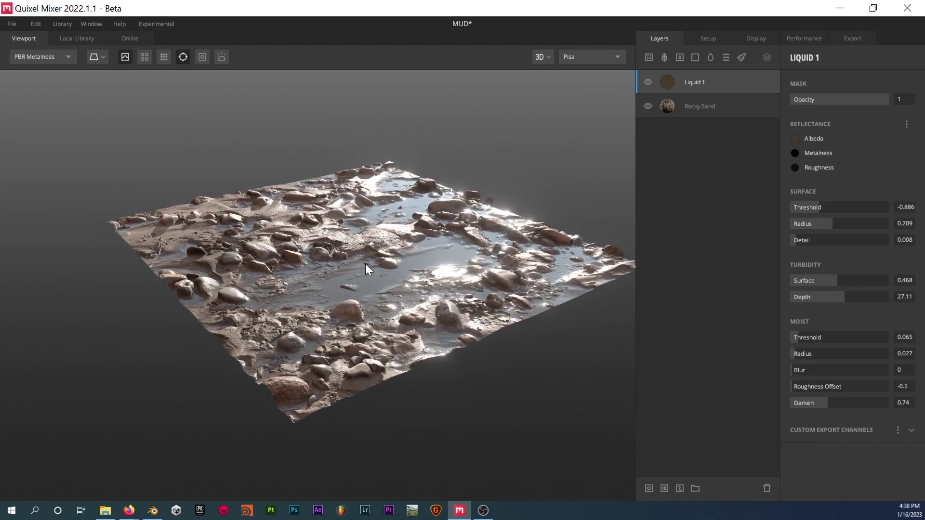
Step: Compare the terrain without and with the liquid layer, and raise the liquid's surface threshold to -0.547
{"action": "left_click", "coordinate": [647, 82]}
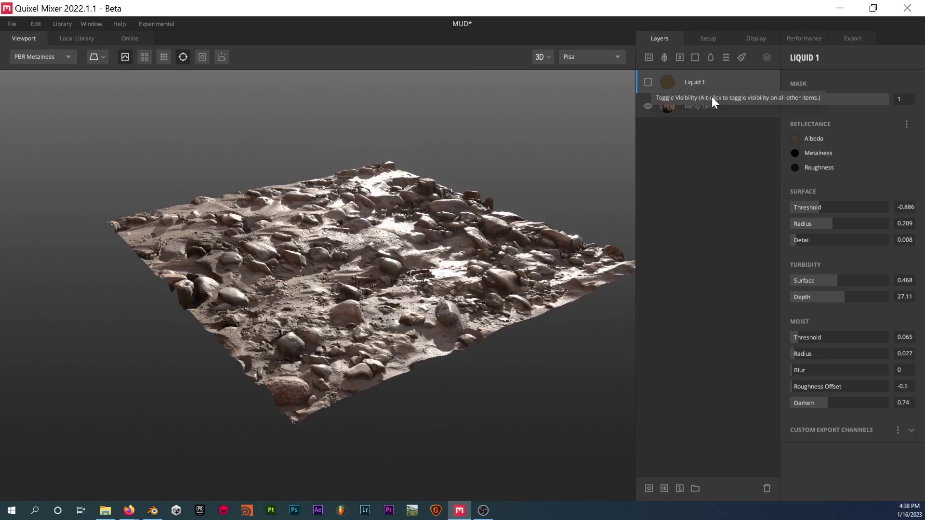
{"action": "left_click_drag", "start_coordinate": [402, 238], "coordinate": [434, 271]}
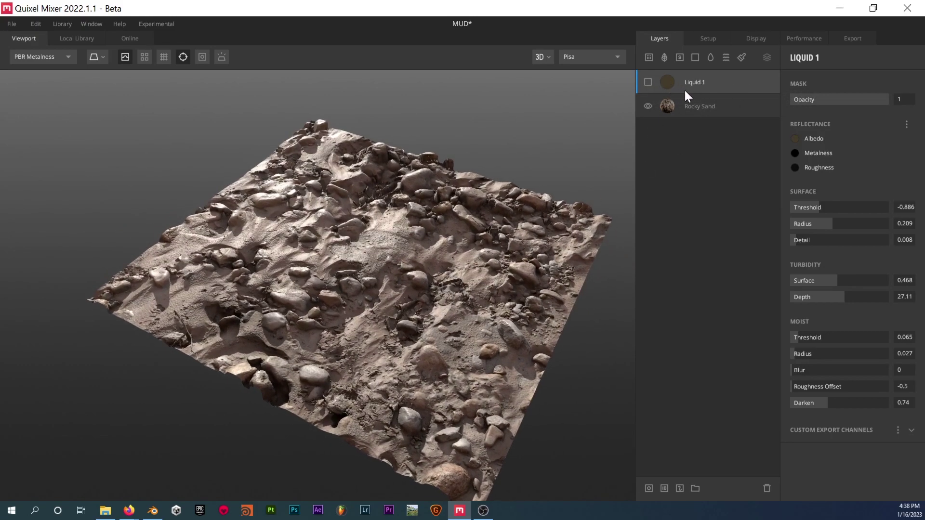
{"action": "left_click_drag", "start_coordinate": [391, 223], "coordinate": [418, 299]}
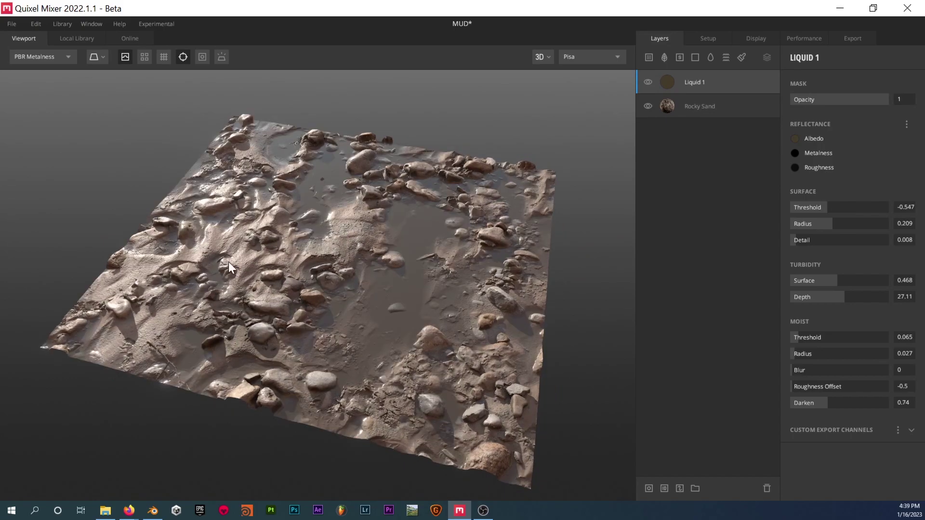
Step: Set the texture export to the textures\MUD\WET folder without a subfolder, at 4096 px resolution
{"action": "left_click", "coordinate": [850, 38]}
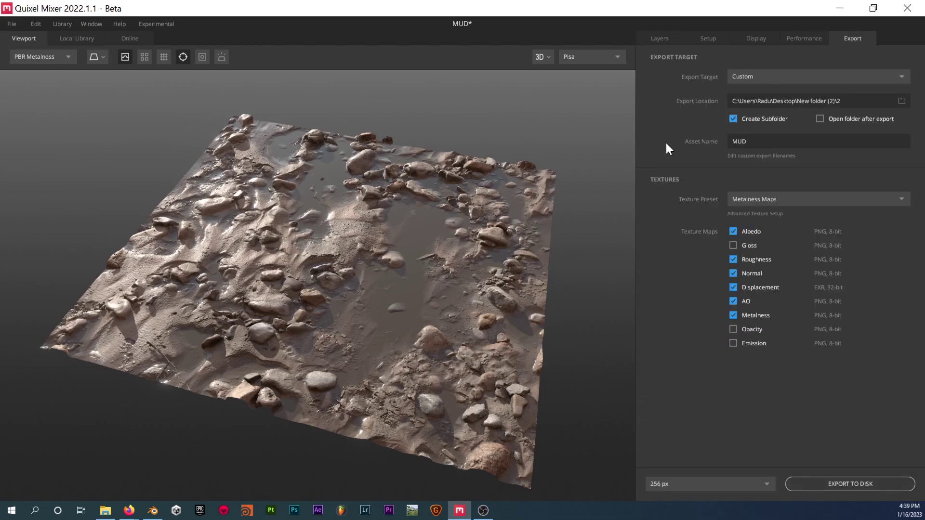
{"action": "left_click", "coordinate": [902, 101]}
{"action": "left_click_drag", "start_coordinate": [451, 396], "coordinate": [455, 377]}
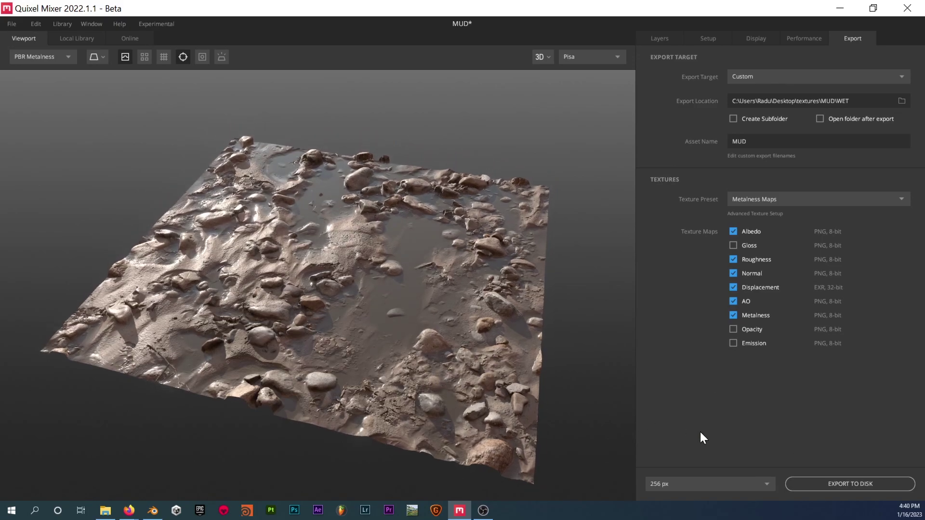
{"action": "left_click", "coordinate": [747, 484]}
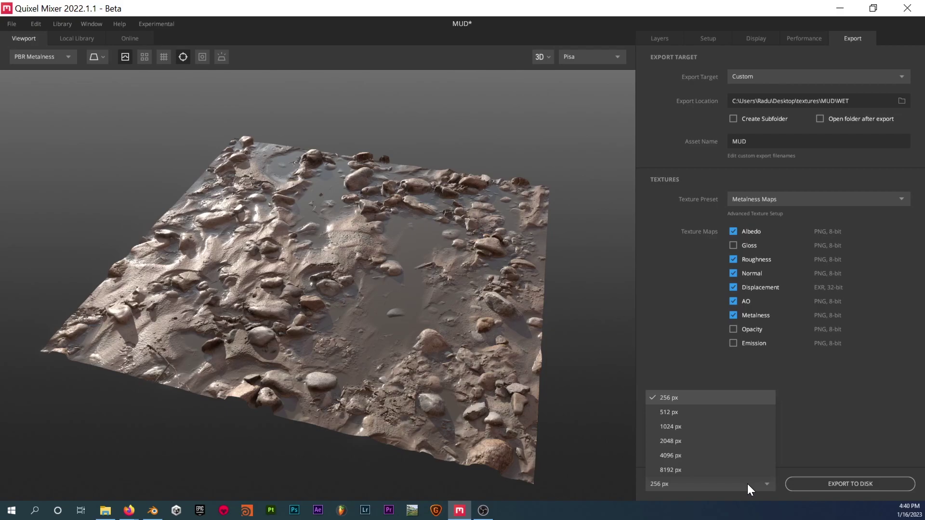
{"action": "left_click", "coordinate": [702, 459]}
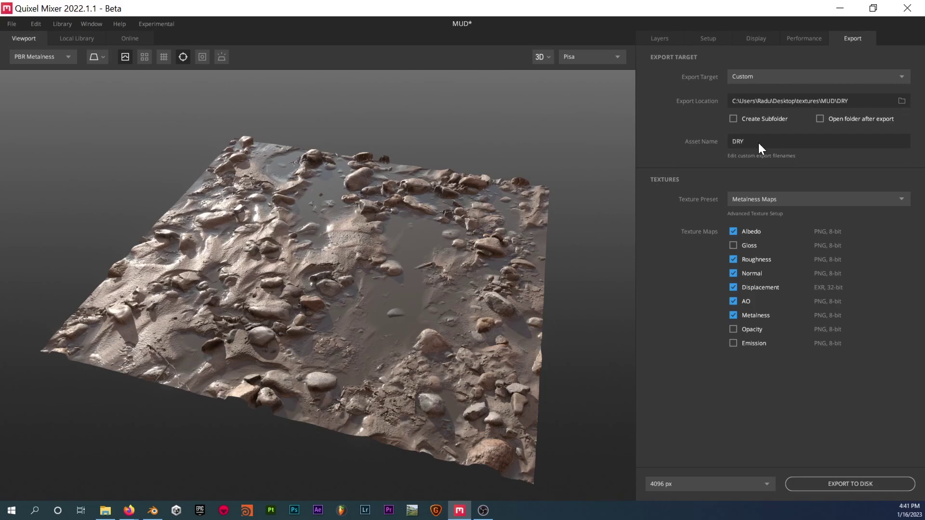
Step: Hide the liquid layer and export the dry texture maps as DRY to the textures\MUD\DRY folder at 4096 px
{"action": "left_click", "coordinate": [652, 41]}
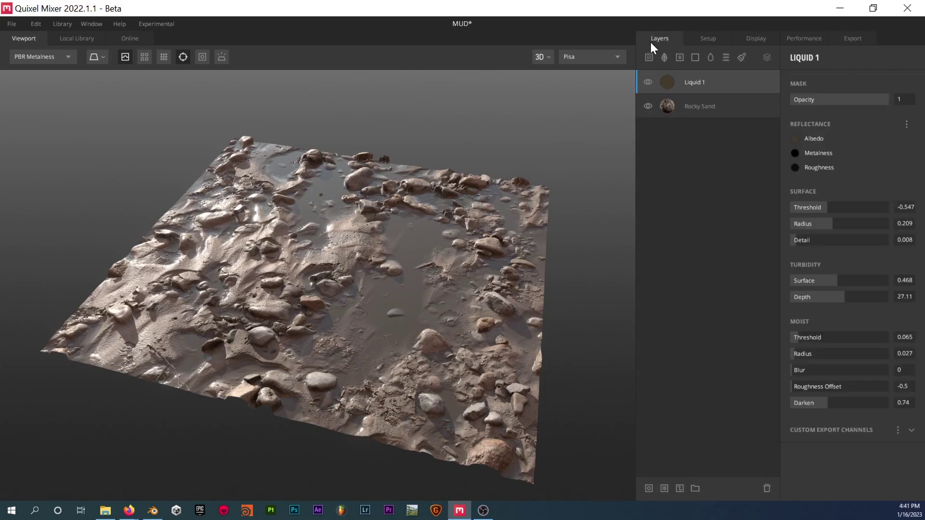
{"action": "left_click", "coordinate": [648, 82]}
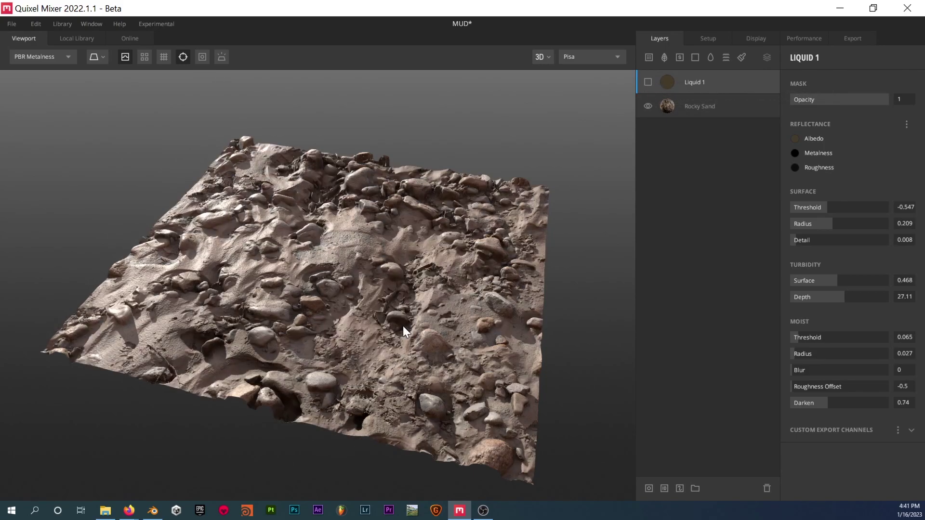
{"action": "left_click_drag", "start_coordinate": [391, 334], "coordinate": [358, 344]}
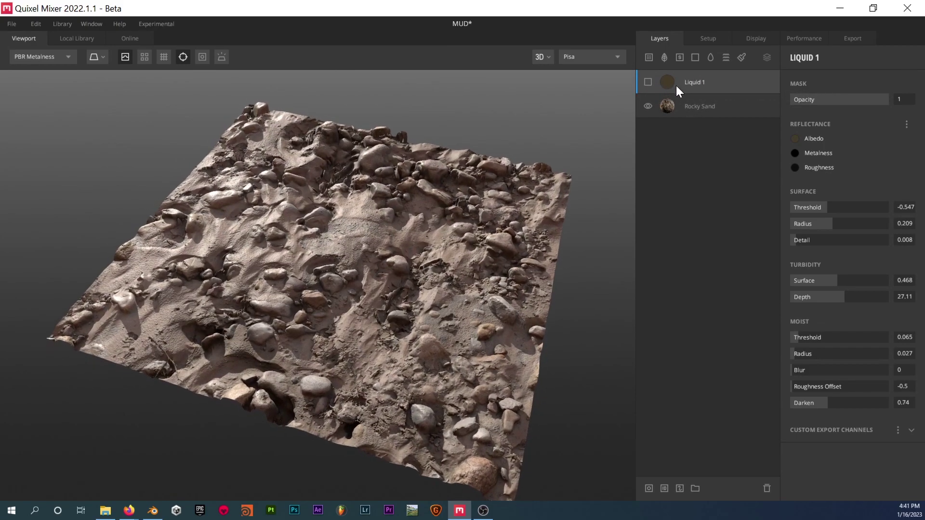
{"action": "left_click_drag", "start_coordinate": [378, 291], "coordinate": [335, 291]}
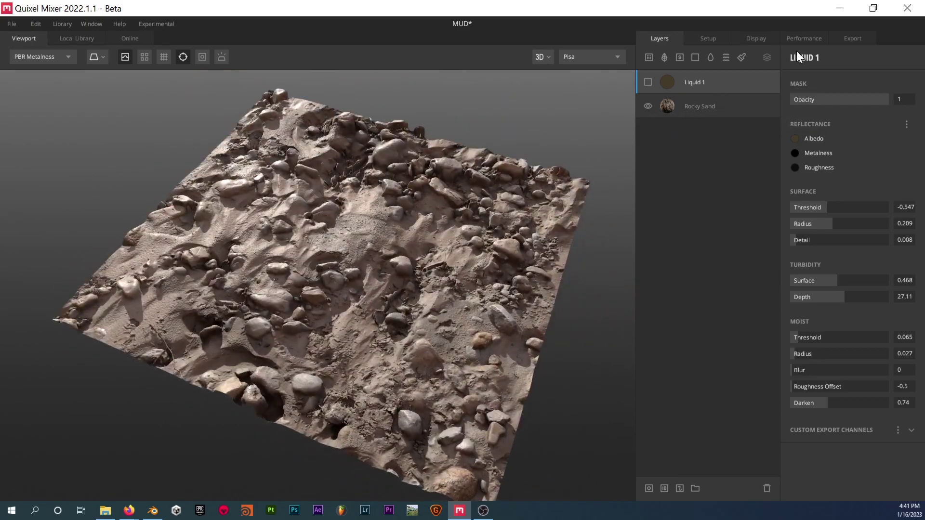
{"action": "left_click", "coordinate": [858, 39]}
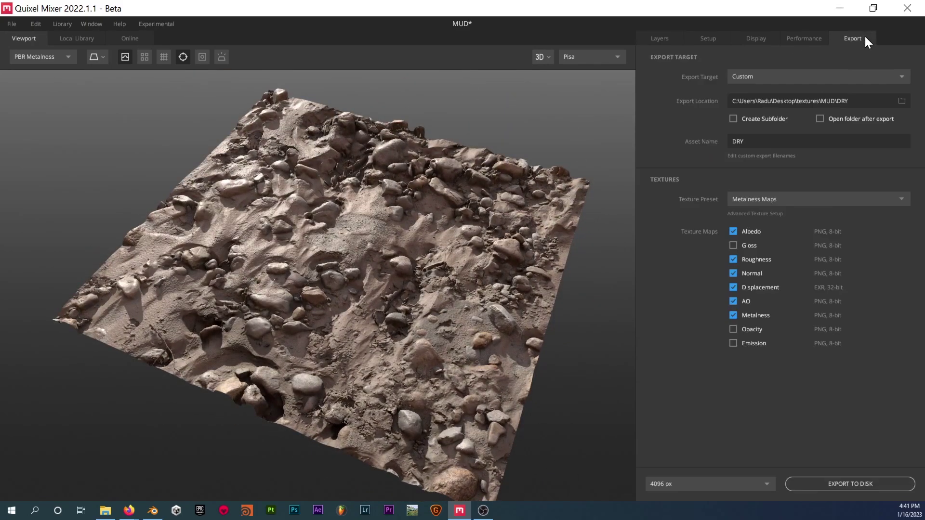
{"action": "left_click", "coordinate": [849, 484]}
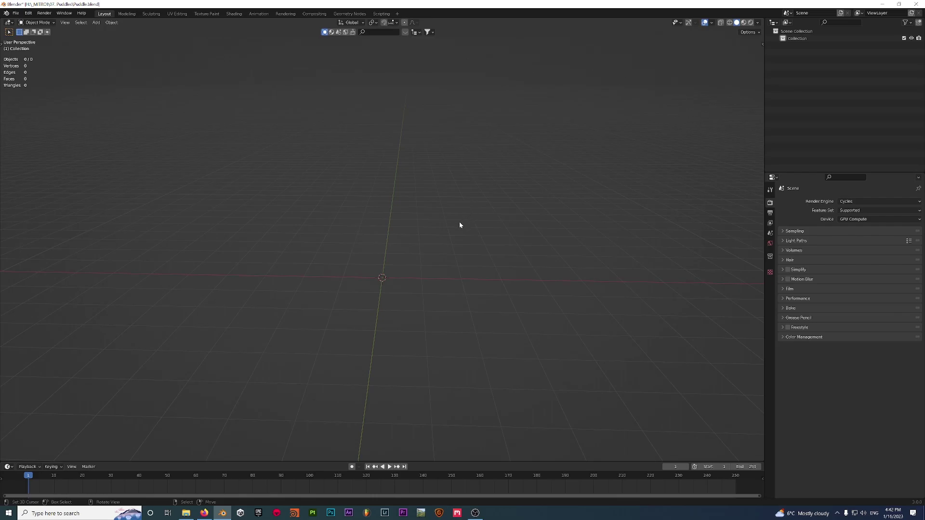
Step: Switch to Blender, add a mesh plane at the origin and scale it by 2
{"action": "key", "text": "shift+a"}
{"action": "mouse_move", "coordinate": [414, 225]}
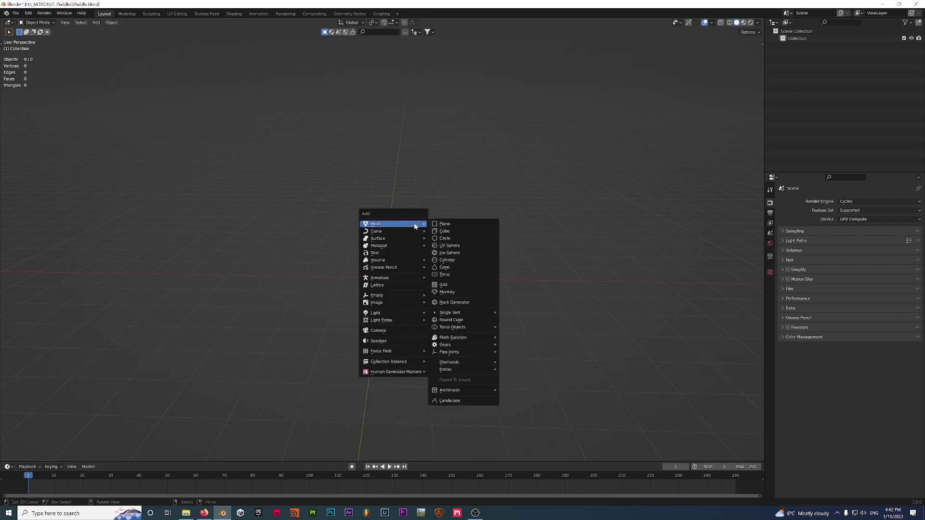
{"action": "left_click", "coordinate": [446, 224]}
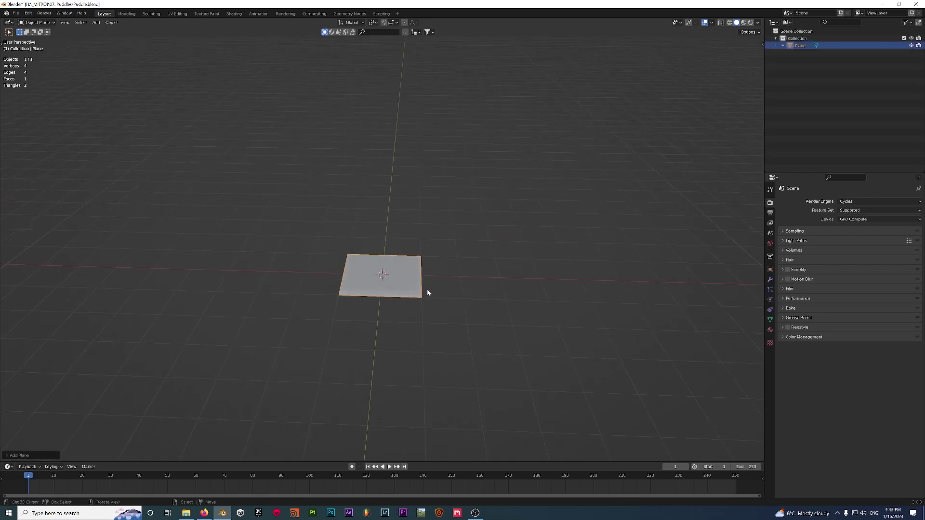
{"action": "scroll", "coordinate": [427, 291], "scroll_direction": "up", "scroll_amount": 6}
{"action": "mouse_move", "coordinate": [427, 292]}
{"action": "middle_mouse_down"}
{"action": "mouse_move", "coordinate": [485, 306]}
{"action": "mouse_move", "coordinate": [432, 304]}
{"action": "mouse_move", "coordinate": [428, 295]}
{"action": "middle_mouse_up"}
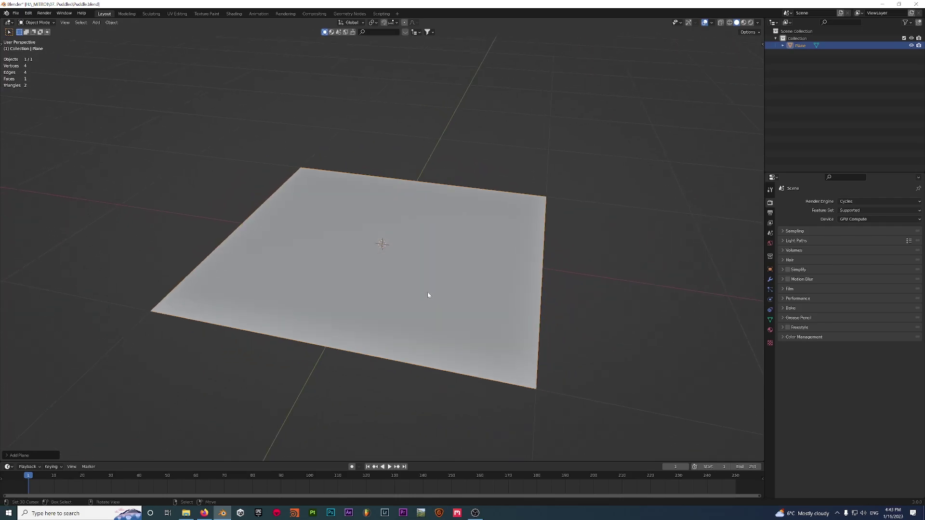
{"action": "scroll", "coordinate": [448, 289], "scroll_direction": "down", "scroll_amount": 2}
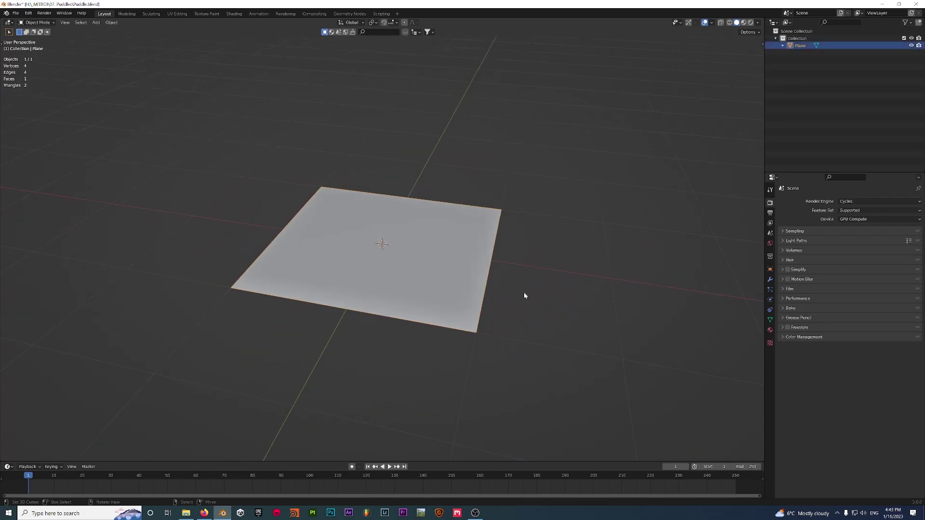
{"action": "key", "text": "s"}
{"action": "key", "text": "2"}
{"action": "key", "text": "Return"}
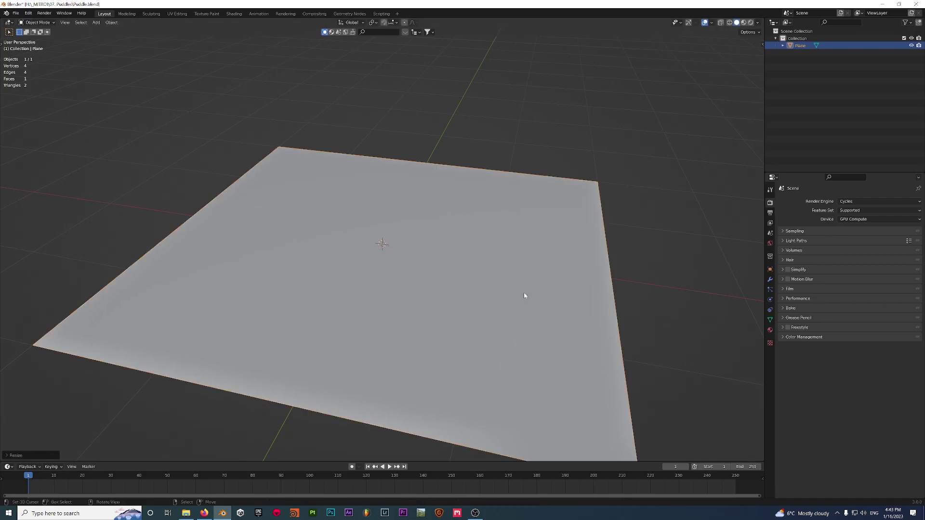
{"action": "key", "text": "s"}
{"action": "key", "text": "2"}
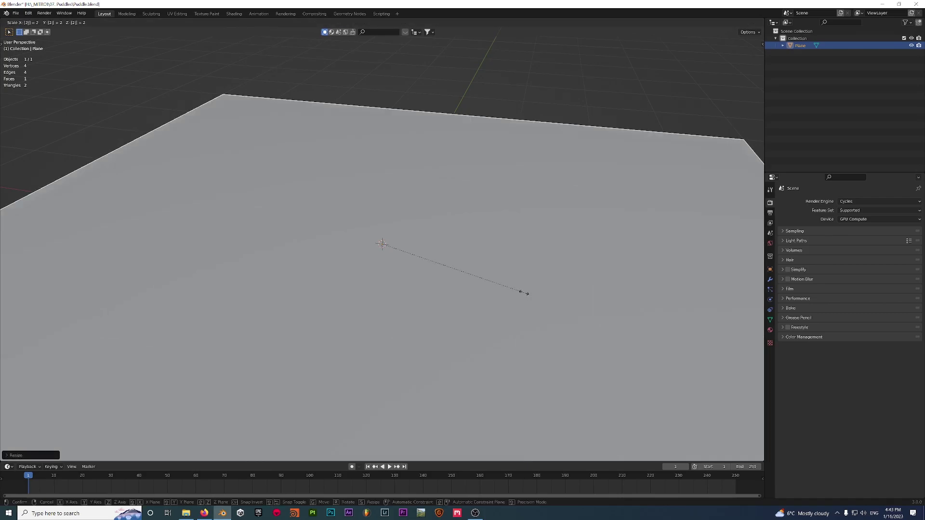
{"action": "key", "text": "Escape"}
{"action": "right_click", "coordinate": [524, 295]}
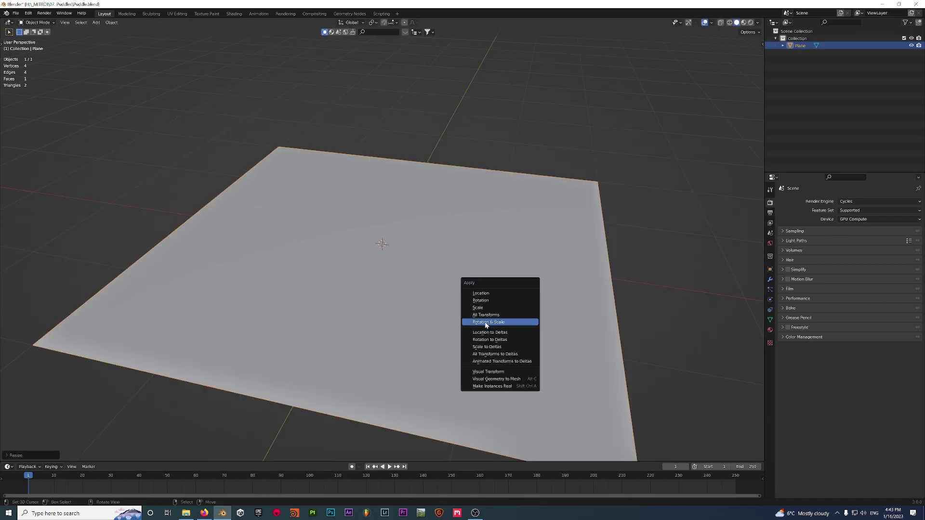
Step: Apply the plane's rotation and scale
{"action": "key", "text": "ctrl+a"}
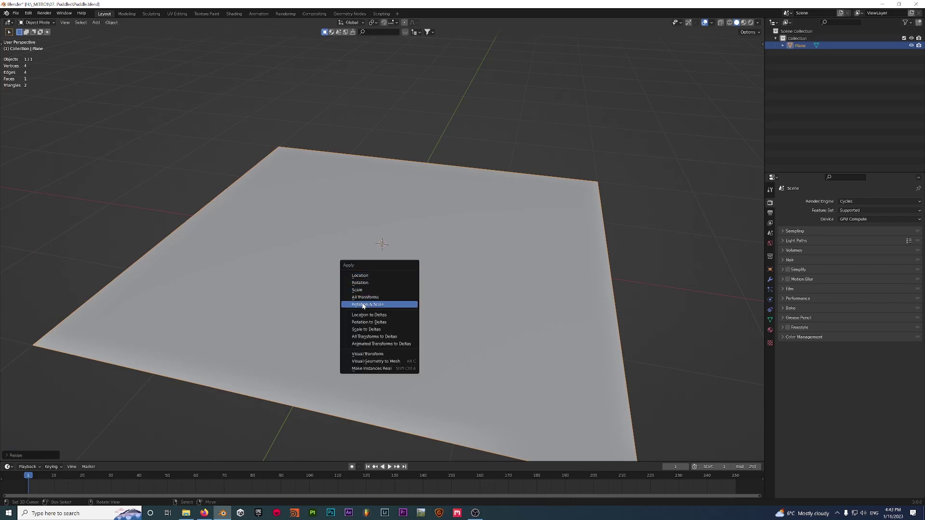
{"action": "left_click", "coordinate": [375, 303]}
{"action": "middle_click_drag", "start_coordinate": [445, 276], "coordinate": [487, 275]}
{"action": "scroll", "coordinate": [487, 275], "scroll_direction": "down", "scroll_amount": 2}
{"action": "key", "text": "a"}
{"action": "key", "text": "a"}
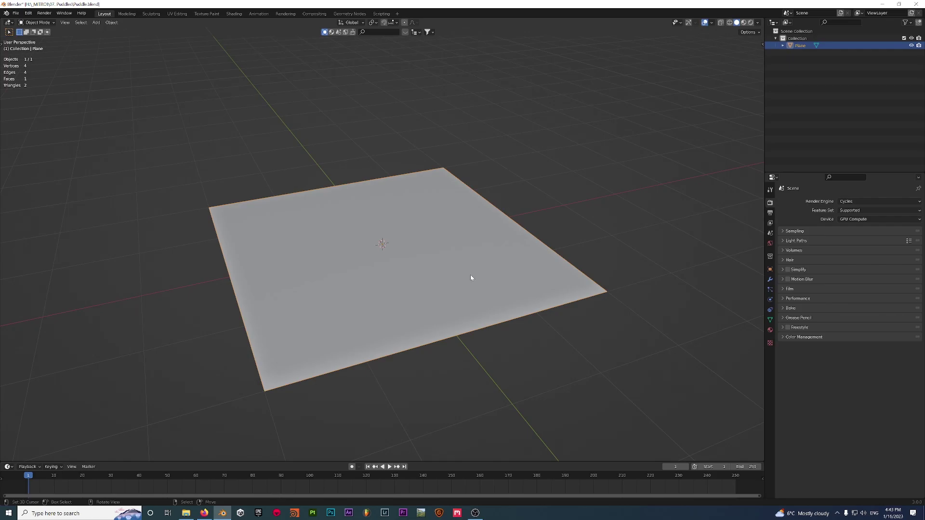
Step: Create a new material on the plane and name it MUD
{"action": "middle_click_drag", "start_coordinate": [471, 277], "coordinate": [721, 283]}
{"action": "key", "text": "KP_7"}
{"action": "left_click", "coordinate": [770, 331]}
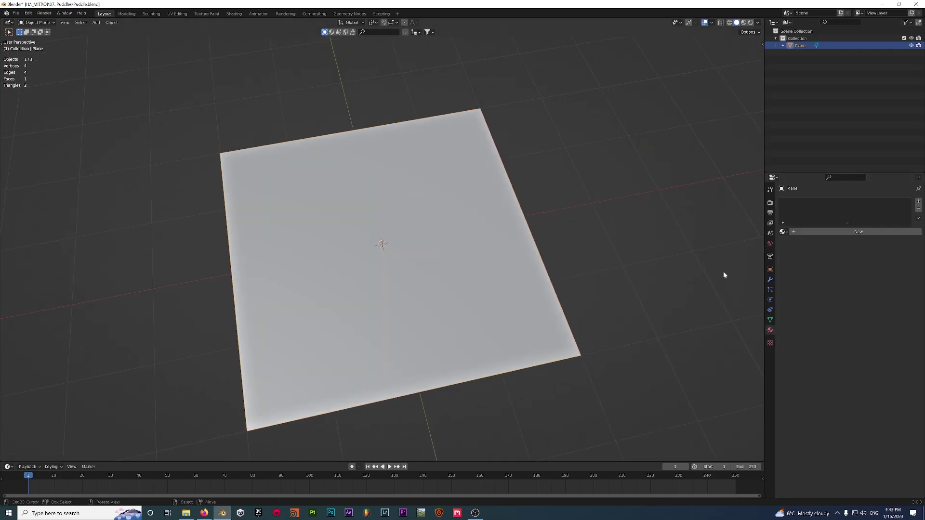
{"action": "left_click", "coordinate": [838, 232]}
{"action": "double_click", "coordinate": [830, 233]}
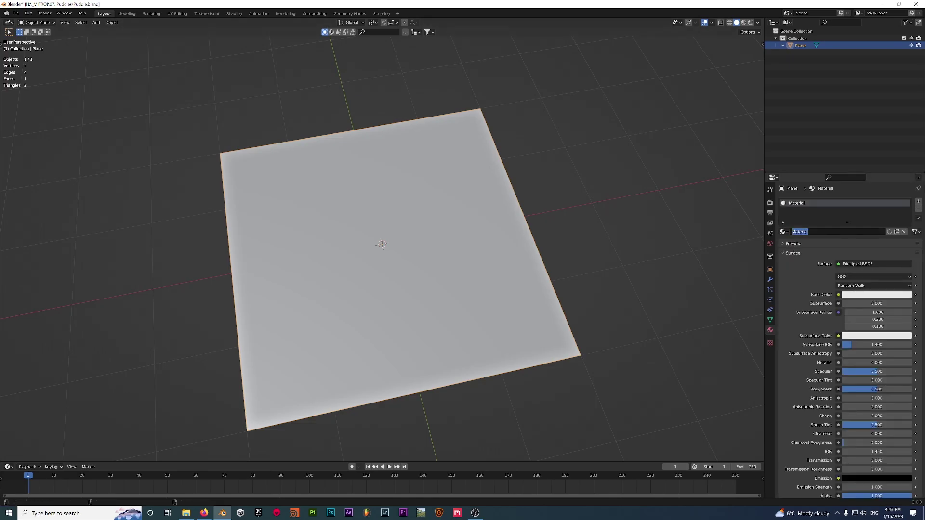
{"action": "type", "text": "MUD"}
{"action": "key", "text": "Return"}
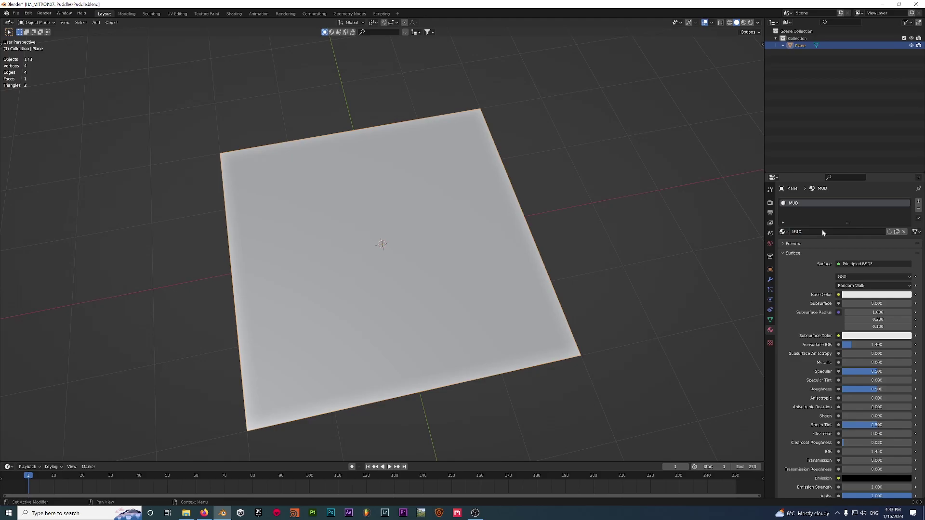
Step: In Edit Mode, subdivide the plane's whole mesh twice, and search the commands for "sub" to subdivide it again
{"action": "key", "text": "alt+a"}
{"action": "left_click", "coordinate": [458, 261]}
{"action": "middle_click_drag", "start_coordinate": [458, 261], "coordinate": [485, 240]}
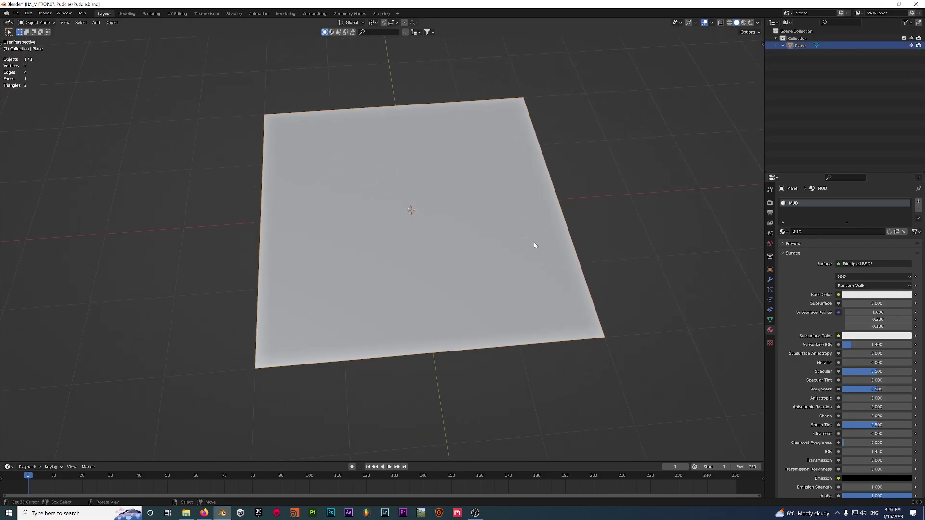
{"action": "key", "text": "Tab"}
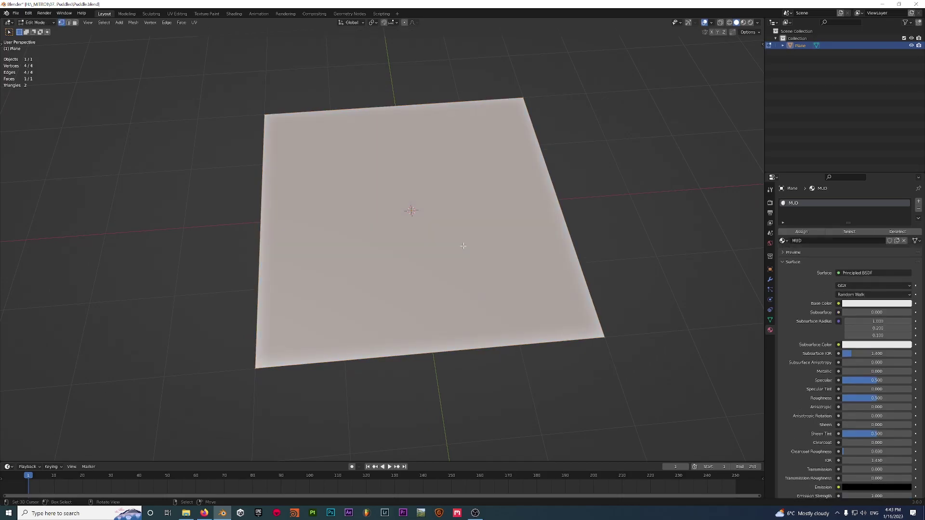
{"action": "right_click", "coordinate": [463, 246]}
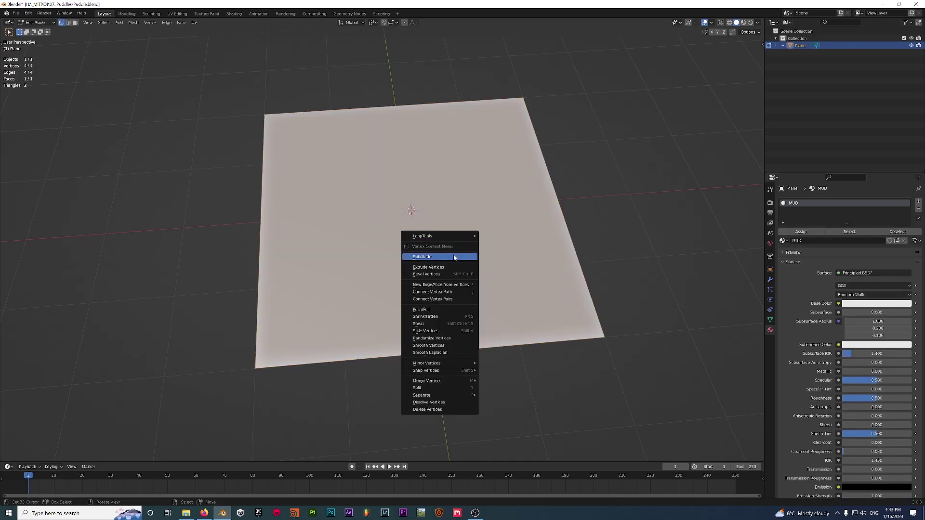
{"action": "left_click", "coordinate": [454, 255]}
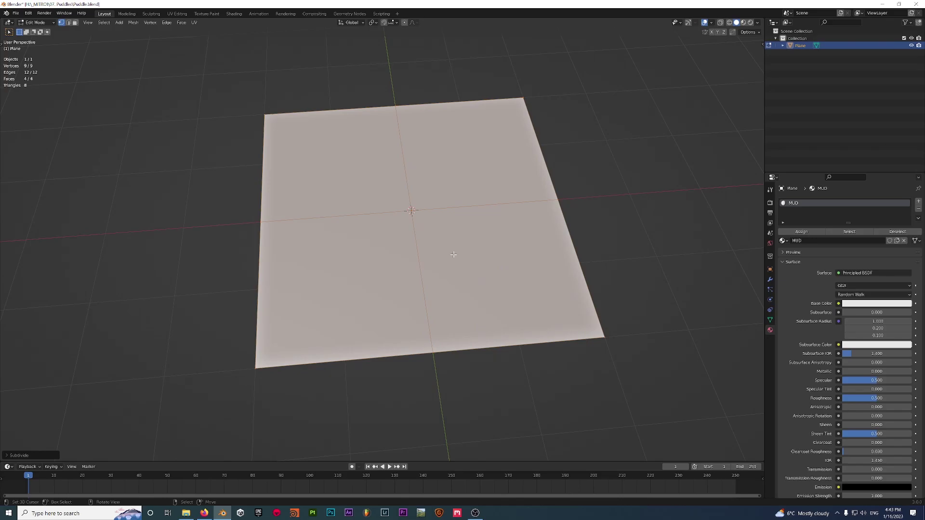
{"action": "right_click", "coordinate": [453, 254]}
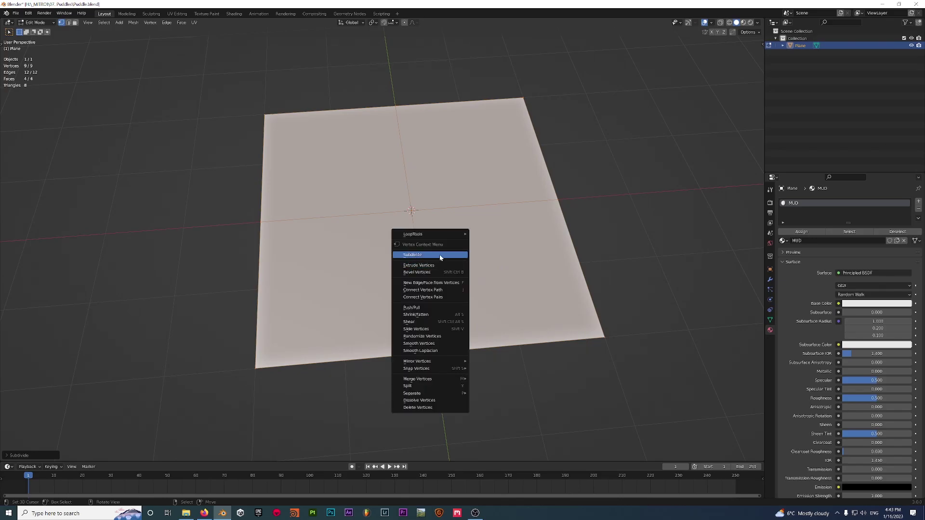
{"action": "right_click", "coordinate": [415, 270]}
{"action": "left_click", "coordinate": [421, 270]}
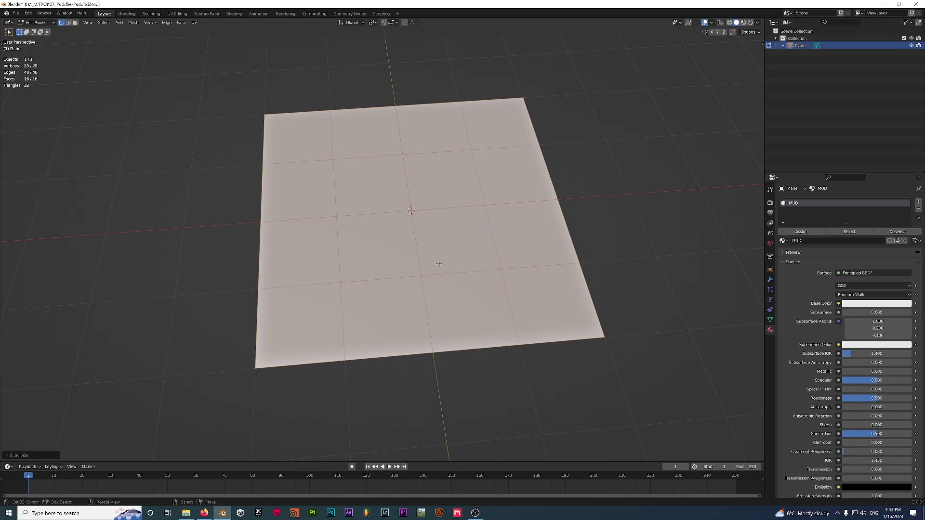
{"action": "key", "text": "F3"}
{"action": "type", "text": "sub"}
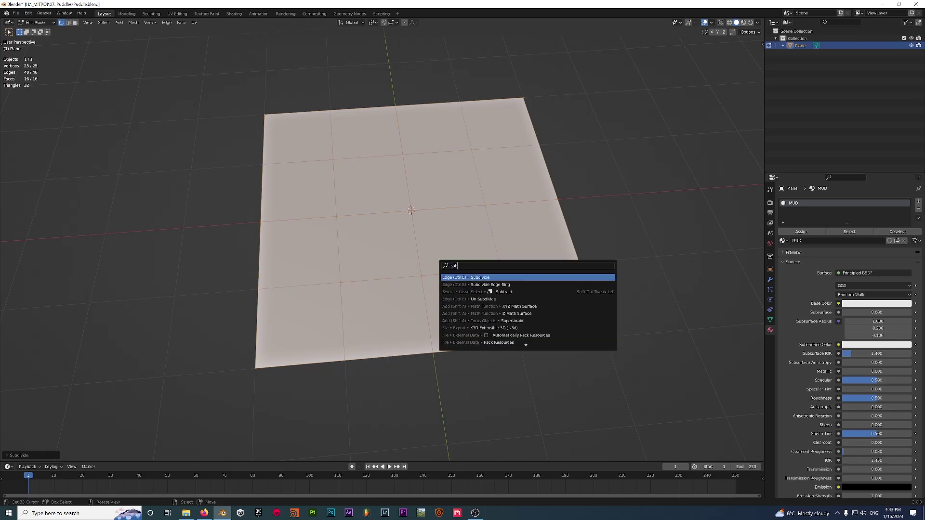
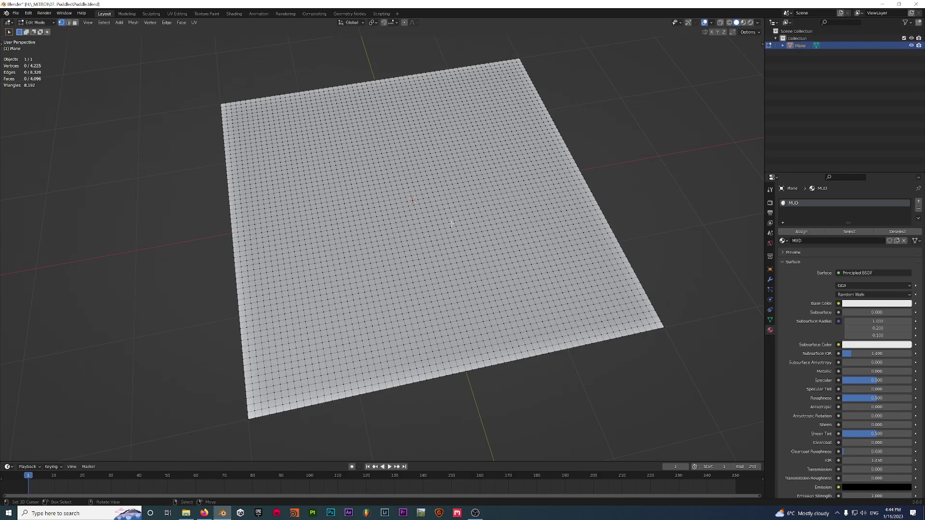
Step: Select the plane's entire mesh and return to Object Mode
{"action": "key", "text": "a"}
{"action": "key", "text": "alt+a"}
{"action": "key", "text": "a"}
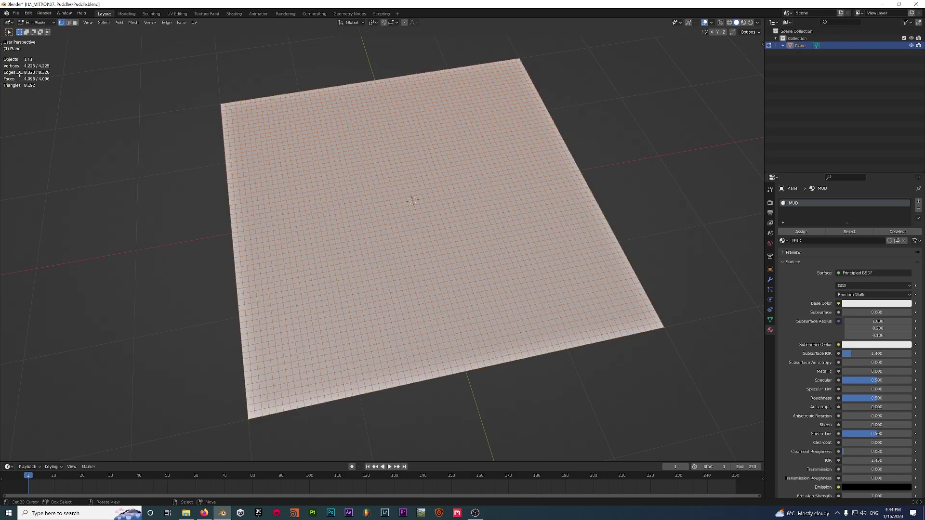
{"action": "middle_click_drag", "start_coordinate": [480, 207], "coordinate": [452, 202]}
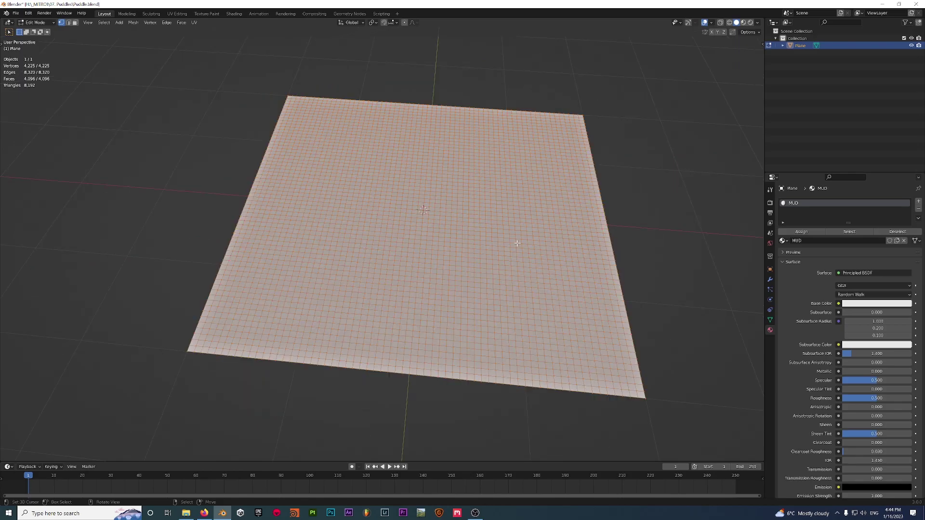
{"action": "key", "text": "Tab"}
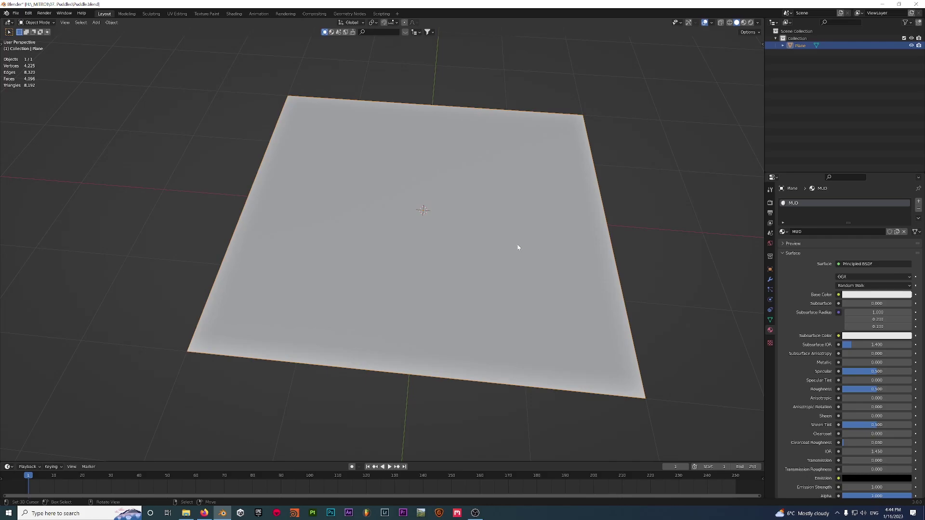
Step: Add a Subdivision Surface modifier to the plane in wireframe view, turn off Optimal Display and set the viewport level to 2
{"action": "left_click", "coordinate": [770, 279]}
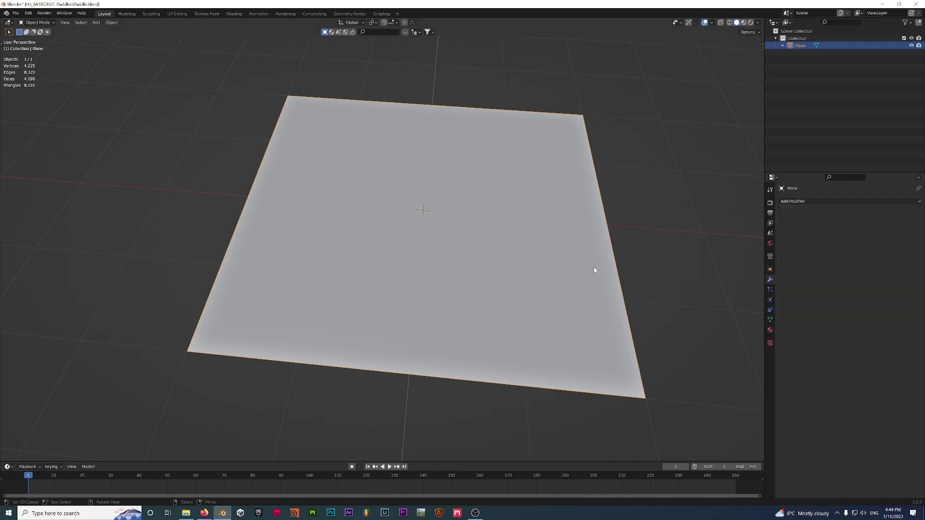
{"action": "left_click", "coordinate": [800, 202]}
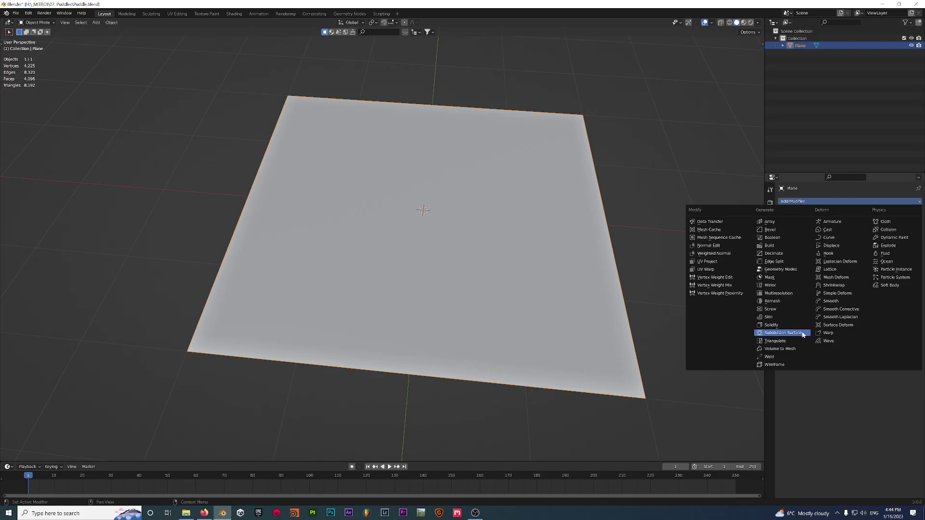
{"action": "left_click", "coordinate": [783, 333]}
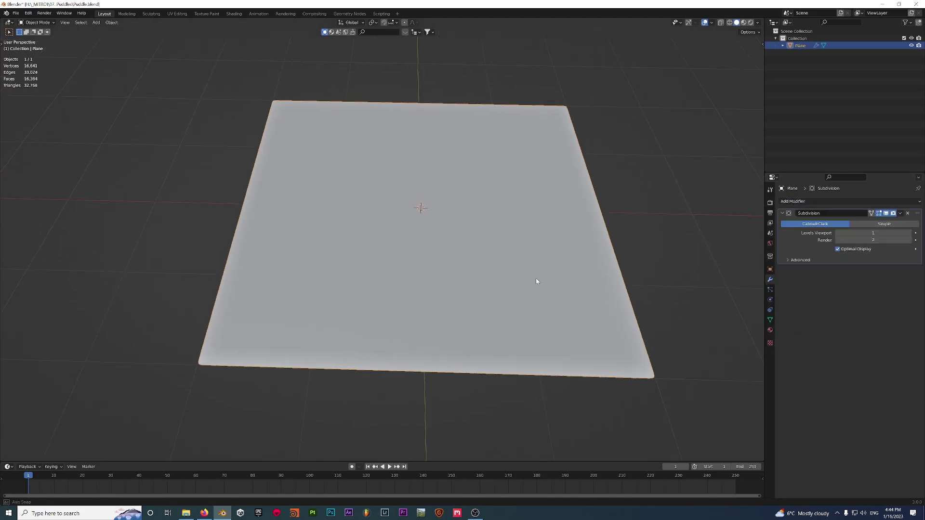
{"action": "middle_click_drag", "start_coordinate": [537, 281], "coordinate": [537, 277]}
{"action": "key", "text": "z"}
{"action": "left_click", "coordinate": [531, 283]}
{"action": "left_click", "coordinate": [838, 249]}
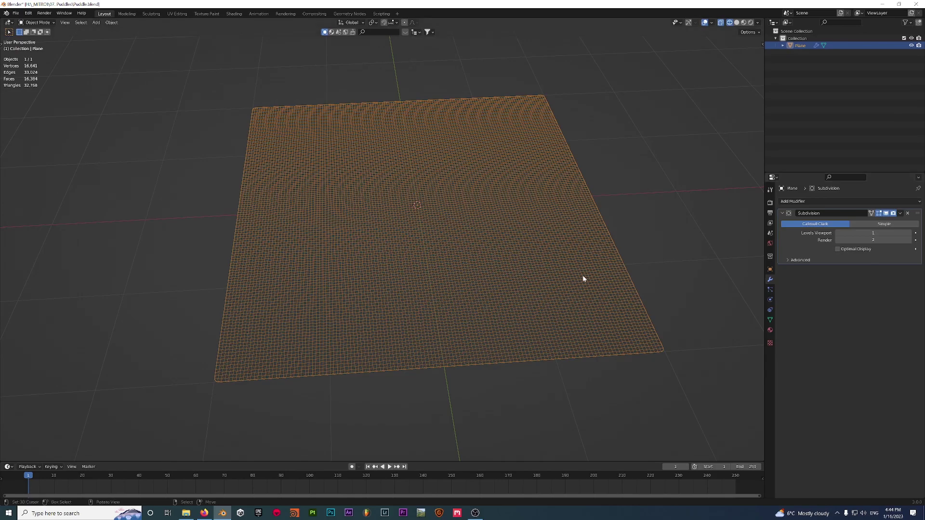
{"action": "left_click", "coordinate": [885, 215]}
{"action": "left_click", "coordinate": [885, 215]}
{"action": "left_click", "coordinate": [910, 233]}
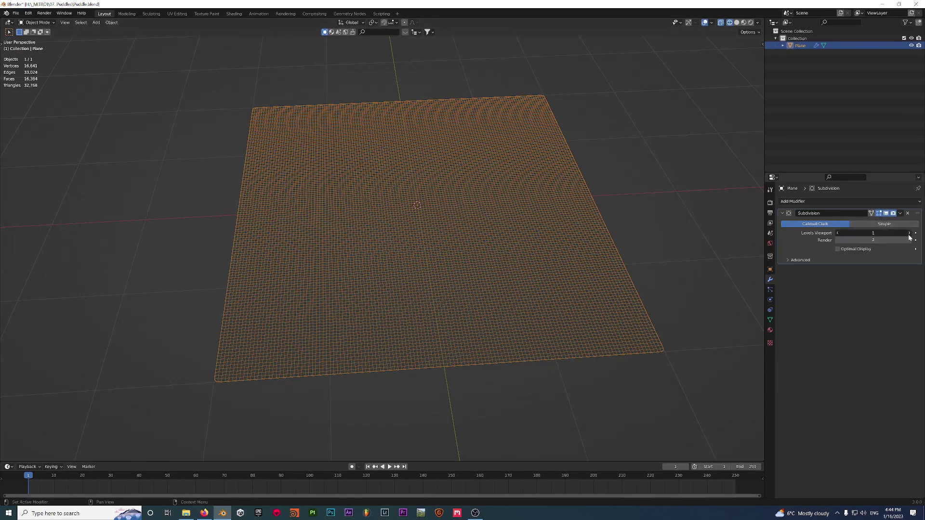
Step: Check the plane's subdivision in Object and Edit Mode, and remove the Subdivision modifier
{"action": "key", "text": "alt+a"}
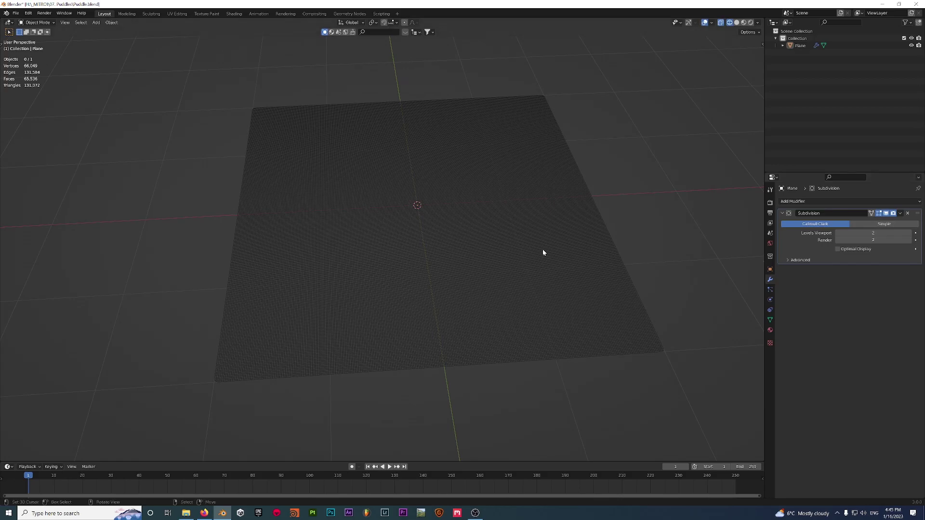
{"action": "left_click", "coordinate": [449, 208]}
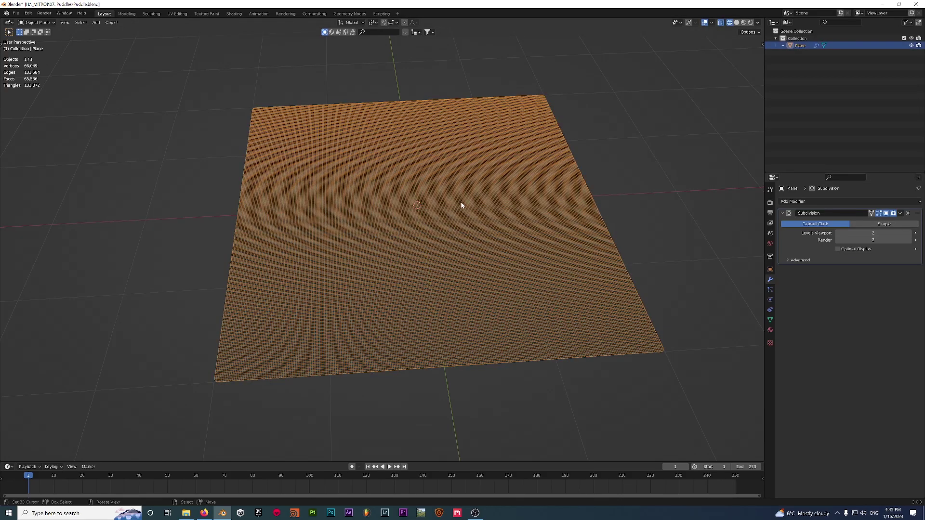
{"action": "key", "text": "Tab"}
{"action": "key", "text": "alt+a"}
{"action": "key", "text": "Tab"}
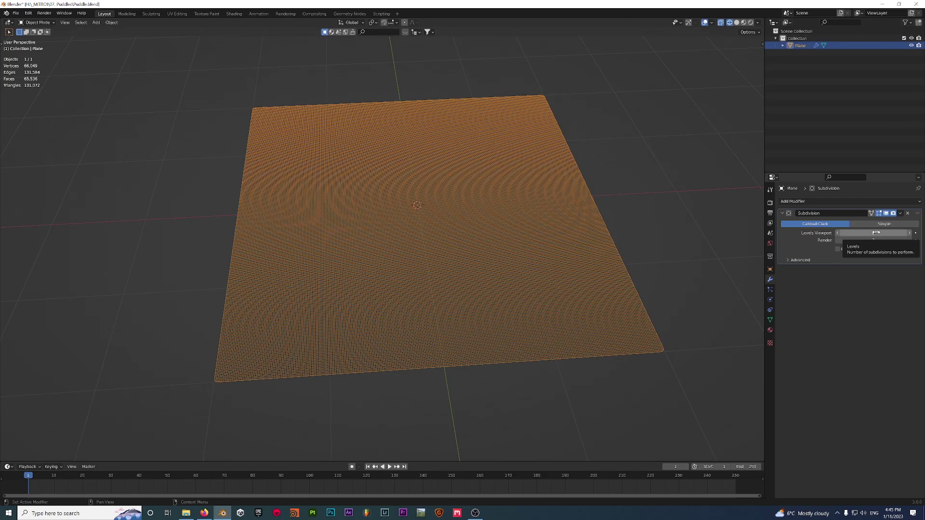
{"action": "left_click", "coordinate": [908, 213]}
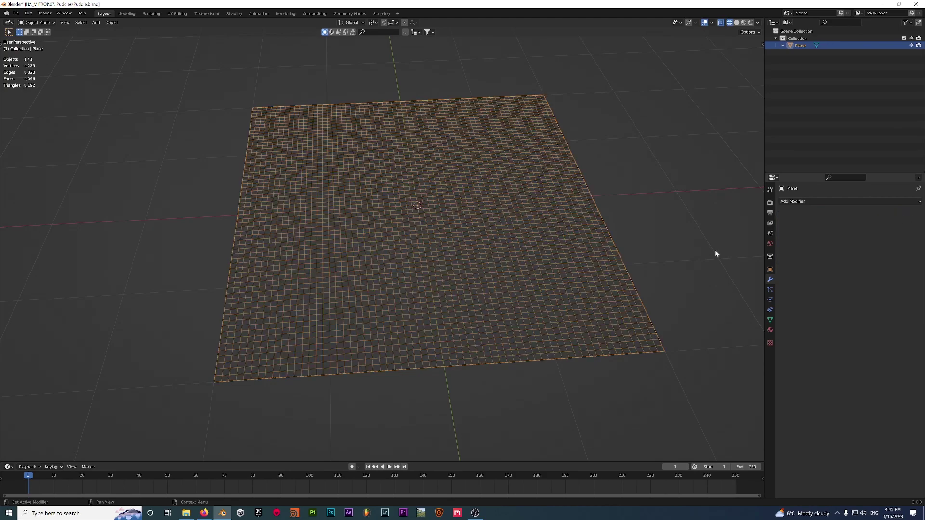
Step: Add a fresh Subdivision Surface modifier to the plane with Optimal Display off and viewport and render levels at 2
{"action": "key", "text": "Tab"}
{"action": "key", "text": "a"}
{"action": "key", "text": "Tab"}
{"action": "left_click", "coordinate": [813, 202]}
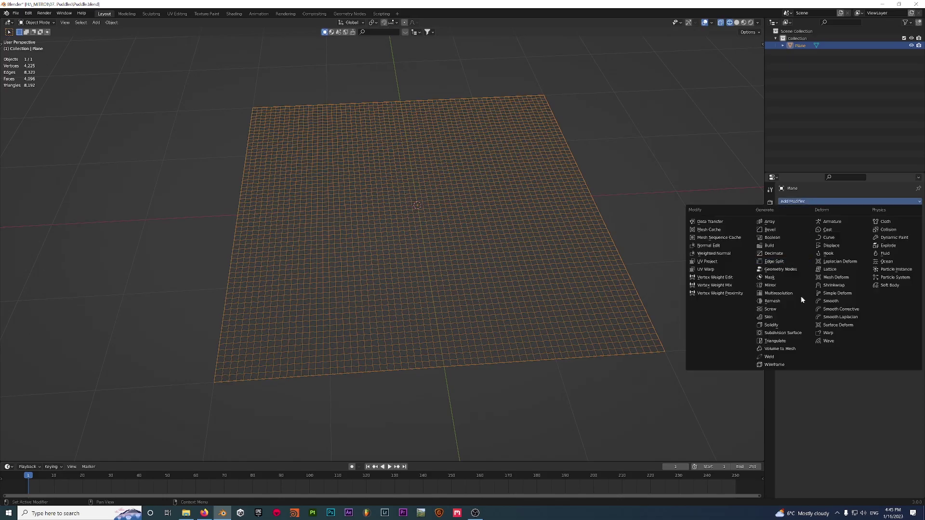
{"action": "left_click", "coordinate": [771, 333]}
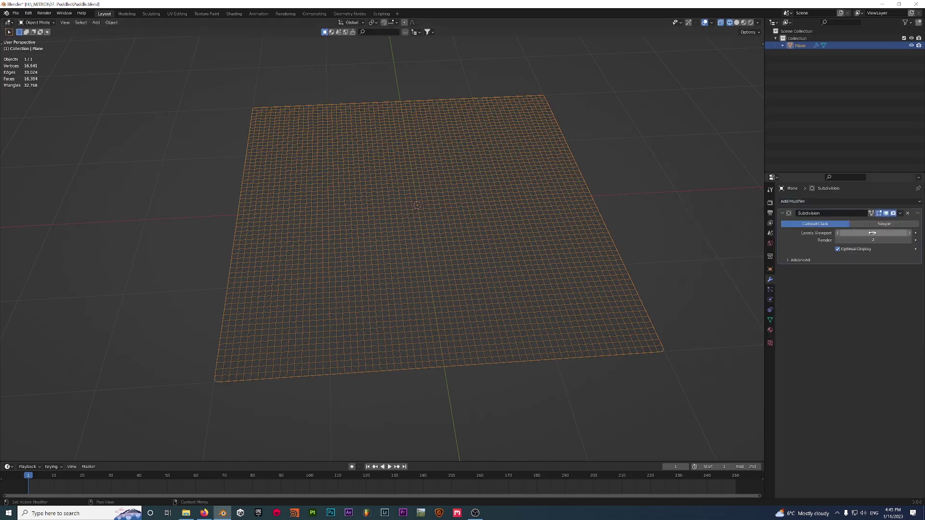
{"action": "left_click", "coordinate": [861, 250]}
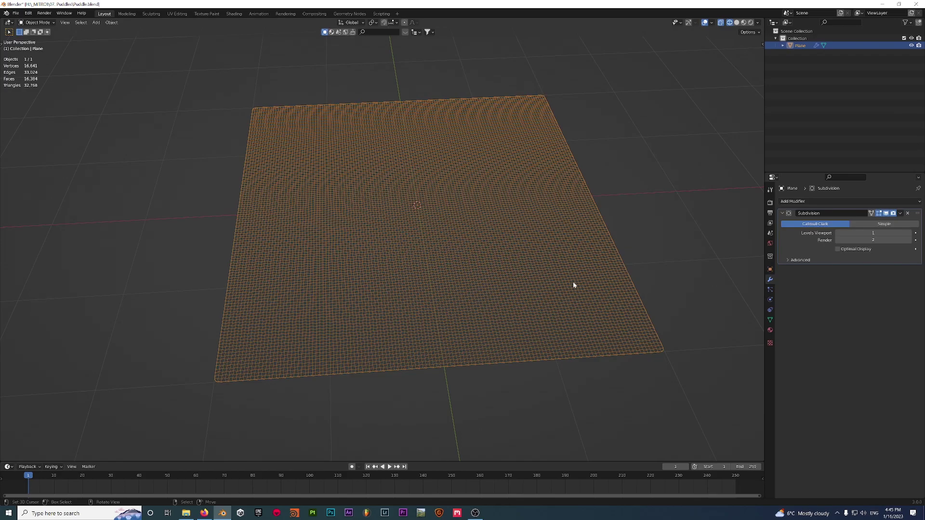
{"action": "left_click_drag", "start_coordinate": [876, 233], "coordinate": [876, 240]}
{"action": "key", "text": "Return"}
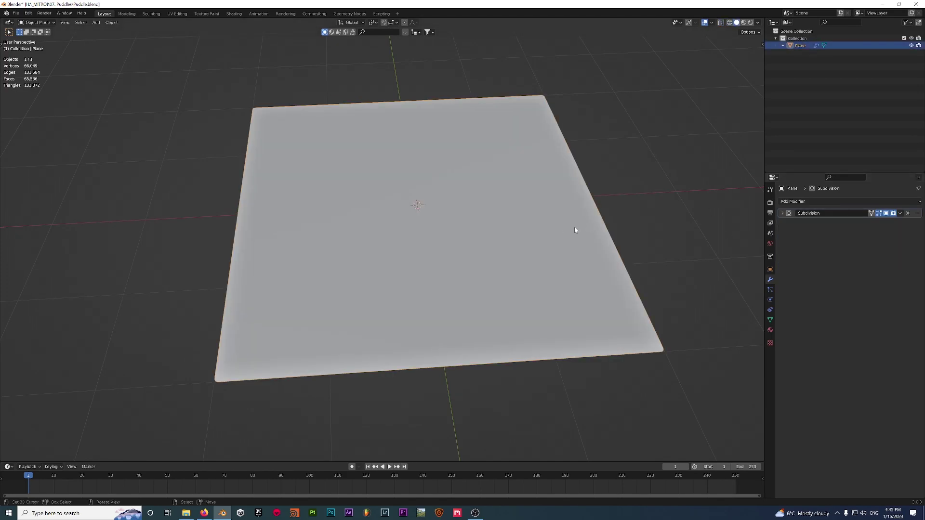
Step: Show the plane's MUD material settings and switch to the Shading workspace
{"action": "middle_click_drag", "start_coordinate": [576, 229], "coordinate": [537, 237]}
{"action": "left_click", "coordinate": [771, 330]}
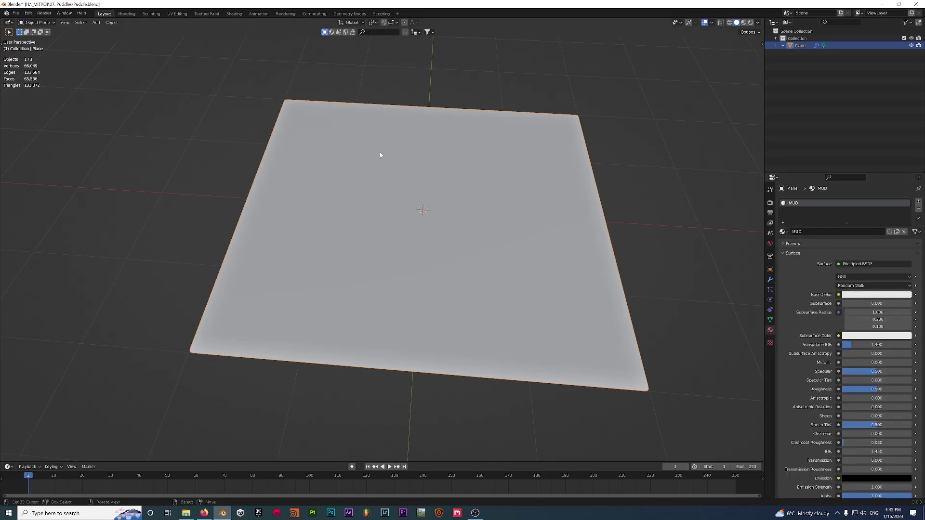
{"action": "middle_click_drag", "start_coordinate": [382, 155], "coordinate": [256, 33]}
{"action": "left_click", "coordinate": [234, 13]}
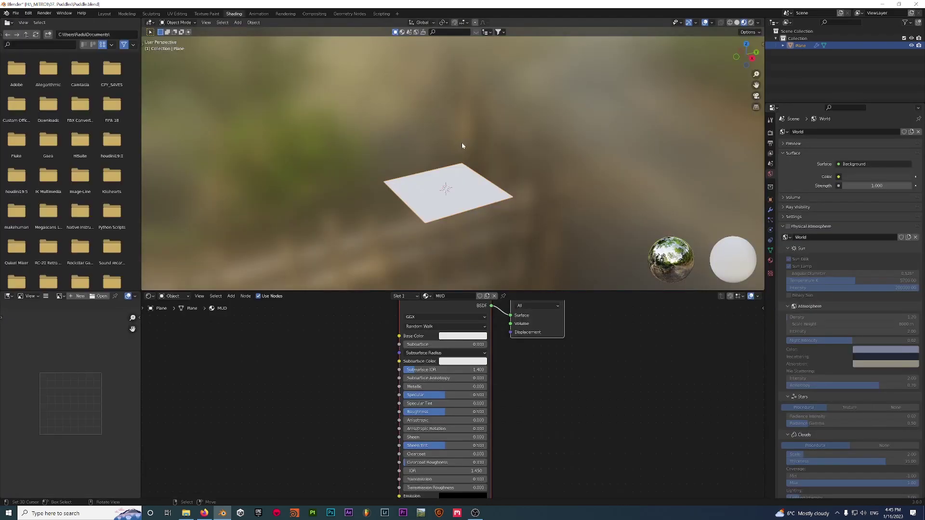
Step: Search the add-on preferences for "wrang" to check that Node Wrangler is enabled, and close the preferences
{"action": "left_click", "coordinate": [28, 13]}
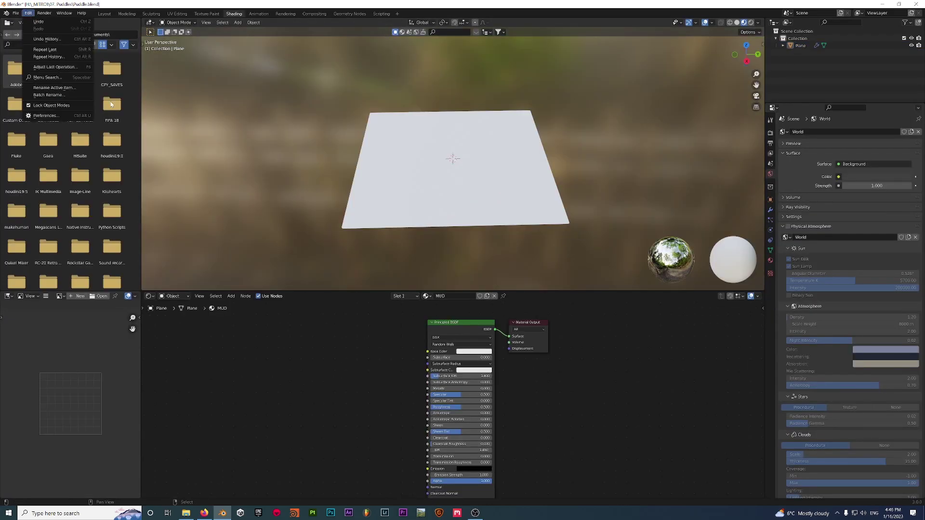
{"action": "left_click", "coordinate": [48, 115]}
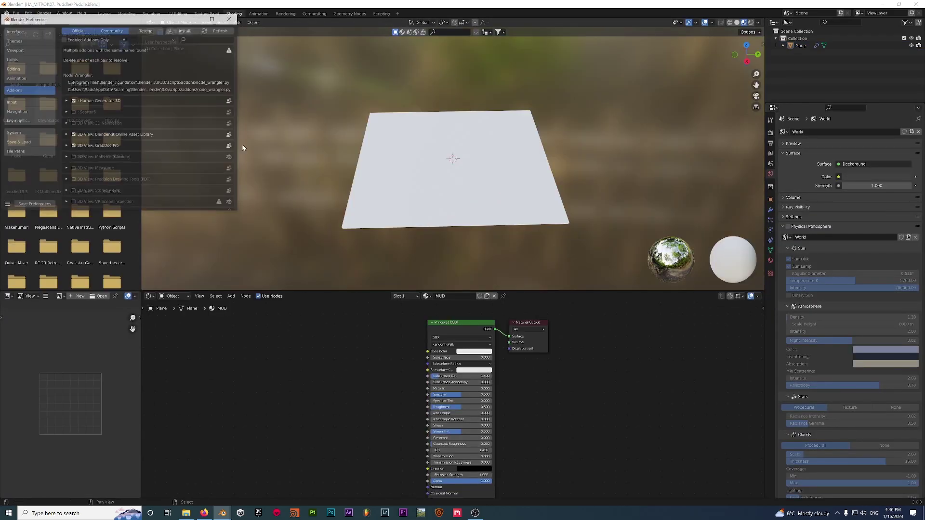
{"action": "left_click", "coordinate": [196, 39]}
{"action": "type", "text": "wrang"}
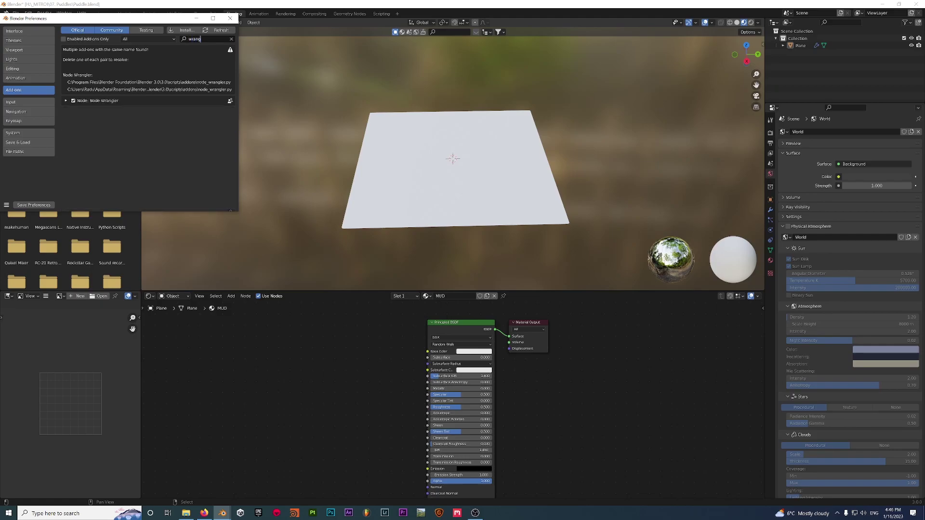
{"action": "key", "text": "Return"}
{"action": "left_click", "coordinate": [230, 19]}
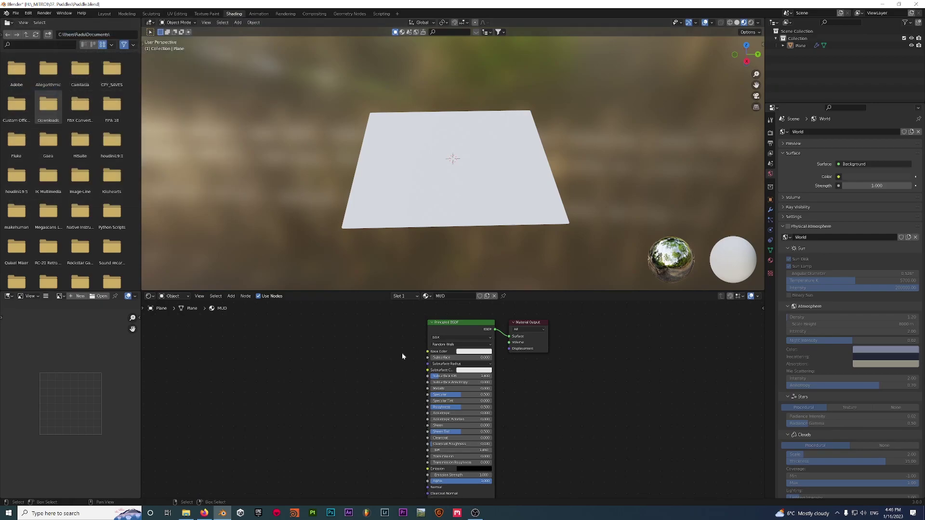
Step: Start Node Wrangler's Principled texture setup on the Principled BSDF node and browse to the Desktop's textures\MUD\DRY folder
{"action": "scroll", "coordinate": [382, 362], "scroll_direction": "down", "scroll_amount": 3}
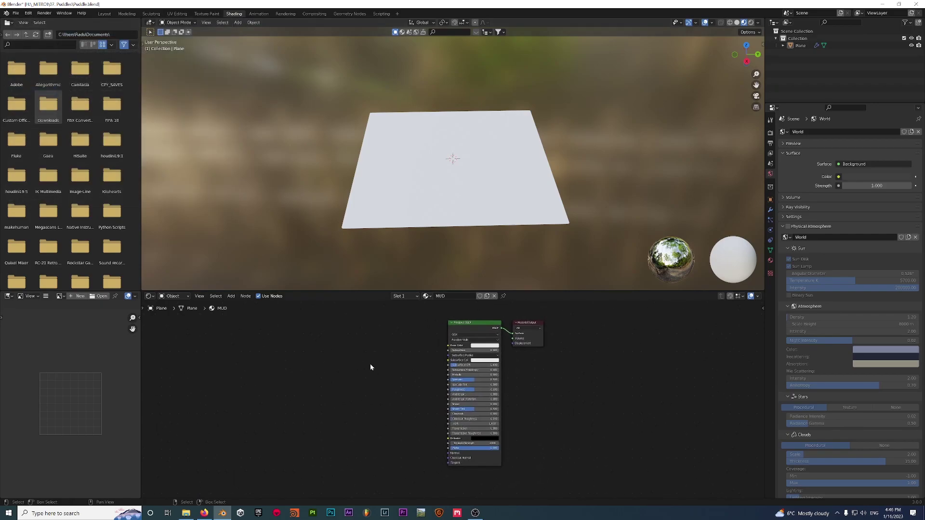
{"action": "left_click", "coordinate": [473, 326]}
{"action": "key", "text": "g"}
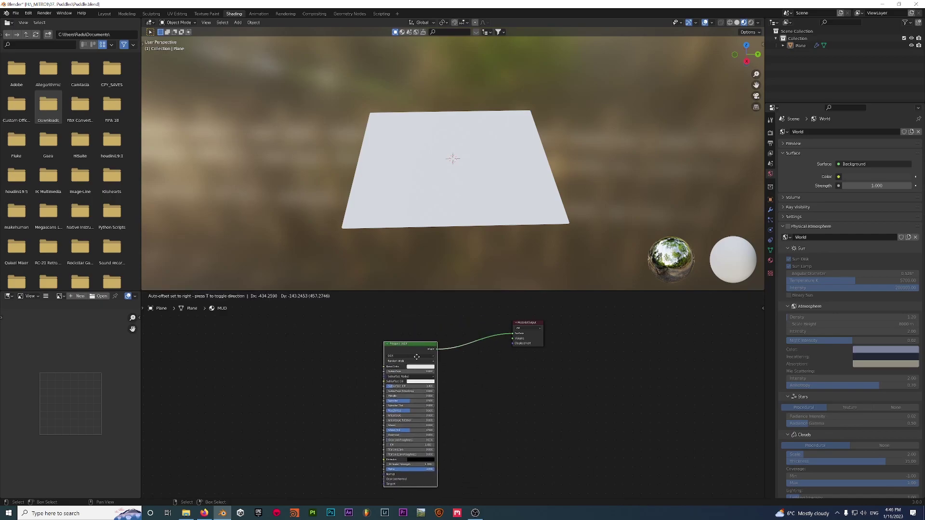
{"action": "right_click", "coordinate": [464, 330]}
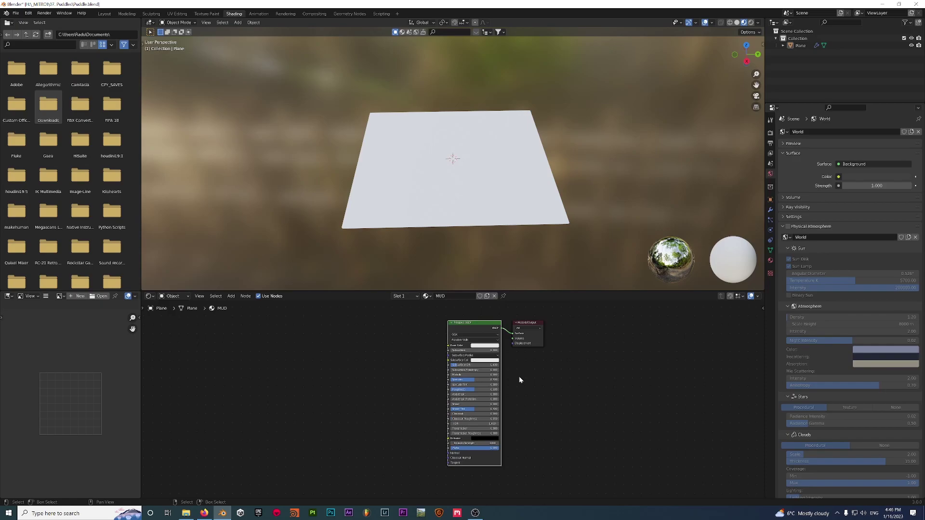
{"action": "key", "text": "ctrl"}
{"action": "key", "text": "ctrl+shift+t"}
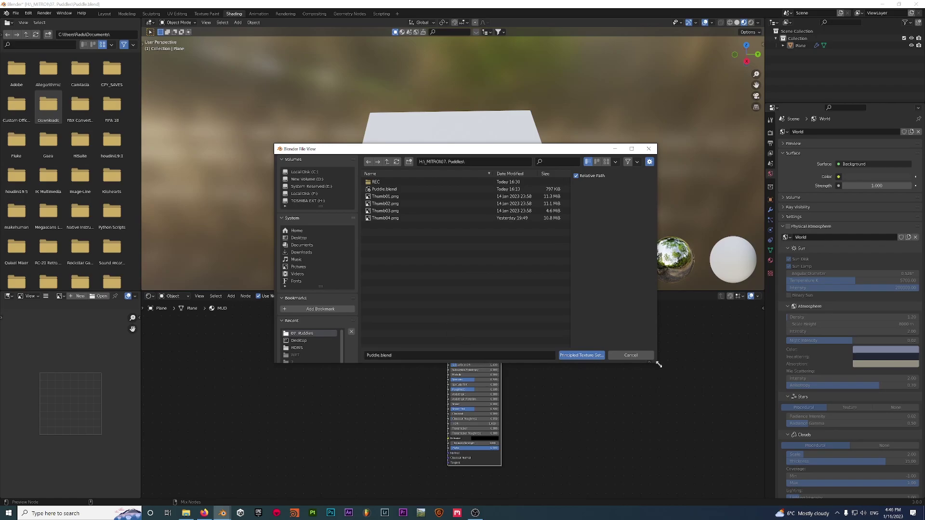
{"action": "left_click_drag", "start_coordinate": [657, 362], "coordinate": [659, 417]}
{"action": "left_click", "coordinate": [312, 237]}
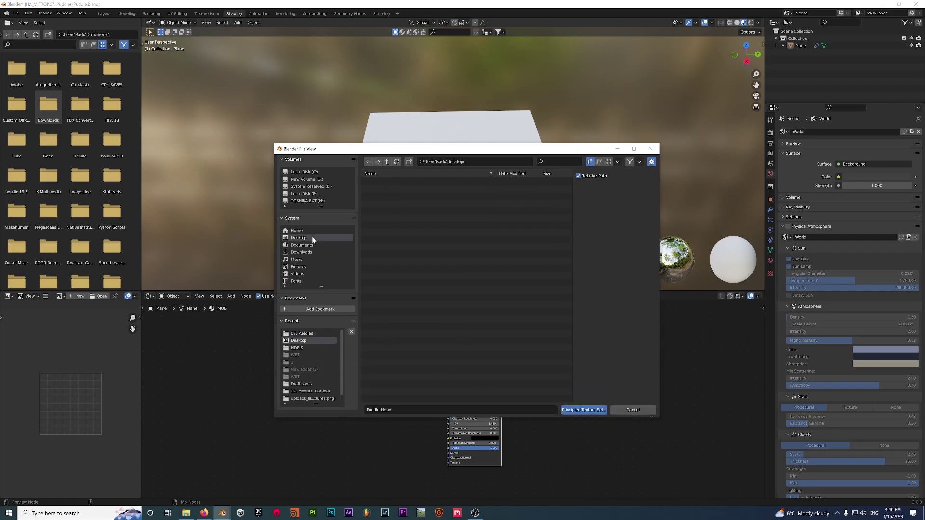
{"action": "double_click", "coordinate": [393, 190]}
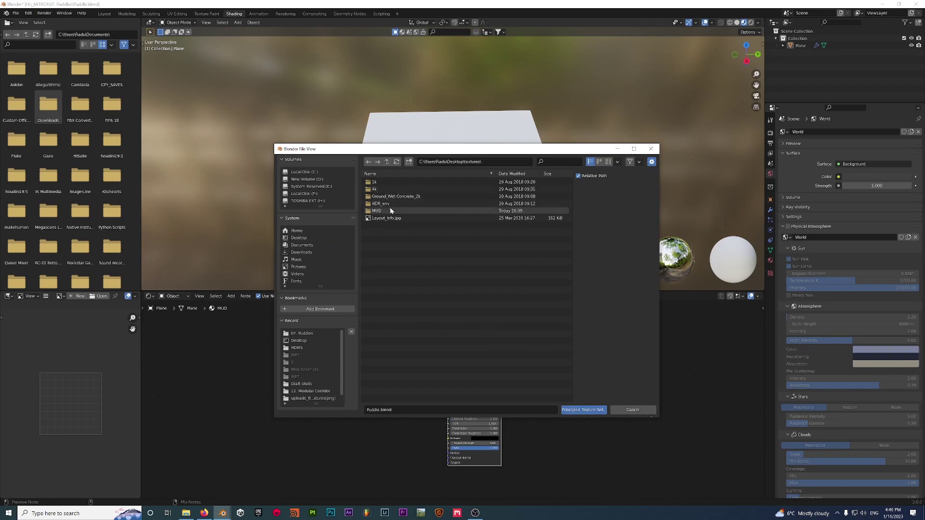
{"action": "double_click", "coordinate": [388, 210]}
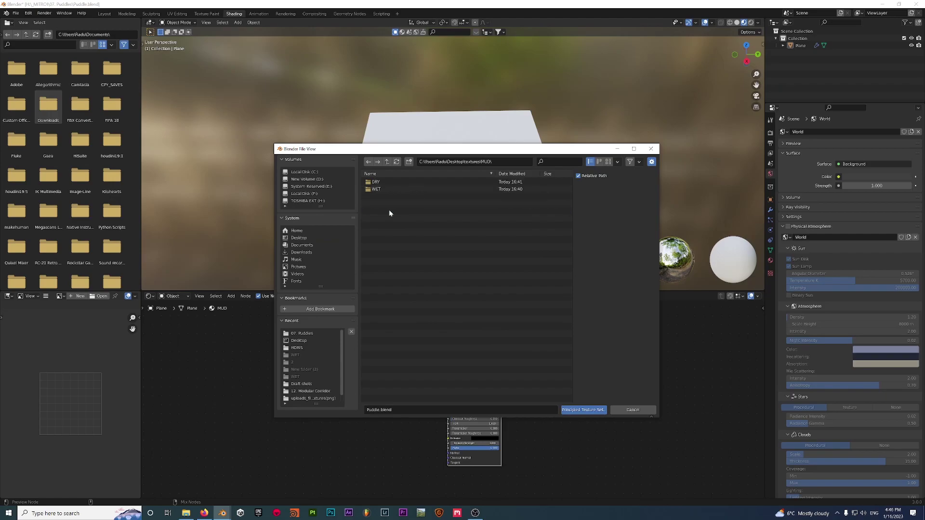
{"action": "double_click", "coordinate": [384, 183]}
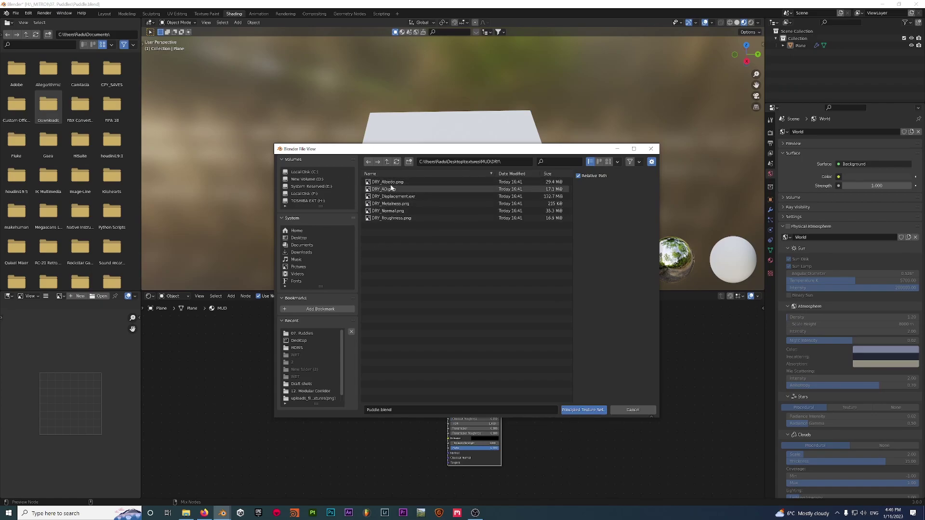
Step: Load DRY_Albedo, DRY_Metalness, DRY_Normal and DRY_Roughness into the Principled BSDF as a texture setup
{"action": "left_click", "coordinate": [409, 183]}
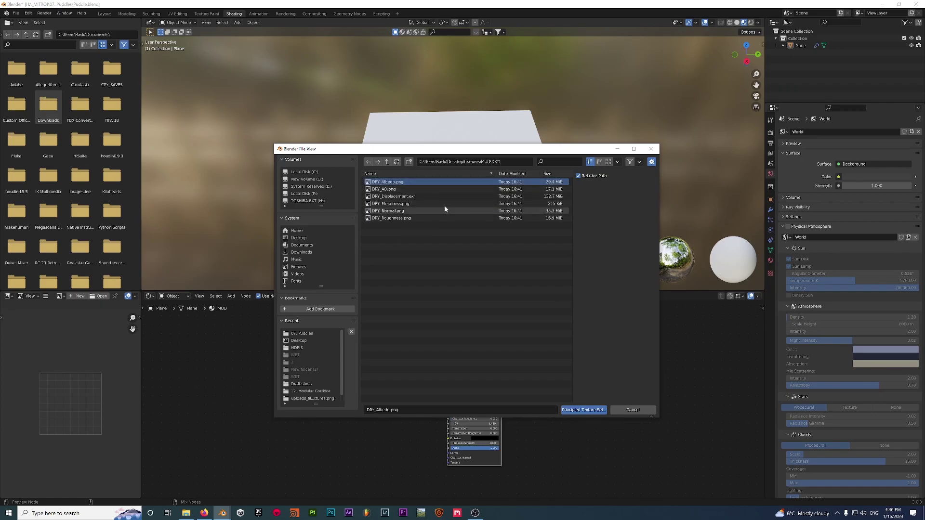
{"action": "left_click", "coordinate": [407, 205], "text": "ctrl"}
{"action": "left_click", "coordinate": [405, 212], "text": "ctrl"}
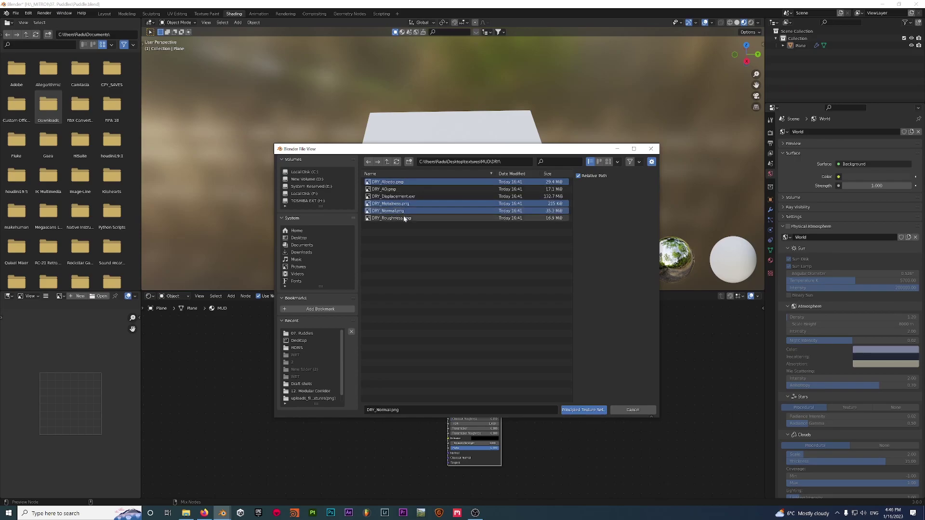
{"action": "left_click", "coordinate": [407, 219], "text": "ctrl"}
{"action": "left_click", "coordinate": [592, 409]}
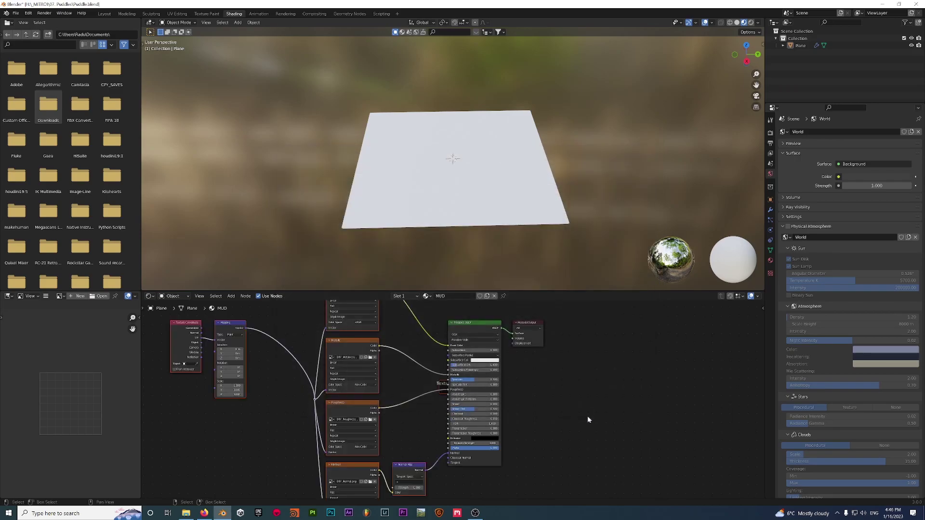
{"action": "left_click", "coordinate": [566, 393]}
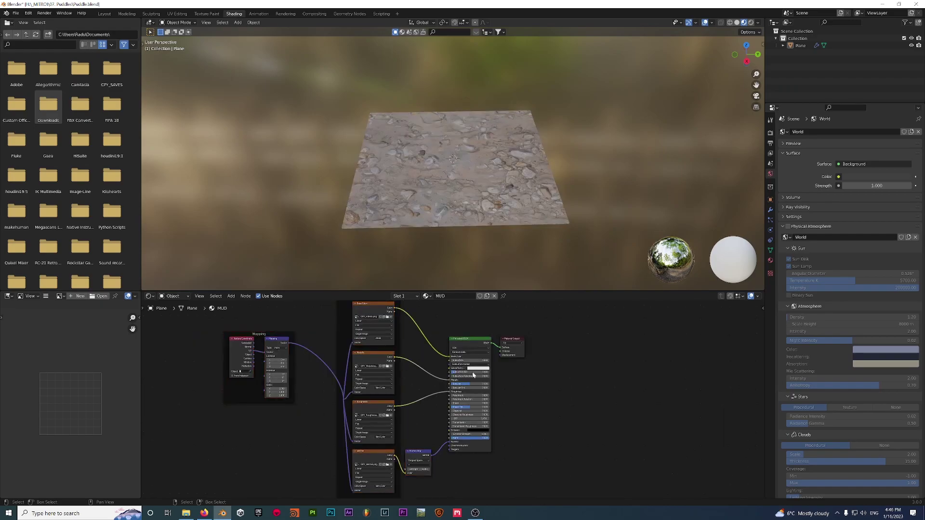
Step: Delete the frames around the image texture nodes and the mapping nodes, keeping the nodes themselves
{"action": "left_click", "coordinate": [352, 332]}
{"action": "key", "text": "x"}
{"action": "left_click", "coordinate": [245, 392]}
{"action": "key", "text": "x"}
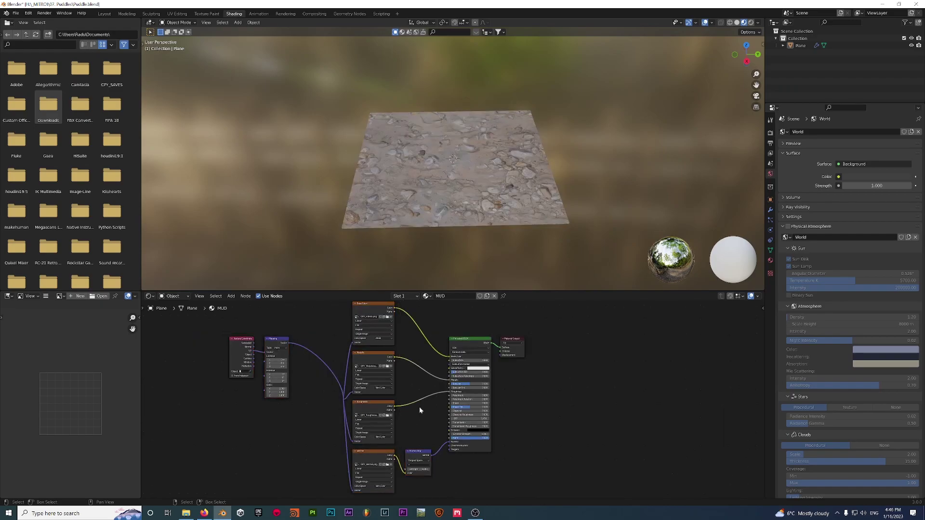
Step: Examine the dry rocky mud texture on the plane up close and from several angles
{"action": "scroll", "coordinate": [419, 407], "scroll_direction": "up", "scroll_amount": 4}
{"action": "middle_click_drag", "start_coordinate": [461, 181], "coordinate": [471, 236]}
{"action": "key", "text": "KP_1"}
{"action": "scroll", "coordinate": [397, 386], "scroll_direction": "up", "scroll_amount": 1}
{"action": "scroll", "coordinate": [398, 382], "scroll_direction": "up", "scroll_amount": 2}
{"action": "scroll", "coordinate": [478, 186], "scroll_direction": "up", "scroll_amount": 1}
{"action": "middle_click_drag", "start_coordinate": [478, 185], "coordinate": [481, 192]}
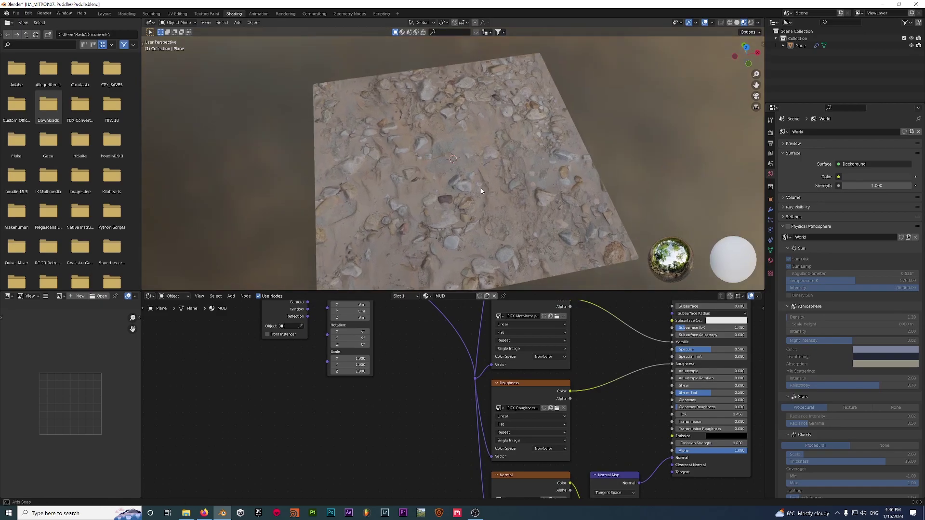
Step: Set the Mapping node's scale to 2 on X, Y and Z for the dry mud textures
{"action": "scroll", "coordinate": [481, 194], "scroll_direction": "down", "scroll_amount": 1}
{"action": "scroll", "coordinate": [407, 374], "scroll_direction": "up", "scroll_amount": 3}
{"action": "scroll", "coordinate": [406, 374], "scroll_direction": "up", "scroll_amount": 2}
{"action": "middle_click_drag", "start_coordinate": [398, 384], "coordinate": [470, 420]}
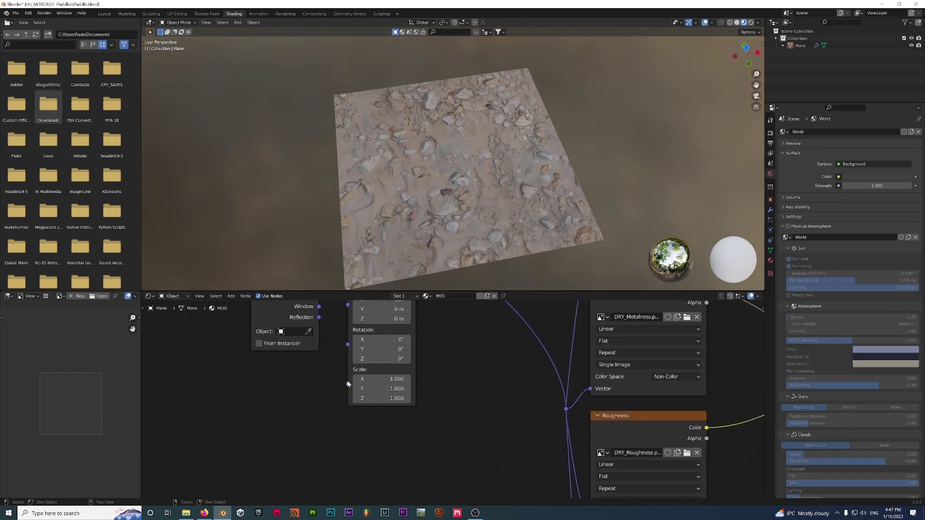
{"action": "left_click_drag", "start_coordinate": [380, 379], "coordinate": [379, 398]}
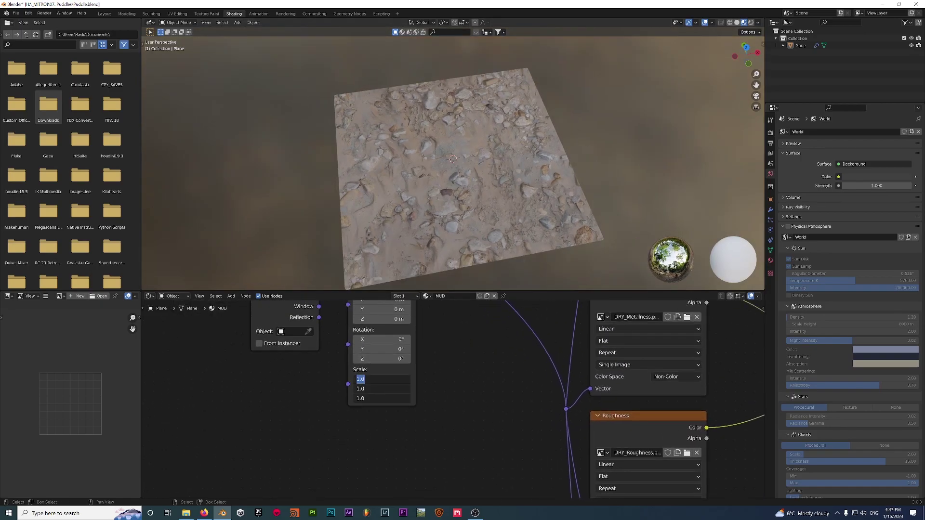
{"action": "type", "text": "2"}
{"action": "key", "text": "Return"}
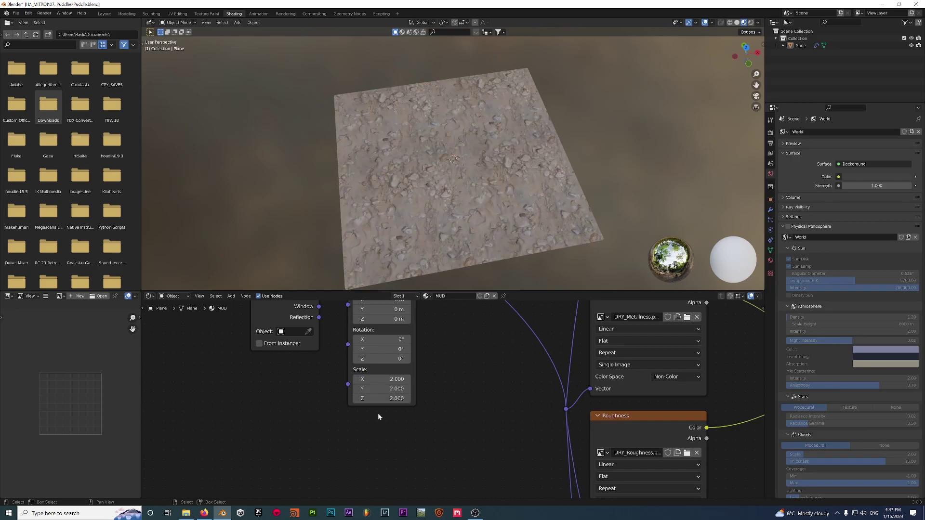
Step: Select the plane, apply its object transform, and expand the settings of its Subdivision modifier
{"action": "left_click", "coordinate": [436, 178]}
{"action": "scroll", "coordinate": [436, 177], "scroll_direction": "down", "scroll_amount": 2}
{"action": "key", "text": "a"}
{"action": "scroll", "coordinate": [565, 367], "scroll_direction": "down", "scroll_amount": 17}
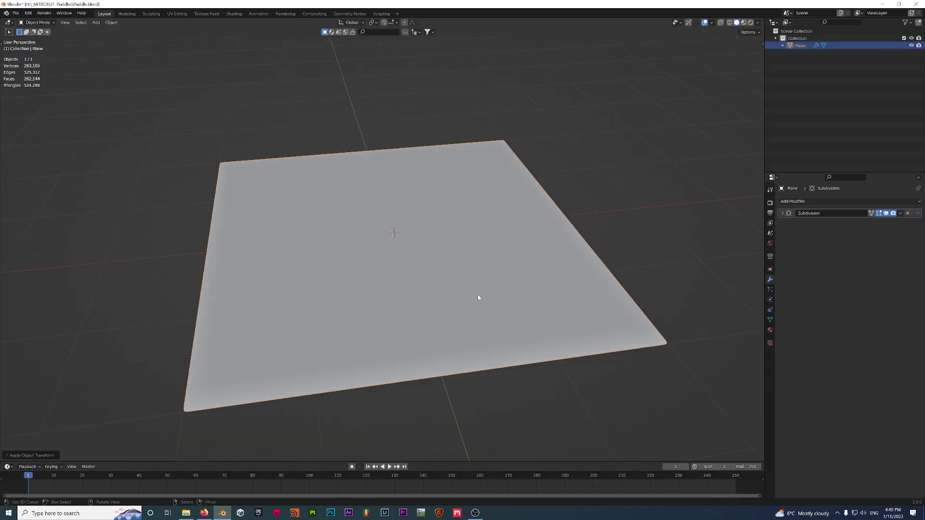
{"action": "left_click", "coordinate": [783, 213]}
{"action": "left_click", "coordinate": [785, 215]}
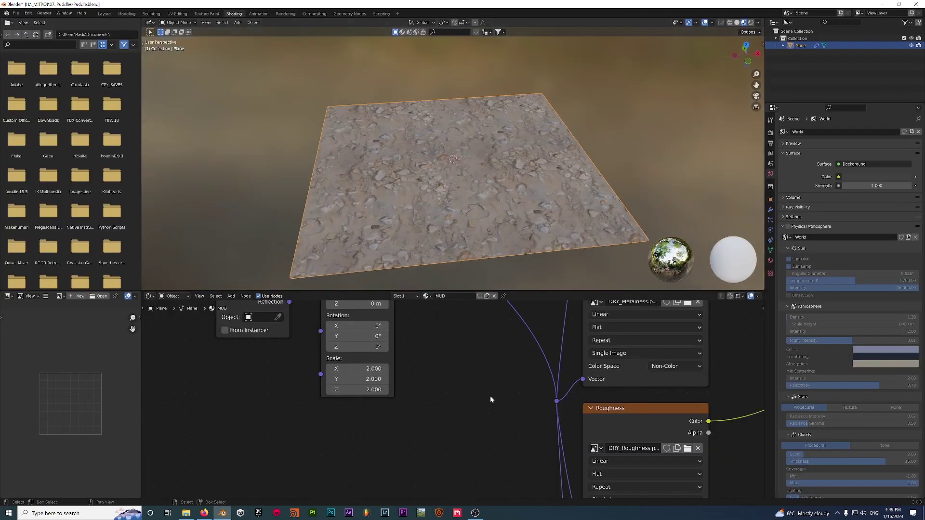
Step: Maximize the shader node editor and move the Material Output node well away from the Principled BSDF
{"action": "key", "text": "ctrl+space"}
{"action": "scroll", "coordinate": [494, 384], "scroll_direction": "down", "scroll_amount": 2}
{"action": "middle_click_drag", "start_coordinate": [713, 310], "coordinate": [599, 341]}
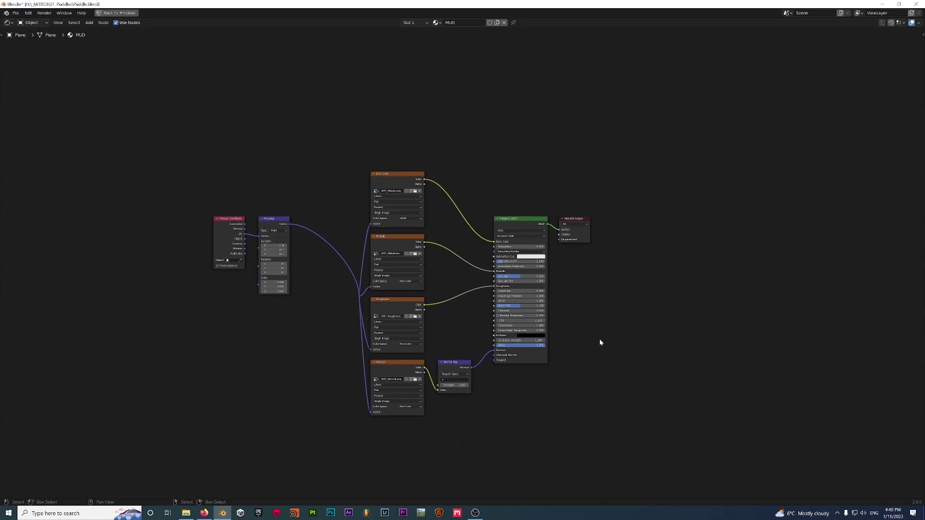
{"action": "scroll", "coordinate": [580, 249], "scroll_direction": "up", "scroll_amount": 2}
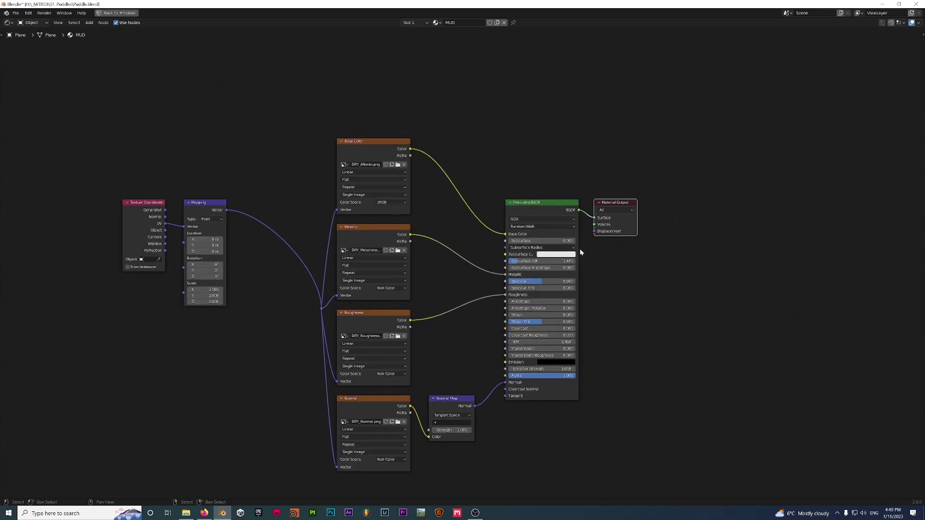
{"action": "middle_click_drag", "start_coordinate": [579, 249], "coordinate": [673, 251]}
{"action": "key", "text": "g"}
{"action": "left_click", "coordinate": [783, 267]}
Step: Group the dry mud mapping, texture, Normal Map and Principled BSDF nodes into one node group, and return to the MUD material's main node tree
{"action": "scroll", "coordinate": [552, 310], "scroll_direction": "down", "scroll_amount": 1}
{"action": "left_click_drag", "start_coordinate": [149, 105], "coordinate": [655, 405]}
{"action": "key", "text": "g"}
{"action": "right_click", "coordinate": [622, 355]}
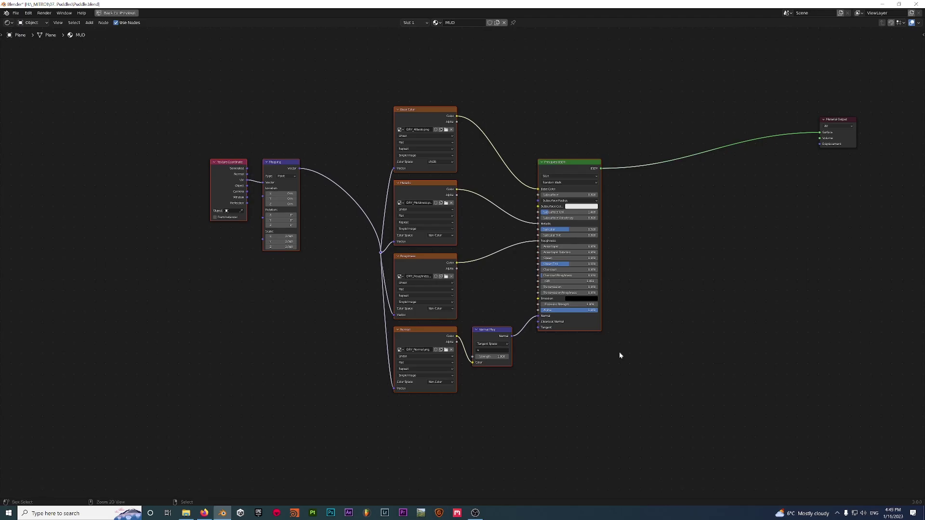
{"action": "key", "text": "ctrl+g"}
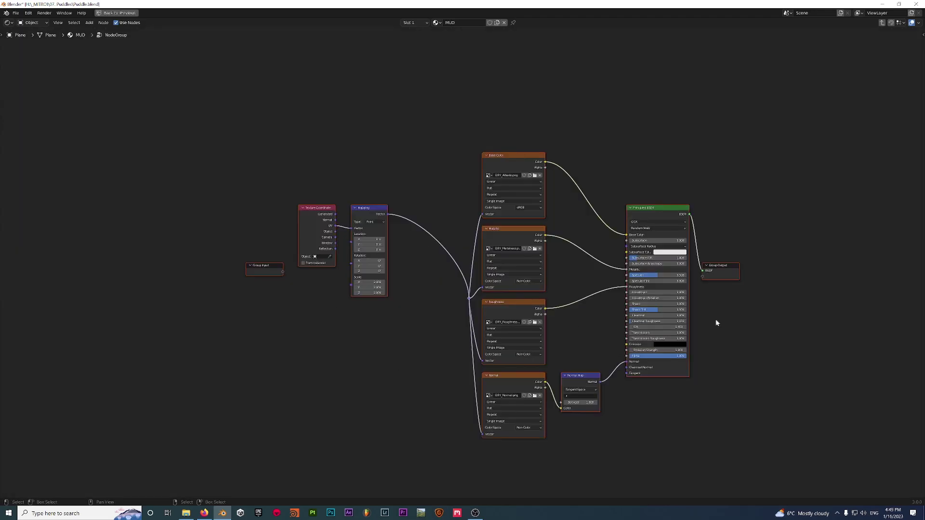
{"action": "key", "text": "g"}
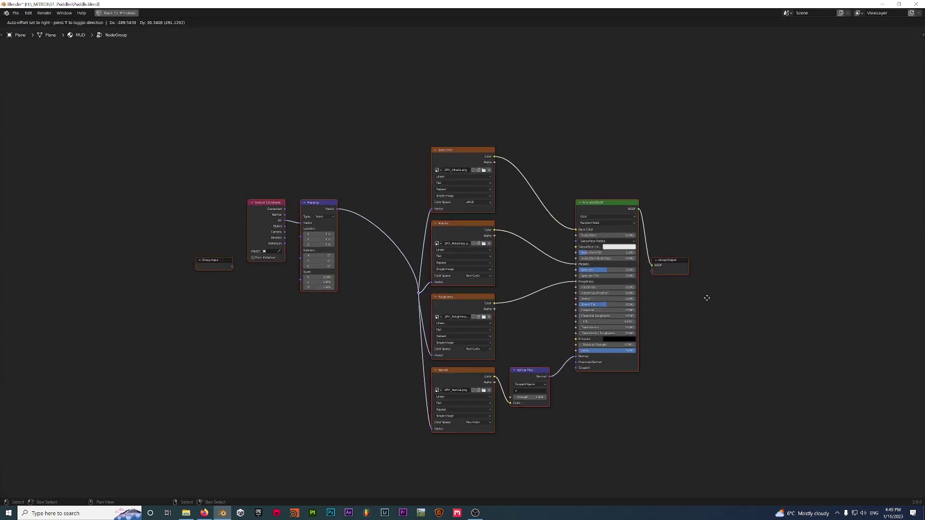
{"action": "key", "text": "Escape"}
{"action": "key", "text": "Tab"}
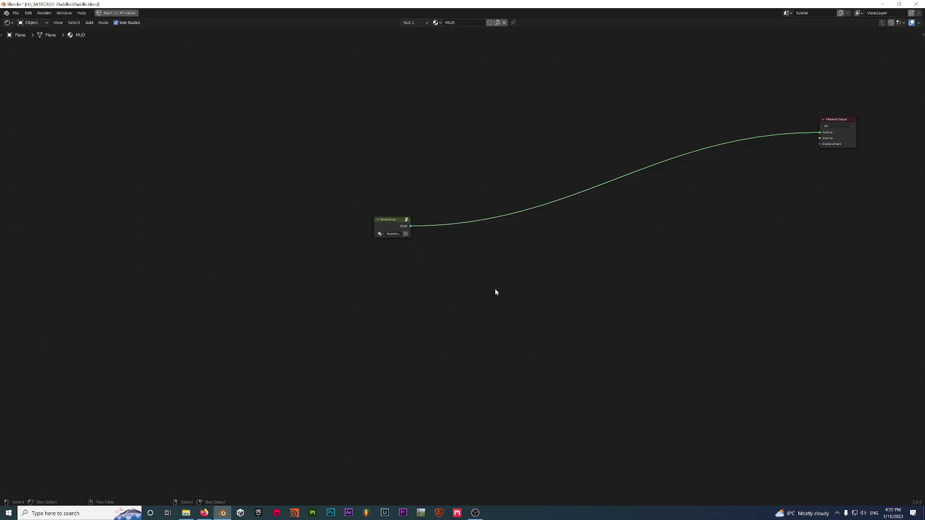
Step: Move the new node group closer to the Material Output node, roughly level with it
{"action": "middle_click_drag", "start_coordinate": [495, 291], "coordinate": [426, 362]}
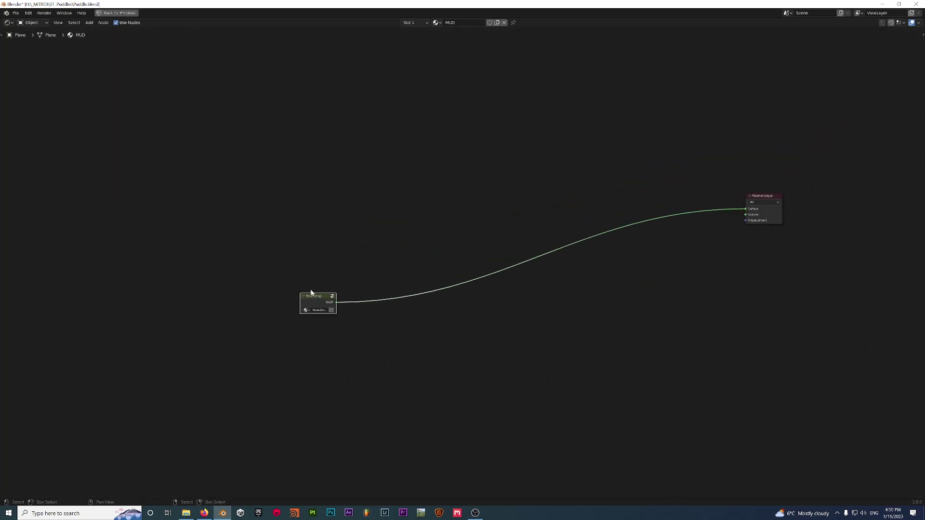
{"action": "key", "text": "Tab"}
{"action": "key", "text": "Tab"}
{"action": "key", "text": "g"}
{"action": "left_click", "coordinate": [586, 192]}
{"action": "scroll", "coordinate": [554, 215], "scroll_direction": "up", "scroll_amount": 4}
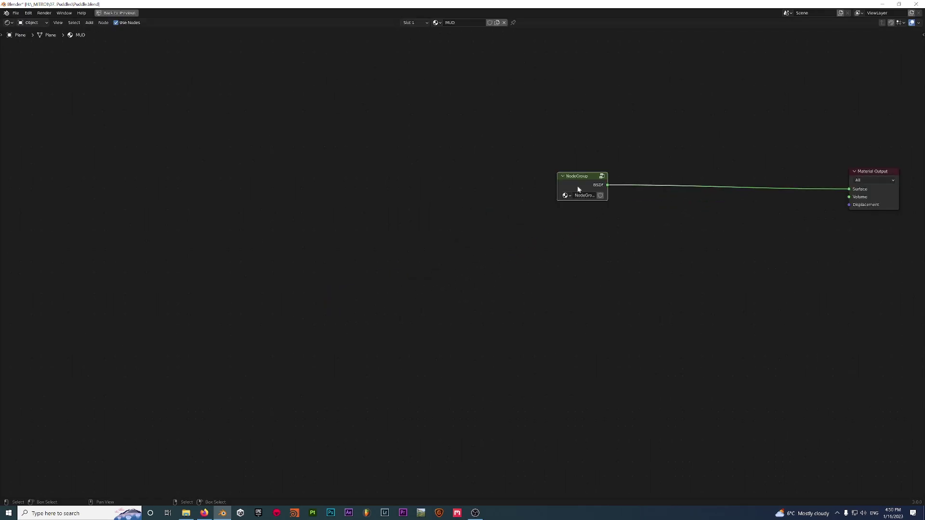
Step: Rename the node group as DRY
{"action": "key", "text": "KP_Decimal"}
{"action": "scroll", "coordinate": [406, 297], "scroll_direction": "up", "scroll_amount": 2}
{"action": "double_click", "coordinate": [465, 275]}
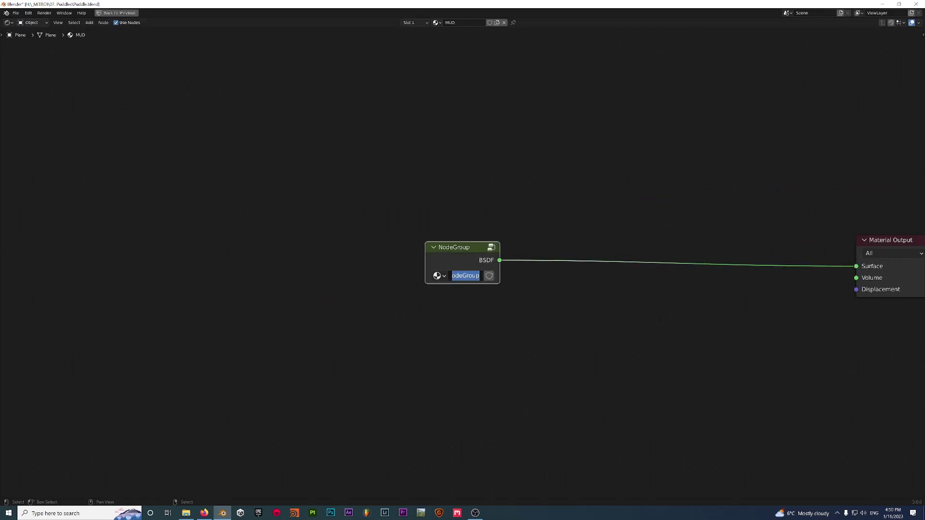
{"action": "type", "text": "DRY"}
{"action": "key", "text": "Return"}
{"action": "scroll", "coordinate": [464, 363], "scroll_direction": "down", "scroll_amount": 2}
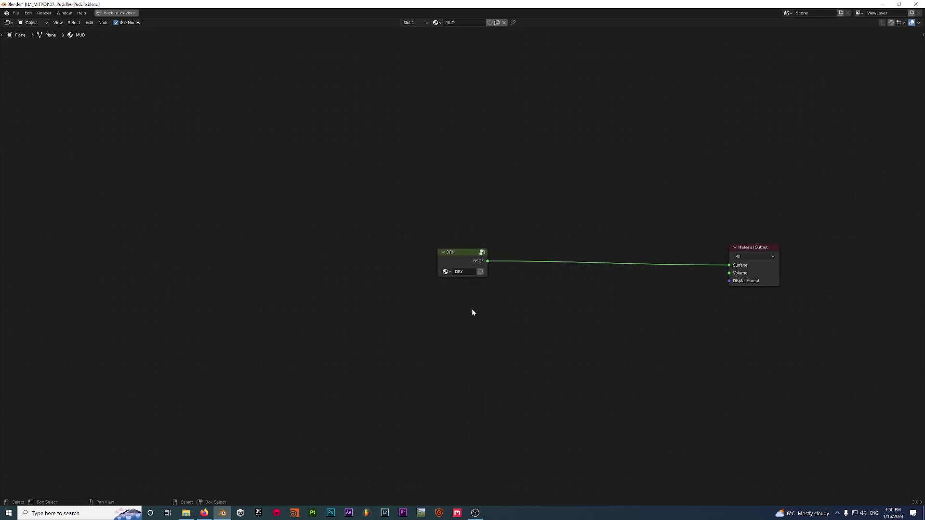
Step: Add a new Principled BSDF node below the DRY group
{"action": "scroll", "coordinate": [528, 369], "scroll_direction": "down", "scroll_amount": 1}
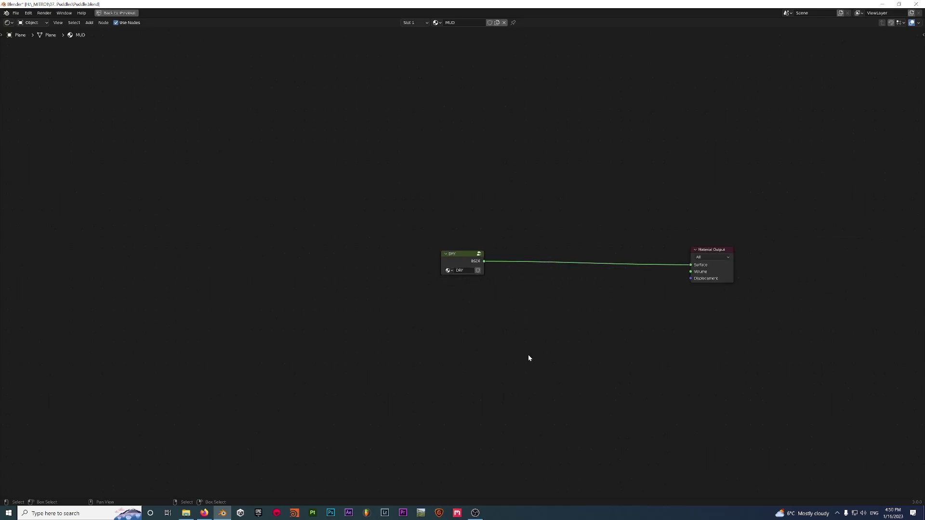
{"action": "middle_click_drag", "start_coordinate": [528, 357], "coordinate": [476, 304]}
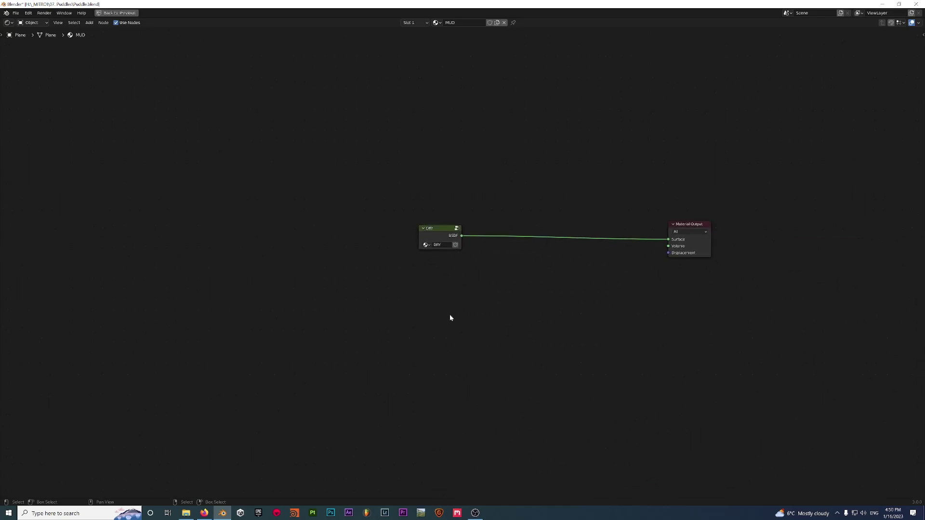
{"action": "middle_click_drag", "start_coordinate": [425, 335], "coordinate": [443, 301]}
{"action": "key", "text": "shift+a"}
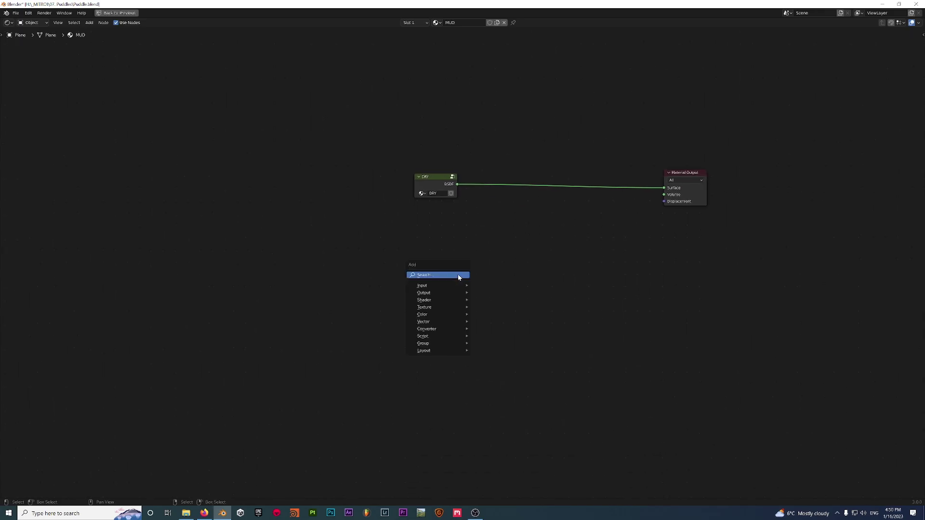
{"action": "left_click", "coordinate": [458, 273]}
{"action": "left_click", "coordinate": [451, 275]}
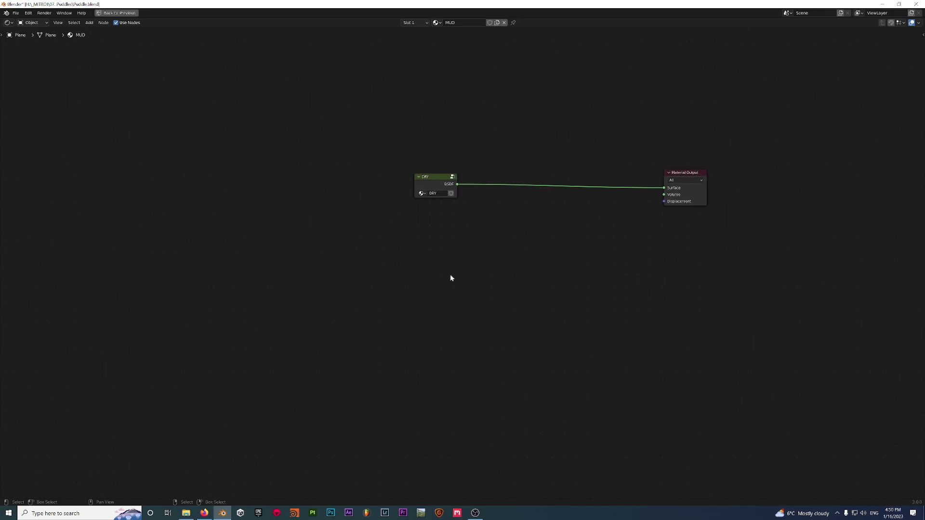
{"action": "key", "text": "shift+a"}
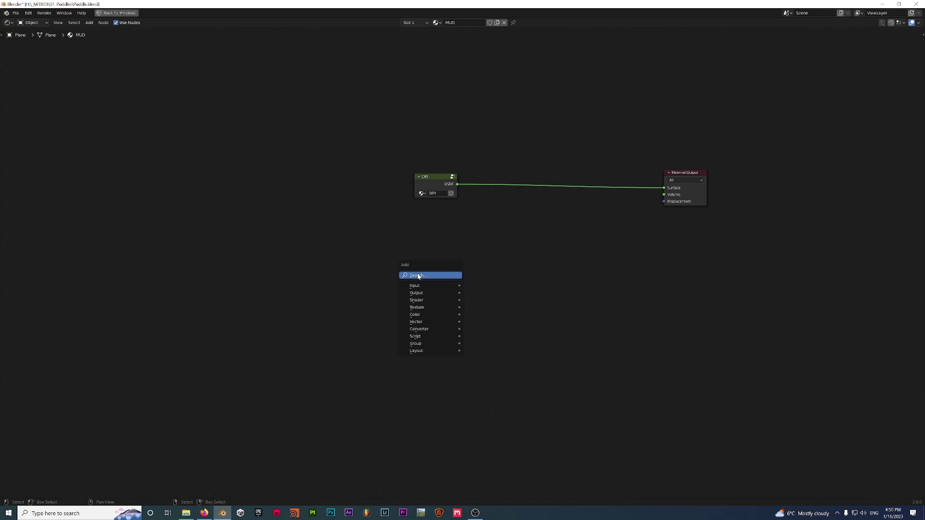
{"action": "left_click", "coordinate": [444, 274]}
{"action": "type", "text": "c"}
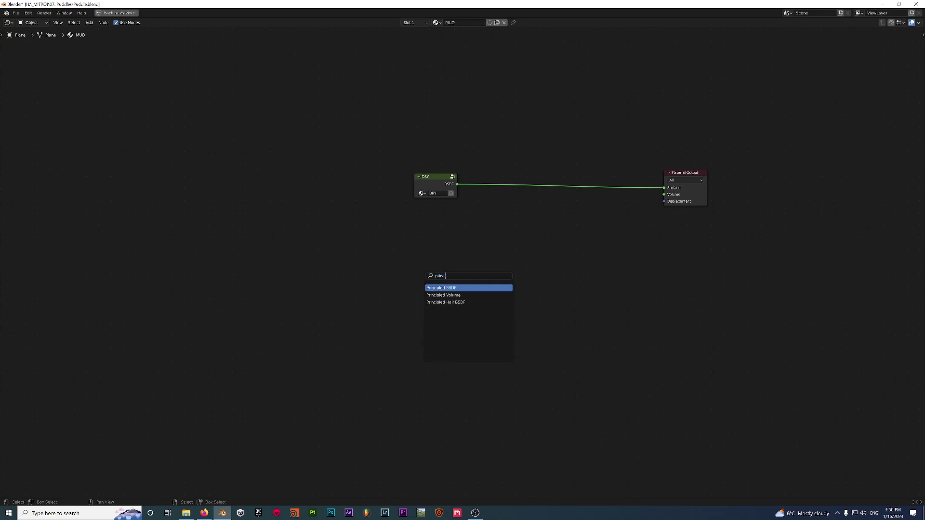
{"action": "key", "text": "Return"}
{"action": "left_click", "coordinate": [452, 271]}
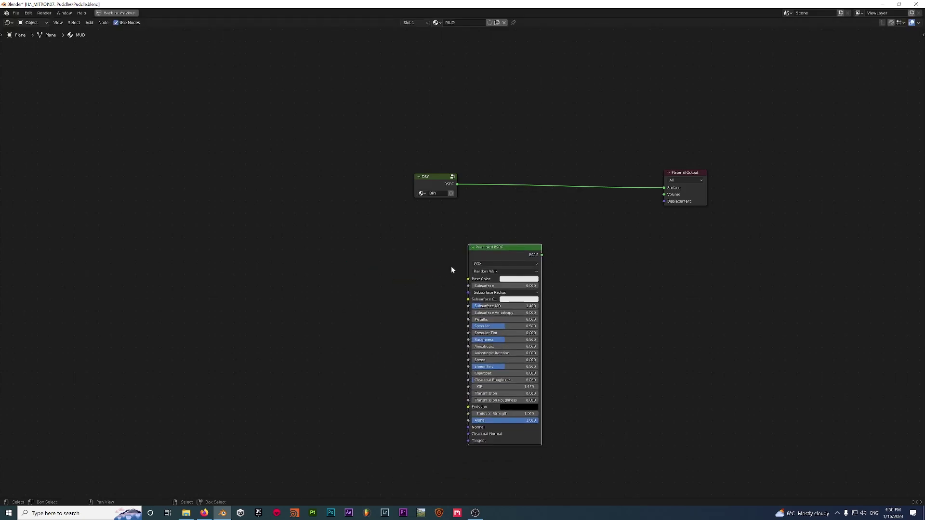
{"action": "middle_click_drag", "start_coordinate": [554, 308], "coordinate": [582, 277]}
{"action": "left_click_drag", "start_coordinate": [525, 225], "coordinate": [517, 241]}
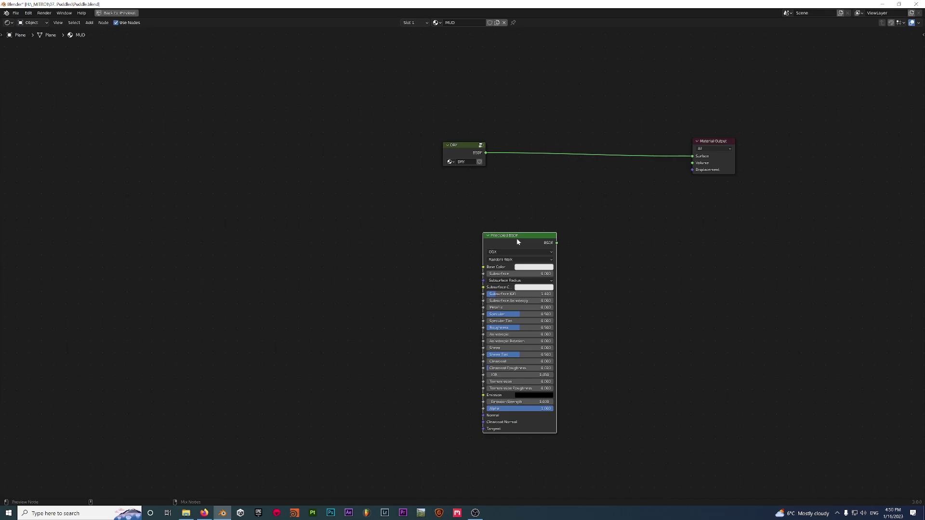
Step: Load MUD_Albedo, MUD_Metalness, MUD_Normal and MUD_Roughness from the MUD\WET folder into the new Principled BSDF with Node Wrangler's Principled texture setup
{"action": "key", "text": "ctrl+shift+t"}
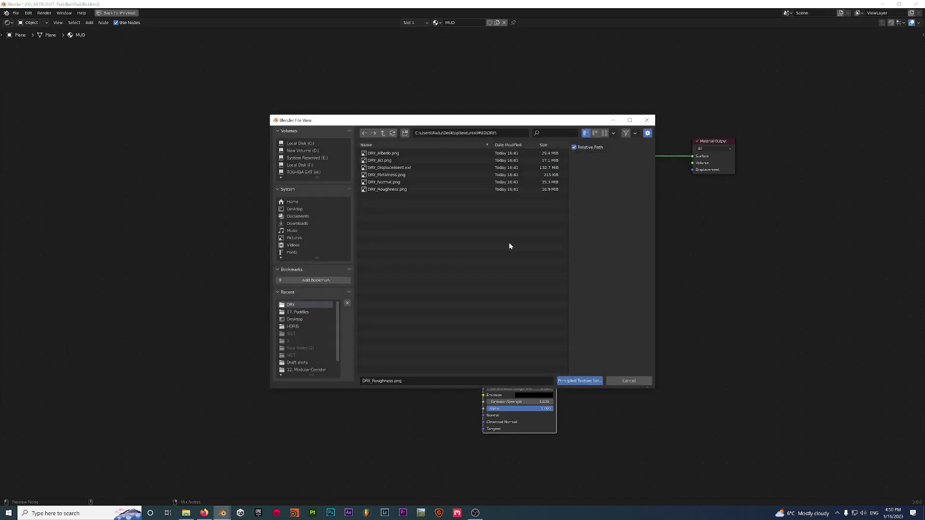
{"action": "left_click", "coordinate": [384, 134]}
{"action": "left_click", "coordinate": [378, 160]}
{"action": "left_click", "coordinate": [395, 153]}
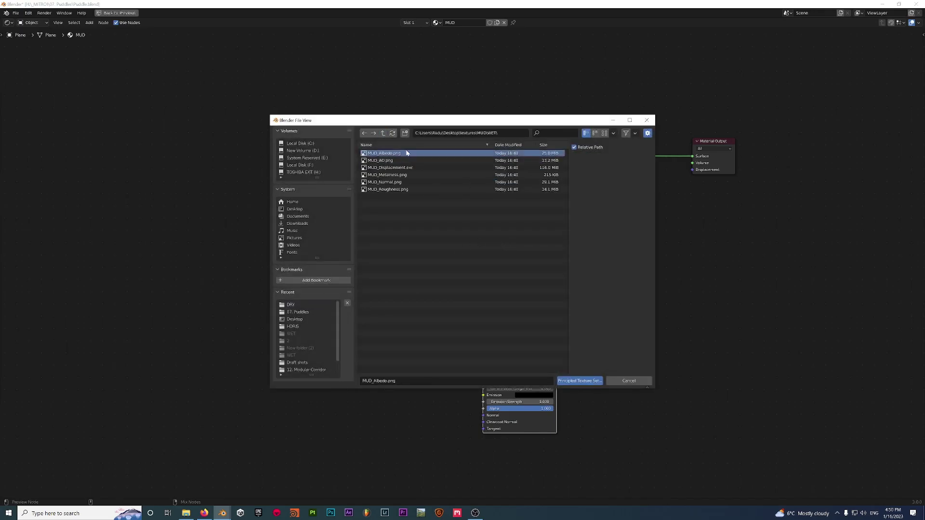
{"action": "left_click", "coordinate": [393, 175], "text": "ctrl"}
{"action": "left_click", "coordinate": [390, 182], "text": "ctrl"}
{"action": "left_click", "coordinate": [388, 190], "text": "ctrl"}
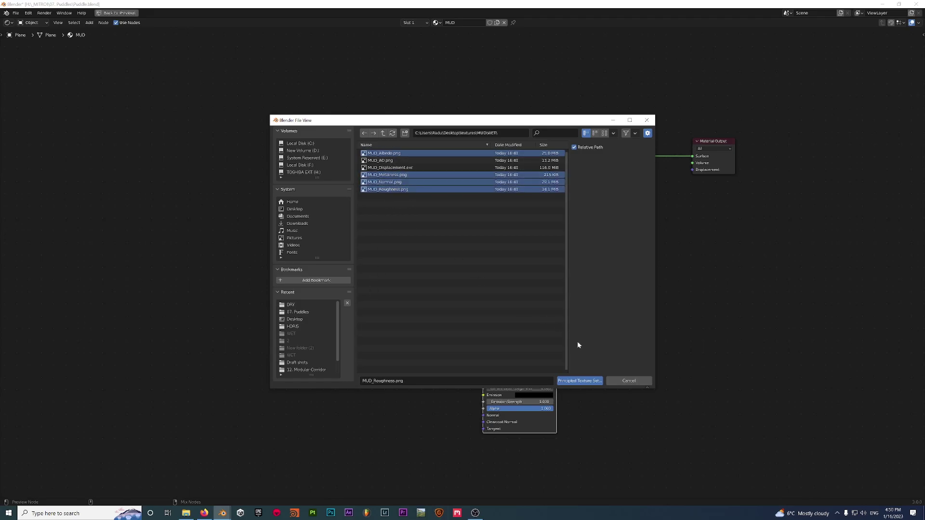
{"action": "left_click", "coordinate": [580, 380]}
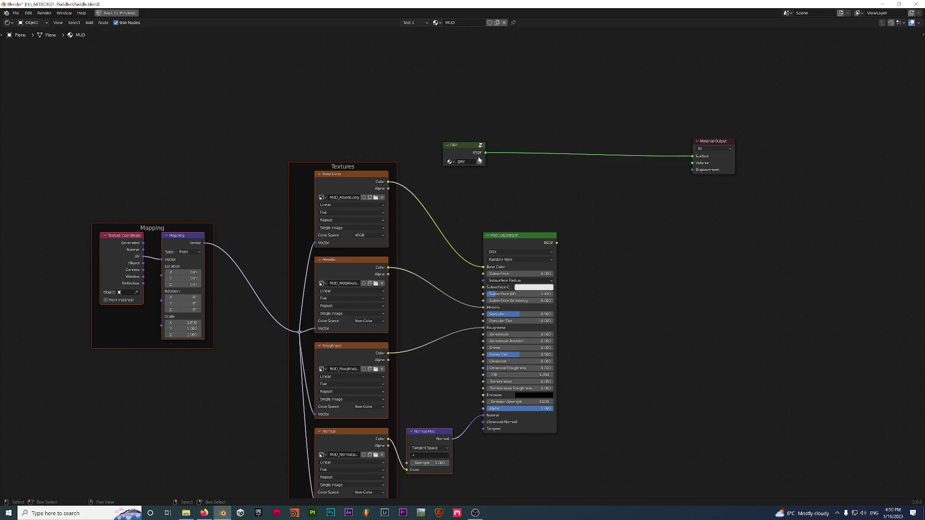
Step: Delete the Textures and Mapping frames around the wet mud nodes, keeping the nodes themselves
{"action": "middle_click_drag", "start_coordinate": [461, 265], "coordinate": [518, 238]}
{"action": "left_click", "coordinate": [341, 224]}
{"action": "left_click", "coordinate": [351, 217]}
{"action": "key", "text": "x"}
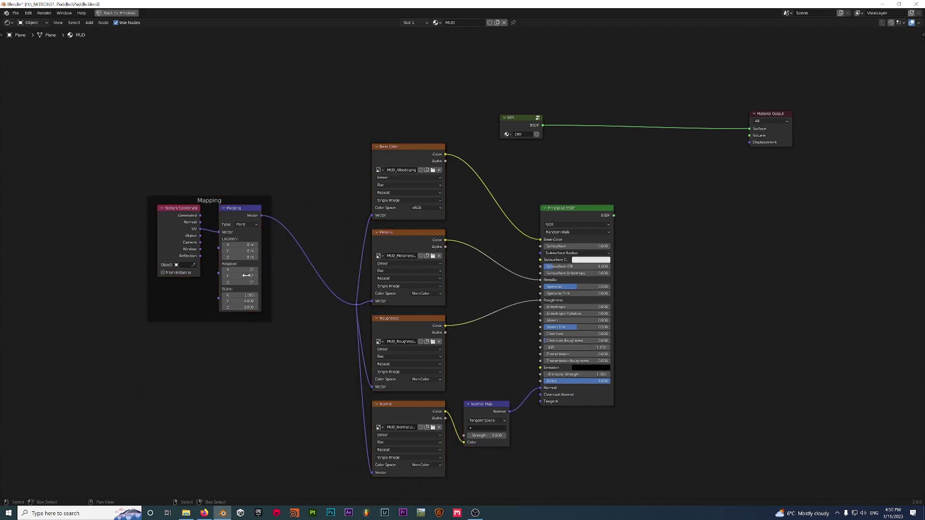
{"action": "left_click", "coordinate": [176, 316]}
{"action": "key", "text": "x"}
Step: Set the wet mud Mapping node's scale to 2 on X, Y and Z
{"action": "scroll", "coordinate": [302, 316], "scroll_direction": "up", "scroll_amount": 4}
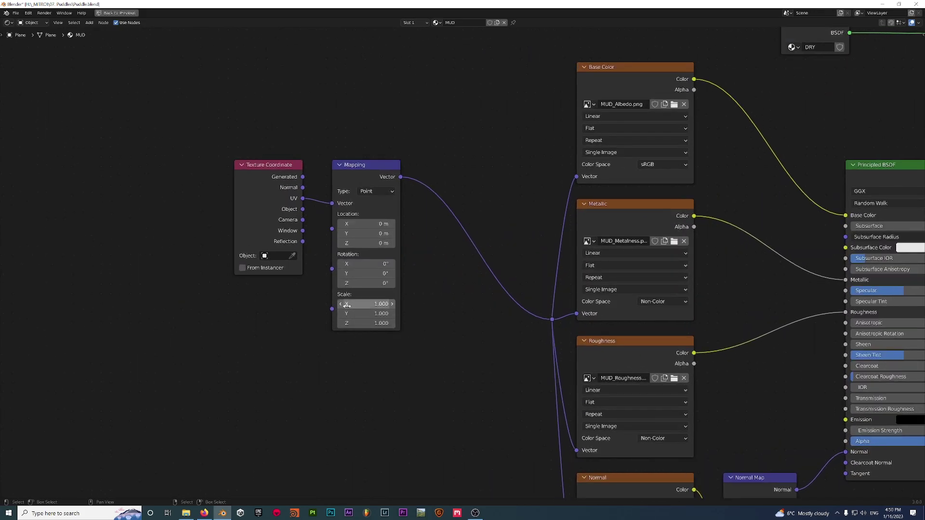
{"action": "left_click_drag", "start_coordinate": [374, 304], "coordinate": [374, 323]}
{"action": "type", "text": "2"}
{"action": "key", "text": "Return"}
{"action": "scroll", "coordinate": [456, 257], "scroll_direction": "down", "scroll_amount": 1}
Step: Look inside the DRY group to check its mapping scale, and return to the main node tree
{"action": "middle_click_drag", "start_coordinate": [737, 164], "coordinate": [671, 258]}
{"action": "left_click", "coordinate": [697, 172]}
{"action": "key", "text": "Tab"}
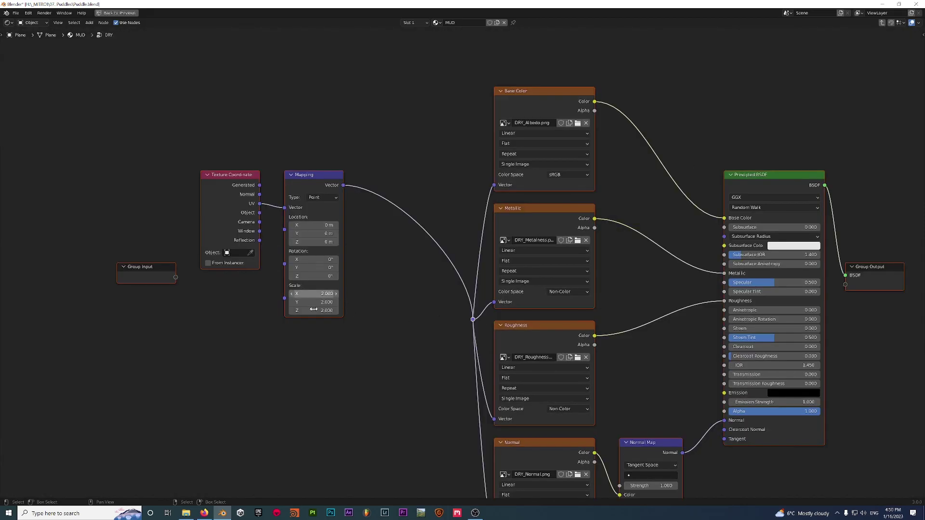
{"action": "key", "text": "Tab"}
{"action": "scroll", "coordinate": [450, 221], "scroll_direction": "down", "scroll_amount": 2}
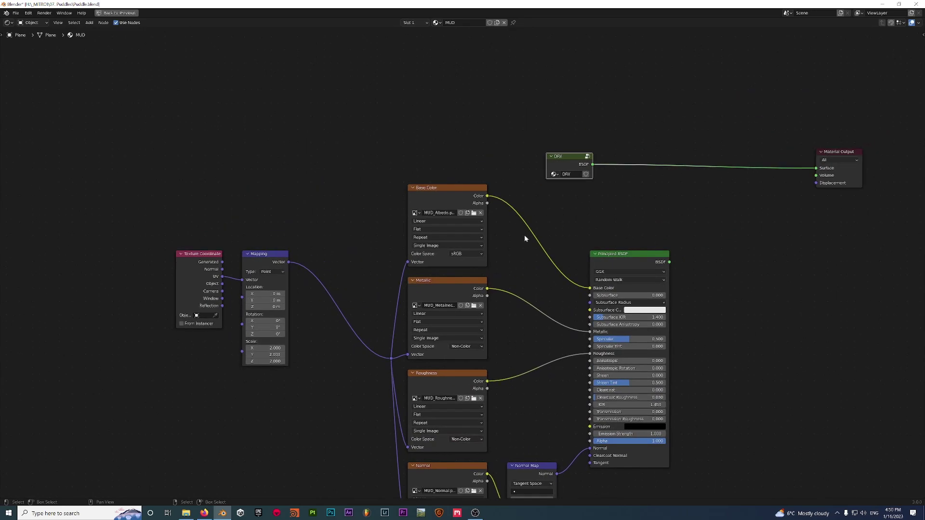
Step: Move the DRY group farther up and connect the wet mud Principled BSDF to the Material Output's Surface
{"action": "left_click_drag", "start_coordinate": [570, 163], "coordinate": [618, 117]}
{"action": "left_click", "coordinate": [626, 188]}
{"action": "middle_click_drag", "start_coordinate": [586, 270], "coordinate": [534, 241]}
{"action": "left_click_drag", "start_coordinate": [619, 234], "coordinate": [763, 140]}
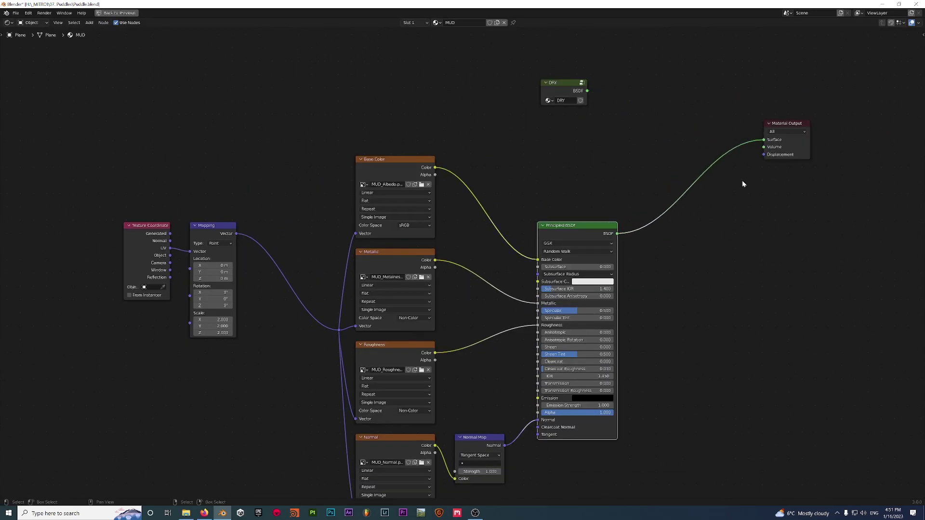
Step: Group all the wet mud nodes, from Texture Coordinate to Principled BSDF, into one node group and return to the main node tree
{"action": "scroll", "coordinate": [654, 239], "scroll_direction": "down", "scroll_amount": 3}
{"action": "key", "text": "b"}
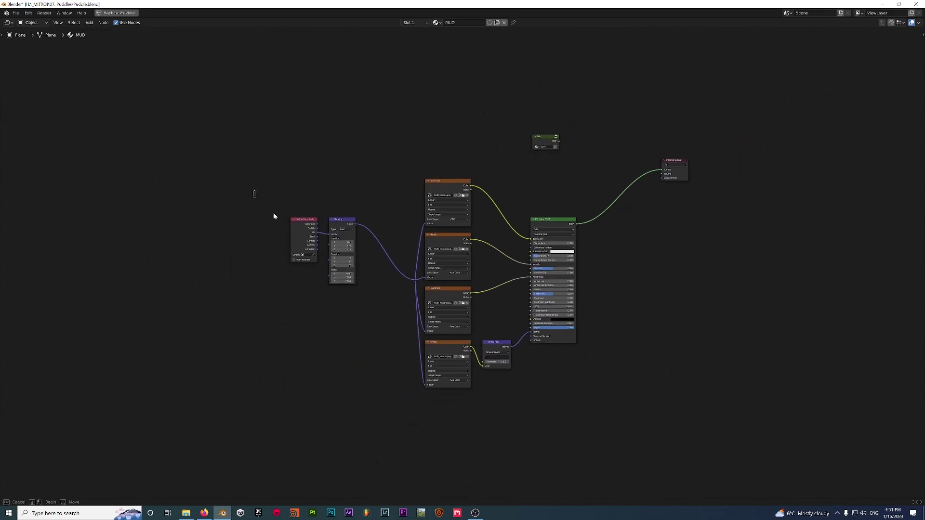
{"action": "left_click_drag", "start_coordinate": [253, 191], "coordinate": [621, 394]}
{"action": "key", "text": "g"}
{"action": "right_click", "coordinate": [589, 363]}
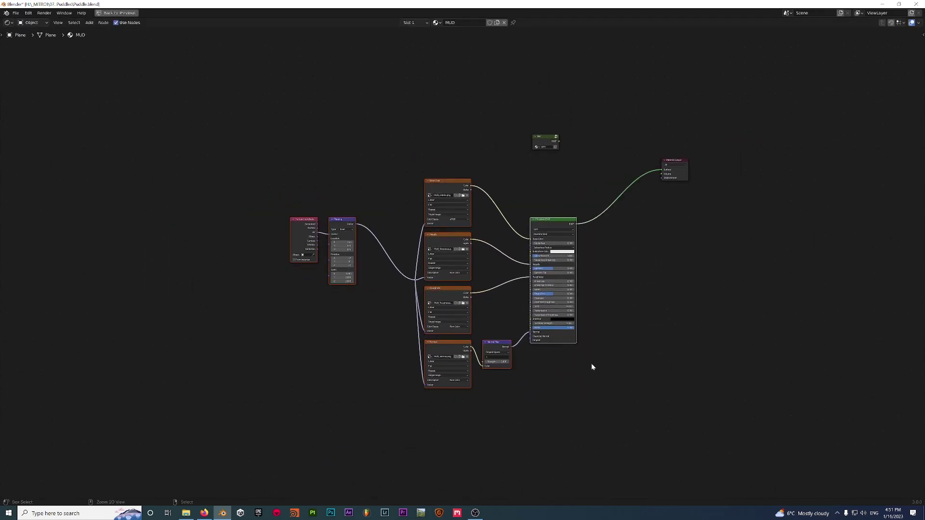
{"action": "key", "text": "ctrl+g"}
{"action": "key", "text": "Tab"}
Step: Rename the new wet mud group as WET and arrange it directly below the DRY group
{"action": "scroll", "coordinate": [539, 319], "scroll_direction": "up", "scroll_amount": 3}
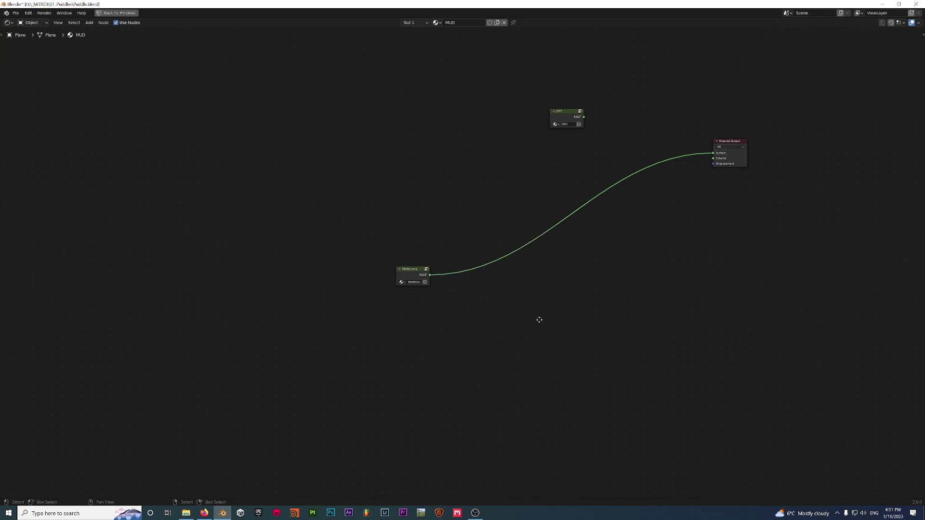
{"action": "left_click_drag", "start_coordinate": [383, 303], "coordinate": [590, 184]}
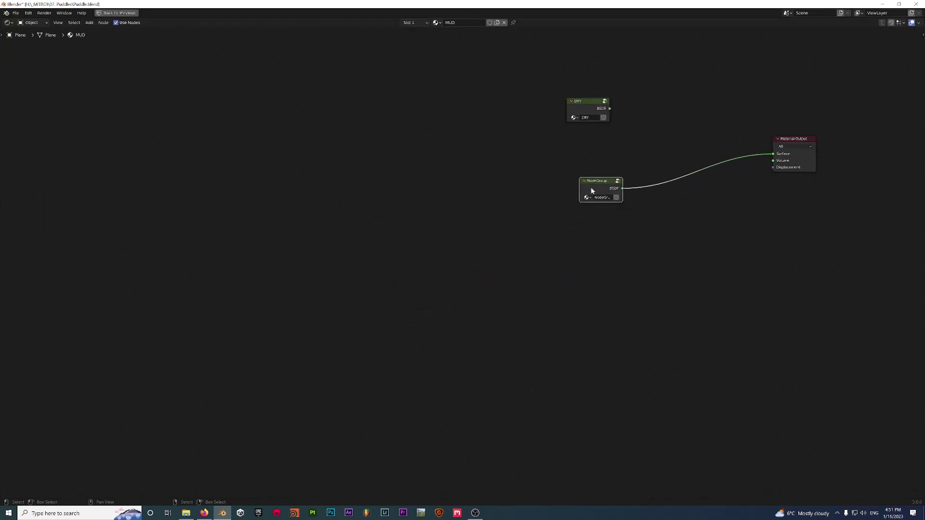
{"action": "double_click", "coordinate": [602, 197]}
{"action": "type", "text": "WET"}
{"action": "key", "text": "Return"}
{"action": "scroll", "coordinate": [602, 230], "scroll_direction": "up", "scroll_amount": 2}
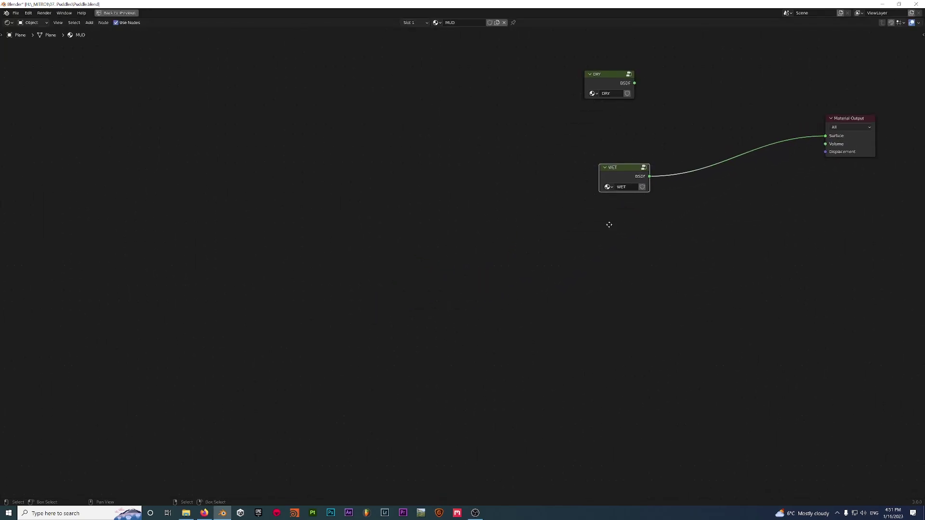
{"action": "middle_click_drag", "start_coordinate": [609, 225], "coordinate": [465, 332]}
{"action": "left_click_drag", "start_coordinate": [462, 202], "coordinate": [473, 213]}
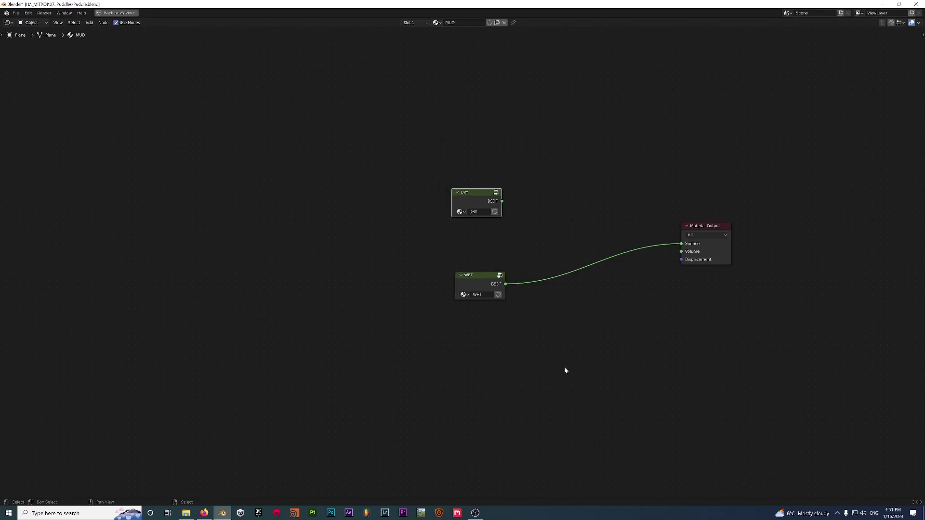
Step: Restore the full Shading layout and inspect the wet mud material on the plane from several angles
{"action": "key", "text": "ctrl+space"}
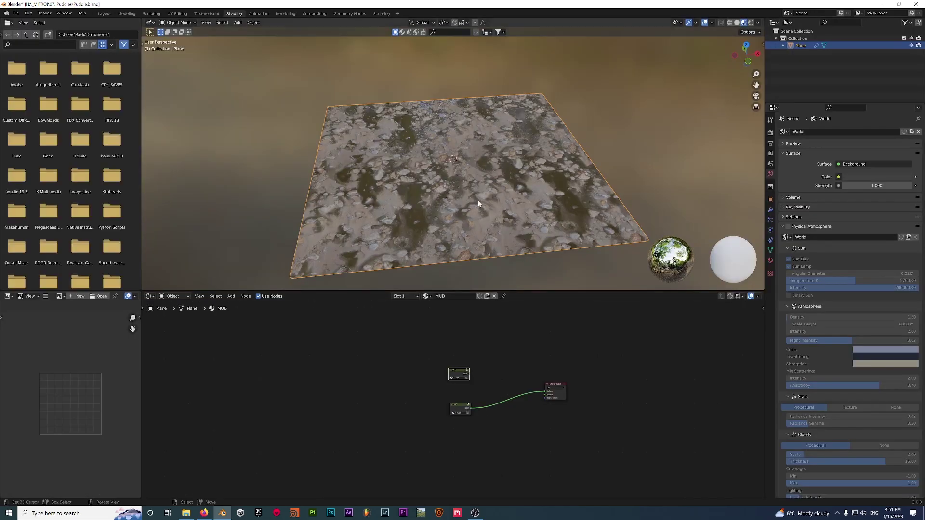
{"action": "scroll", "coordinate": [526, 381], "scroll_direction": "up", "scroll_amount": 5}
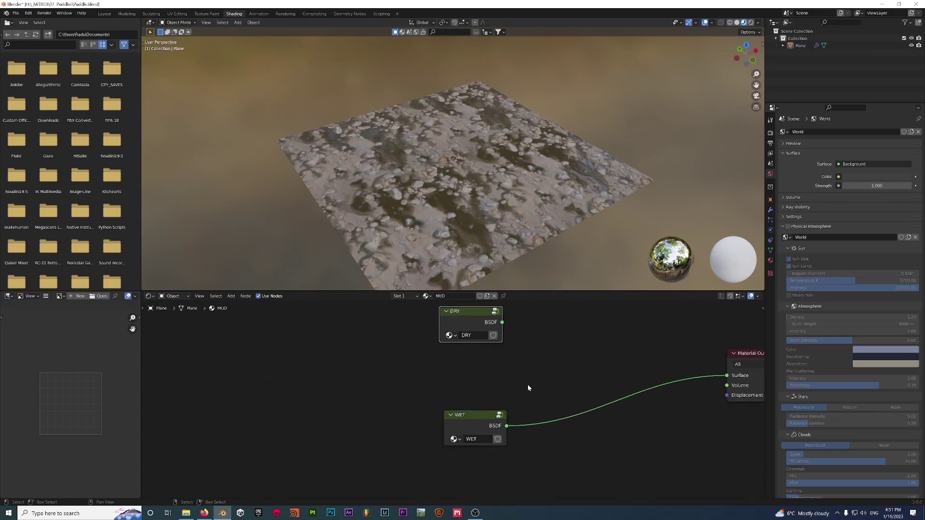
{"action": "middle_click_drag", "start_coordinate": [496, 198], "coordinate": [497, 269]}
{"action": "scroll", "coordinate": [390, 446], "scroll_direction": "down", "scroll_amount": 2}
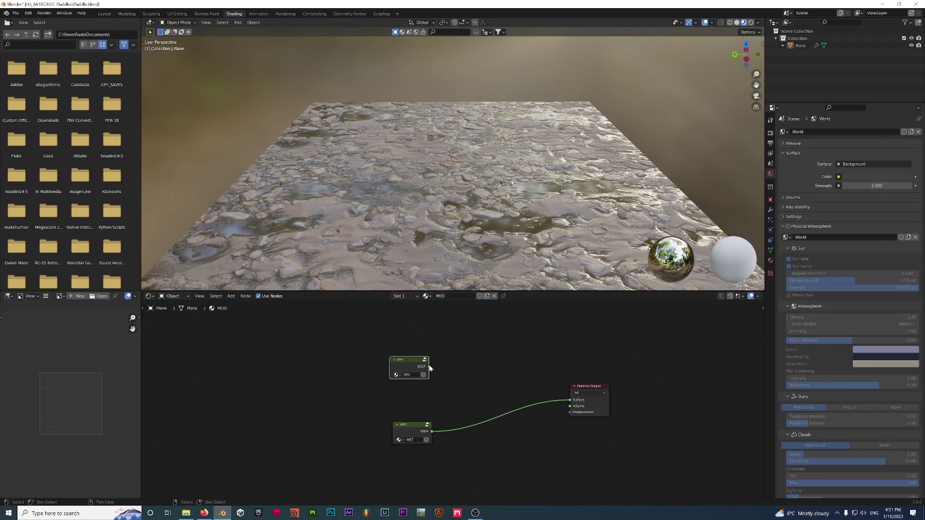
Step: Compare the DRY and WET groups by connecting them alternately to the Material Output's Surface, leaving DRY connected, and collapse the Physical Atmosphere settings
{"action": "left_click_drag", "start_coordinate": [429, 367], "coordinate": [570, 400]}
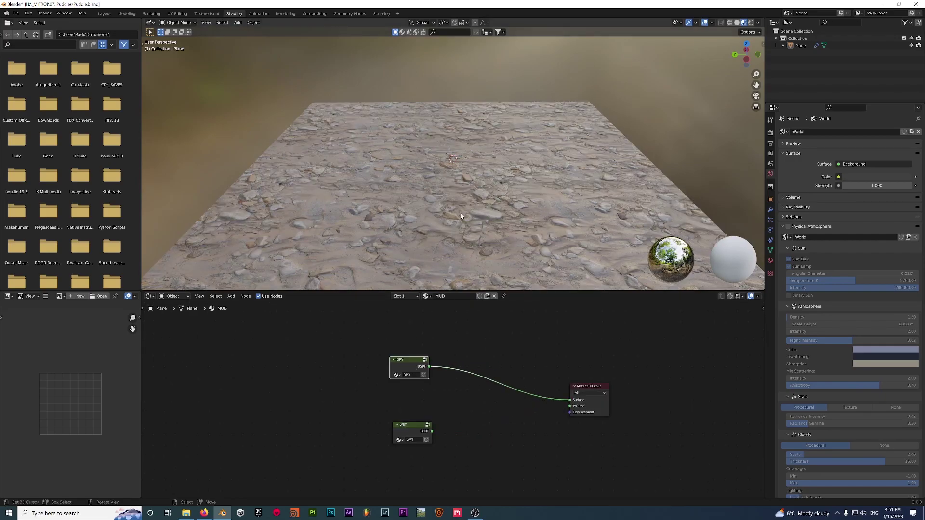
{"action": "middle_click_drag", "start_coordinate": [461, 217], "coordinate": [497, 230]}
{"action": "left_click_drag", "start_coordinate": [432, 431], "coordinate": [570, 400]}
{"action": "middle_click_drag", "start_coordinate": [496, 270], "coordinate": [453, 221]}
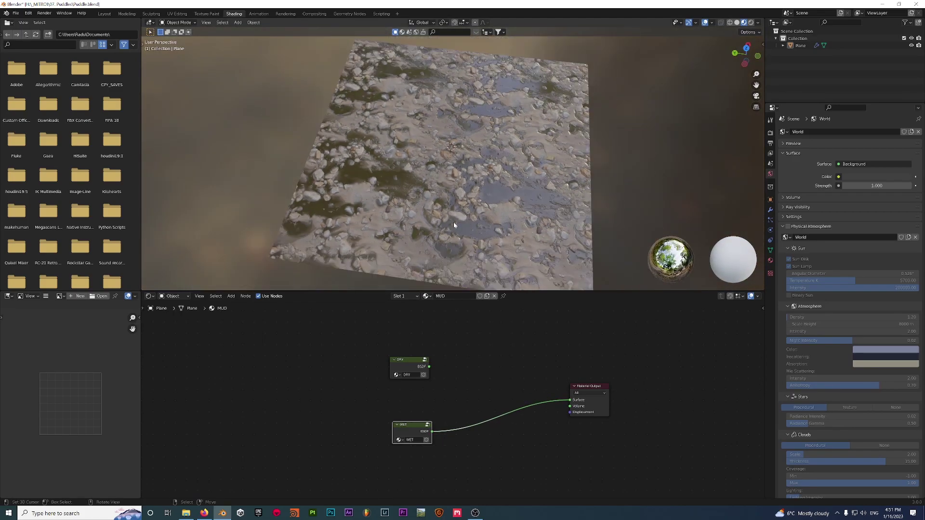
{"action": "middle_click_drag", "start_coordinate": [454, 225], "coordinate": [480, 173]}
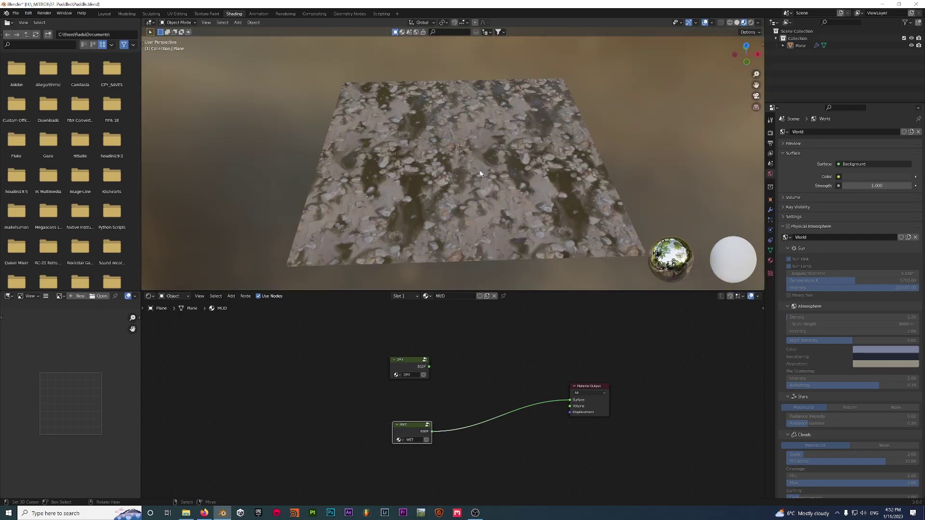
{"action": "left_click", "coordinate": [811, 226]}
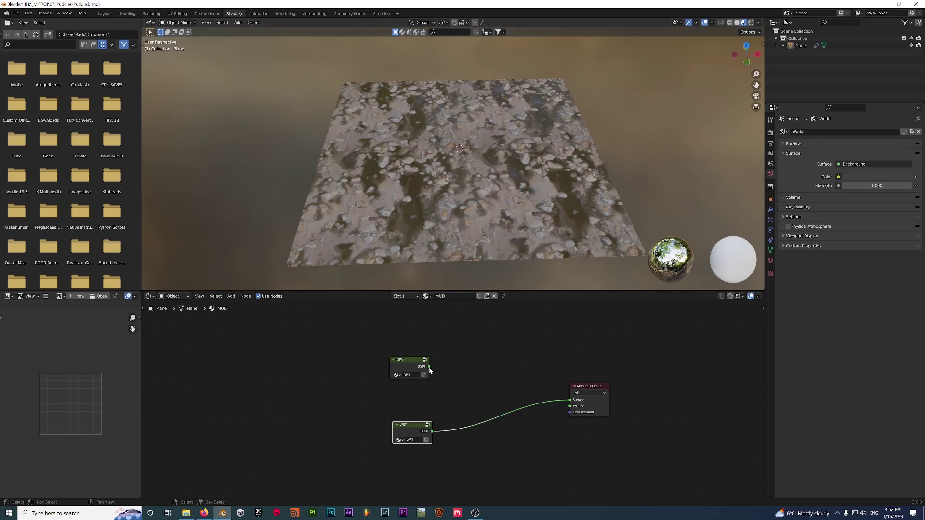
{"action": "left_click_drag", "start_coordinate": [430, 370], "coordinate": [571, 401]}
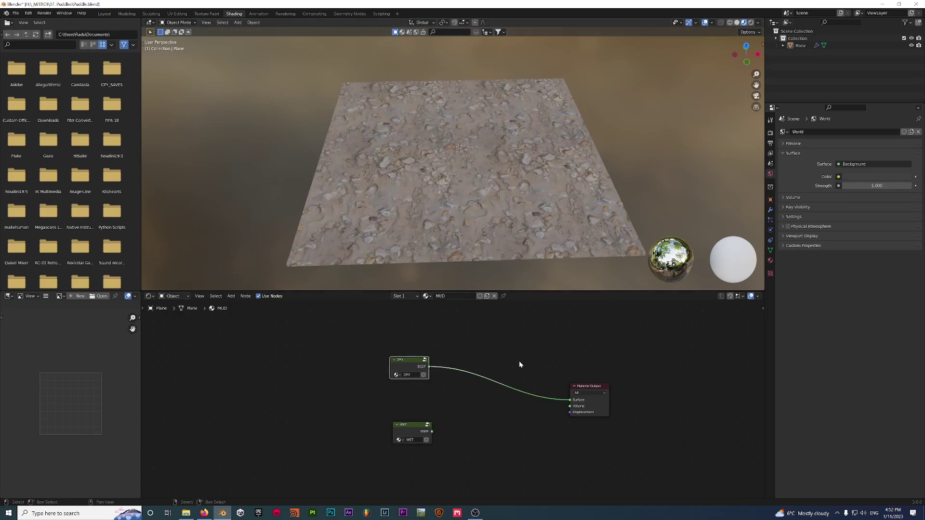
Step: Display the viewport in solid shading and switch the plane to Vertex Paint mode
{"action": "left_click", "coordinate": [485, 187]}
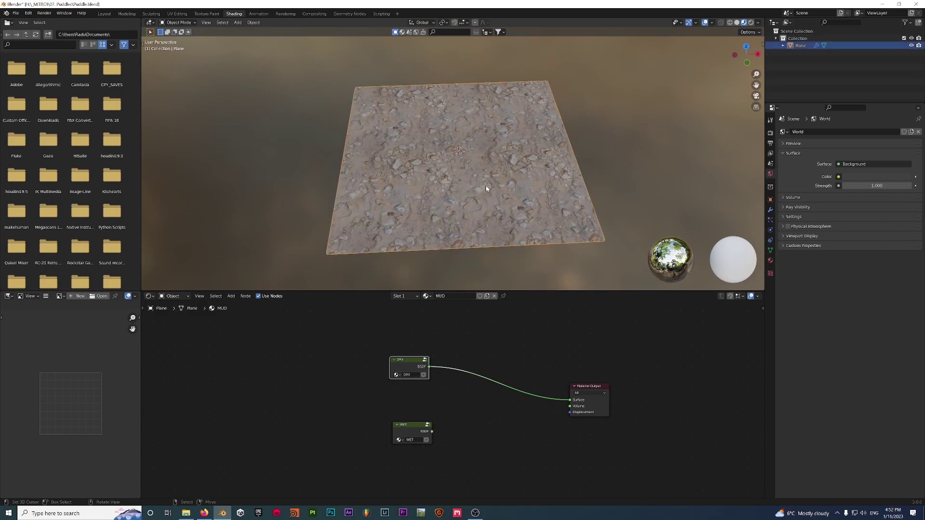
{"action": "key", "text": "z"}
{"action": "left_click", "coordinate": [521, 187]}
{"action": "key", "text": "alt+a"}
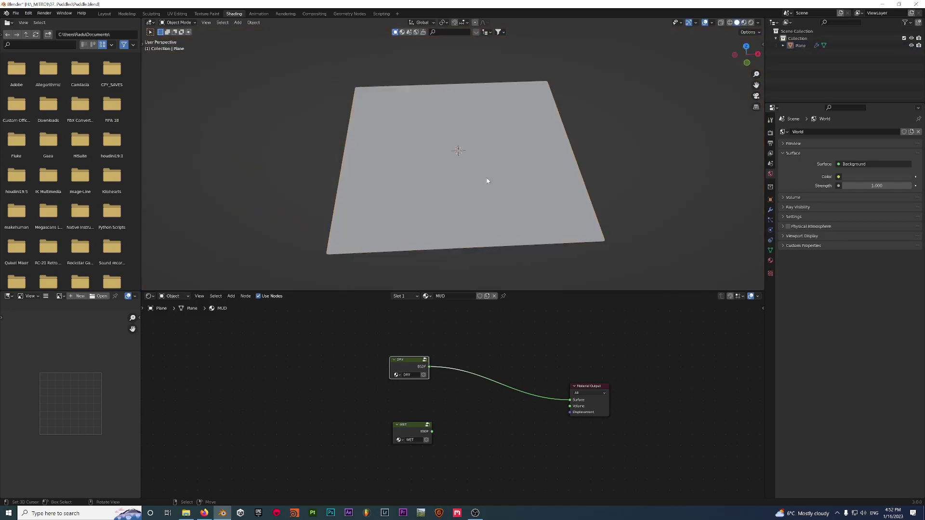
{"action": "left_click", "coordinate": [178, 23]}
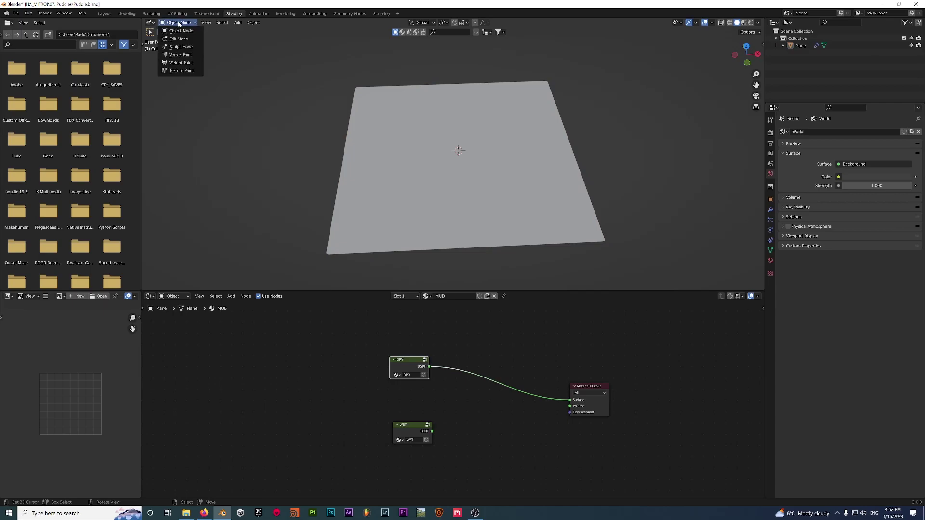
{"action": "left_click", "coordinate": [178, 55]}
{"action": "mouse_move", "coordinate": [506, 188]}
{"action": "middle_mouse_down"}
{"action": "mouse_move", "coordinate": [497, 172]}
{"action": "mouse_move", "coordinate": [510, 180]}
{"action": "mouse_move", "coordinate": [487, 161]}
{"action": "mouse_move", "coordinate": [400, 139]}
{"action": "middle_mouse_up"}
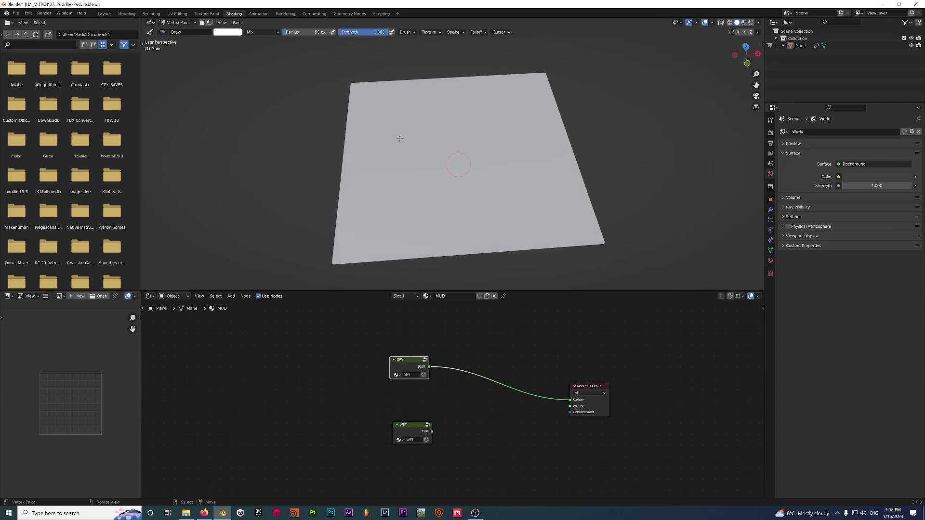
Step: Set the brush colour to black and paint a test patch near the plane's centre
{"action": "left_click", "coordinate": [229, 33]}
{"action": "left_click_drag", "start_coordinate": [276, 53], "coordinate": [276, 94]}
{"action": "mouse_move", "coordinate": [447, 146]}
{"action": "left_mouse_down"}
{"action": "mouse_move", "coordinate": [462, 171]}
{"action": "mouse_move", "coordinate": [473, 151]}
{"action": "left_mouse_up"}
{"action": "mouse_move", "coordinate": [435, 181]}
{"action": "left_mouse_down"}
{"action": "mouse_move", "coordinate": [480, 154]}
{"action": "mouse_move", "coordinate": [433, 166]}
{"action": "left_mouse_up"}
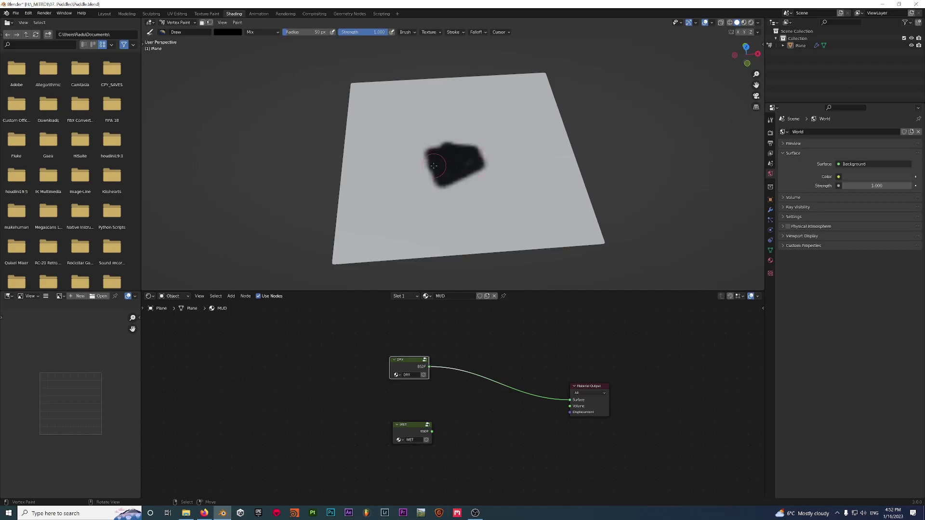
Step: Disable the Subdivision modifier's viewport display and compare how black test strokes paint with it on and off
{"action": "left_click", "coordinate": [771, 210]}
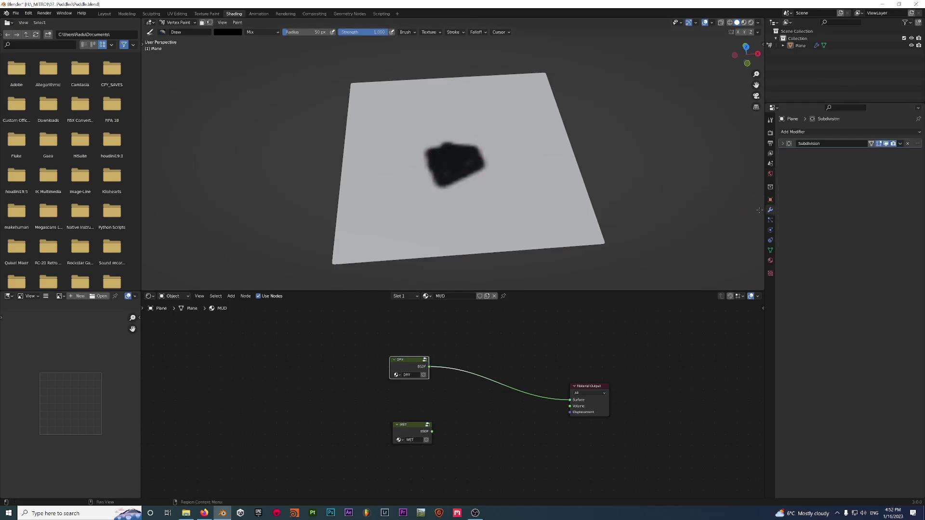
{"action": "mouse_move", "coordinate": [451, 167]}
{"action": "left_mouse_down"}
{"action": "mouse_move", "coordinate": [434, 190]}
{"action": "mouse_move", "coordinate": [482, 193]}
{"action": "mouse_move", "coordinate": [440, 183]}
{"action": "mouse_move", "coordinate": [432, 202]}
{"action": "left_mouse_up"}
{"action": "left_click", "coordinate": [886, 145]}
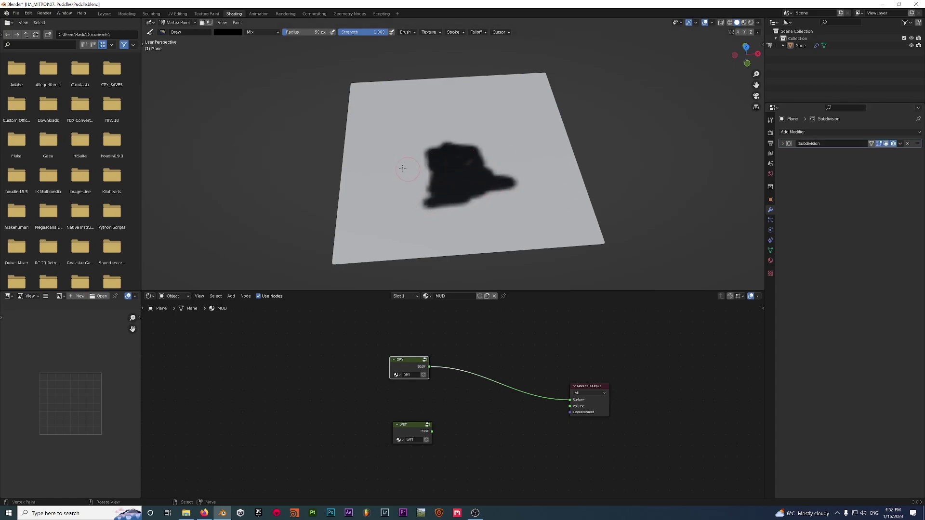
{"action": "mouse_move", "coordinate": [403, 168]}
{"action": "left_mouse_down"}
{"action": "mouse_move", "coordinate": [376, 224]}
{"action": "mouse_move", "coordinate": [374, 212]}
{"action": "mouse_move", "coordinate": [400, 212]}
{"action": "left_mouse_up"}
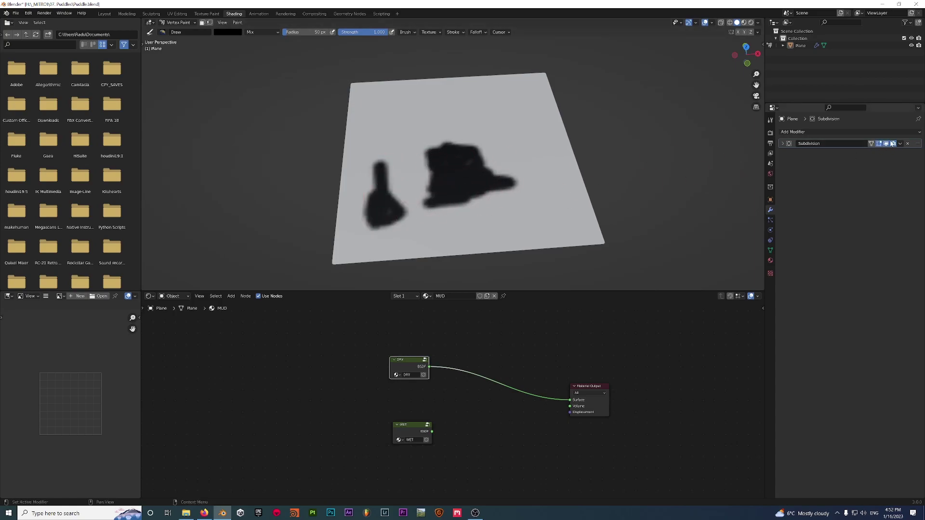
{"action": "left_click", "coordinate": [886, 144]}
{"action": "mouse_move", "coordinate": [452, 200]}
{"action": "left_mouse_down"}
{"action": "mouse_move", "coordinate": [478, 201]}
{"action": "mouse_move", "coordinate": [460, 195]}
{"action": "mouse_move", "coordinate": [482, 184]}
{"action": "left_mouse_up"}
{"action": "middle_click_drag", "start_coordinate": [483, 166], "coordinate": [474, 173]}
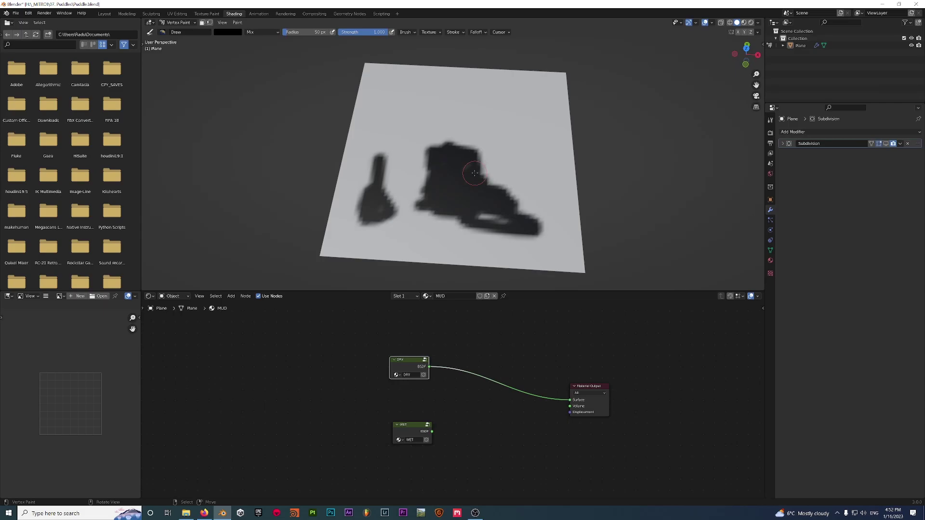
Step: View the plane from the top and set the vertex paint brush colour to pure black, hex 000000
{"action": "key", "text": "KP_7"}
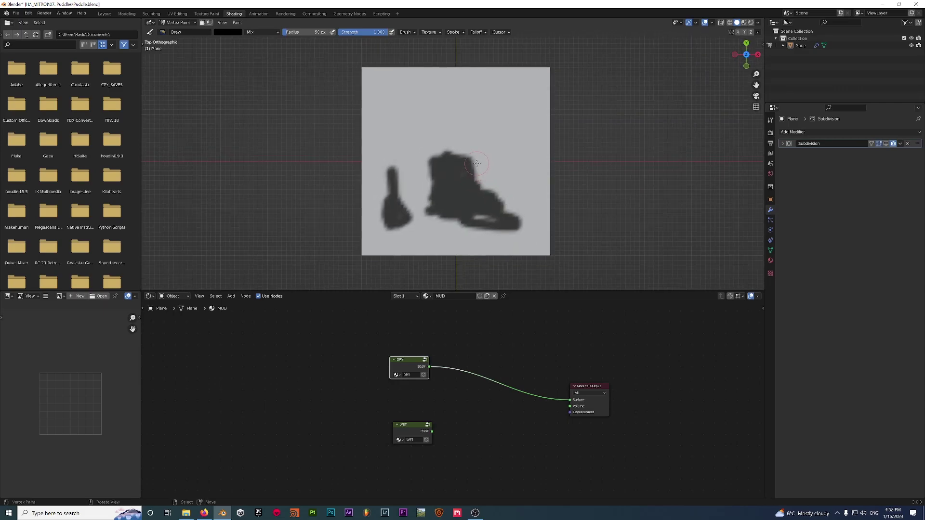
{"action": "left_click", "coordinate": [230, 35]}
{"action": "mouse_move", "coordinate": [275, 58]}
{"action": "left_mouse_down"}
{"action": "mouse_move", "coordinate": [275, 48]}
{"action": "mouse_move", "coordinate": [276, 92]}
{"action": "left_mouse_up"}
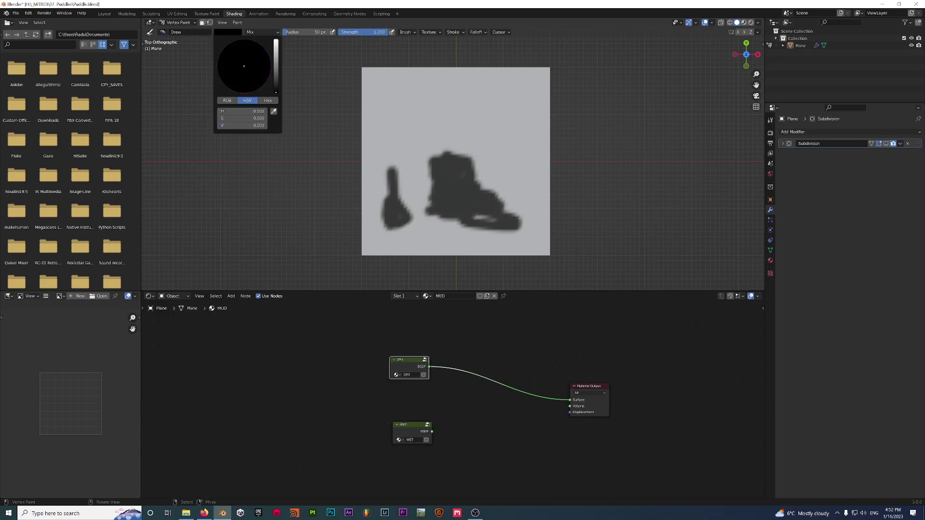
{"action": "left_click", "coordinate": [268, 100]}
{"action": "left_click", "coordinate": [241, 112]}
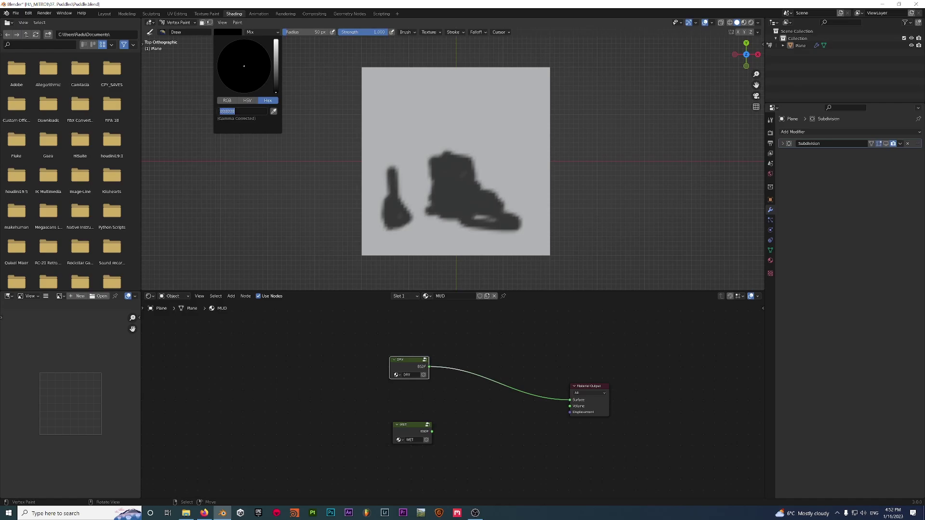
{"action": "left_click", "coordinate": [269, 103]}
{"action": "left_click", "coordinate": [242, 111]}
{"action": "type", "text": "0000"}
{"action": "key", "text": "Return"}
{"action": "left_click", "coordinate": [228, 33]}
{"action": "left_click_drag", "start_coordinate": [276, 68], "coordinate": [276, 92]}
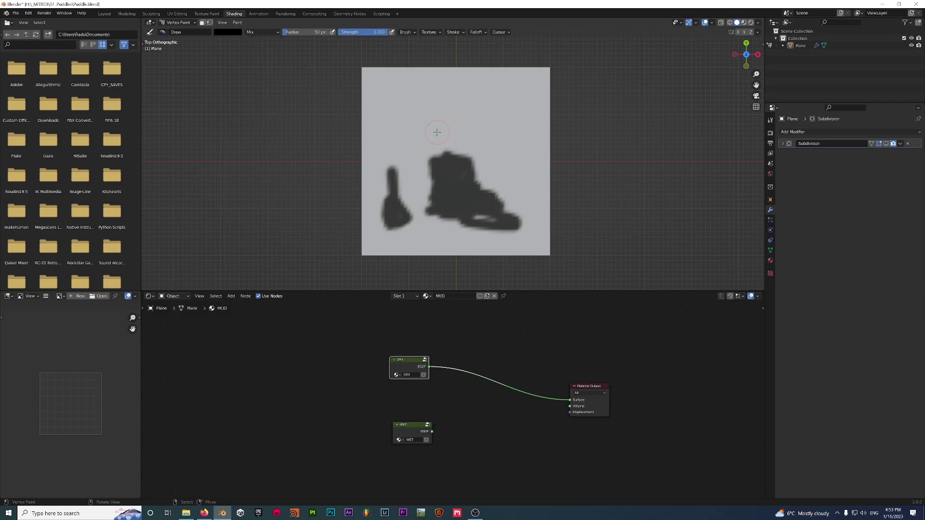
Step: Set the brush radius to about 122 px and paint the whole plane black
{"action": "key", "text": "f"}
{"action": "left_click", "coordinate": [482, 128]}
{"action": "key", "text": "f"}
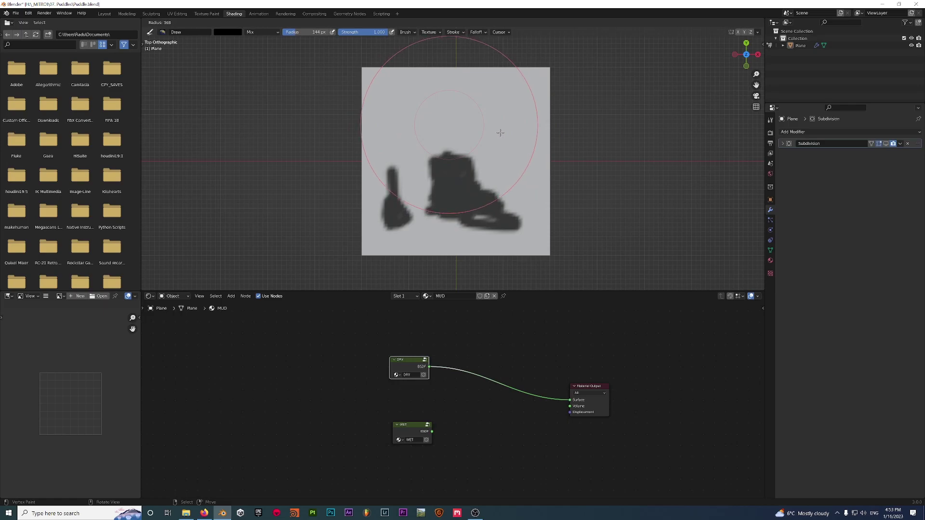
{"action": "left_click", "coordinate": [464, 131]}
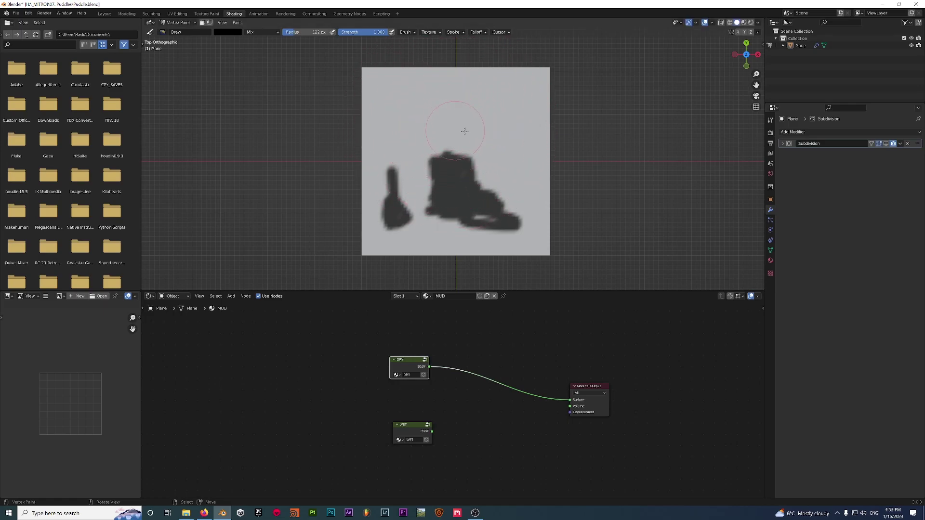
{"action": "mouse_move", "coordinate": [401, 85]}
{"action": "left_mouse_down"}
{"action": "mouse_move", "coordinate": [380, 86]}
{"action": "mouse_move", "coordinate": [598, 75]}
{"action": "mouse_move", "coordinate": [386, 100]}
{"action": "mouse_move", "coordinate": [573, 140]}
{"action": "mouse_move", "coordinate": [270, 165]}
{"action": "mouse_move", "coordinate": [588, 207]}
{"action": "mouse_move", "coordinate": [545, 243]}
{"action": "mouse_move", "coordinate": [305, 254]}
{"action": "left_mouse_up"}
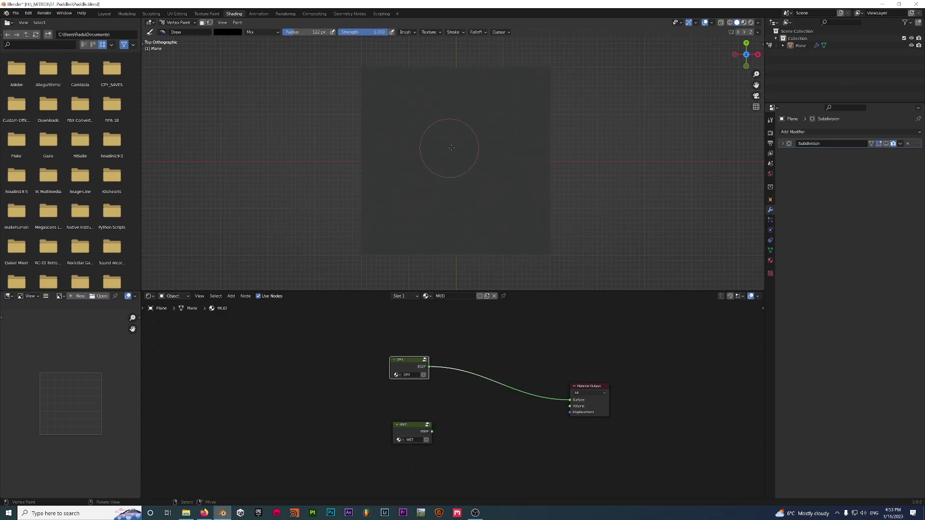
Step: Set the brush colour to white and paint a round spot near the centre of the black plane
{"action": "mouse_move", "coordinate": [446, 149]}
{"action": "middle_mouse_down"}
{"action": "mouse_move", "coordinate": [440, 108]}
{"action": "mouse_move", "coordinate": [458, 145]}
{"action": "mouse_move", "coordinate": [445, 162]}
{"action": "middle_mouse_up"}
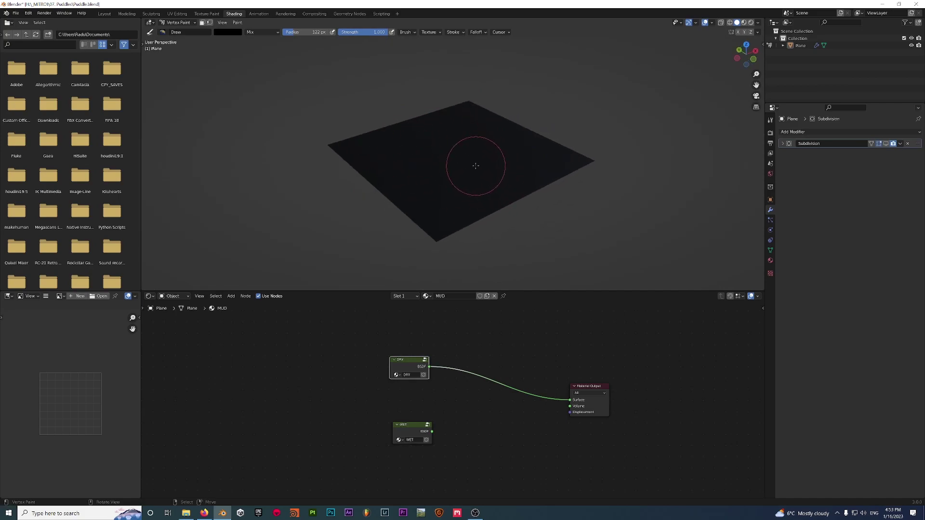
{"action": "scroll", "coordinate": [423, 404], "scroll_direction": "up", "scroll_amount": 2}
{"action": "left_click_drag", "start_coordinate": [401, 355], "coordinate": [399, 358]}
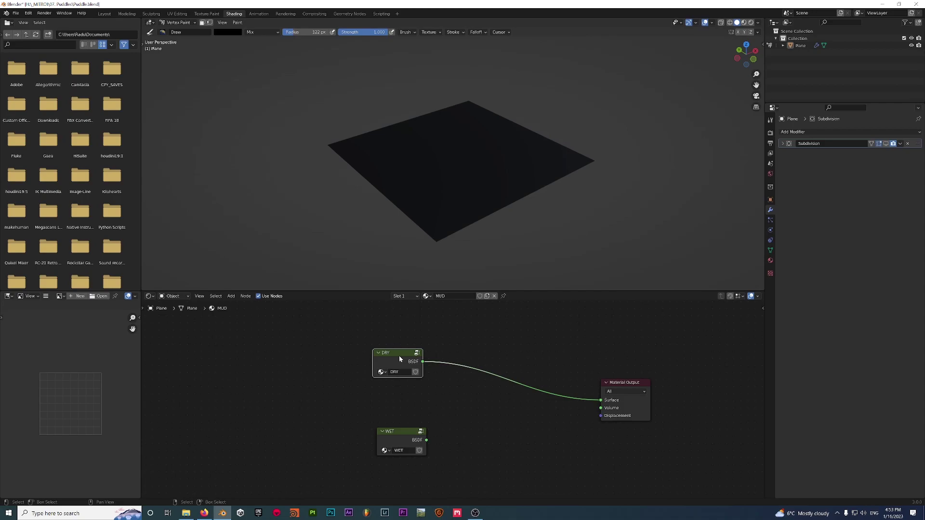
{"action": "middle_click_drag", "start_coordinate": [483, 200], "coordinate": [511, 198]}
{"action": "left_click", "coordinate": [228, 32]}
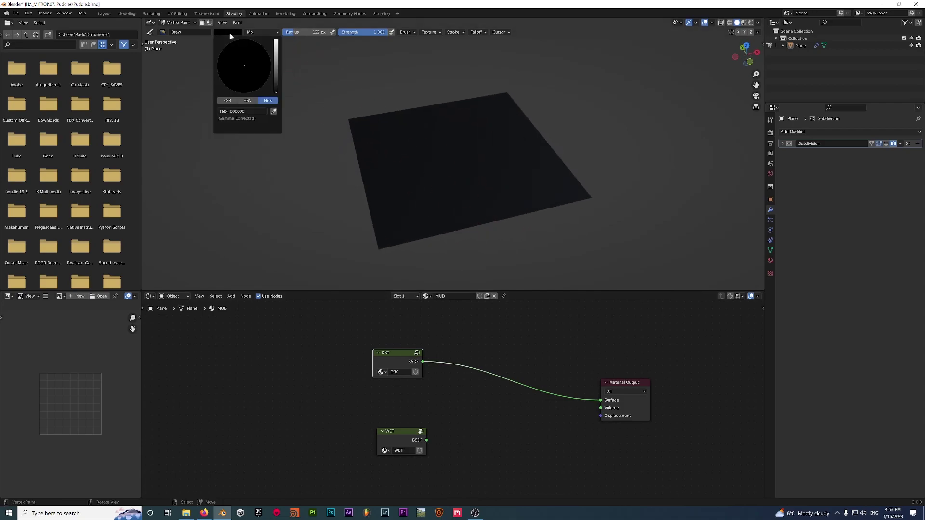
{"action": "left_click_drag", "start_coordinate": [276, 55], "coordinate": [277, 39]}
{"action": "left_click_drag", "start_coordinate": [451, 148], "coordinate": [455, 150]}
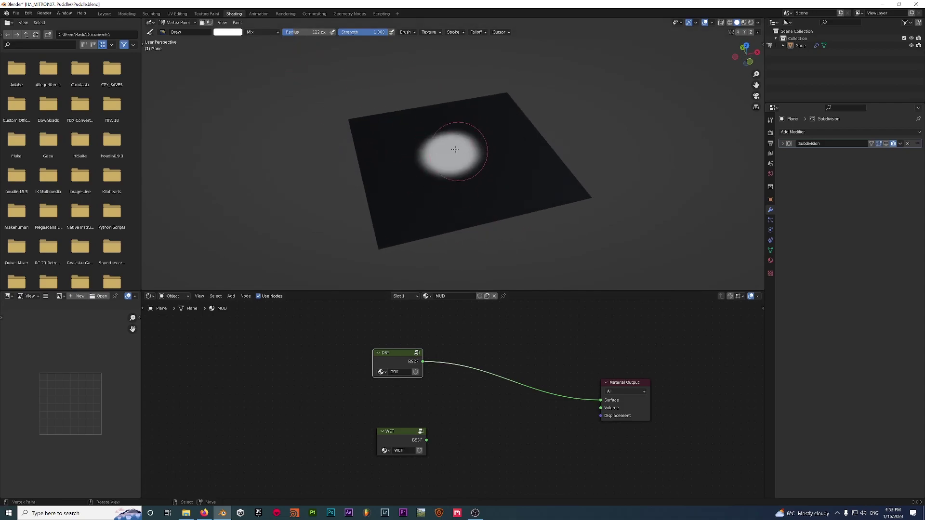
{"action": "left_click_drag", "start_coordinate": [405, 436], "coordinate": [396, 426]}
{"action": "middle_click_drag", "start_coordinate": [479, 202], "coordinate": [471, 205]}
{"action": "key", "text": "ctrl+z"}
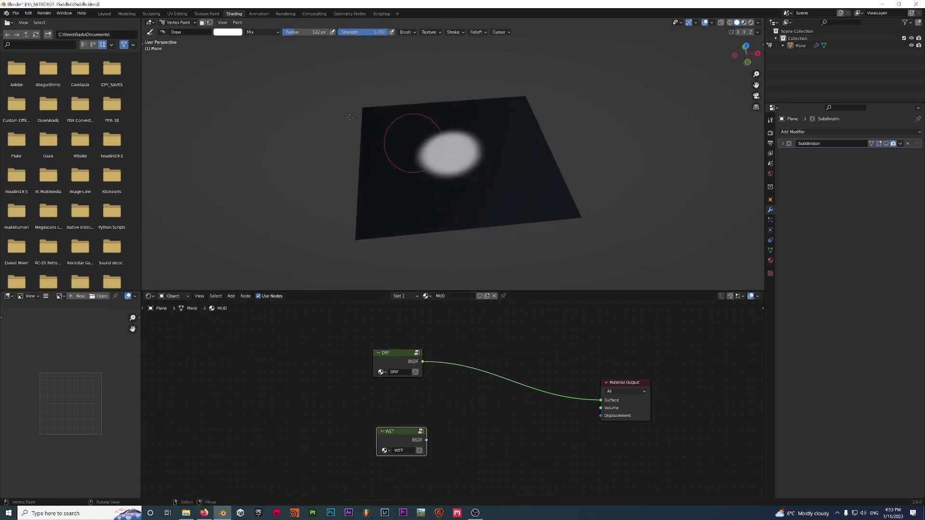
Step: Set the vertex paint brush colour to black and paint over the white spot at the plane's centre
{"action": "left_click", "coordinate": [227, 32]}
{"action": "left_click_drag", "start_coordinate": [277, 41], "coordinate": [276, 97]}
{"action": "mouse_move", "coordinate": [482, 125]}
{"action": "left_mouse_down"}
{"action": "mouse_move", "coordinate": [444, 155]}
{"action": "mouse_move", "coordinate": [479, 186]}
{"action": "left_mouse_up"}
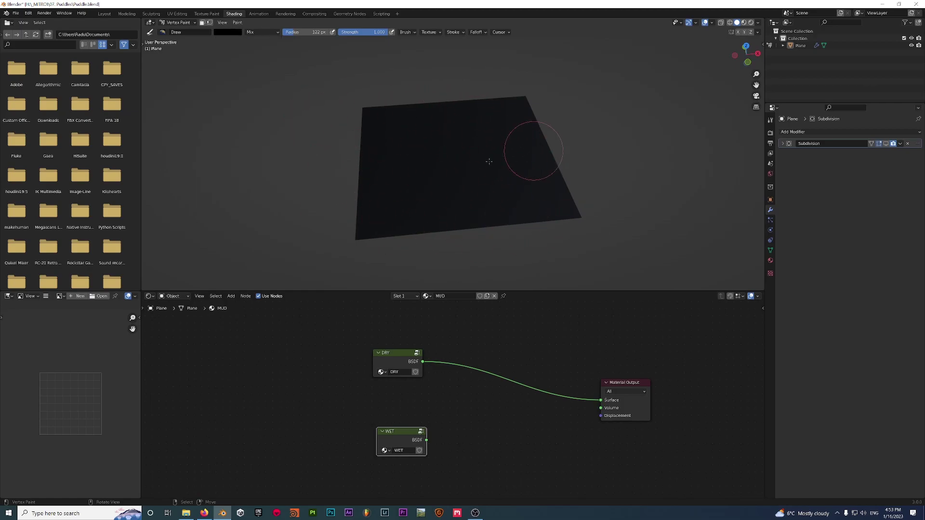
Step: Switch from Vertex Paint to Object Mode and select the plane
{"action": "left_click", "coordinate": [177, 22]}
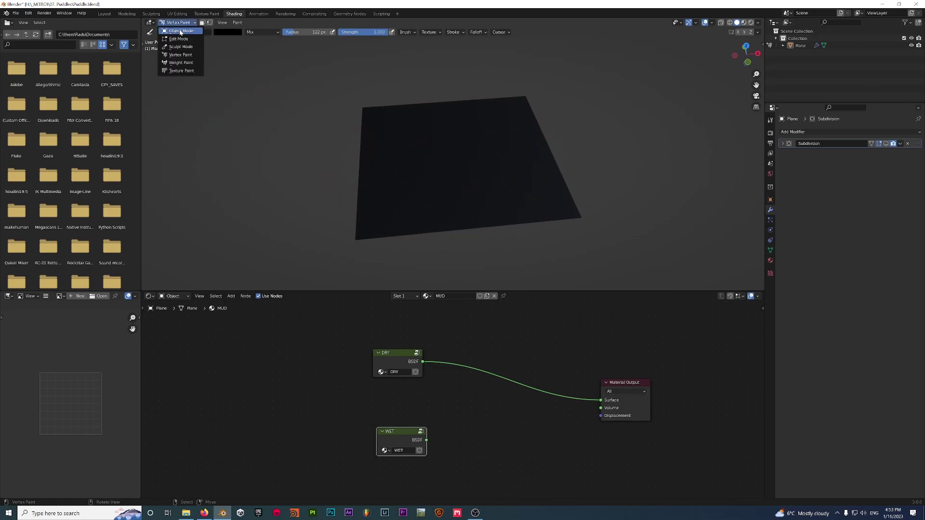
{"action": "left_click", "coordinate": [178, 31]}
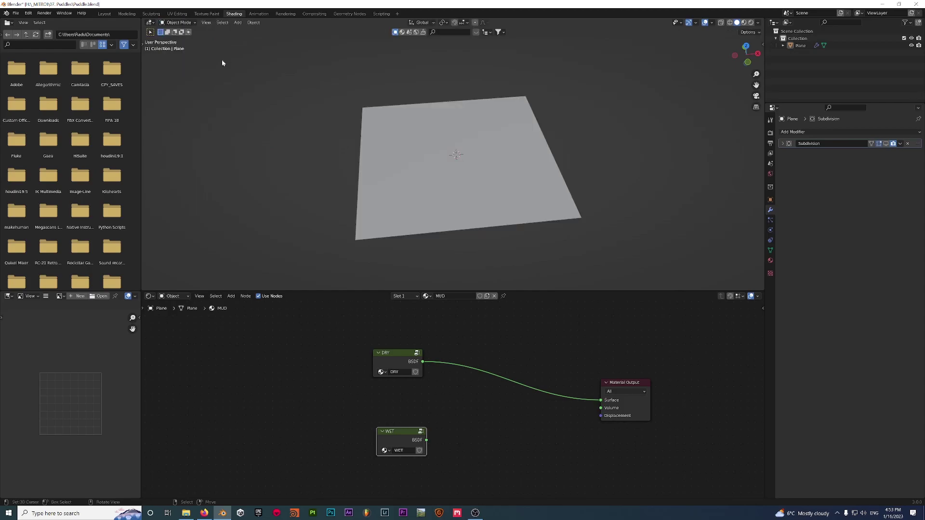
{"action": "left_click", "coordinate": [499, 181]}
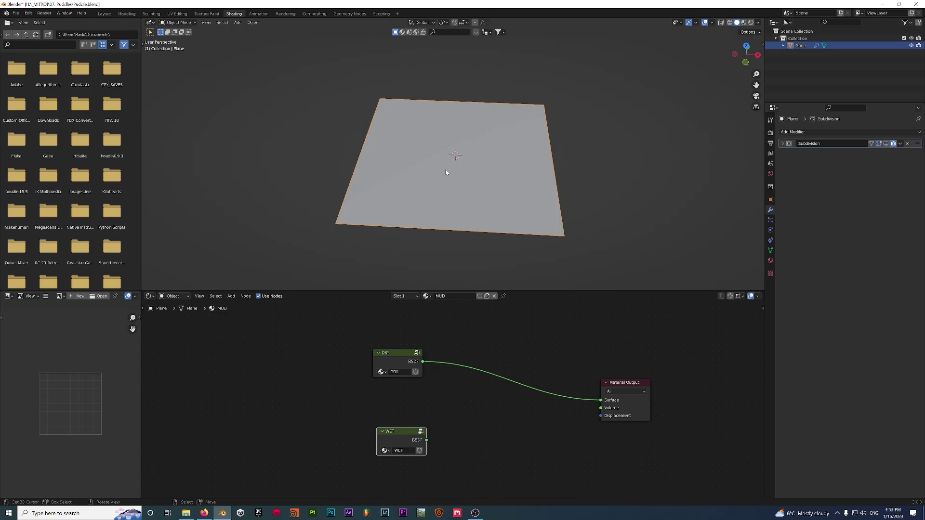
Step: Rename the plane's vertex color layer in its mesh data as WETNESS
{"action": "middle_click_drag", "start_coordinate": [443, 174], "coordinate": [461, 193]}
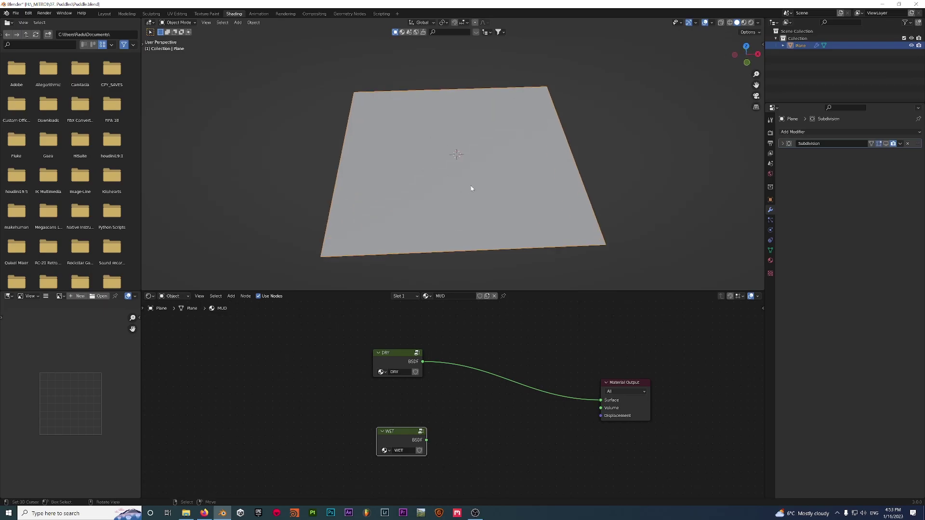
{"action": "left_click", "coordinate": [770, 251]}
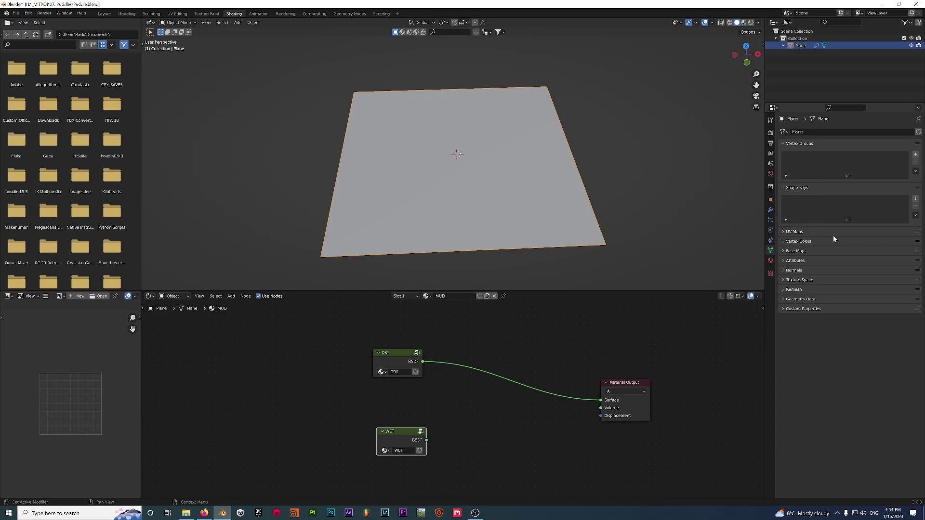
{"action": "left_click", "coordinate": [802, 241]}
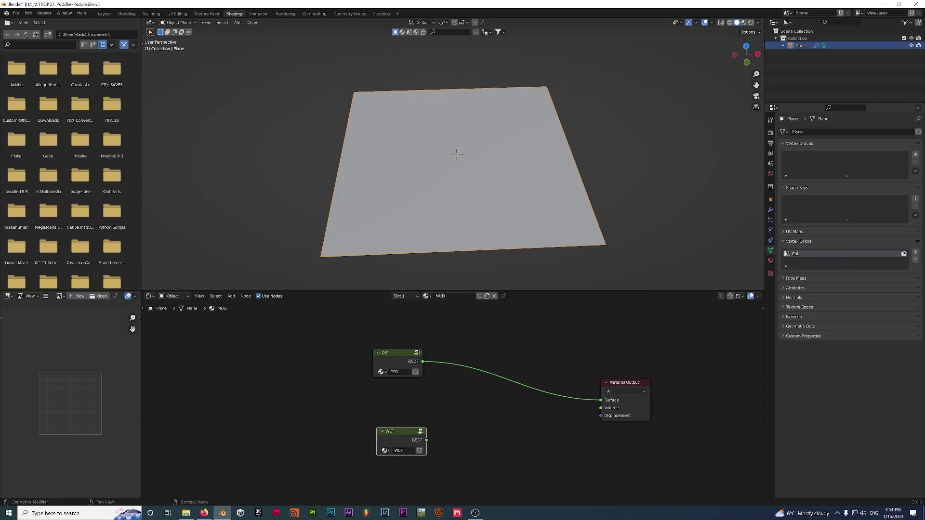
{"action": "type", "text": "WETNESS"}
{"action": "key", "text": "Return"}
{"action": "type", "text": "WETNESS"}
{"action": "key", "text": "Return"}
Step: Move the DRY and WET group nodes closer to the Material Output, with WET below DRY
{"action": "scroll", "coordinate": [496, 369], "scroll_direction": "down", "scroll_amount": 2}
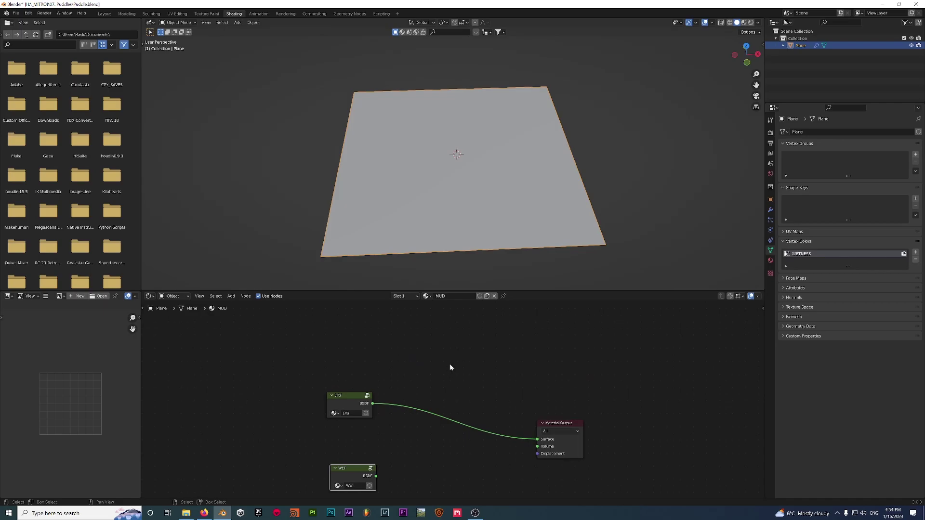
{"action": "middle_click_drag", "start_coordinate": [450, 365], "coordinate": [472, 345]}
{"action": "left_click_drag", "start_coordinate": [372, 429], "coordinate": [393, 435]}
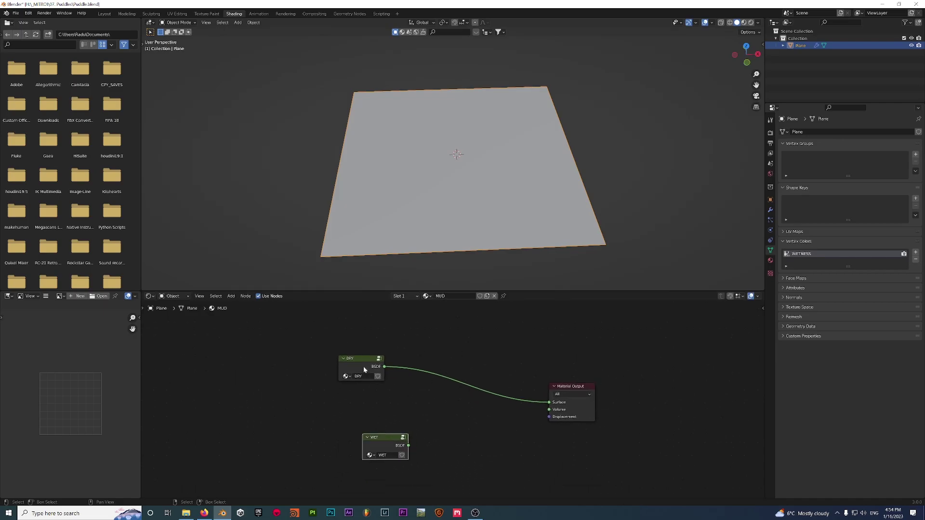
{"action": "left_click_drag", "start_coordinate": [364, 368], "coordinate": [412, 373]}
{"action": "left_click_drag", "start_coordinate": [386, 437], "coordinate": [407, 429]}
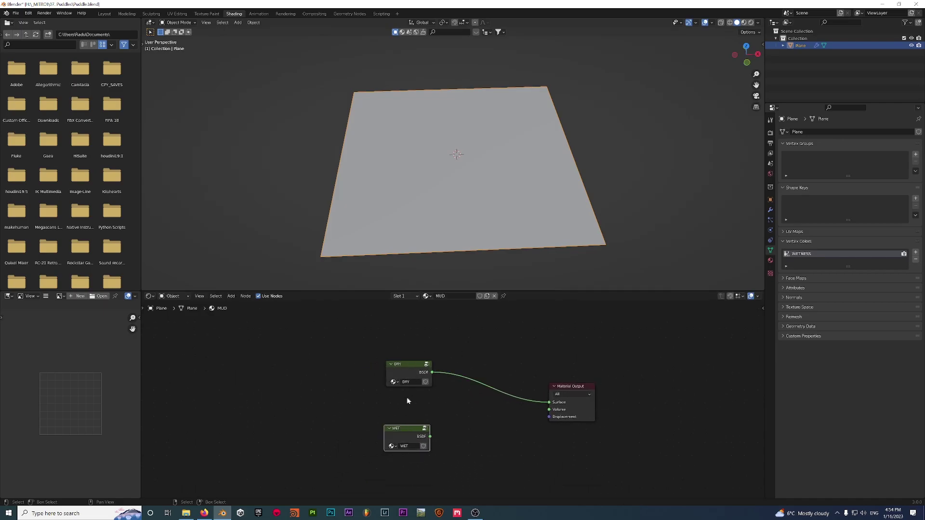
Step: Insert a Mix Shader between DRY and Material Output, and connect WET's BSDF to its second Shader input
{"action": "scroll", "coordinate": [458, 375], "scroll_direction": "up", "scroll_amount": 2}
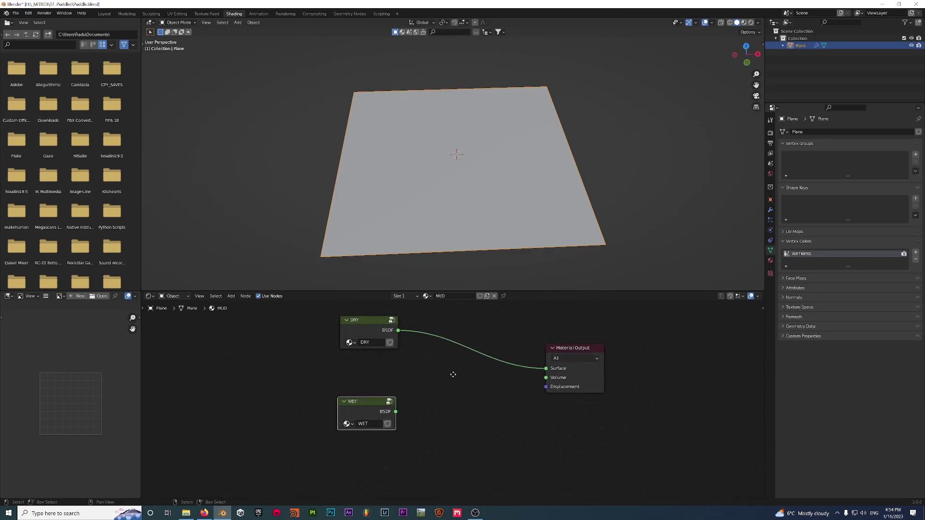
{"action": "middle_click_drag", "start_coordinate": [453, 374], "coordinate": [451, 385]}
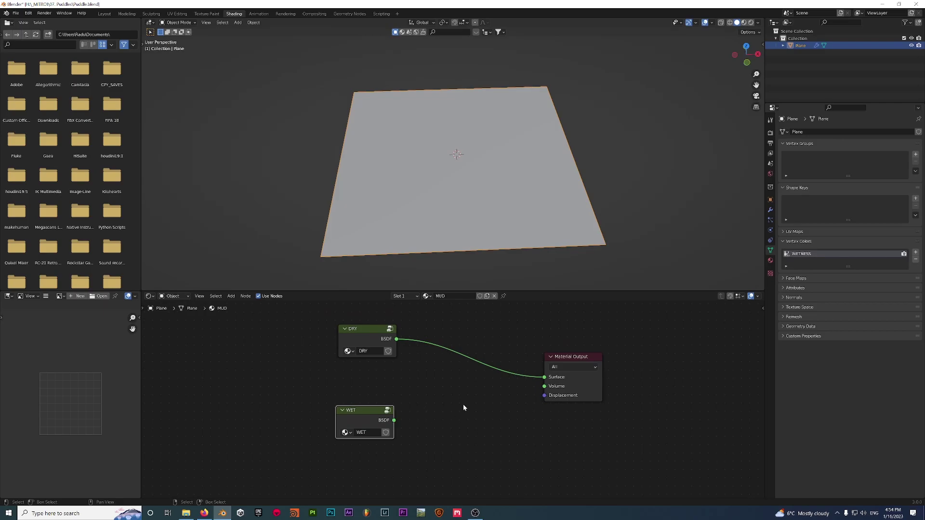
{"action": "key", "text": "shift+a"}
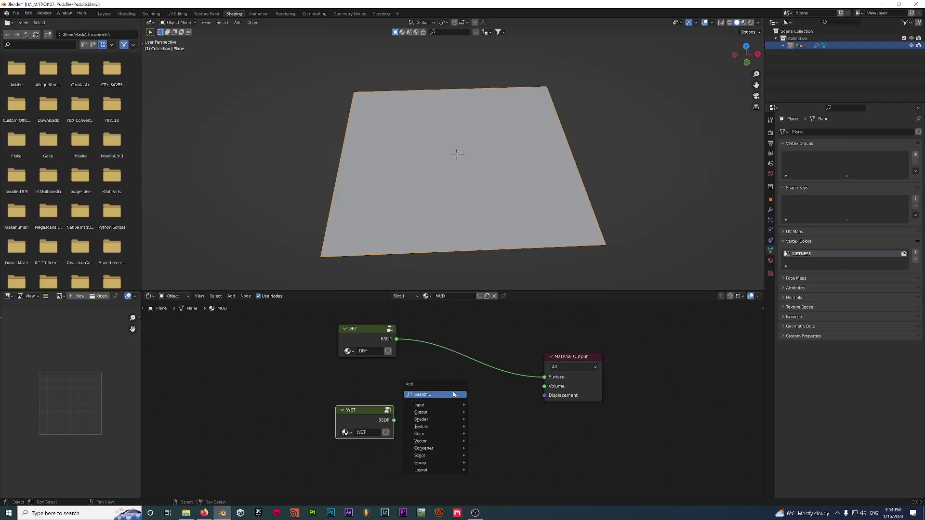
{"action": "left_click", "coordinate": [453, 395]}
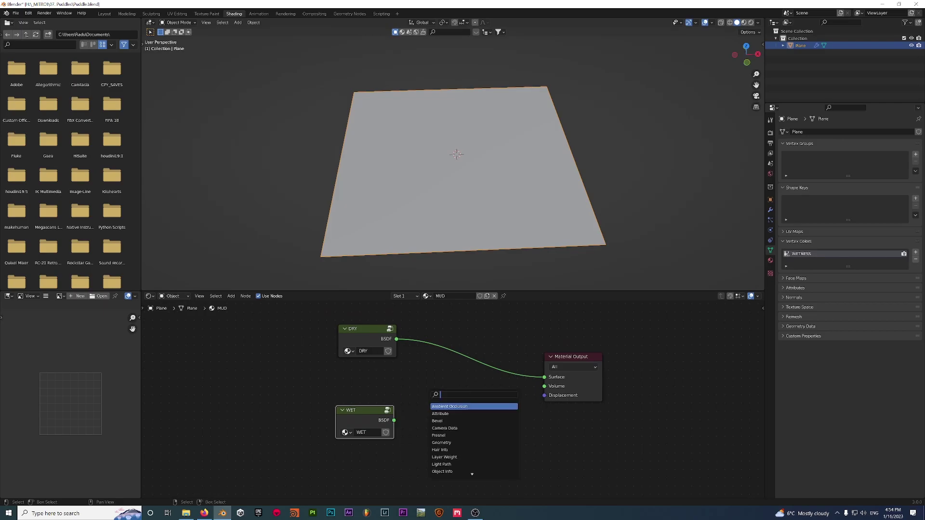
{"action": "type", "text": "mix"}
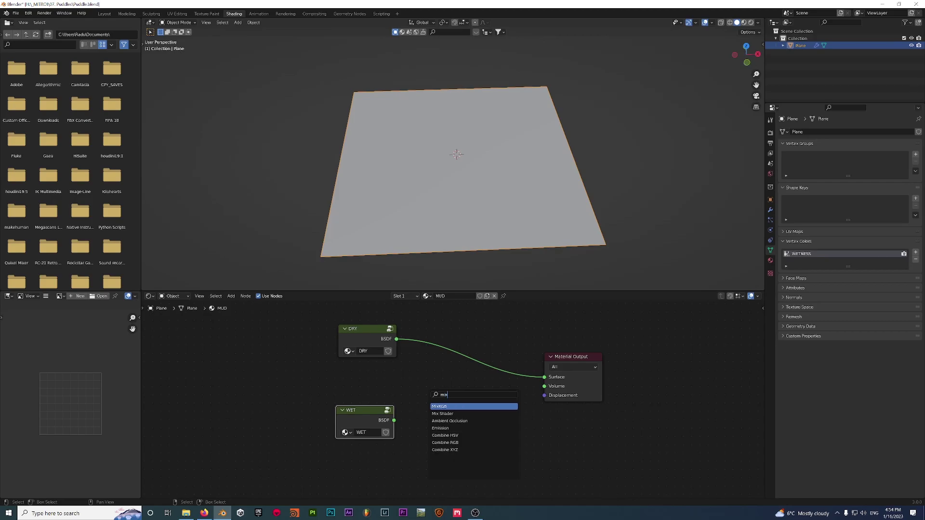
{"action": "key", "text": "Down"}
{"action": "key", "text": "Return"}
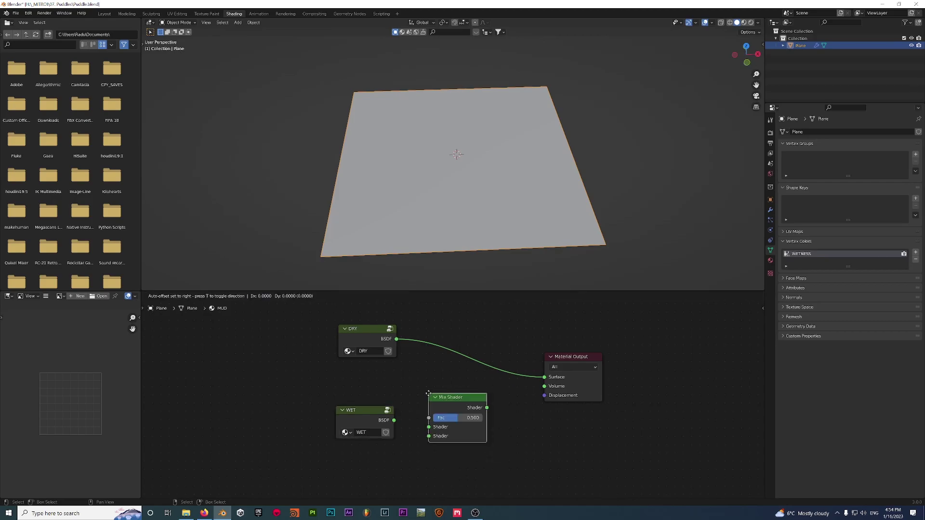
{"action": "left_click", "coordinate": [453, 341]}
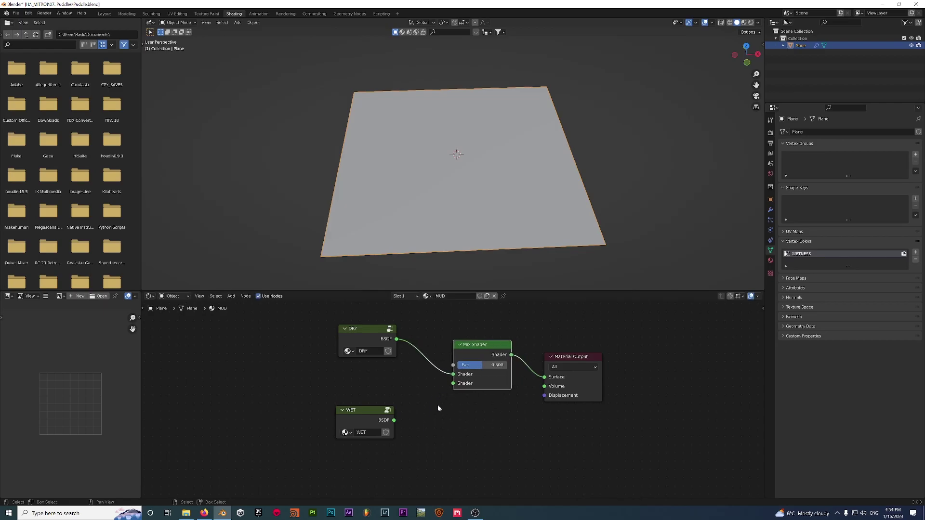
{"action": "left_click_drag", "start_coordinate": [380, 327], "coordinate": [385, 329]}
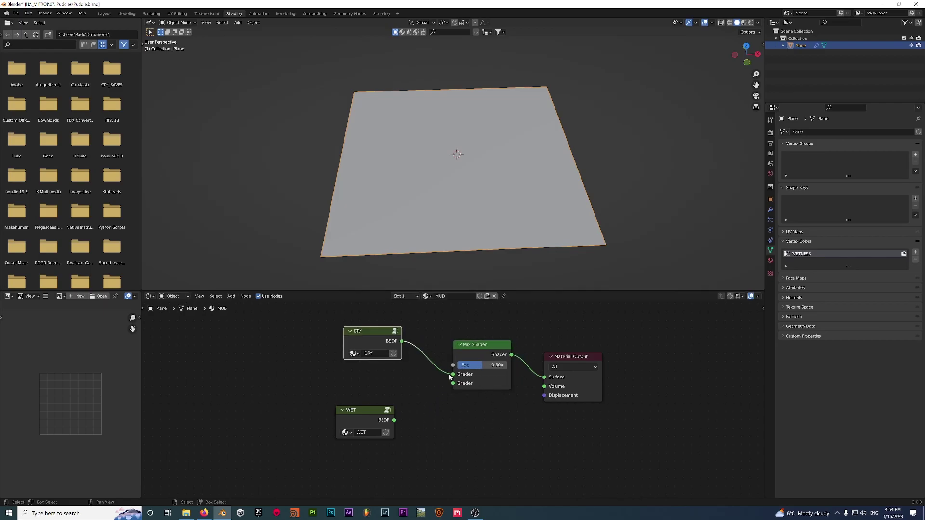
{"action": "left_click_drag", "start_coordinate": [453, 383], "coordinate": [395, 420]}
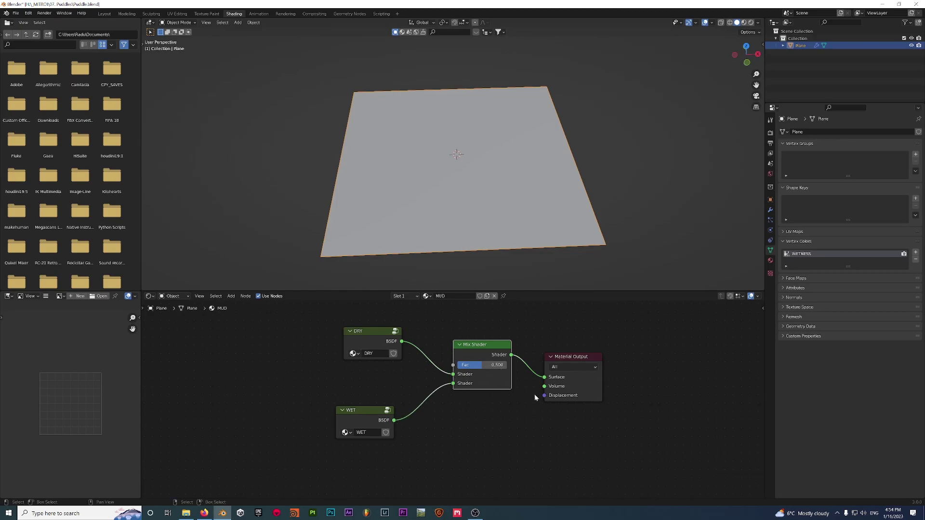
Step: Rearrange the MUD nodes into a row, with DRY above WET, the Mix Shader between them and the Material Output
{"action": "left_click_drag", "start_coordinate": [577, 369], "coordinate": [674, 380]}
{"action": "left_click_drag", "start_coordinate": [491, 351], "coordinate": [541, 363]}
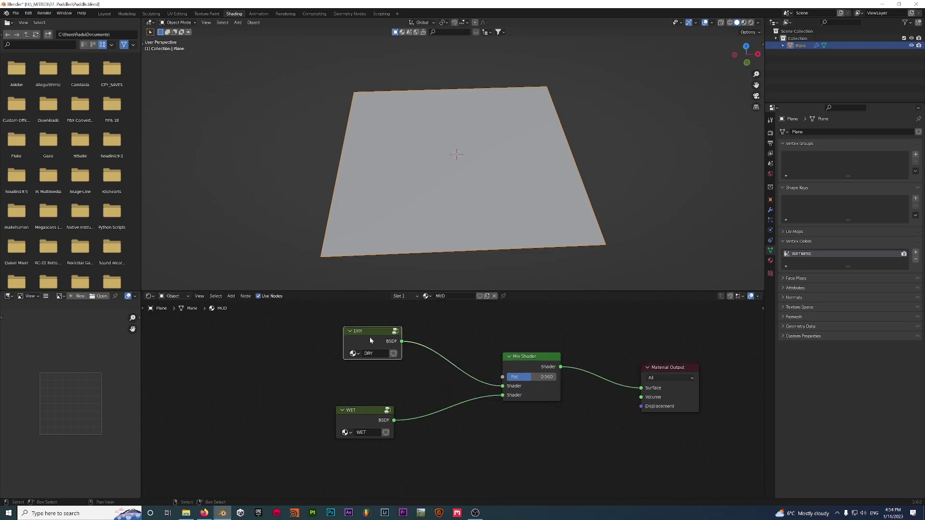
{"action": "left_click_drag", "start_coordinate": [370, 340], "coordinate": [399, 357]}
{"action": "left_click_drag", "start_coordinate": [358, 413], "coordinate": [413, 428]}
{"action": "left_click_drag", "start_coordinate": [410, 360], "coordinate": [435, 376]}
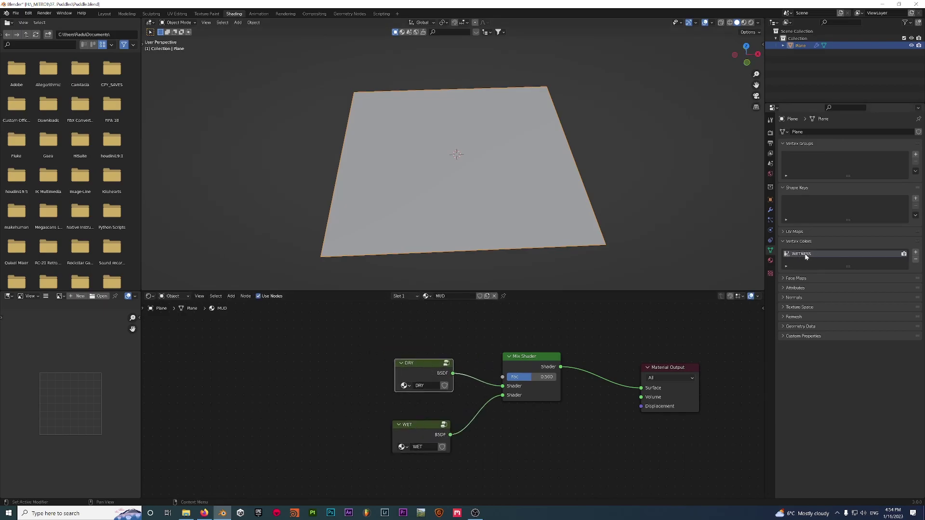
{"action": "left_click_drag", "start_coordinate": [524, 359], "coordinate": [548, 370]}
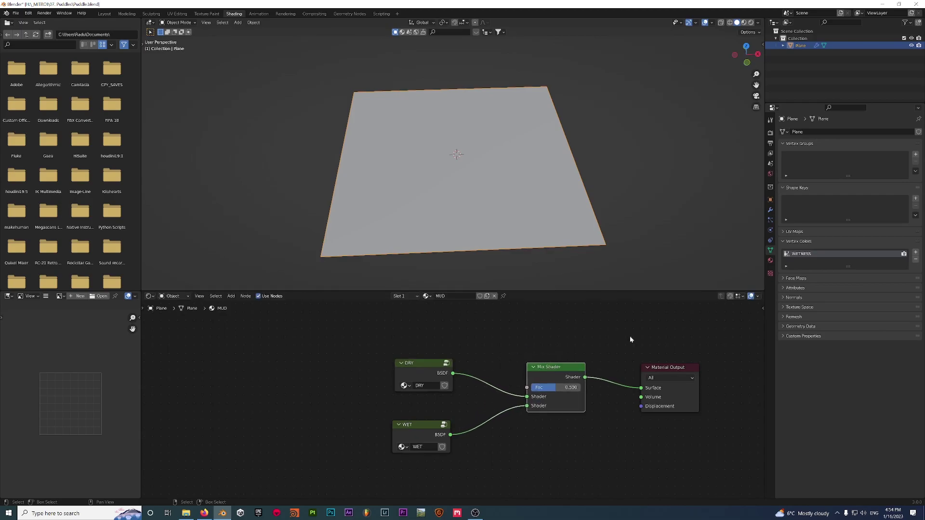
Step: Add a Vertex Color node above DRY using the WETNESS layer and connect its Color to the Mix Shader's Fac
{"action": "scroll", "coordinate": [489, 344], "scroll_direction": "down", "scroll_amount": 1}
{"action": "middle_click_drag", "start_coordinate": [483, 342], "coordinate": [476, 364]}
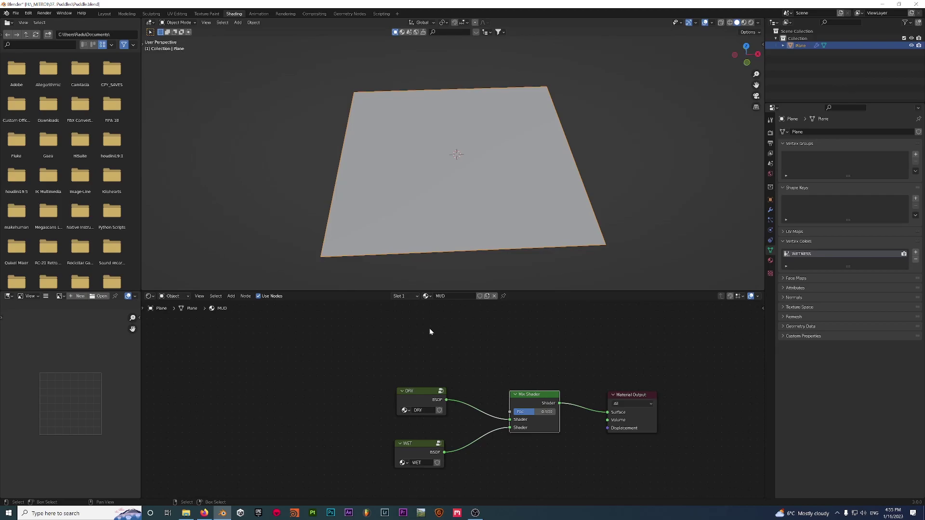
{"action": "scroll", "coordinate": [430, 332], "scroll_direction": "up", "scroll_amount": 3}
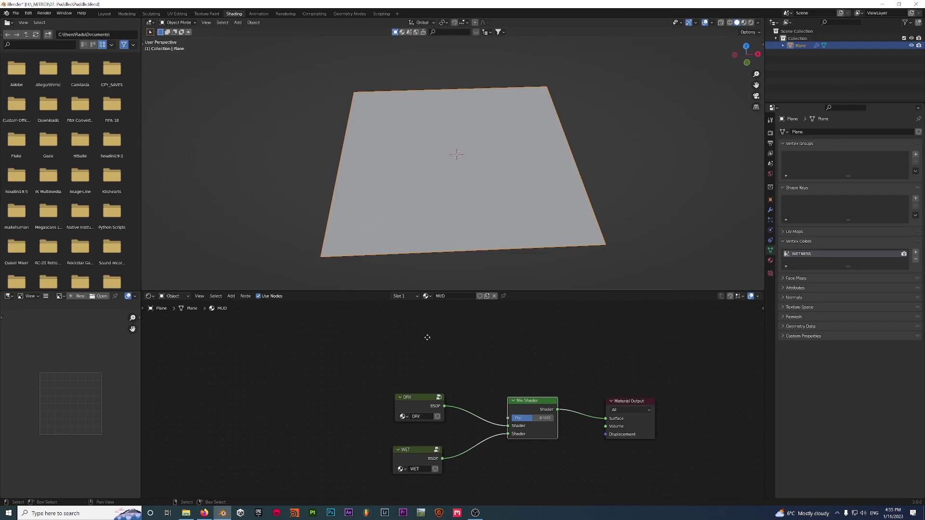
{"action": "key", "text": "shift+a"}
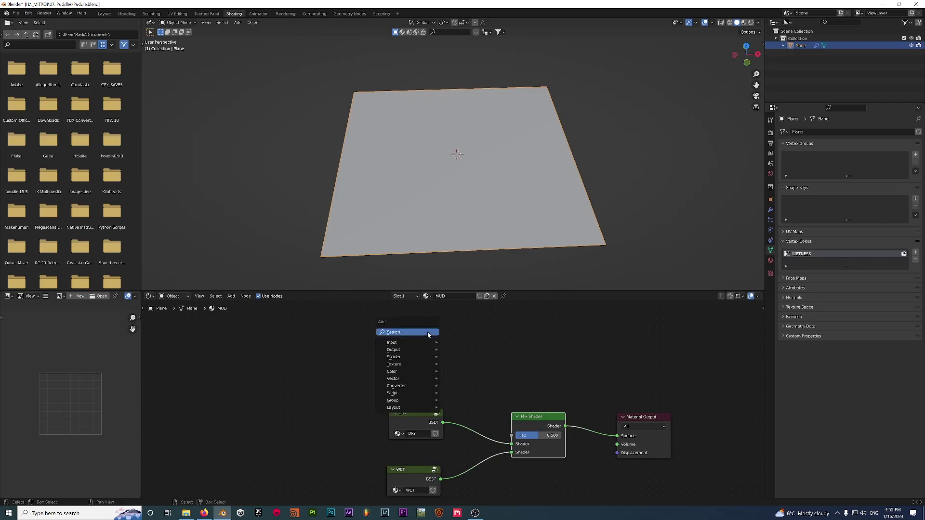
{"action": "left_click", "coordinate": [395, 332]}
{"action": "type", "text": "vert"}
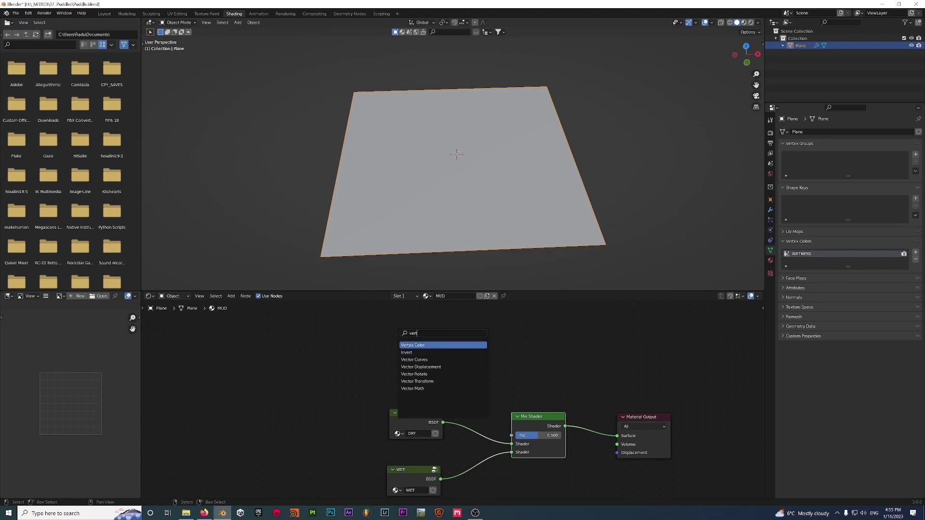
{"action": "key", "text": "Return"}
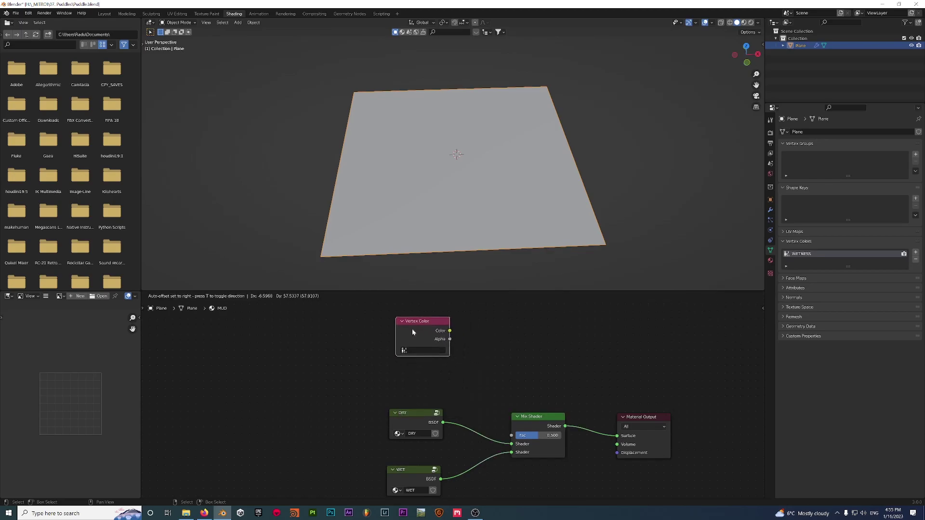
{"action": "left_click", "coordinate": [493, 376]}
{"action": "left_click", "coordinate": [425, 352]}
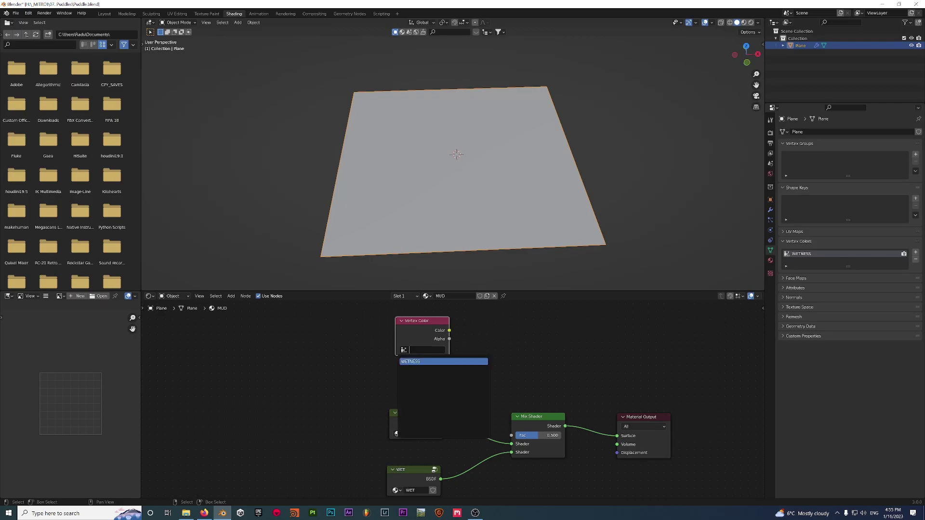
{"action": "left_click", "coordinate": [418, 362]}
{"action": "left_click_drag", "start_coordinate": [449, 331], "coordinate": [464, 334]}
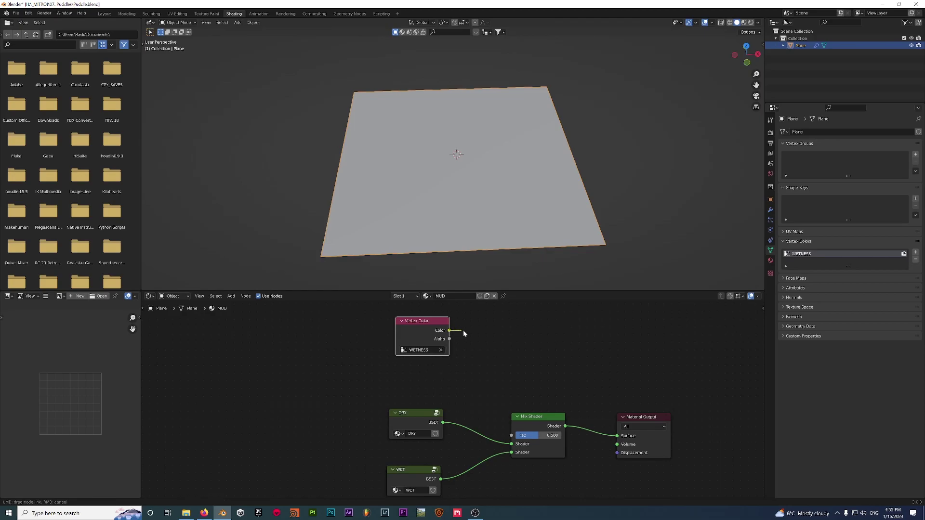
{"action": "left_click_drag", "start_coordinate": [490, 403], "coordinate": [511, 435]}
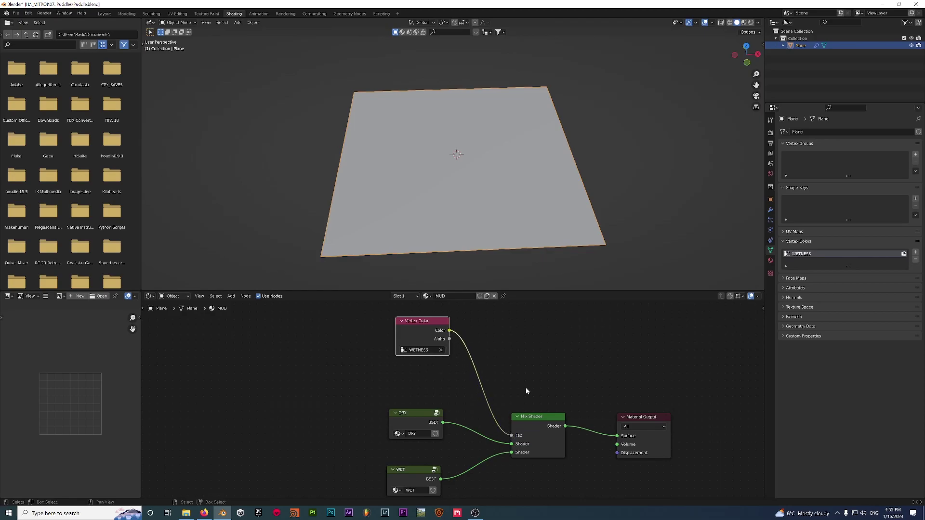
Step: Show the plane in Material Preview shading and lower the world opacity to hide the HDRI background
{"action": "middle_click_drag", "start_coordinate": [472, 193], "coordinate": [461, 171]}
{"action": "key", "text": "z"}
{"action": "left_click", "coordinate": [469, 188]}
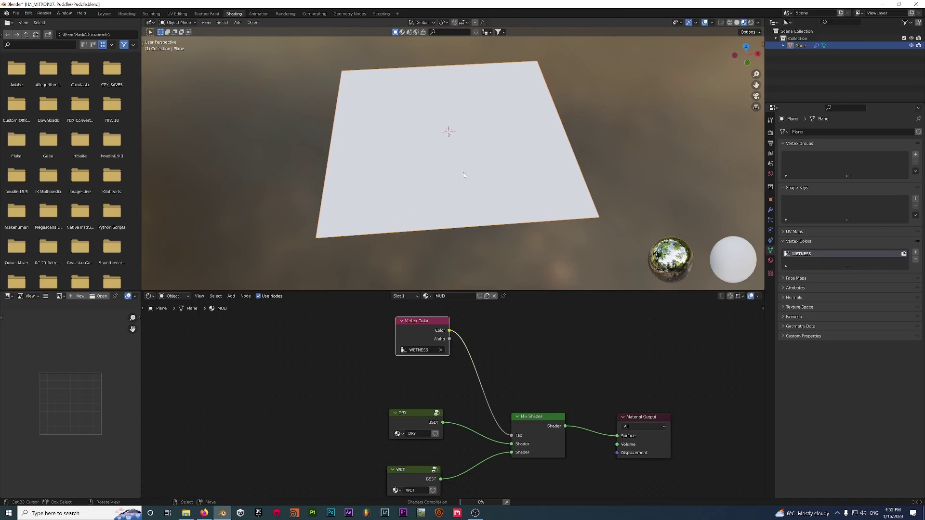
{"action": "key", "text": "z"}
{"action": "left_click", "coordinate": [470, 188]}
{"action": "middle_click_drag", "start_coordinate": [467, 179], "coordinate": [564, 158]}
{"action": "scroll", "coordinate": [566, 157], "scroll_direction": "up", "scroll_amount": 4}
{"action": "left_click", "coordinate": [758, 22]}
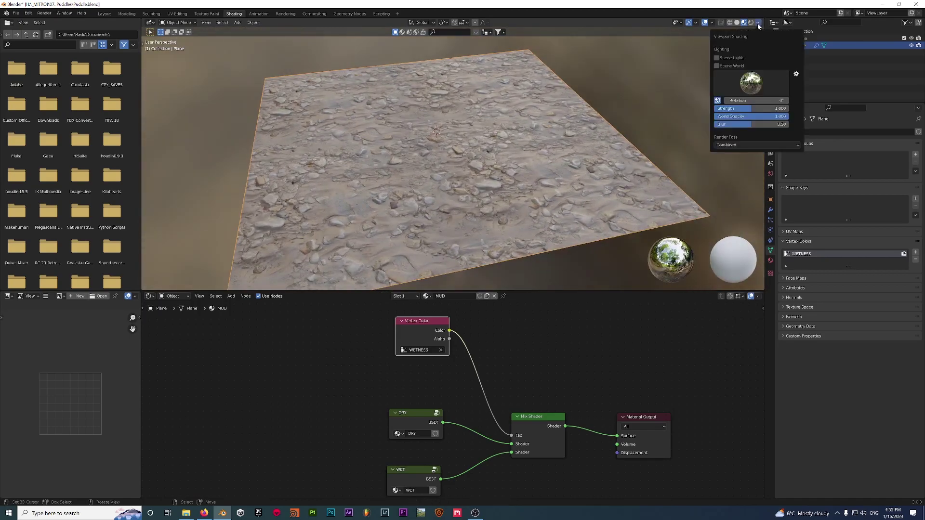
{"action": "mouse_move", "coordinate": [475, 171]}
{"action": "middle_mouse_down"}
{"action": "mouse_move", "coordinate": [443, 166]}
{"action": "mouse_move", "coordinate": [476, 157]}
{"action": "middle_mouse_up"}
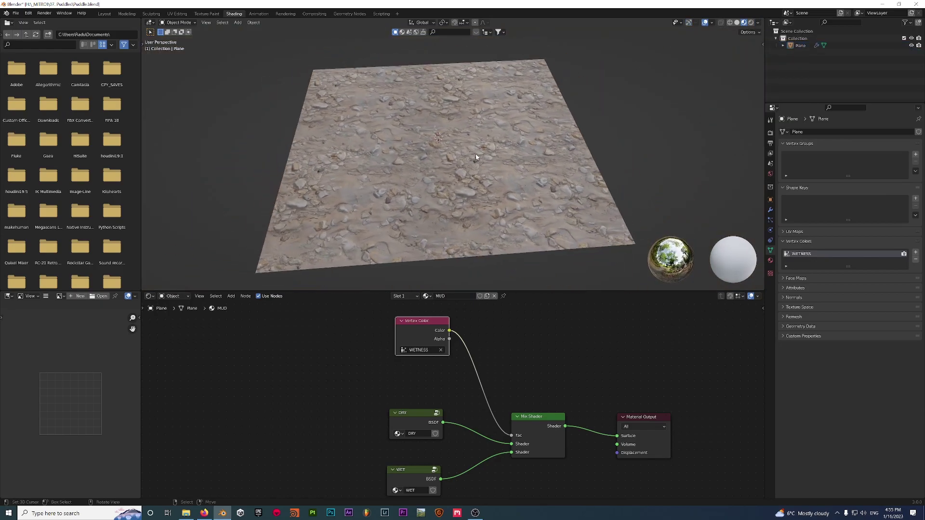
Step: Switch the plane to Vertex Paint mode and set the brush color to pure white
{"action": "left_click", "coordinate": [177, 24]}
{"action": "left_click", "coordinate": [183, 55]}
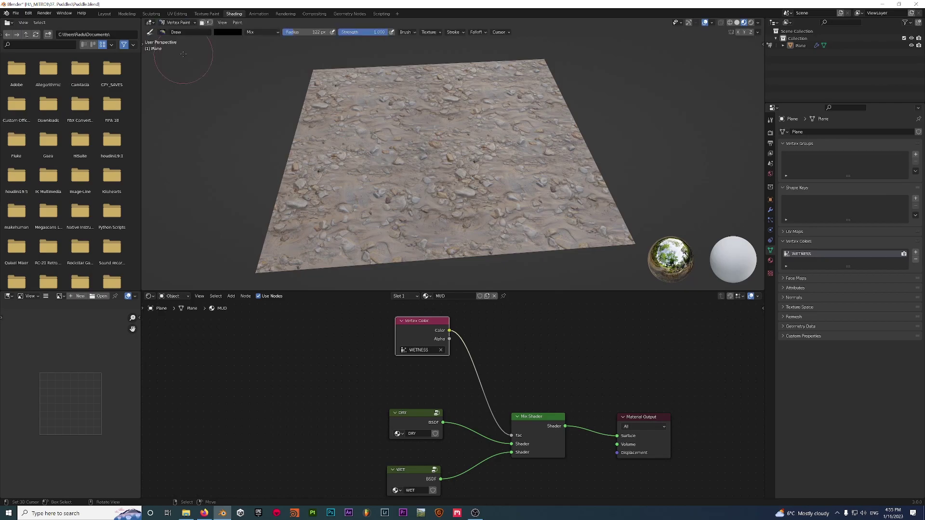
{"action": "left_click", "coordinate": [229, 32]}
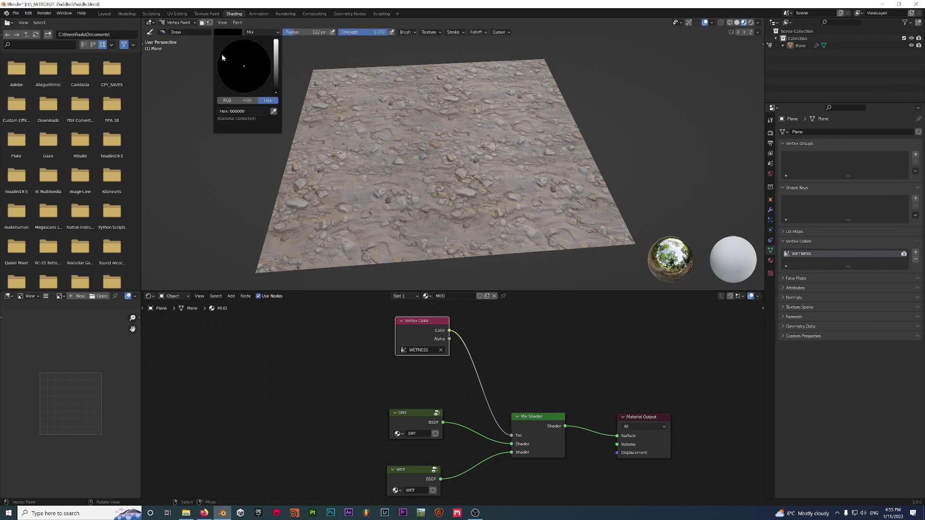
{"action": "left_click_drag", "start_coordinate": [277, 86], "coordinate": [276, 41]}
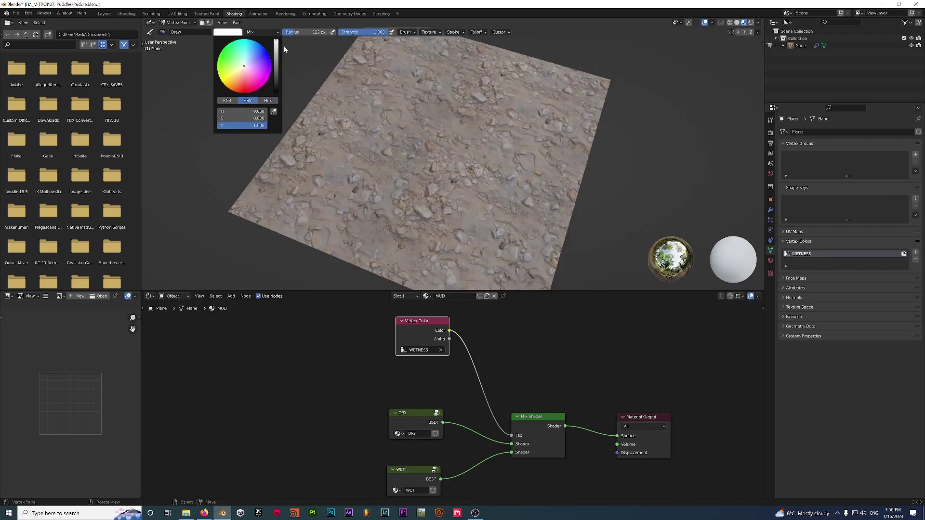
Step: Paint white strokes over the plane's central area to blend in wet puddles, checking them from several angles
{"action": "middle_click_drag", "start_coordinate": [388, 156], "coordinate": [437, 153]}
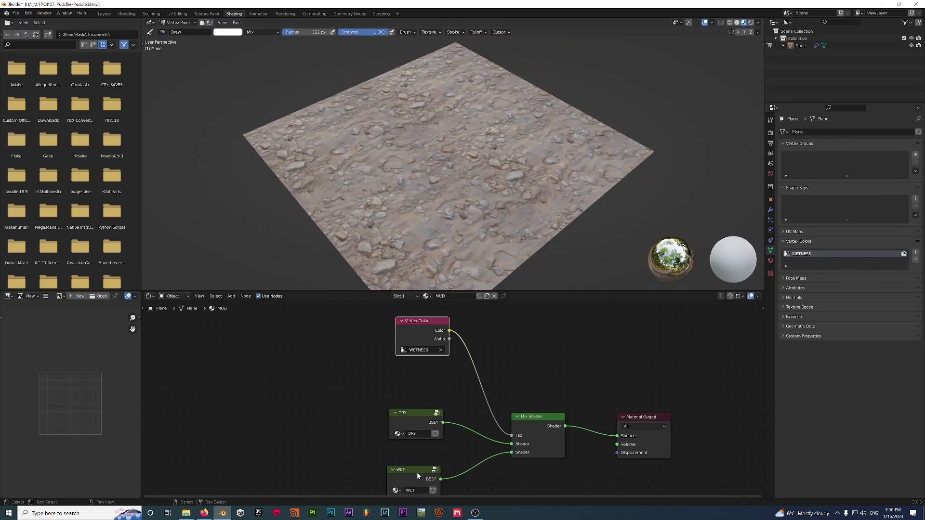
{"action": "mouse_move", "coordinate": [412, 155]}
{"action": "left_mouse_down"}
{"action": "mouse_move", "coordinate": [405, 175]}
{"action": "mouse_move", "coordinate": [424, 187]}
{"action": "mouse_move", "coordinate": [407, 195]}
{"action": "mouse_move", "coordinate": [458, 205]}
{"action": "mouse_move", "coordinate": [408, 223]}
{"action": "mouse_move", "coordinate": [436, 237]}
{"action": "left_mouse_up"}
{"action": "scroll", "coordinate": [456, 203], "scroll_direction": "up", "scroll_amount": 3}
{"action": "mouse_move", "coordinate": [456, 203]}
{"action": "middle_mouse_down"}
{"action": "mouse_move", "coordinate": [466, 177]}
{"action": "mouse_move", "coordinate": [449, 164]}
{"action": "mouse_move", "coordinate": [423, 168]}
{"action": "middle_mouse_up"}
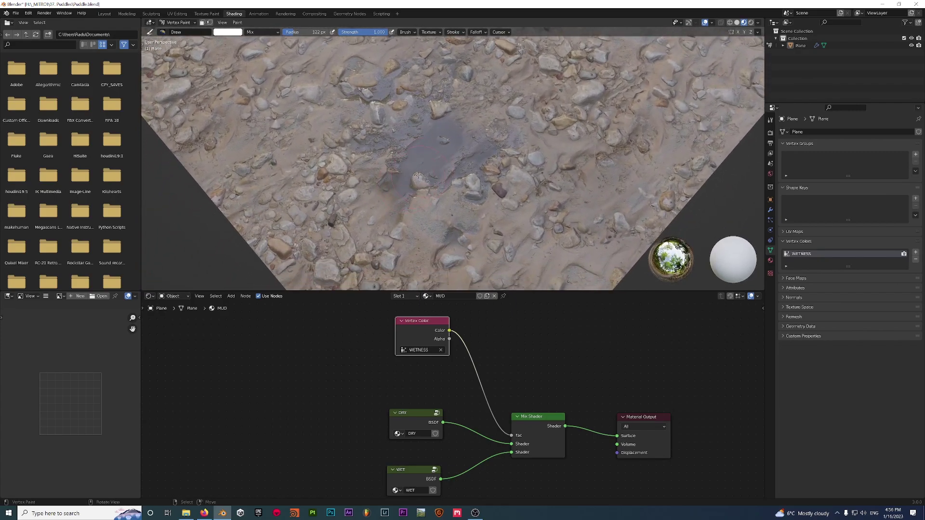
{"action": "scroll", "coordinate": [419, 190], "scroll_direction": "up", "scroll_amount": 2}
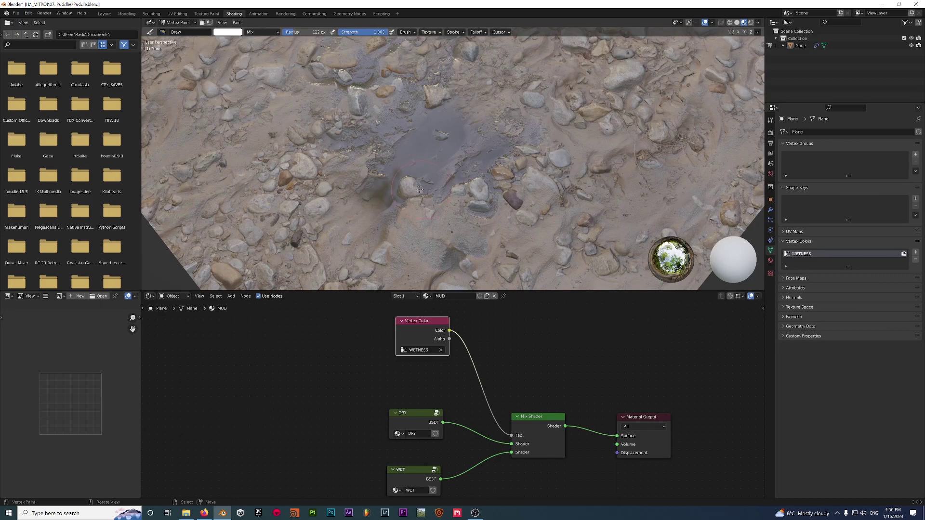
{"action": "mouse_move", "coordinate": [420, 191]}
{"action": "middle_mouse_down"}
{"action": "mouse_move", "coordinate": [453, 194]}
{"action": "mouse_move", "coordinate": [459, 159]}
{"action": "middle_mouse_up"}
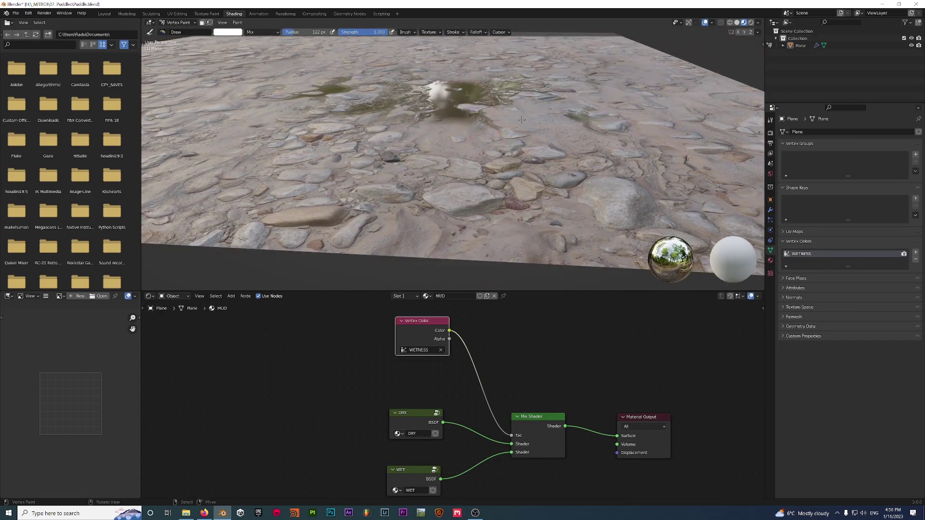
{"action": "middle_click_drag", "start_coordinate": [522, 120], "coordinate": [433, 180]}
{"action": "scroll", "coordinate": [424, 181], "scroll_direction": "down", "scroll_amount": 2}
{"action": "scroll", "coordinate": [410, 181], "scroll_direction": "up", "scroll_amount": 4}
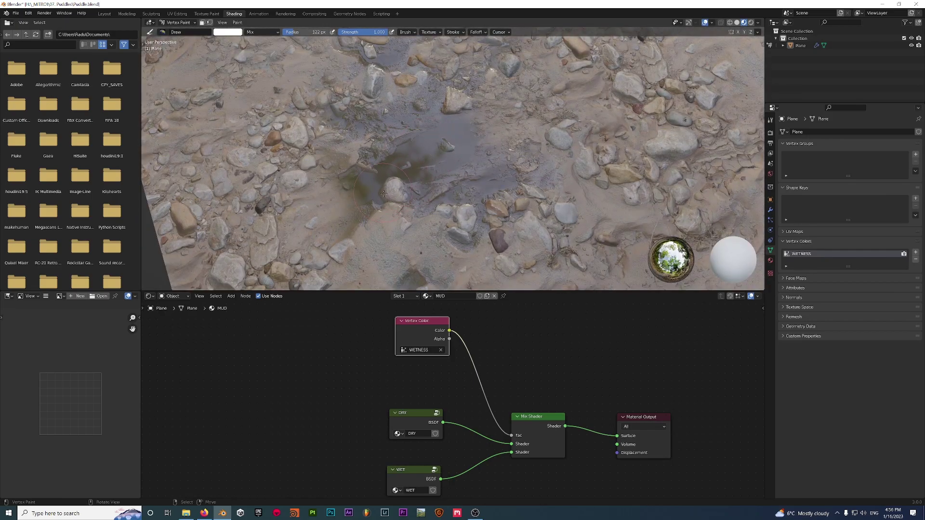
{"action": "scroll", "coordinate": [388, 196], "scroll_direction": "down", "scroll_amount": 4}
{"action": "mouse_move", "coordinate": [390, 195]}
{"action": "middle_mouse_down"}
{"action": "mouse_move", "coordinate": [426, 176]}
{"action": "mouse_move", "coordinate": [423, 249]}
{"action": "middle_mouse_up"}
{"action": "scroll", "coordinate": [427, 176], "scroll_direction": "down", "scroll_amount": 1}
{"action": "mouse_move", "coordinate": [490, 143]}
{"action": "left_mouse_down"}
{"action": "mouse_move", "coordinate": [534, 165]}
{"action": "mouse_move", "coordinate": [560, 200]}
{"action": "mouse_move", "coordinate": [472, 129]}
{"action": "mouse_move", "coordinate": [396, 145]}
{"action": "mouse_move", "coordinate": [438, 194]}
{"action": "mouse_move", "coordinate": [486, 198]}
{"action": "left_mouse_up"}
{"action": "mouse_move", "coordinate": [487, 197]}
{"action": "middle_mouse_down"}
{"action": "mouse_move", "coordinate": [492, 122]}
{"action": "mouse_move", "coordinate": [480, 154]}
{"action": "mouse_move", "coordinate": [512, 87]}
{"action": "middle_mouse_up"}
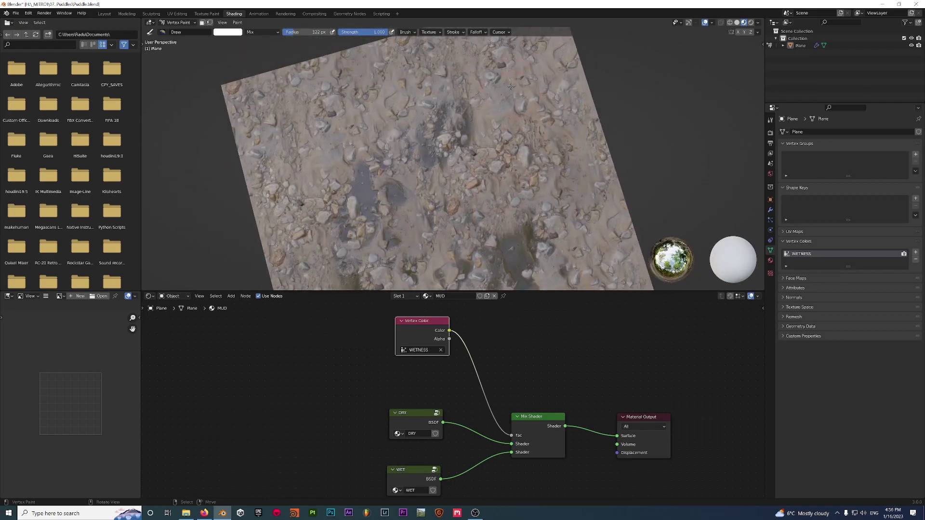
{"action": "mouse_move", "coordinate": [512, 87]}
{"action": "left_mouse_down"}
{"action": "mouse_move", "coordinate": [360, 110]}
{"action": "mouse_move", "coordinate": [301, 138]}
{"action": "mouse_move", "coordinate": [506, 181]}
{"action": "mouse_move", "coordinate": [475, 212]}
{"action": "left_mouse_up"}
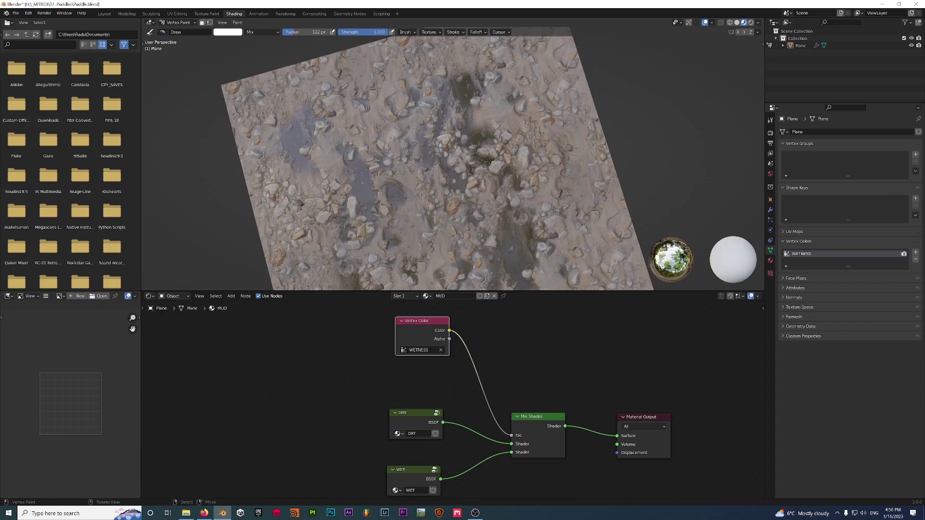
{"action": "mouse_move", "coordinate": [412, 245]}
{"action": "middle_mouse_down"}
{"action": "mouse_move", "coordinate": [432, 196]}
{"action": "mouse_move", "coordinate": [477, 174]}
{"action": "middle_mouse_up"}
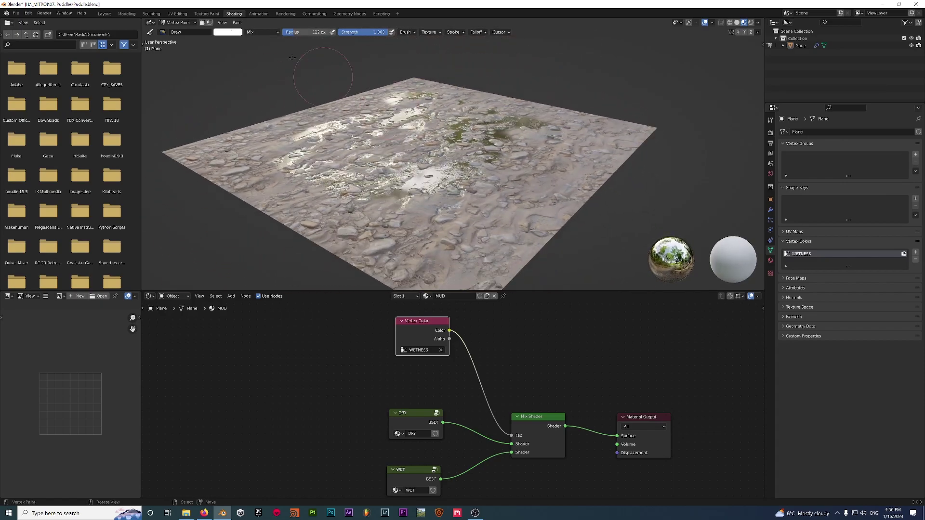
Step: Set the brush color to black and paint over the puddles to return the plane to dry mud
{"action": "left_click", "coordinate": [225, 33]}
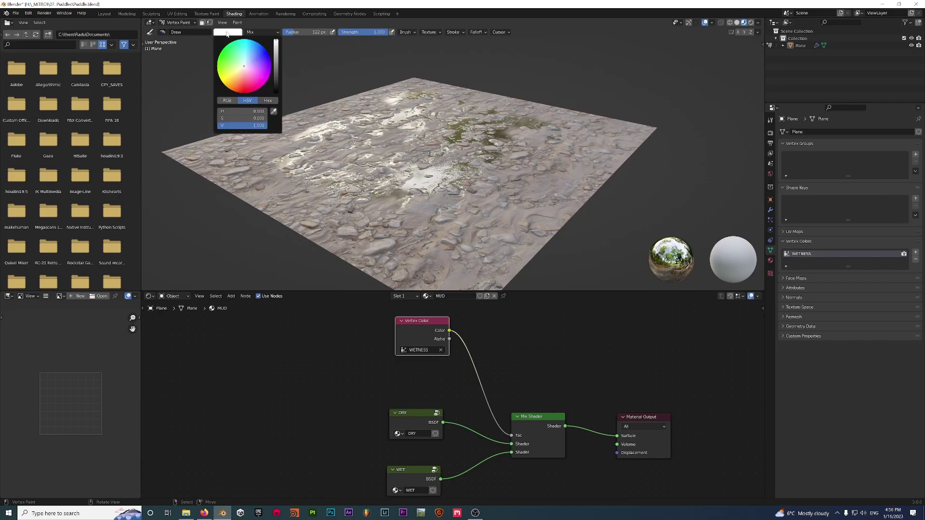
{"action": "left_click_drag", "start_coordinate": [278, 44], "coordinate": [277, 92]}
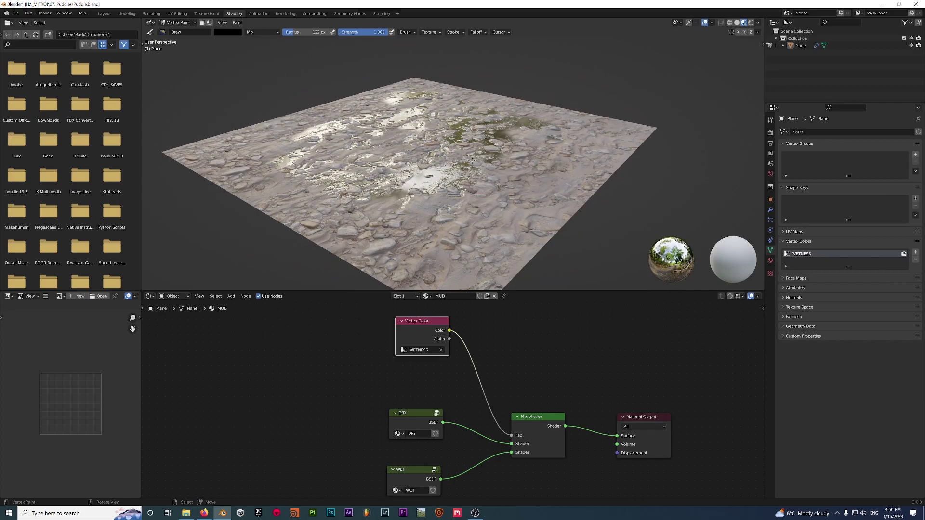
{"action": "middle_click_drag", "start_coordinate": [448, 188], "coordinate": [475, 176]}
{"action": "mouse_move", "coordinate": [475, 176]}
{"action": "left_mouse_down"}
{"action": "mouse_move", "coordinate": [446, 212]}
{"action": "mouse_move", "coordinate": [453, 230]}
{"action": "mouse_move", "coordinate": [333, 193]}
{"action": "mouse_move", "coordinate": [449, 126]}
{"action": "mouse_move", "coordinate": [419, 97]}
{"action": "mouse_move", "coordinate": [488, 169]}
{"action": "mouse_move", "coordinate": [373, 180]}
{"action": "left_mouse_up"}
{"action": "scroll", "coordinate": [441, 212], "scroll_direction": "down", "scroll_amount": 1}
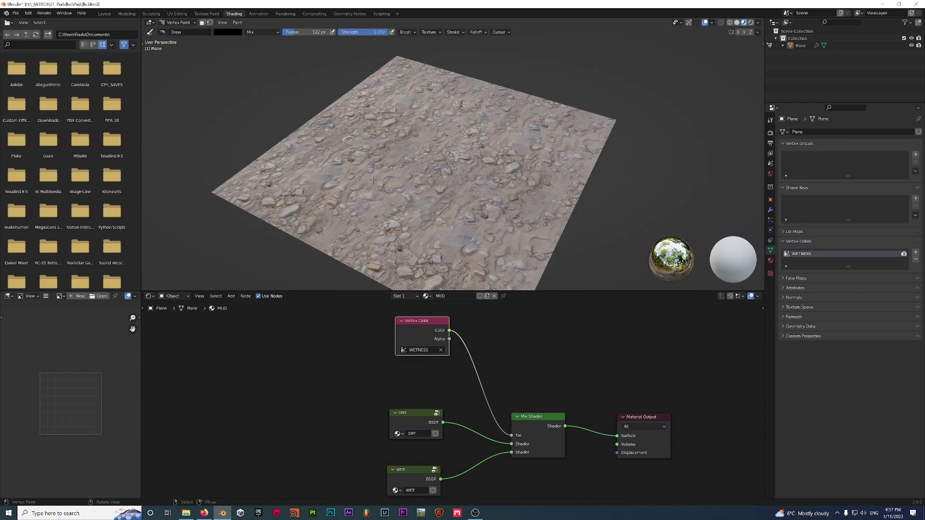
Step: Set the brush color back to white and paint new puddles across the middle of the plane
{"action": "left_click", "coordinate": [234, 33]}
{"action": "left_click_drag", "start_coordinate": [277, 77], "coordinate": [277, 41]}
{"action": "middle_click_drag", "start_coordinate": [425, 123], "coordinate": [435, 158]}
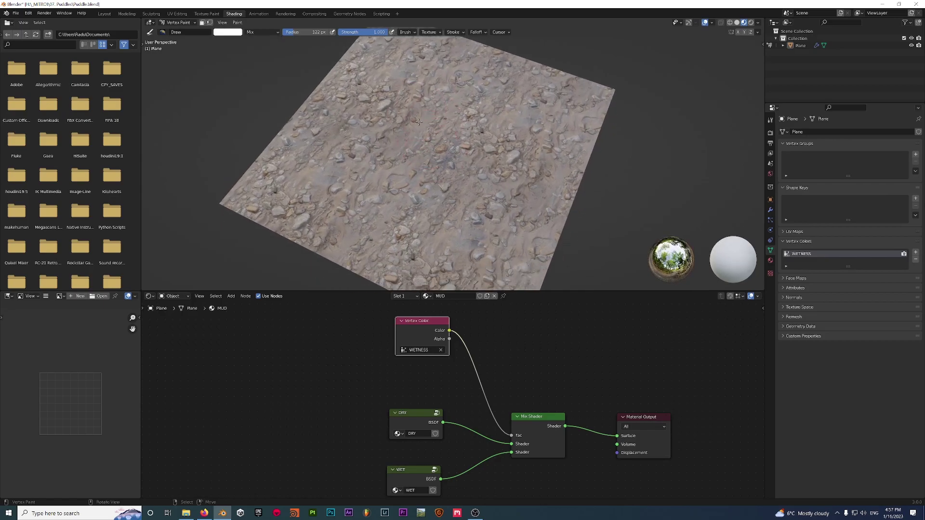
{"action": "mouse_move", "coordinate": [402, 99]}
{"action": "left_mouse_down"}
{"action": "mouse_move", "coordinate": [392, 127]}
{"action": "mouse_move", "coordinate": [475, 130]}
{"action": "mouse_move", "coordinate": [435, 222]}
{"action": "mouse_move", "coordinate": [323, 159]}
{"action": "mouse_move", "coordinate": [419, 116]}
{"action": "mouse_move", "coordinate": [405, 82]}
{"action": "mouse_move", "coordinate": [494, 182]}
{"action": "left_mouse_up"}
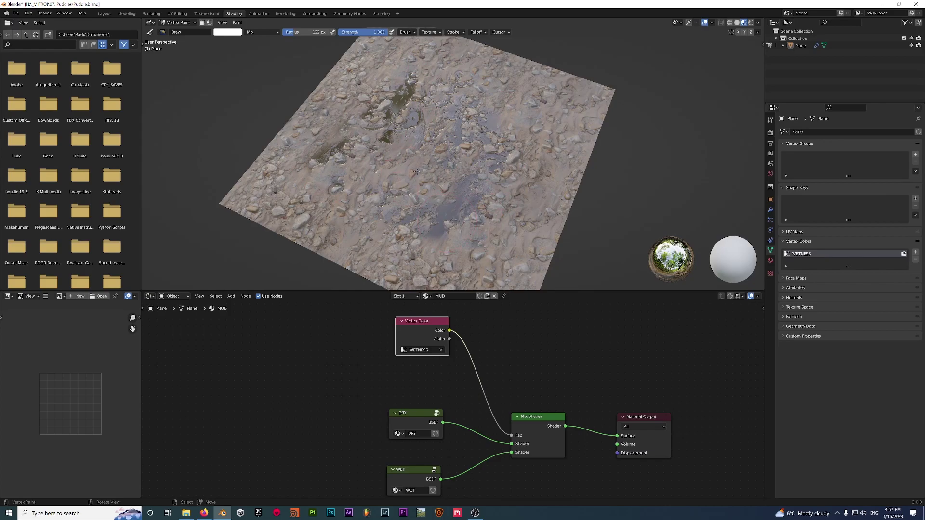
{"action": "mouse_move", "coordinate": [416, 172]}
{"action": "left_mouse_down"}
{"action": "mouse_move", "coordinate": [393, 181]}
{"action": "mouse_move", "coordinate": [374, 221]}
{"action": "mouse_move", "coordinate": [337, 137]}
{"action": "mouse_move", "coordinate": [324, 148]}
{"action": "mouse_move", "coordinate": [365, 91]}
{"action": "mouse_move", "coordinate": [301, 140]}
{"action": "mouse_move", "coordinate": [371, 73]}
{"action": "mouse_move", "coordinate": [511, 97]}
{"action": "mouse_move", "coordinate": [516, 158]}
{"action": "left_mouse_up"}
{"action": "mouse_move", "coordinate": [516, 158]}
{"action": "middle_mouse_down"}
{"action": "mouse_move", "coordinate": [552, 140]}
{"action": "mouse_move", "coordinate": [481, 168]}
{"action": "mouse_move", "coordinate": [381, 158]}
{"action": "middle_mouse_up"}
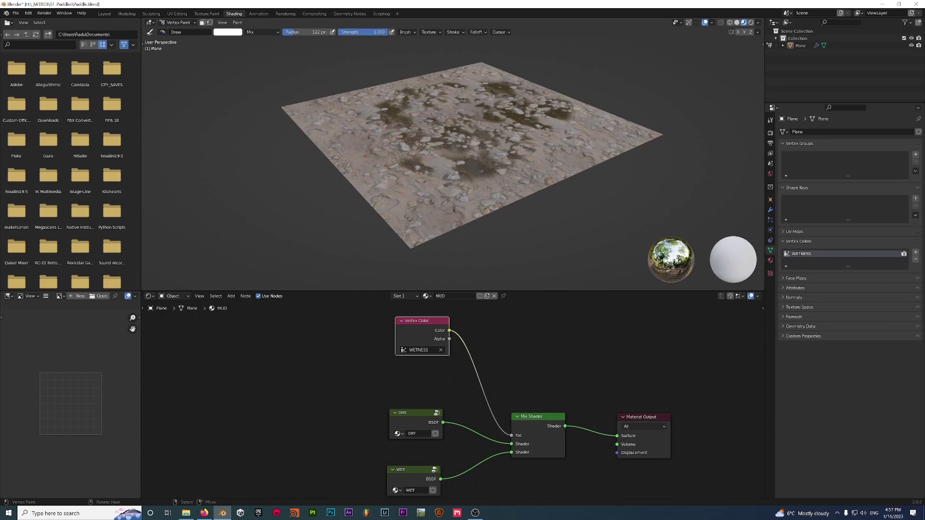
{"action": "middle_click_drag", "start_coordinate": [420, 142], "coordinate": [467, 161]}
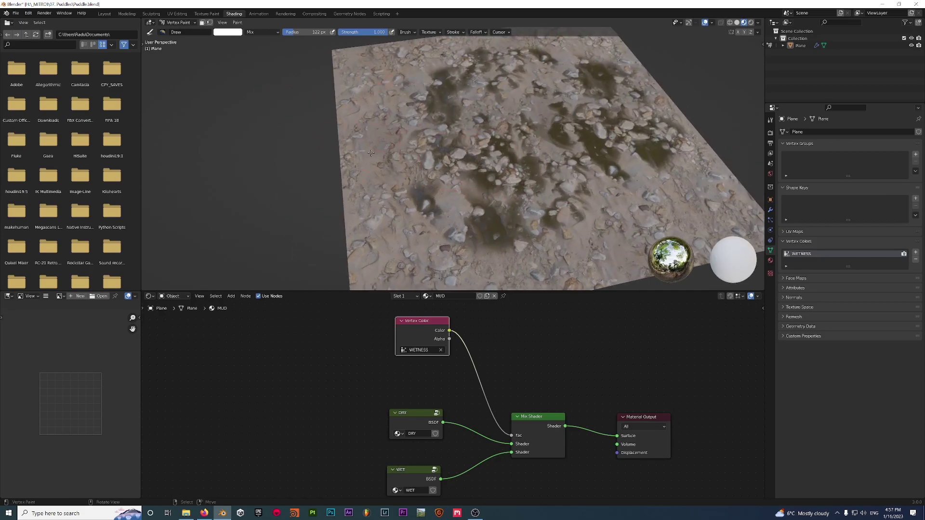
{"action": "middle_click_drag", "start_coordinate": [379, 222], "coordinate": [355, 203], "text": "shift"}
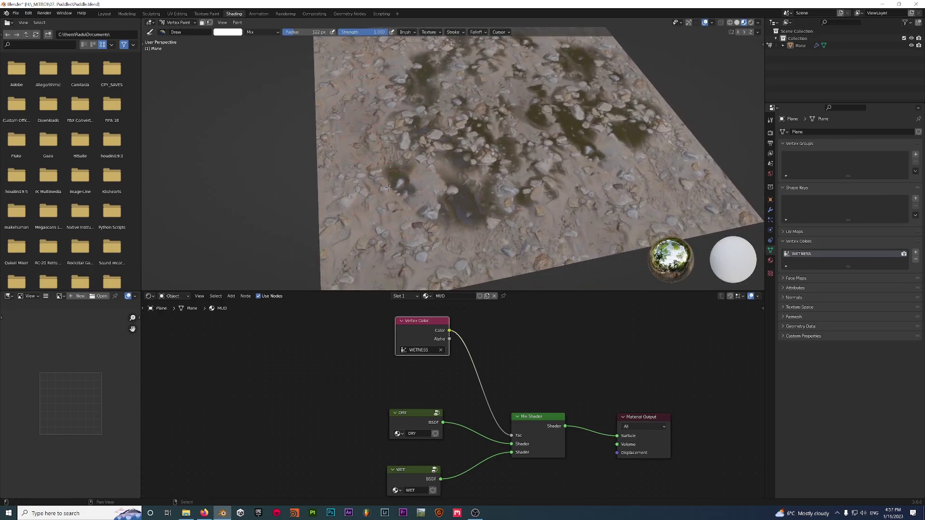
Step: Show the painted wetness mask in Solid shading, then return the plane to Object Mode
{"action": "key", "text": "z"}
{"action": "left_click", "coordinate": [396, 154]}
{"action": "scroll", "coordinate": [376, 114], "scroll_direction": "down", "scroll_amount": 1}
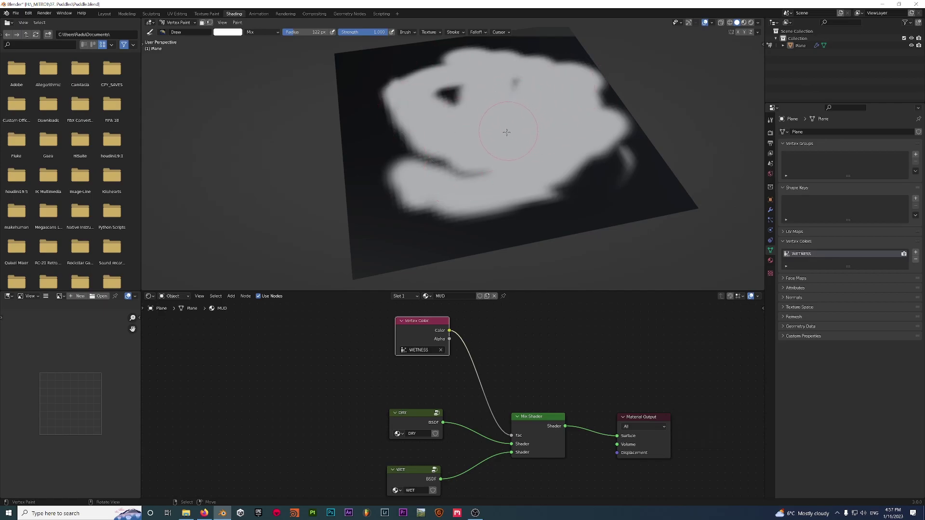
{"action": "middle_click_drag", "start_coordinate": [509, 132], "coordinate": [492, 132]}
{"action": "left_click", "coordinate": [176, 23]}
{"action": "left_click", "coordinate": [175, 31]}
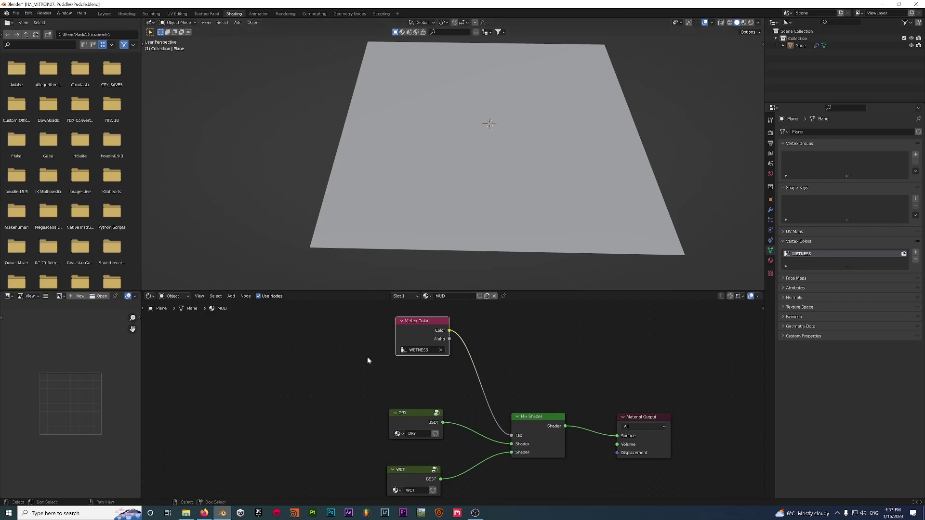
Step: Maximize the shader node editor and move the Material Output farther away from the Mix Shader to make room
{"action": "scroll", "coordinate": [364, 401], "scroll_direction": "down", "scroll_amount": 4}
{"action": "middle_click_drag", "start_coordinate": [479, 493], "coordinate": [510, 374]}
{"action": "key", "text": "ctrl+space"}
{"action": "middle_click_drag", "start_coordinate": [539, 265], "coordinate": [432, 394]}
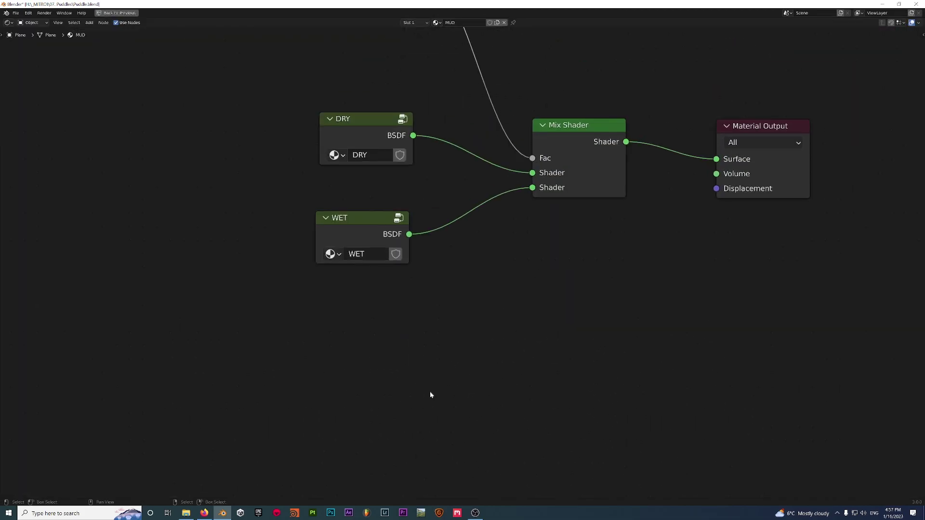
{"action": "scroll", "coordinate": [498, 293], "scroll_direction": "down", "scroll_amount": 6}
{"action": "middle_click_drag", "start_coordinate": [530, 356], "coordinate": [488, 344]}
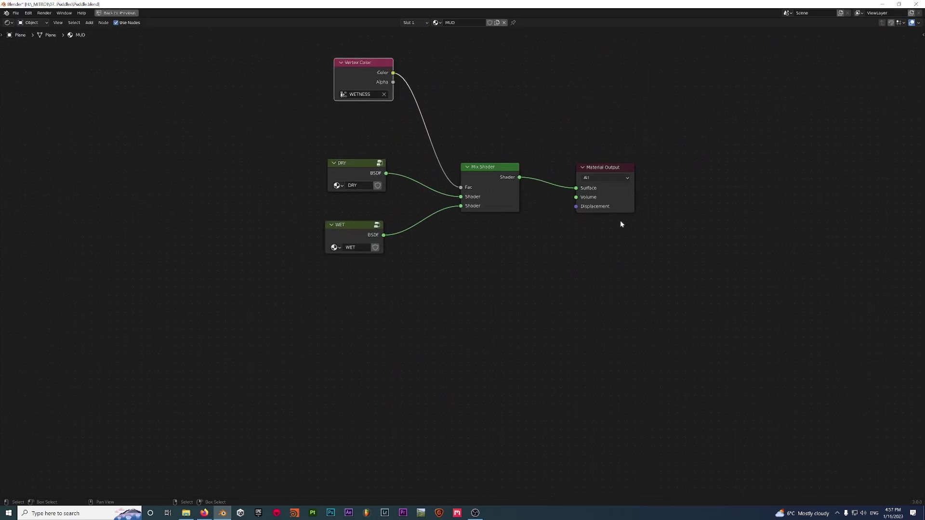
{"action": "left_click", "coordinate": [623, 209]}
{"action": "key", "text": "g"}
{"action": "left_click", "coordinate": [663, 231]}
{"action": "left_click", "coordinate": [663, 233]}
{"action": "middle_click_drag", "start_coordinate": [432, 320], "coordinate": [436, 311]}
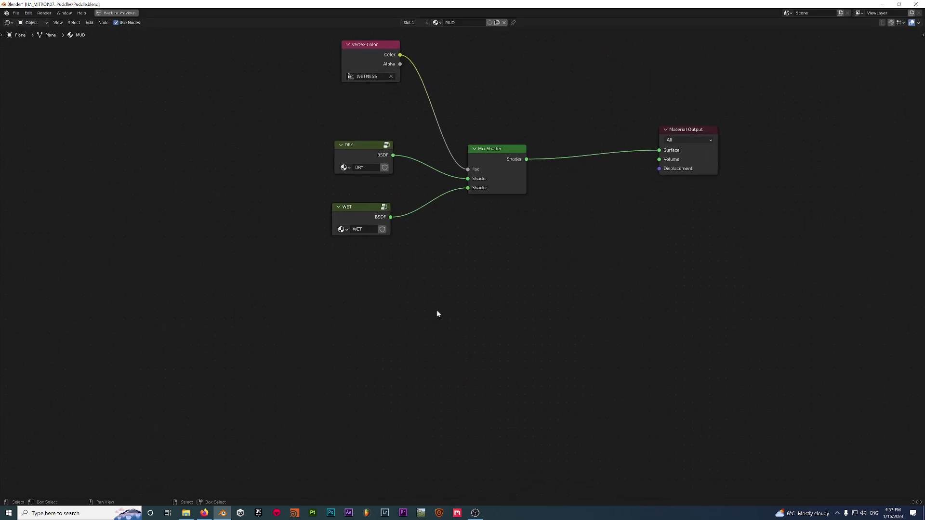
Step: Add DRY_Displacement.exr from the DRY folder and MUD_Displacement.exr from the WET folder as image texture nodes in the MUD material
{"action": "left_click_drag", "start_coordinate": [924, 91], "coordinate": [613, 128]}
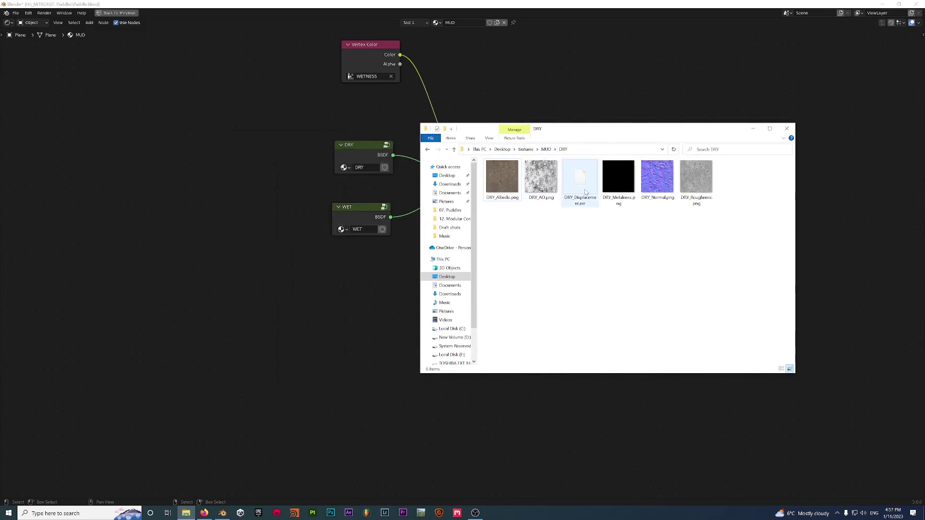
{"action": "left_click_drag", "start_coordinate": [581, 203], "coordinate": [205, 343]}
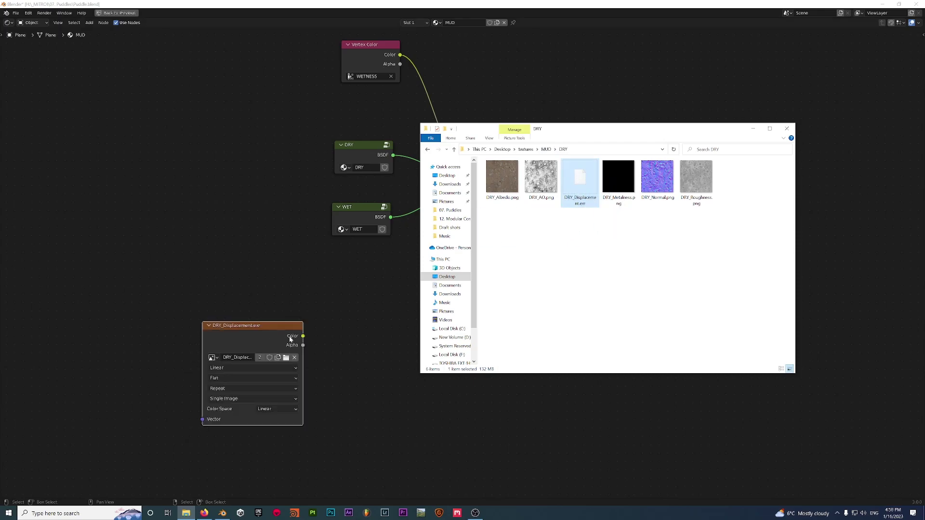
{"action": "left_click", "coordinate": [546, 149]}
{"action": "double_click", "coordinate": [525, 181]}
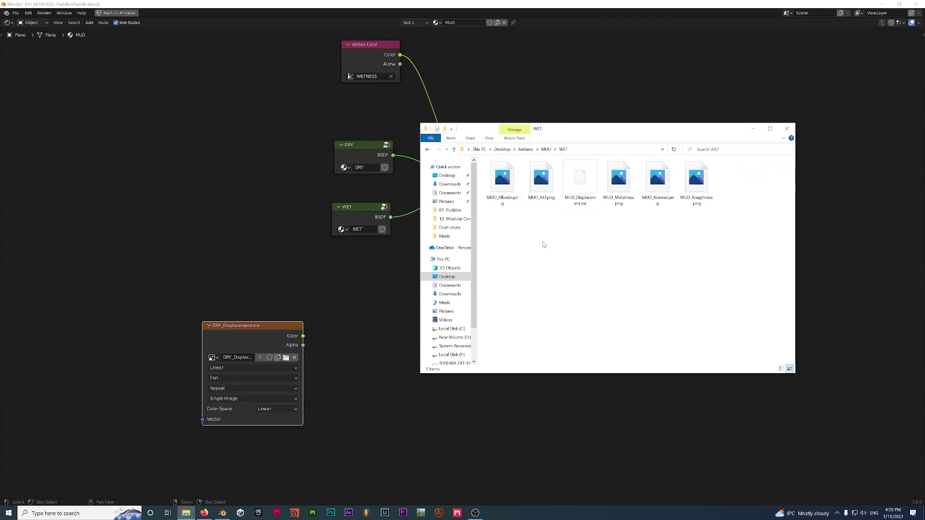
{"action": "left_click_drag", "start_coordinate": [580, 198], "coordinate": [106, 192]}
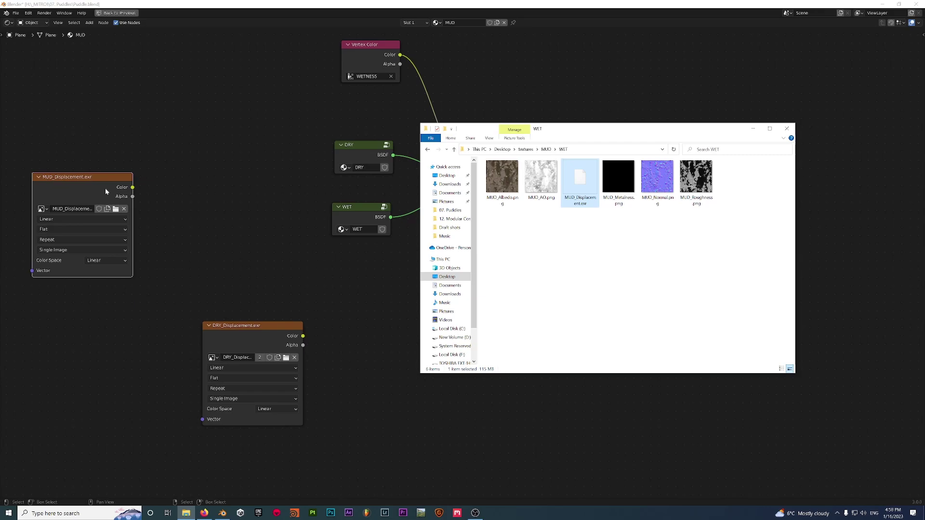
{"action": "left_click", "coordinate": [753, 129]}
Step: Set the color space of the DRY_Displacement.exr and MUD_Displacement.exr textures to Non-Color
{"action": "middle_click_drag", "start_coordinate": [105, 195], "coordinate": [165, 173]}
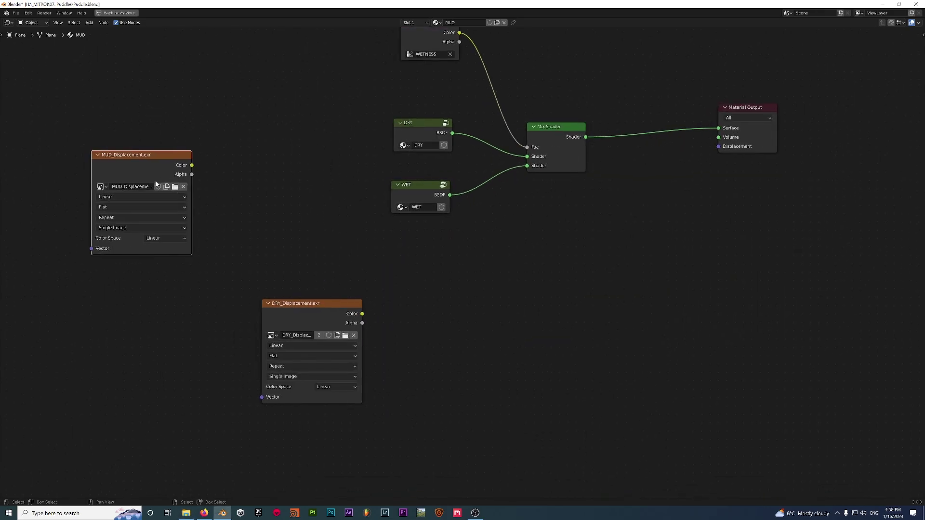
{"action": "left_click_drag", "start_coordinate": [129, 162], "coordinate": [119, 144]}
{"action": "left_click_drag", "start_coordinate": [295, 316], "coordinate": [291, 309]}
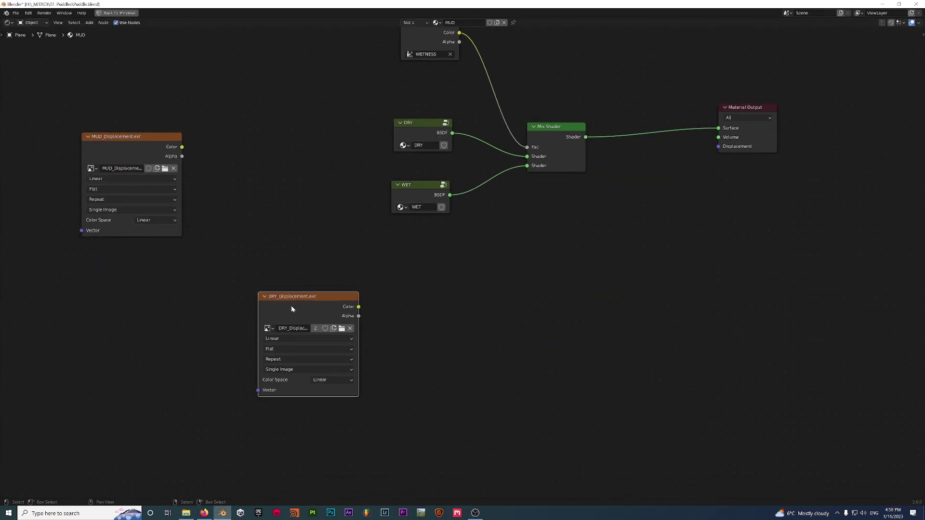
{"action": "left_click", "coordinate": [332, 382]}
{"action": "left_click", "coordinate": [339, 415]}
{"action": "left_click", "coordinate": [322, 382]}
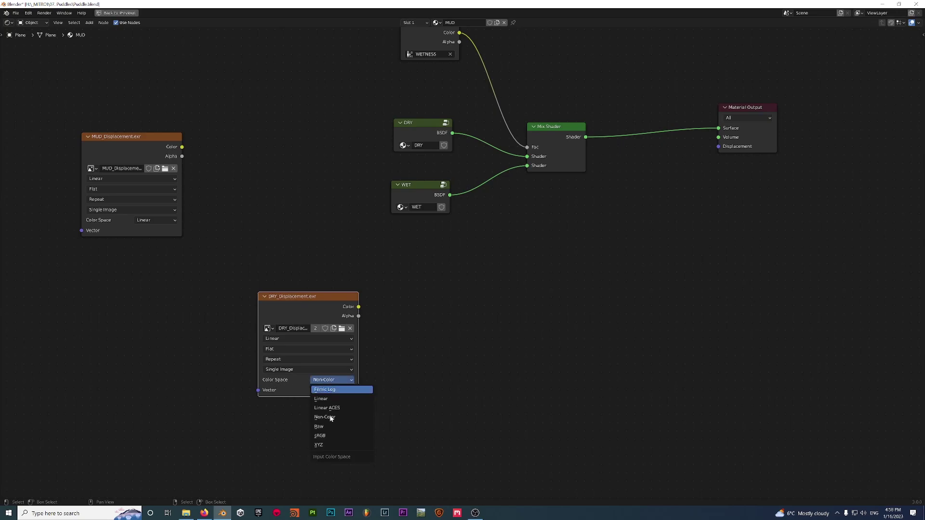
{"action": "left_click", "coordinate": [166, 220]}
{"action": "left_click", "coordinate": [156, 259]}
Step: Place the DRY_Displacement.exr node below the WET group and move the MUD_Displacement.exr node higher, out of the way
{"action": "left_click_drag", "start_coordinate": [302, 305], "coordinate": [123, 304]}
{"action": "mouse_move", "coordinate": [431, 300]}
{"action": "middle_mouse_down"}
{"action": "mouse_move", "coordinate": [369, 323]}
{"action": "mouse_move", "coordinate": [438, 314]}
{"action": "mouse_move", "coordinate": [427, 283]}
{"action": "middle_mouse_up"}
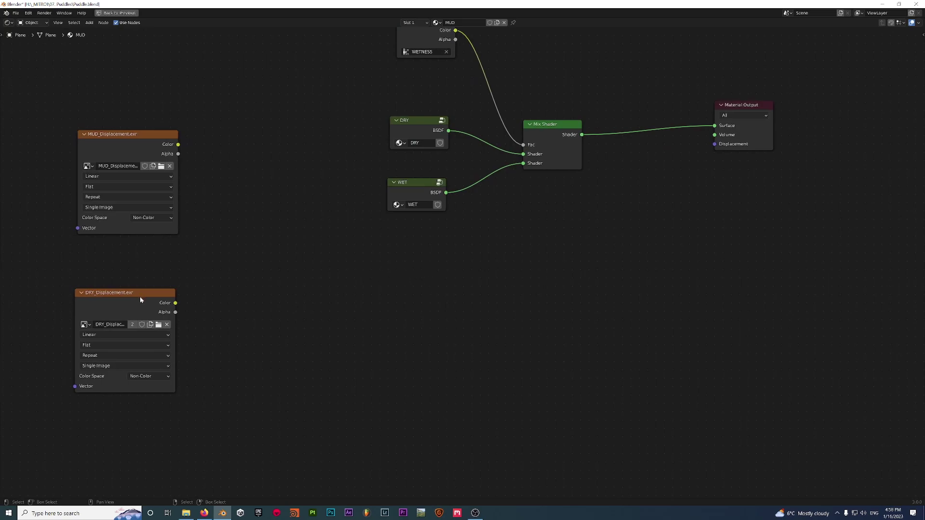
{"action": "left_click_drag", "start_coordinate": [140, 300], "coordinate": [433, 278]}
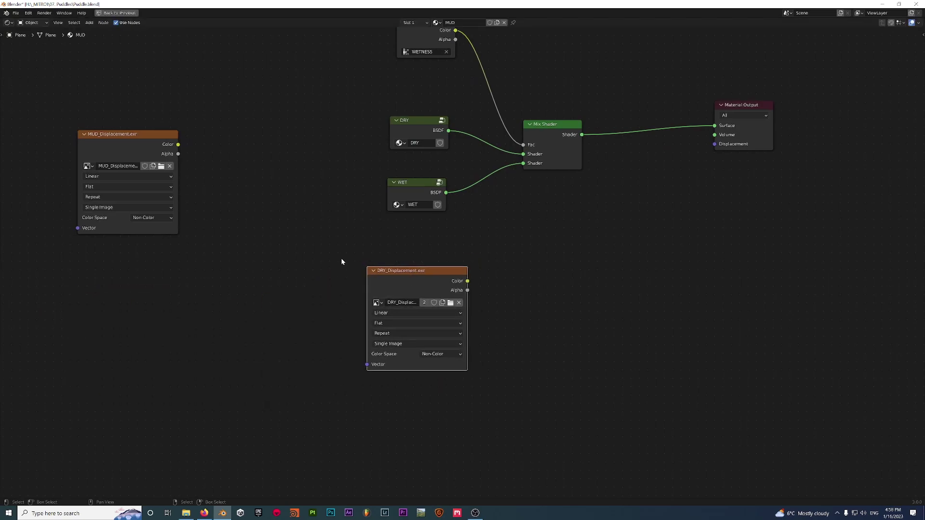
{"action": "left_click_drag", "start_coordinate": [137, 135], "coordinate": [160, 76]}
{"action": "mouse_move", "coordinate": [411, 278]}
{"action": "left_mouse_down"}
{"action": "mouse_move", "coordinate": [393, 277]}
{"action": "mouse_move", "coordinate": [402, 278]}
{"action": "left_mouse_up"}
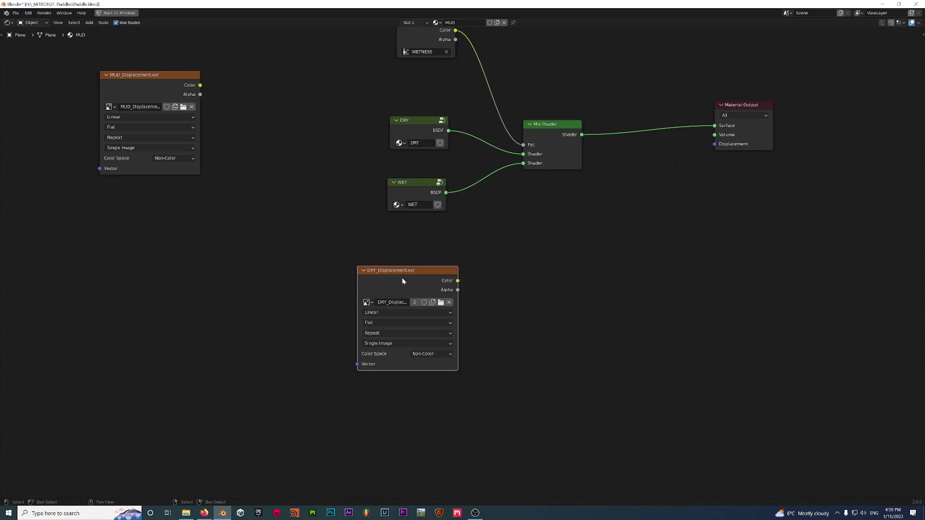
Step: Add Mapping and Texture Coordinate nodes to DRY_Displacement.exr and move the pair farther to its left
{"action": "key", "text": "ctrl+t"}
{"action": "middle_click_drag", "start_coordinate": [267, 271], "coordinate": [348, 241]}
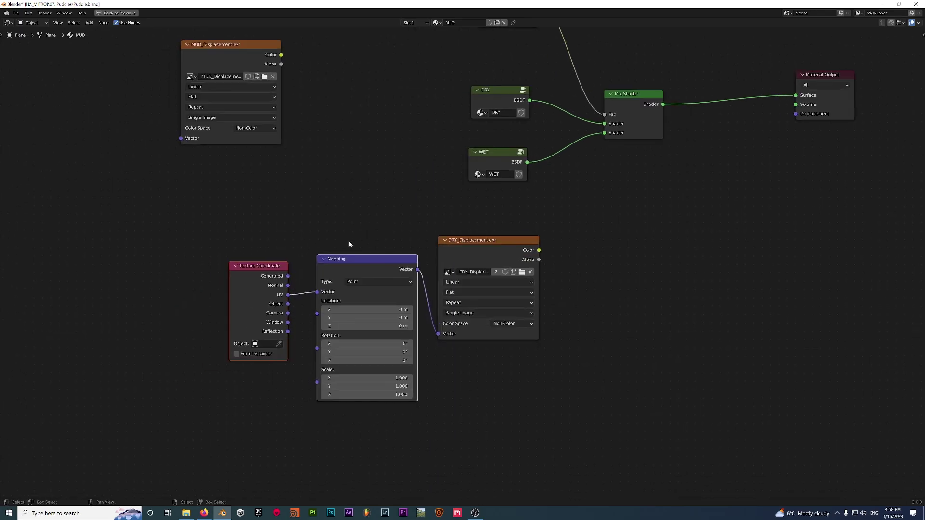
{"action": "left_click", "coordinate": [349, 241]}
{"action": "left_click_drag", "start_coordinate": [218, 242], "coordinate": [388, 299]}
{"action": "key", "text": "g"}
{"action": "left_click", "coordinate": [339, 258]}
{"action": "left_click", "coordinate": [393, 308]}
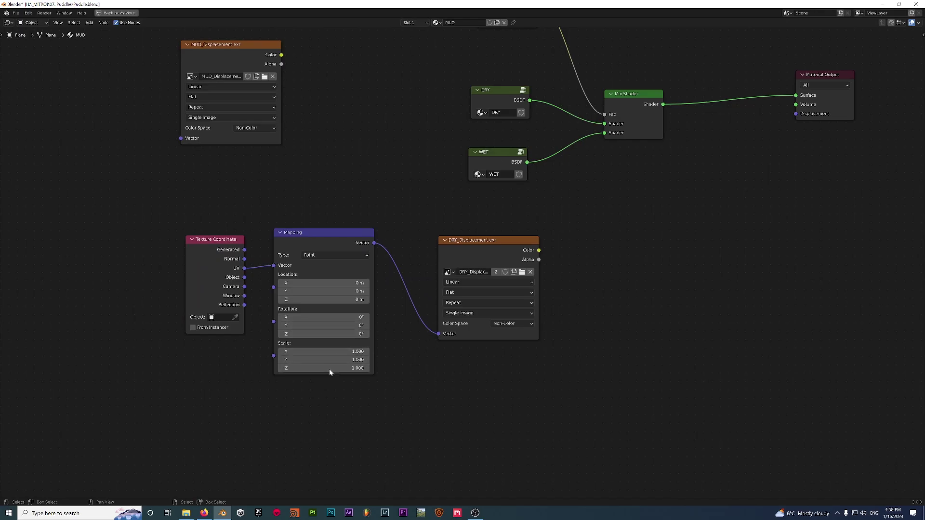
Step: Check the WET group's texture scale and set the Mapping scale for DRY_Displacement.exr to 2 on all axes
{"action": "left_click", "coordinate": [490, 165]}
{"action": "key", "text": "Tab"}
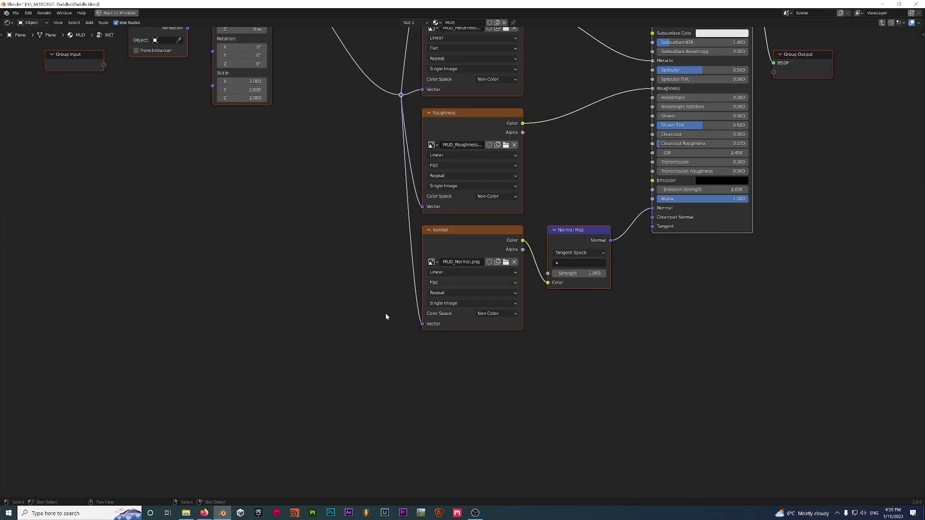
{"action": "key", "text": "Tab"}
{"action": "left_click_drag", "start_coordinate": [367, 351], "coordinate": [367, 368]}
{"action": "type", "text": "2"}
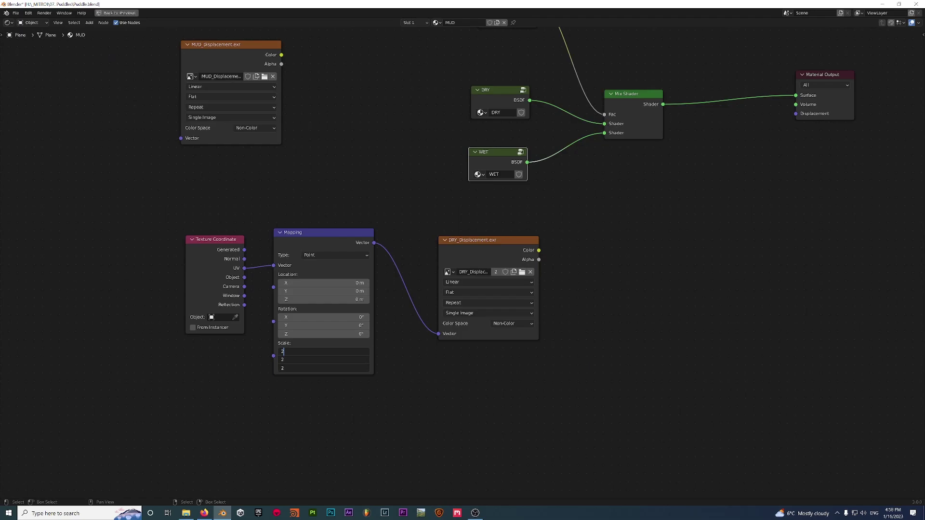
{"action": "key", "text": "Return"}
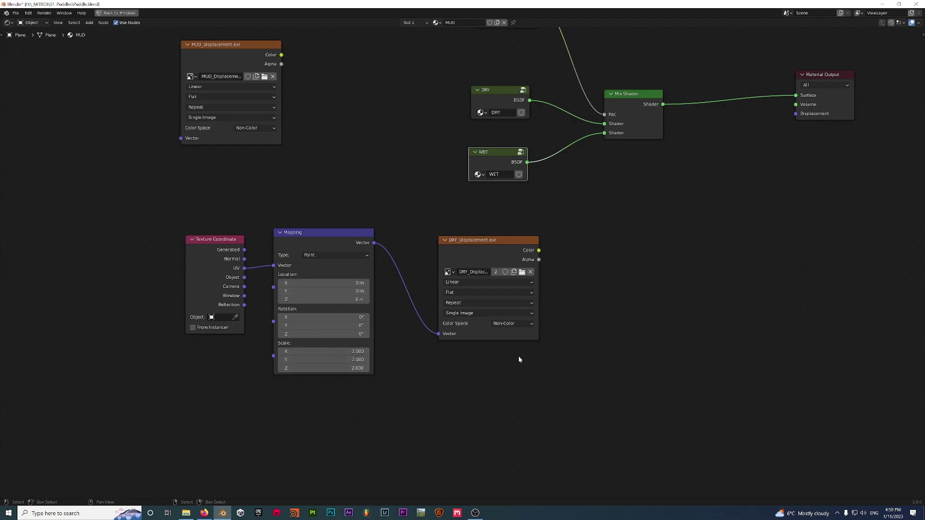
Step: Move the MUD_Displacement.exr node below the DRY_Displacement.exr node
{"action": "scroll", "coordinate": [459, 355], "scroll_direction": "down", "scroll_amount": 2}
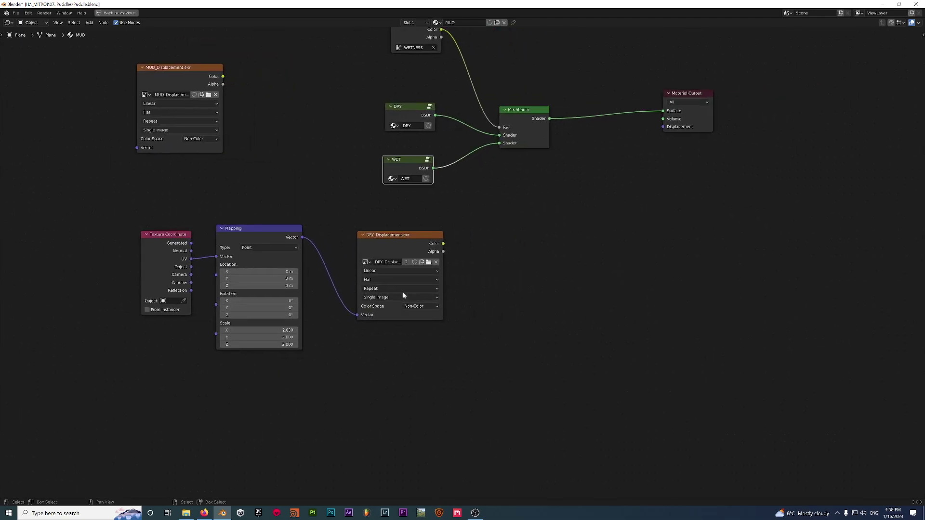
{"action": "middle_click_drag", "start_coordinate": [403, 292], "coordinate": [443, 281]}
{"action": "left_click_drag", "start_coordinate": [209, 37], "coordinate": [428, 400]}
{"action": "middle_click_drag", "start_coordinate": [490, 389], "coordinate": [502, 349]}
{"action": "left_click_drag", "start_coordinate": [421, 353], "coordinate": [423, 356]}
{"action": "middle_click_drag", "start_coordinate": [455, 363], "coordinate": [463, 338]}
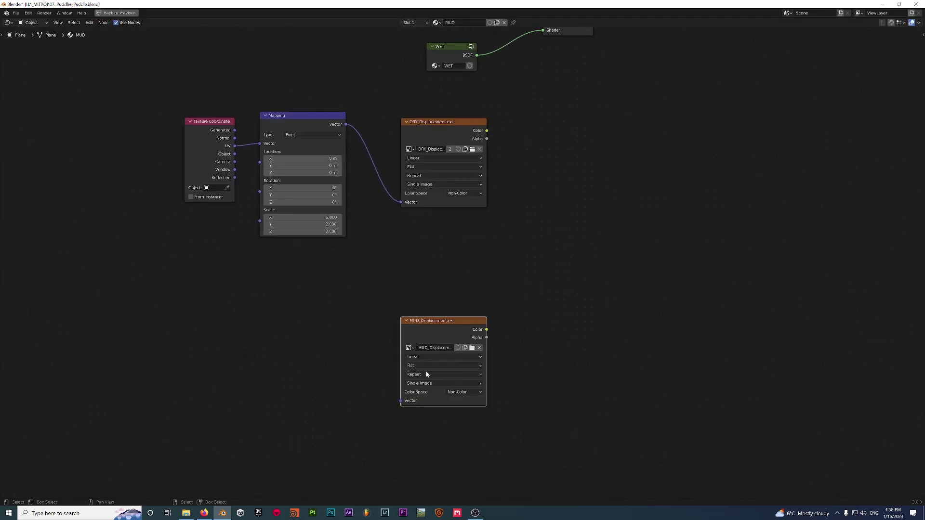
Step: Add Mapping and Texture Coordinate nodes to MUD_Displacement.exr, set the scale to 2 on all axes, and move the pair farther left
{"action": "key", "text": "ctrl+t"}
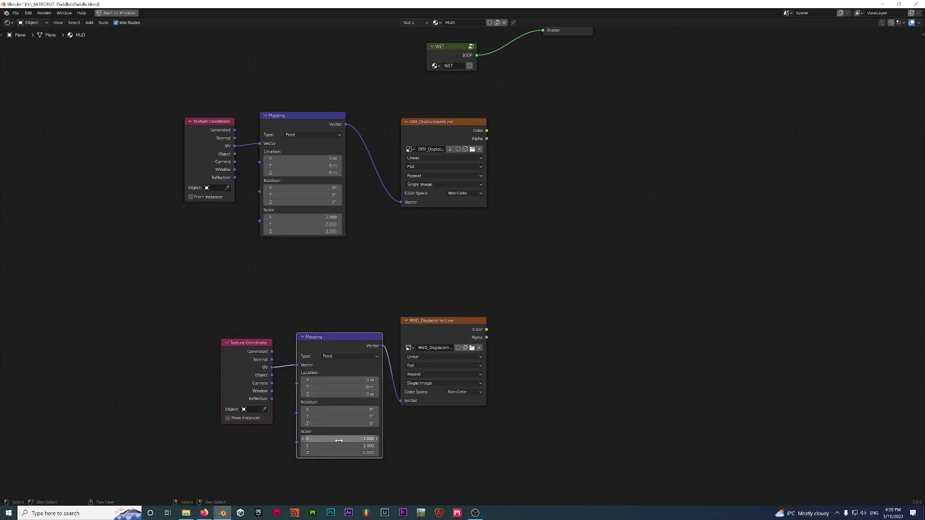
{"action": "left_click_drag", "start_coordinate": [318, 439], "coordinate": [318, 453]}
{"action": "type", "text": "2"}
{"action": "key", "text": "Return"}
{"action": "key", "text": "g"}
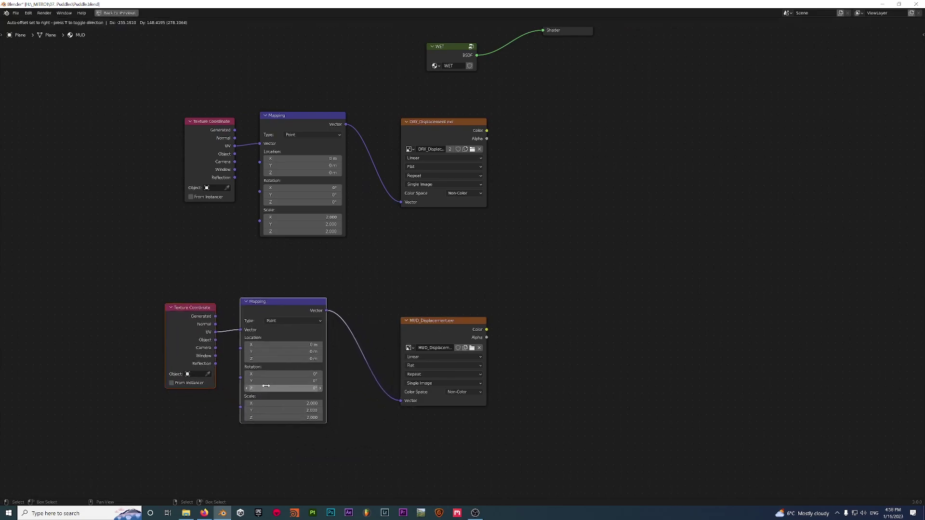
{"action": "left_click", "coordinate": [273, 387]}
{"action": "left_click", "coordinate": [449, 260]}
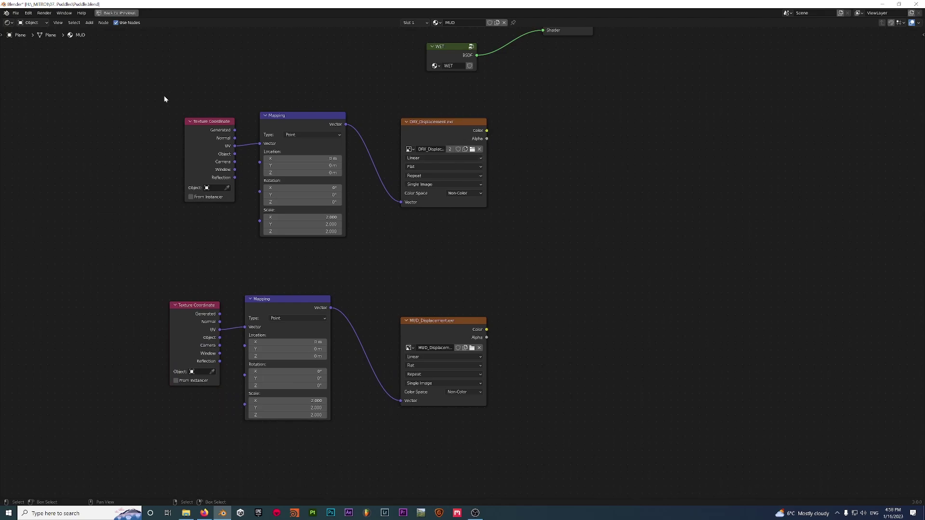
{"action": "left_click_drag", "start_coordinate": [166, 96], "coordinate": [523, 207]}
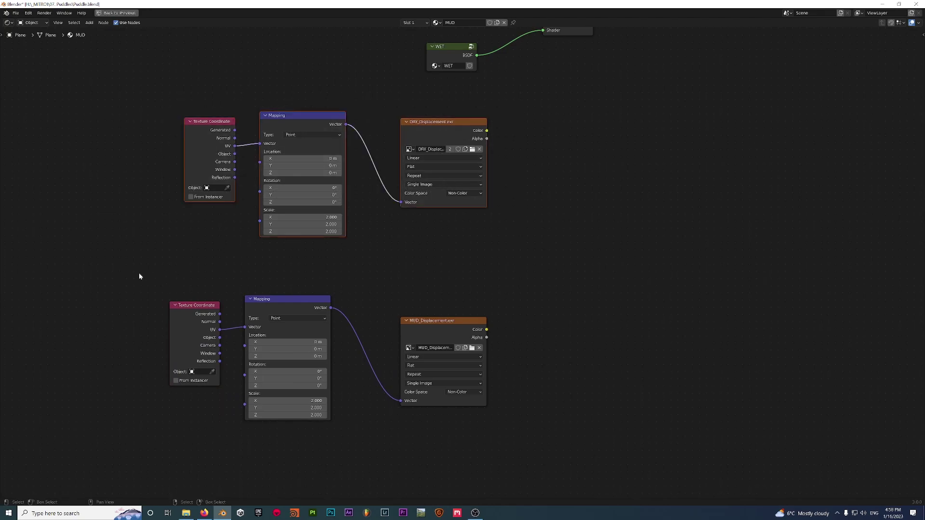
{"action": "left_click_drag", "start_coordinate": [139, 274], "coordinate": [523, 379]}
{"action": "left_click", "coordinate": [544, 304]}
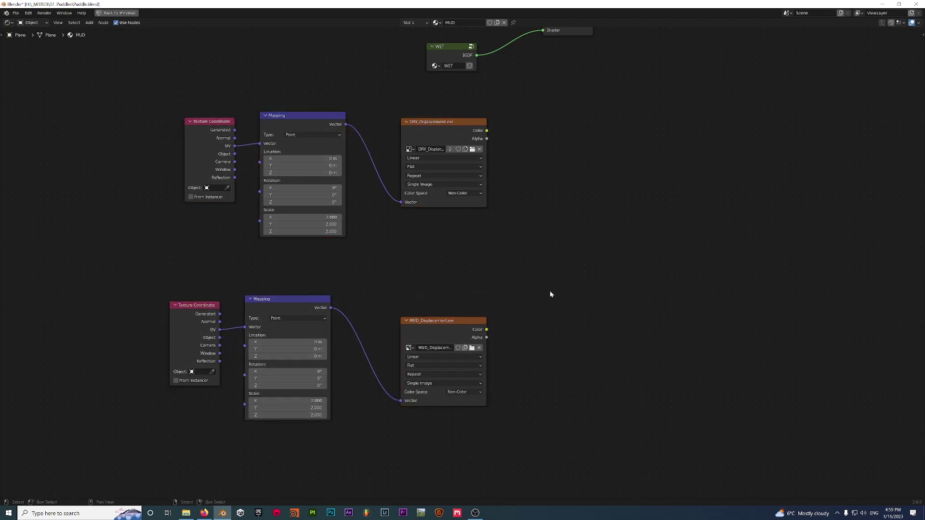
Step: Move the Mix Shader node slightly closer to the Material Output
{"action": "middle_click_drag", "start_coordinate": [592, 208], "coordinate": [504, 317]}
{"action": "middle_click_drag", "start_coordinate": [456, 169], "coordinate": [461, 286]}
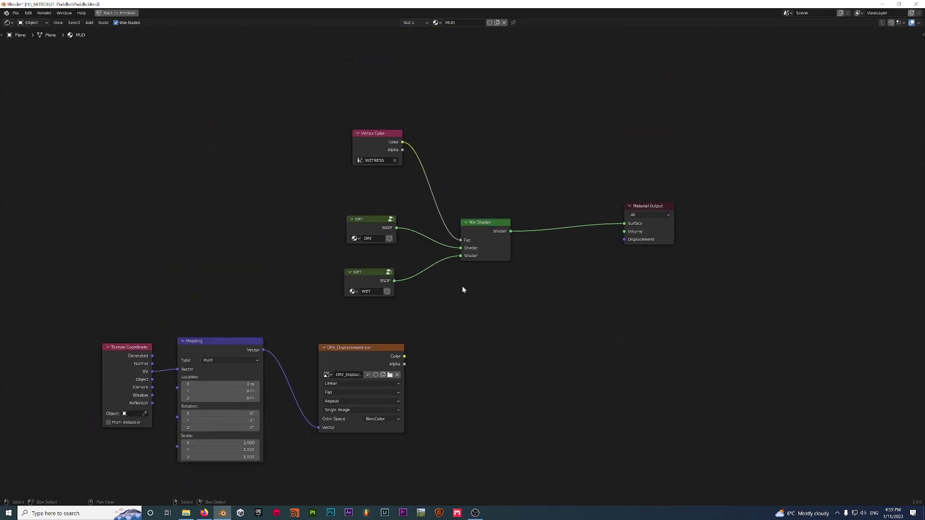
{"action": "middle_click_drag", "start_coordinate": [507, 318], "coordinate": [485, 236]}
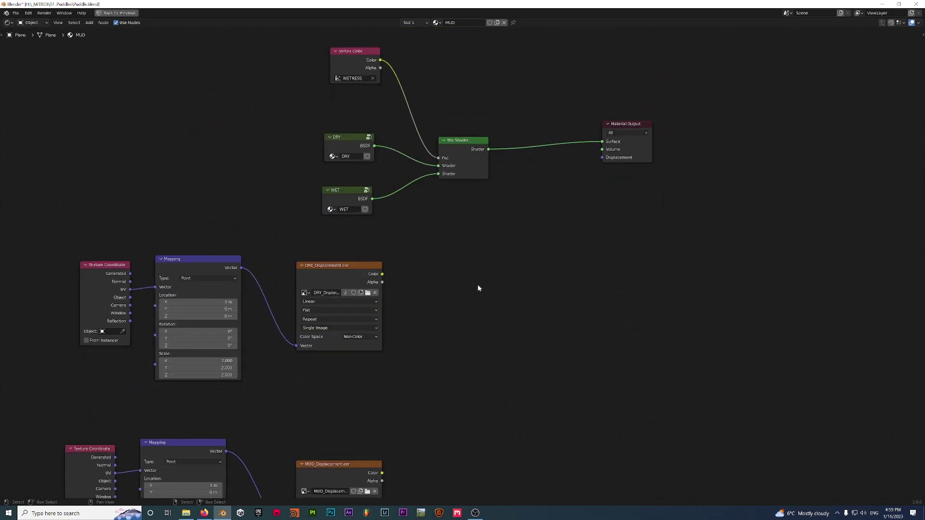
{"action": "left_click_drag", "start_coordinate": [467, 175], "coordinate": [487, 170]}
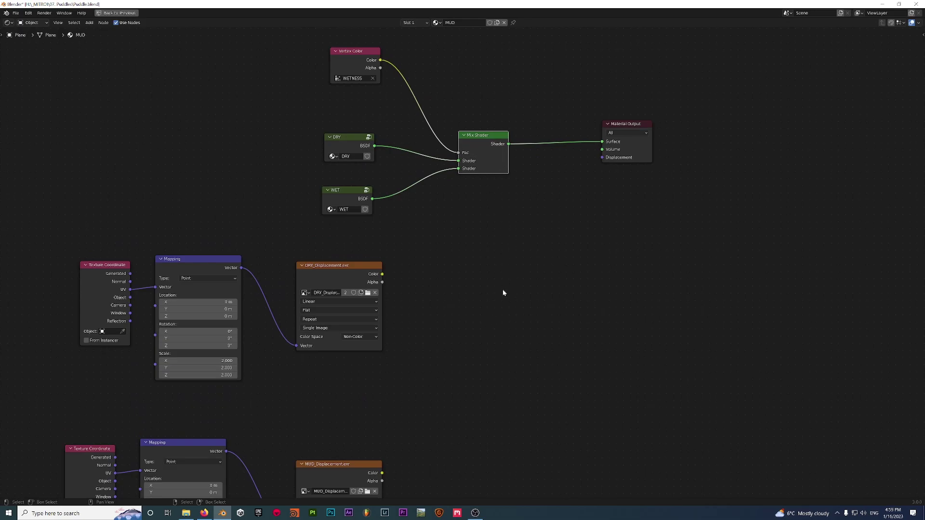
Step: Add a MixRGB node to the right of DRY_Displacement.exr, keeping its blending mode on Mix
{"action": "key", "text": "shift+a"}
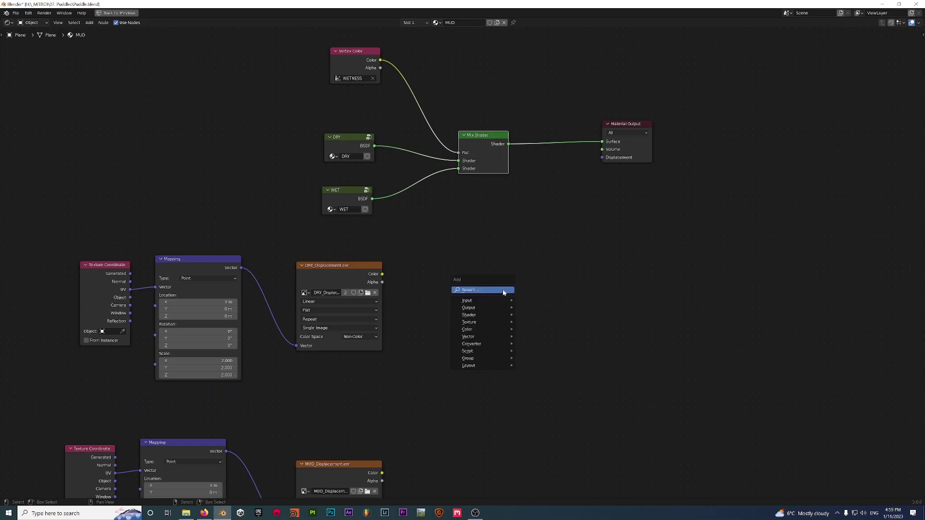
{"action": "left_click", "coordinate": [478, 291]}
{"action": "type", "text": "mix"}
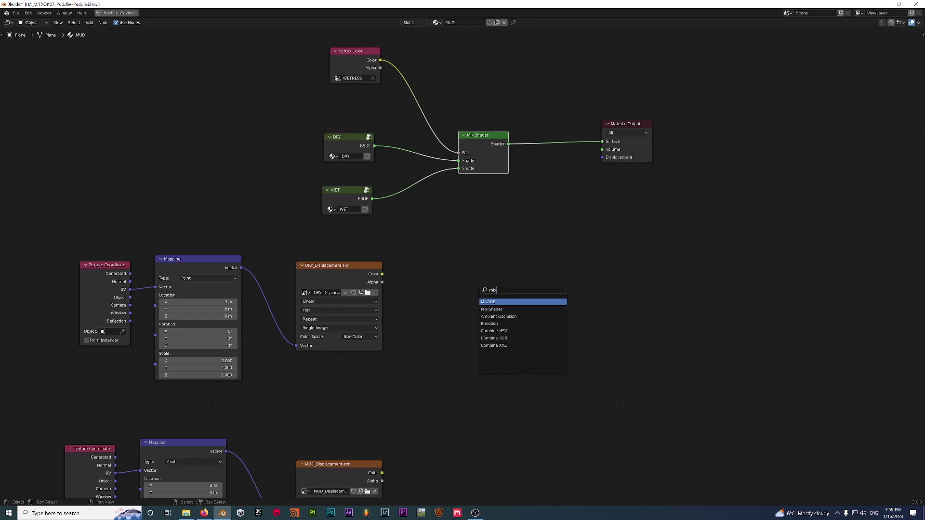
{"action": "key", "text": "Return"}
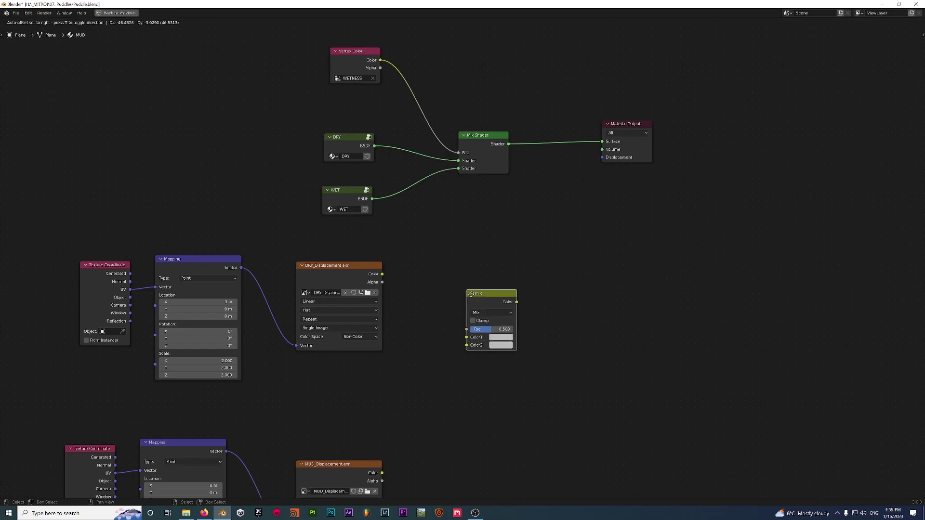
{"action": "left_click", "coordinate": [501, 295]}
{"action": "scroll", "coordinate": [560, 343], "scroll_direction": "up", "scroll_amount": 2}
{"action": "left_click", "coordinate": [560, 343]}
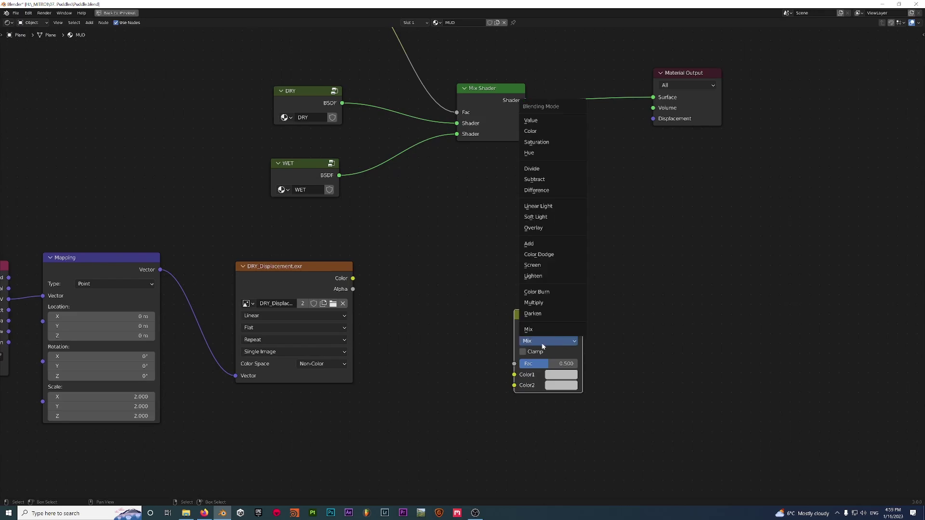
{"action": "left_click", "coordinate": [526, 342]}
Step: Connect the DRY_Displacement.exr color to Color1 of the Mix node and the MUD_Displacement.exr color to Color2
{"action": "middle_click_drag", "start_coordinate": [427, 391], "coordinate": [470, 300]}
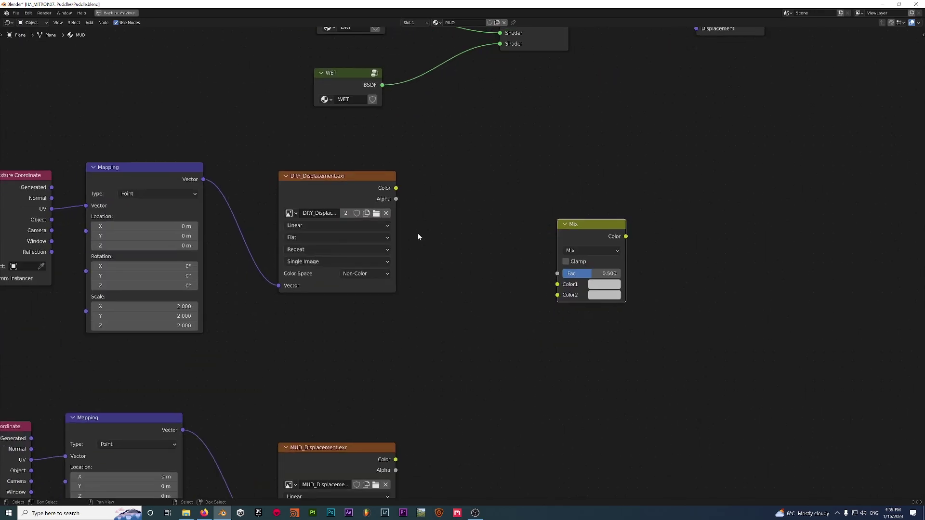
{"action": "scroll", "coordinate": [417, 233], "scroll_direction": "down", "scroll_amount": 1}
{"action": "left_click_drag", "start_coordinate": [406, 199], "coordinate": [544, 281]}
{"action": "middle_click_drag", "start_coordinate": [536, 352], "coordinate": [557, 305]}
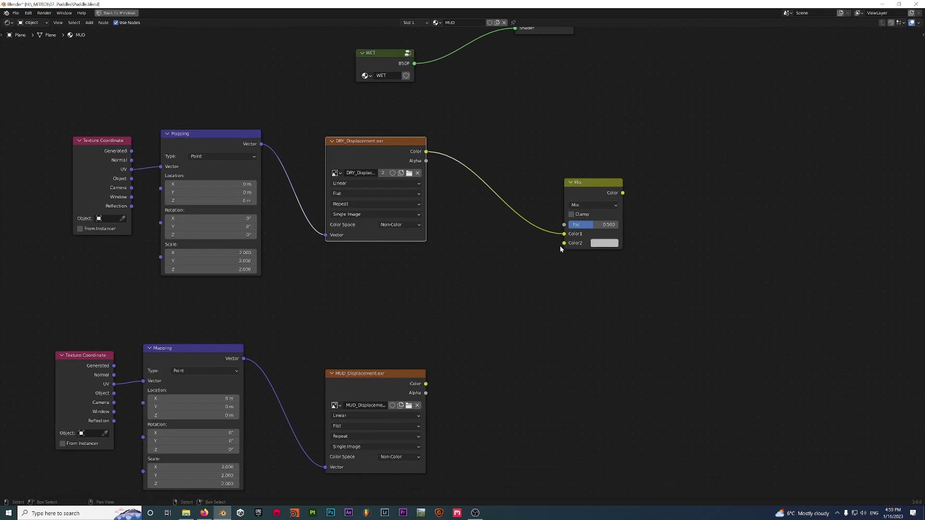
{"action": "left_click_drag", "start_coordinate": [564, 243], "coordinate": [428, 384]}
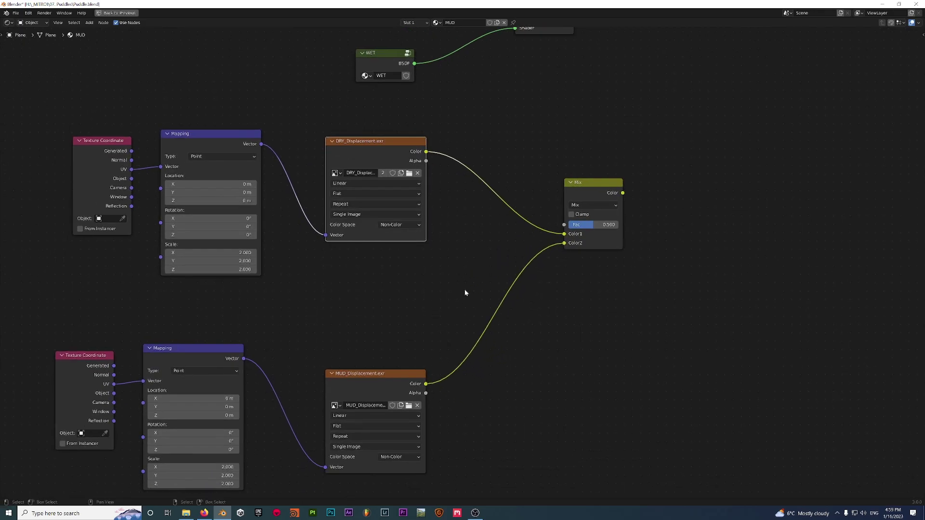
Step: Connect the WETNESS Vertex Color output to the Mix node's Fac and place the Mix node below the Mix Shader
{"action": "middle_click_drag", "start_coordinate": [502, 174], "coordinate": [478, 354]}
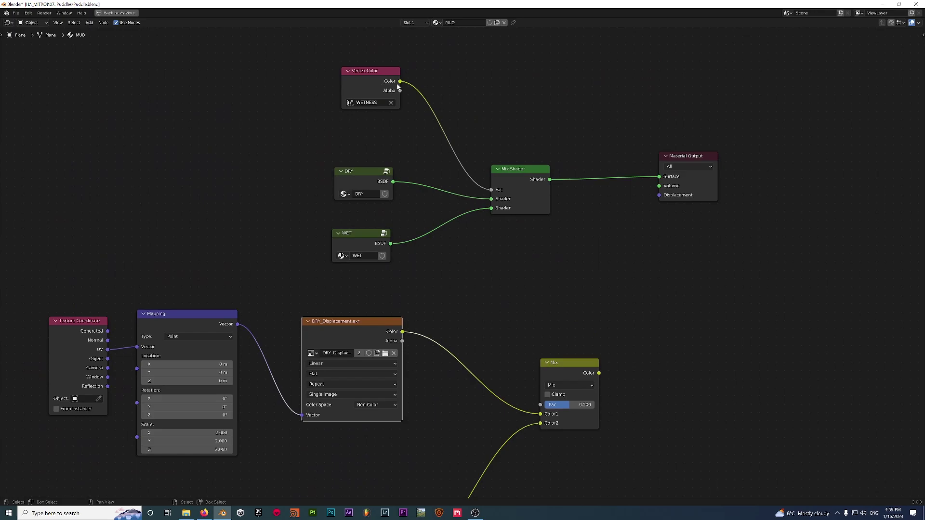
{"action": "left_click_drag", "start_coordinate": [400, 82], "coordinate": [511, 324]}
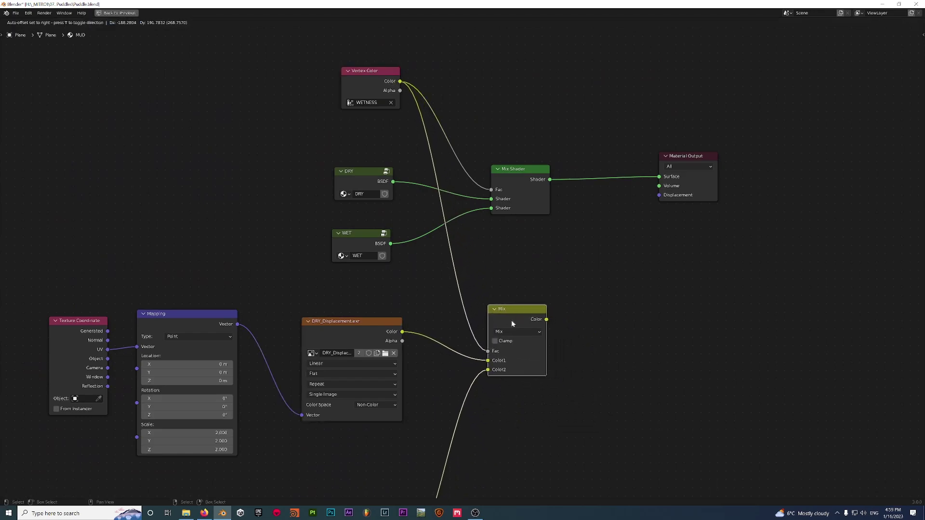
{"action": "mouse_move", "coordinate": [577, 332]}
{"action": "middle_mouse_down"}
{"action": "mouse_move", "coordinate": [645, 285]}
{"action": "mouse_move", "coordinate": [603, 253]}
{"action": "middle_mouse_up"}
Step: Group DRY_Displacement.exr with its Mapping and Texture Coordinate nodes, name the group DRY_DISPL, and place it below the WET group
{"action": "scroll", "coordinate": [603, 253], "scroll_direction": "down", "scroll_amount": 3}
{"action": "mouse_move", "coordinate": [117, 227]}
{"action": "left_mouse_down"}
{"action": "mouse_move", "coordinate": [371, 310]}
{"action": "mouse_move", "coordinate": [235, 217]}
{"action": "mouse_move", "coordinate": [182, 221]}
{"action": "mouse_move", "coordinate": [227, 269]}
{"action": "mouse_move", "coordinate": [438, 345]}
{"action": "left_mouse_up"}
{"action": "key", "text": "g"}
{"action": "left_click", "coordinate": [429, 327]}
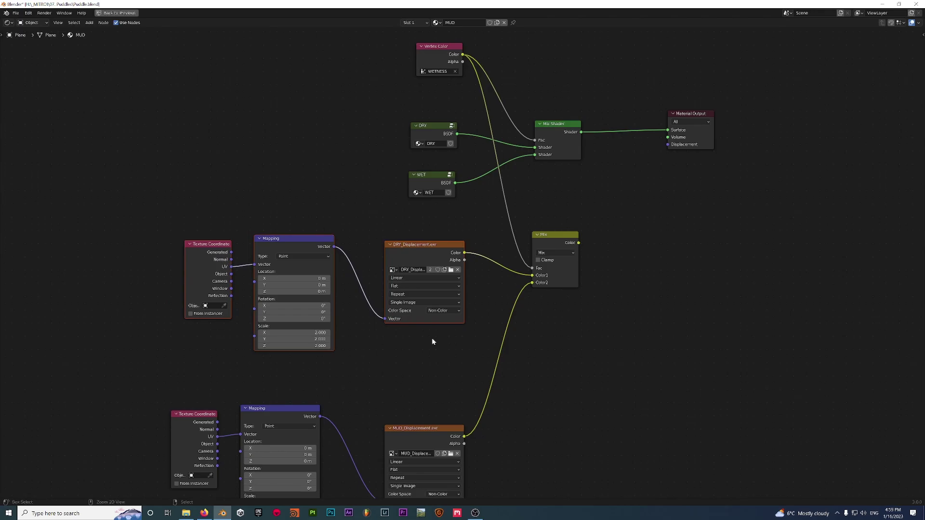
{"action": "key", "text": "ctrl+g"}
{"action": "key", "text": "Tab"}
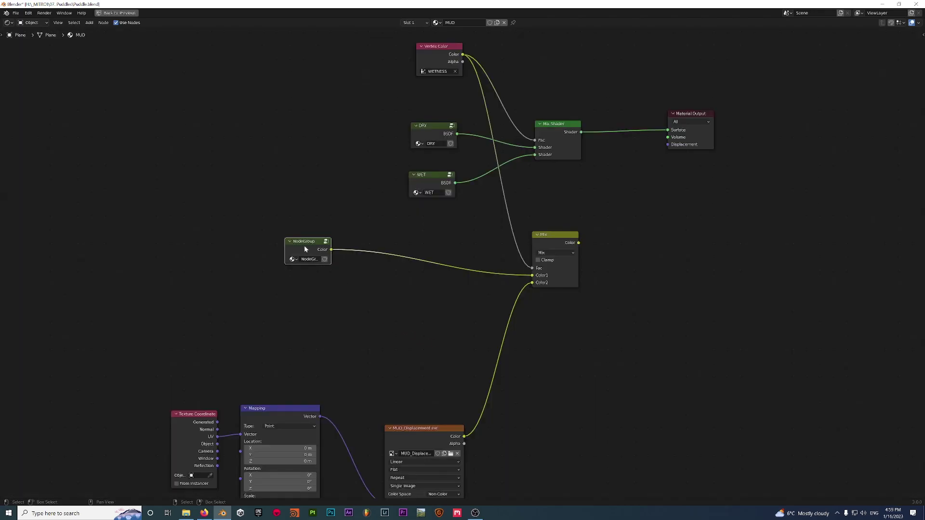
{"action": "left_click_drag", "start_coordinate": [305, 249], "coordinate": [416, 268]}
{"action": "double_click", "coordinate": [418, 278]}
{"action": "type", "text": "D"}
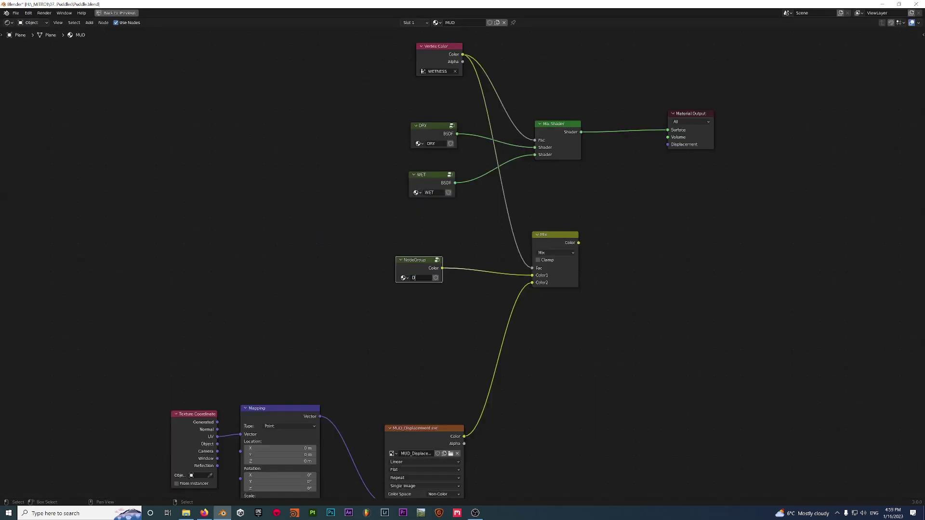
{"action": "type", "text": "RY_DISPL"}
{"action": "key", "text": "Return"}
Step: Group MUD_Displacement.exr with its Mapping and Texture Coordinate nodes, name the group WET_DISP, and place it below DRY_DISPL
{"action": "scroll", "coordinate": [408, 325], "scroll_direction": "down", "scroll_amount": 1}
{"action": "left_click_drag", "start_coordinate": [342, 427], "coordinate": [475, 467]}
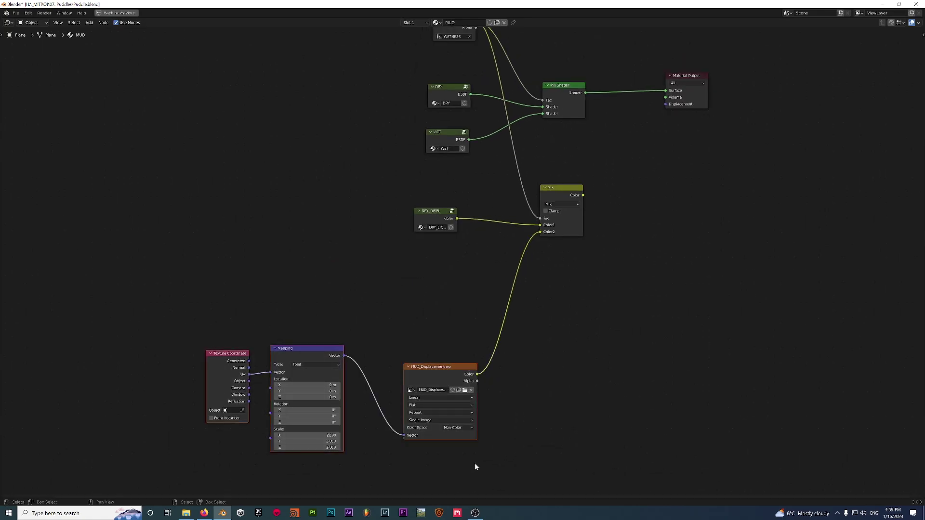
{"action": "key", "text": "ctrl+g"}
{"action": "key", "text": "Tab"}
{"action": "double_click", "coordinate": [328, 374]}
{"action": "type", "text": "W"}
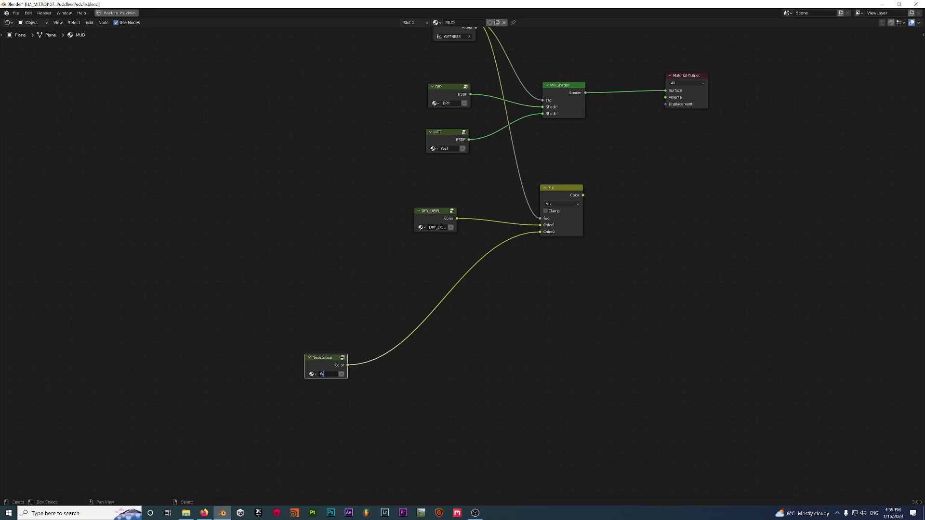
{"action": "type", "text": "ET_DISPL"}
{"action": "key", "text": "BackSpace"}
{"action": "key", "text": "Return"}
{"action": "key", "text": "g"}
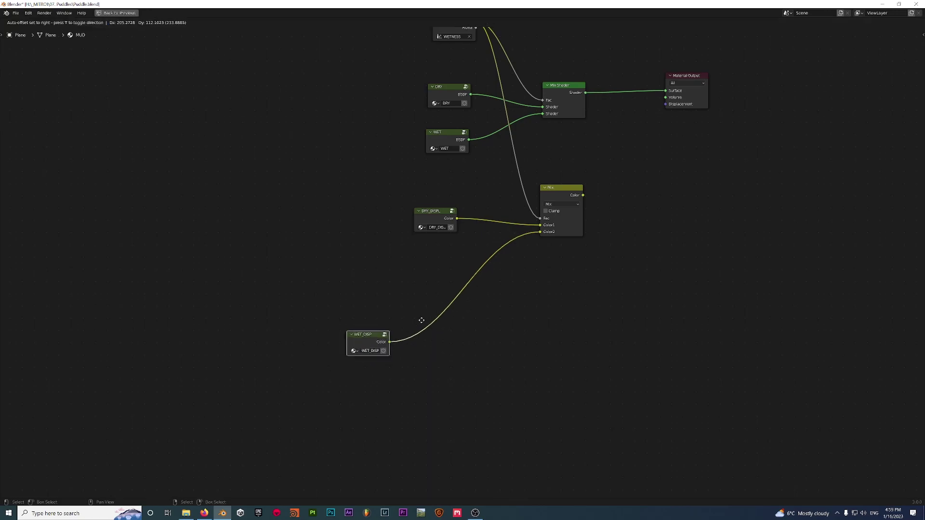
{"action": "left_click", "coordinate": [441, 274]}
Step: Align the DRY_DISPL group under the WET group and move the Material Output node farther right
{"action": "key", "text": "Home"}
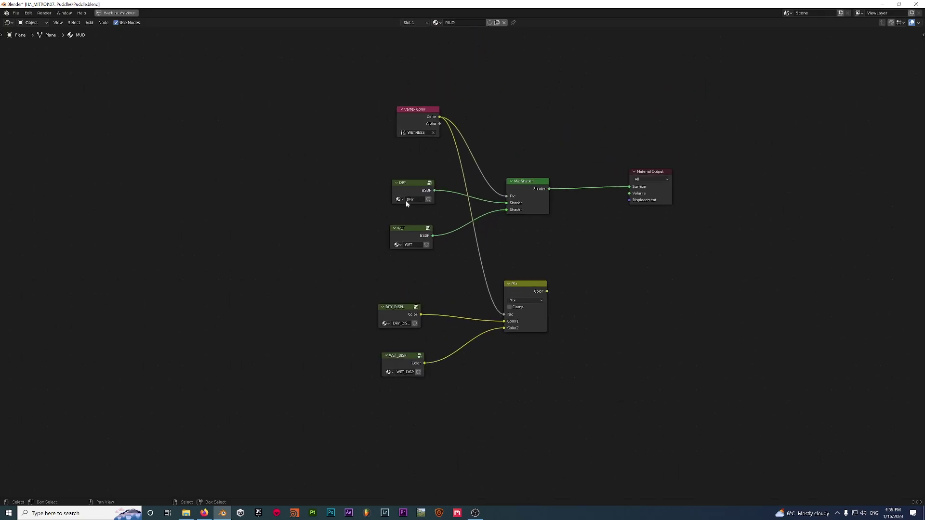
{"action": "left_click_drag", "start_coordinate": [399, 314], "coordinate": [407, 306]}
{"action": "scroll", "coordinate": [435, 334], "scroll_direction": "up", "scroll_amount": 1}
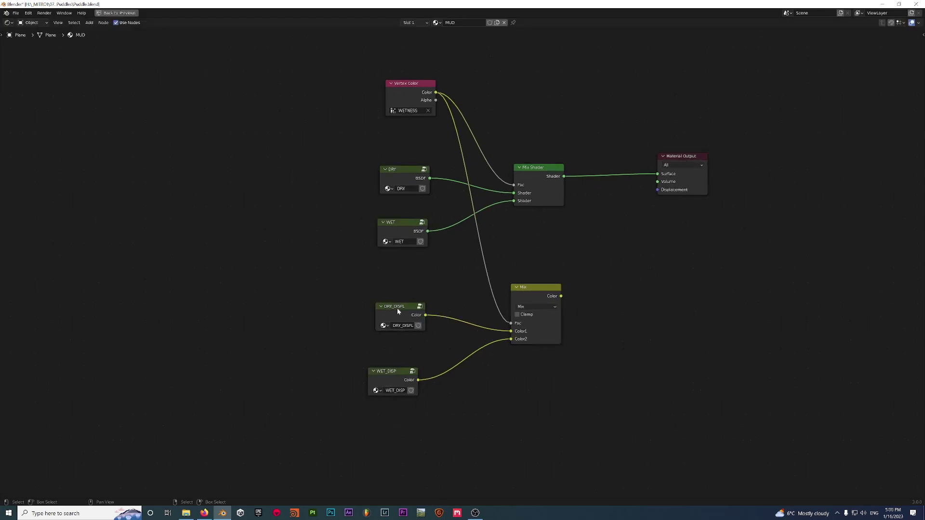
{"action": "key", "text": "Home"}
{"action": "left_click", "coordinate": [602, 212]}
{"action": "left_click_drag", "start_coordinate": [601, 212], "coordinate": [649, 215]}
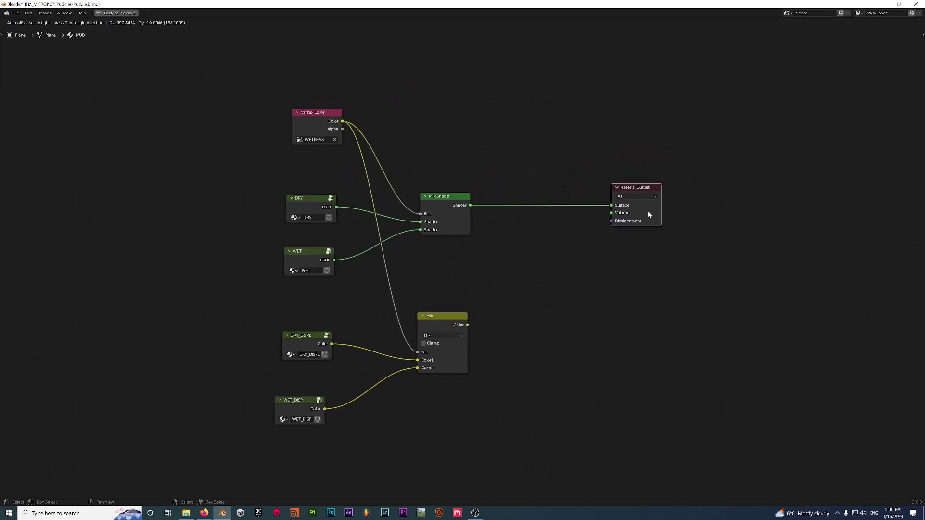
{"action": "left_click", "coordinate": [550, 299]}
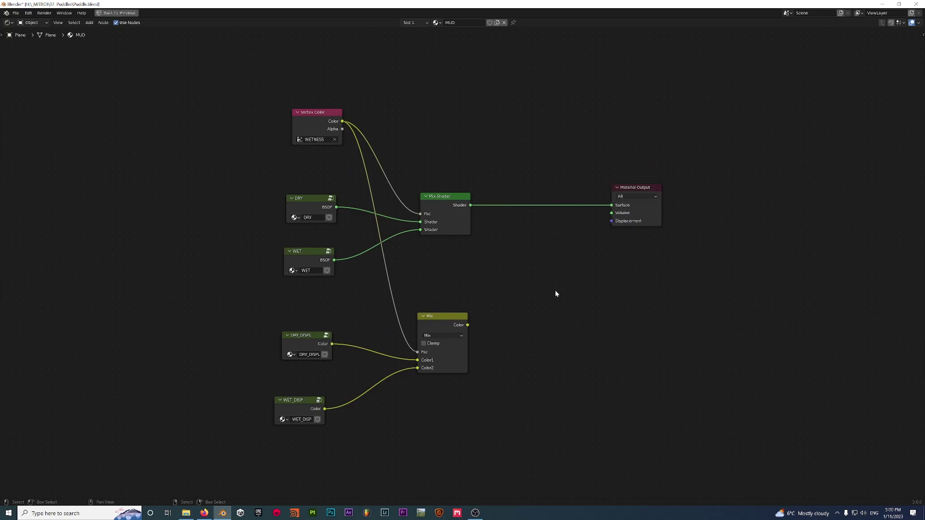
Step: Add a Displacement node between the Mix node and the Material Output
{"action": "key", "text": "shift+a"}
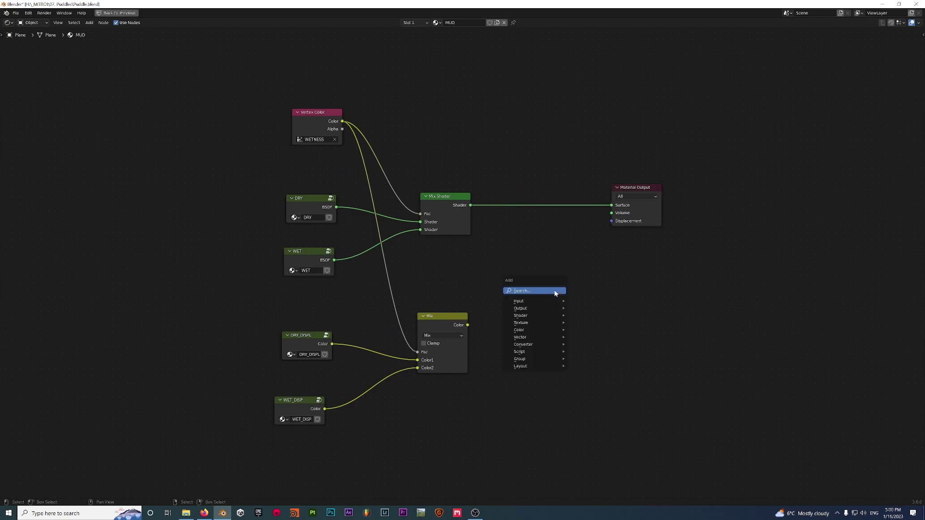
{"action": "left_click", "coordinate": [528, 292]}
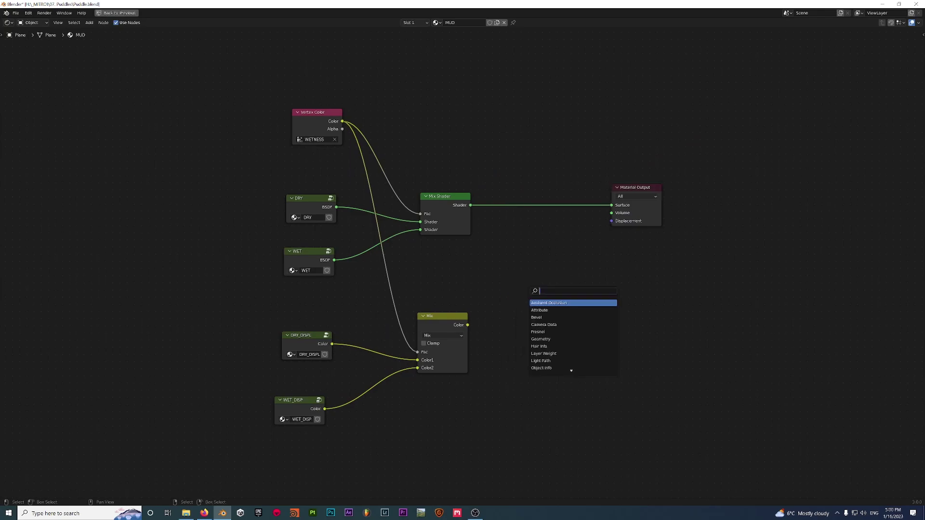
{"action": "type", "text": "disp"}
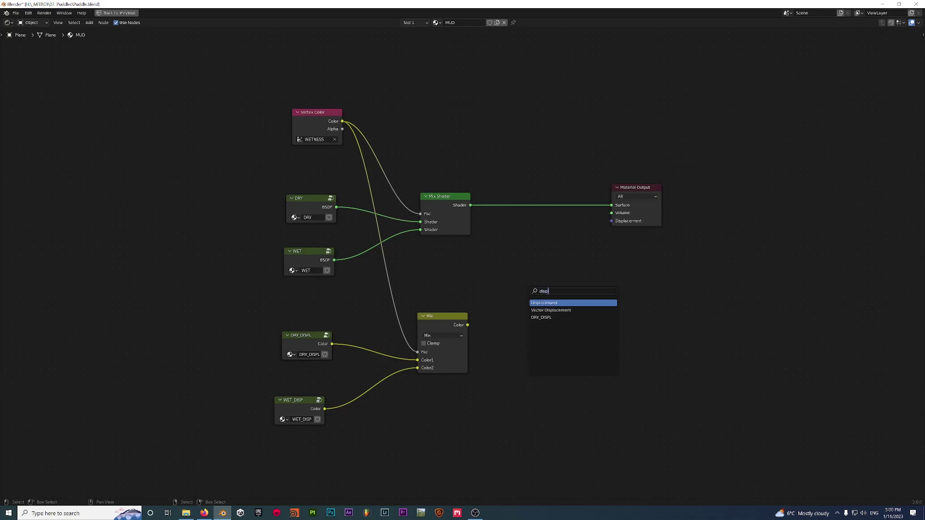
{"action": "key", "text": "Return"}
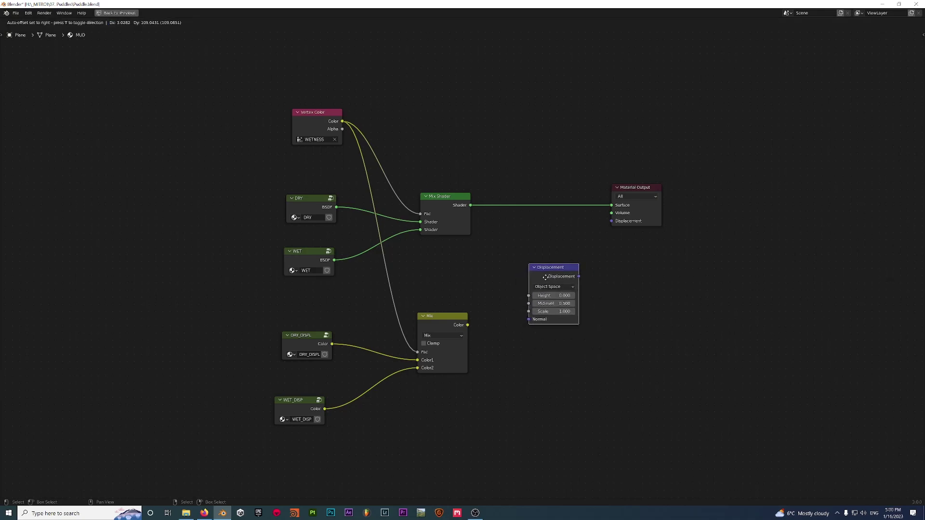
{"action": "left_click", "coordinate": [563, 282]}
Step: Connect the Mix node's Color to the Displacement node's Height and its Displacement output to the Material Output's Displacement
{"action": "scroll", "coordinate": [460, 336], "scroll_direction": "up", "scroll_amount": 2}
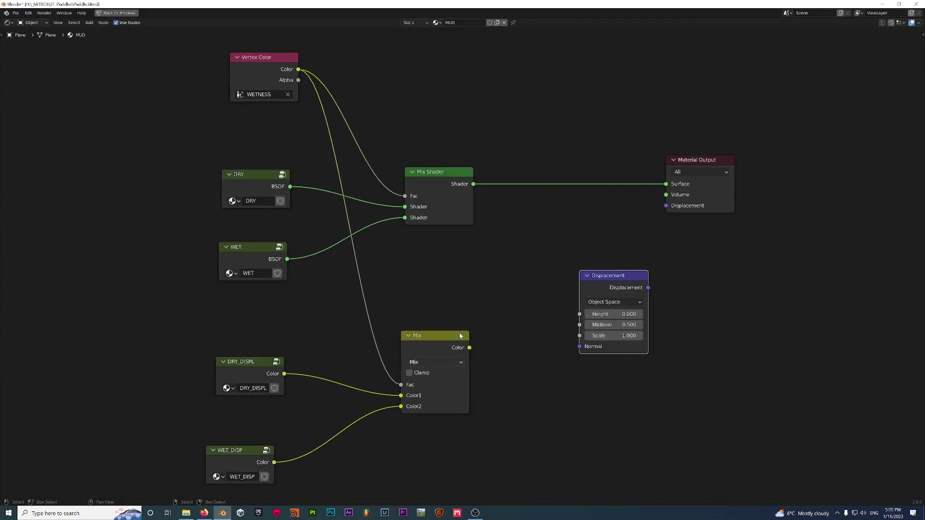
{"action": "left_click_drag", "start_coordinate": [470, 349], "coordinate": [666, 206]}
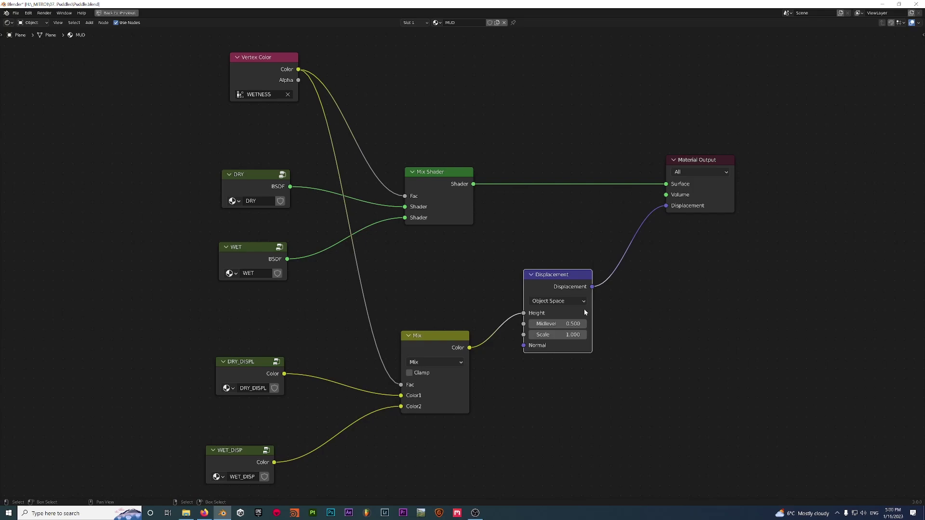
{"action": "left_click", "coordinate": [555, 282], "text": "shift"}
{"action": "left_click", "coordinate": [556, 280]}
{"action": "key", "text": "g"}
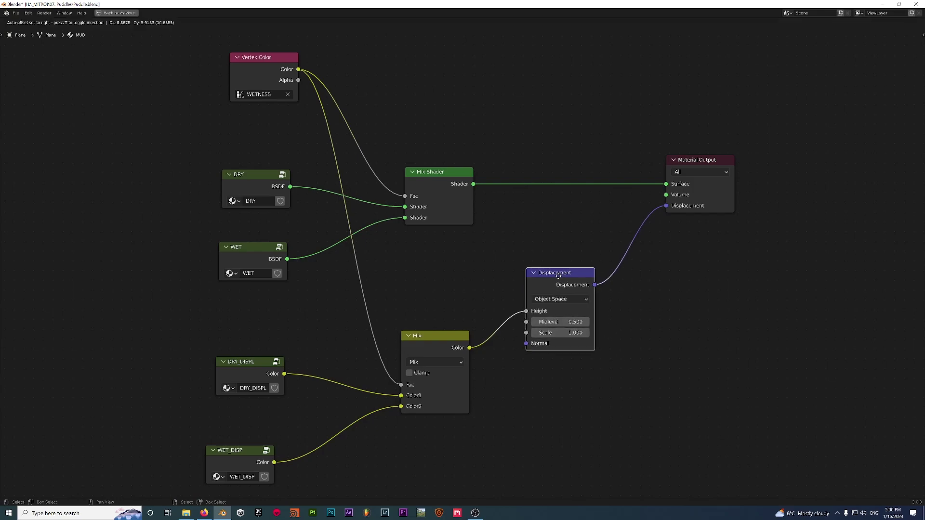
{"action": "right_click", "coordinate": [558, 276]}
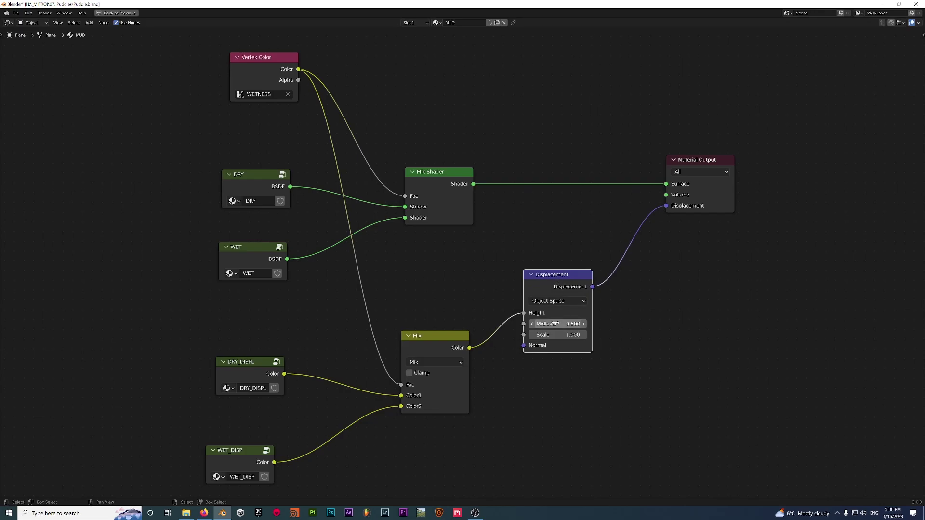
Step: Set the Displacement node's Scale to 0.1 and save the file
{"action": "scroll", "coordinate": [555, 391], "scroll_direction": "up", "scroll_amount": 3}
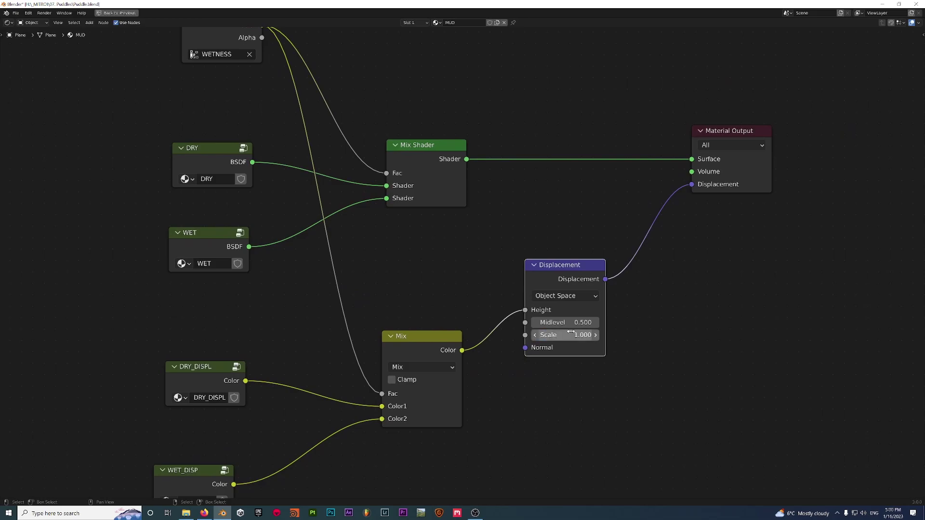
{"action": "left_click", "coordinate": [561, 335]}
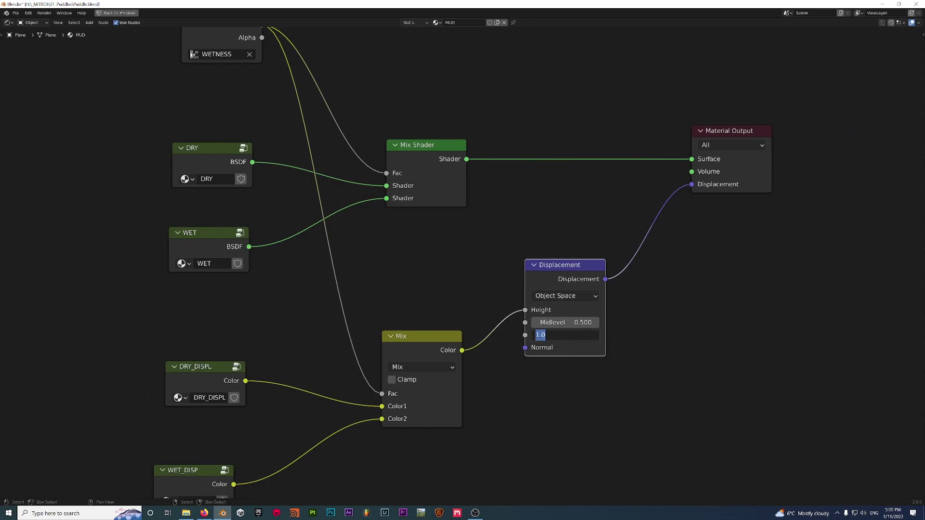
{"action": "type", "text": "0.1"}
{"action": "key", "text": "Return"}
{"action": "scroll", "coordinate": [563, 366], "scroll_direction": "down", "scroll_amount": 2}
{"action": "key", "text": "ctrl+s"}
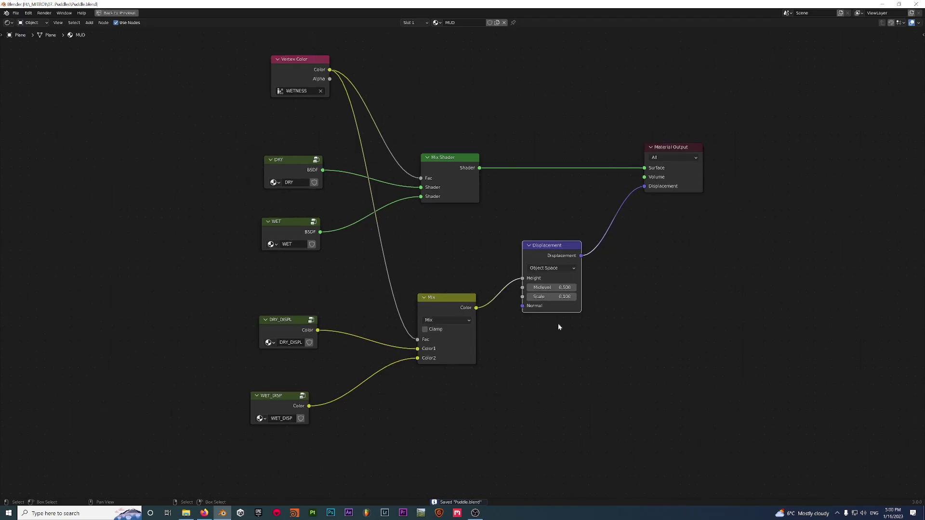
Step: Restore the full workspace layout and display the plane in Rendered viewport shading
{"action": "key", "text": "ctrl+space"}
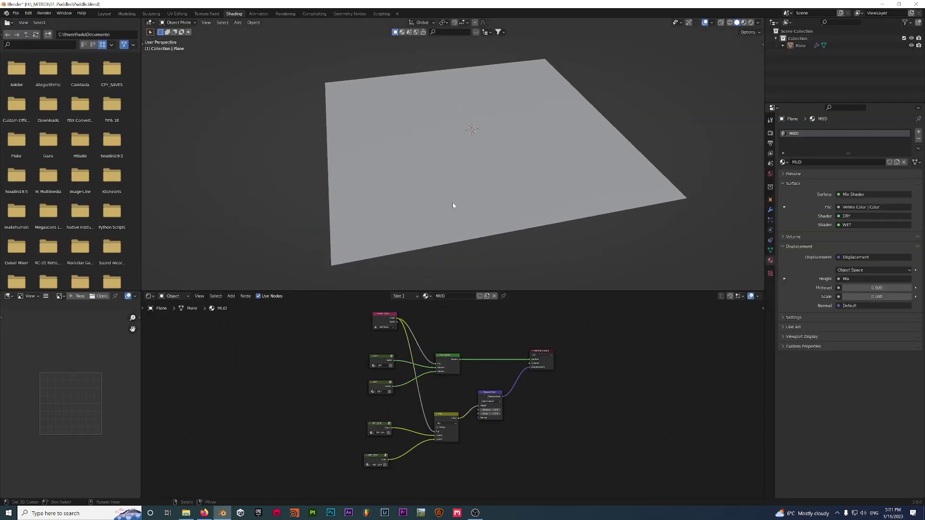
{"action": "middle_click_drag", "start_coordinate": [454, 206], "coordinate": [459, 202]}
{"action": "key", "text": "z"}
{"action": "left_click", "coordinate": [461, 174]}
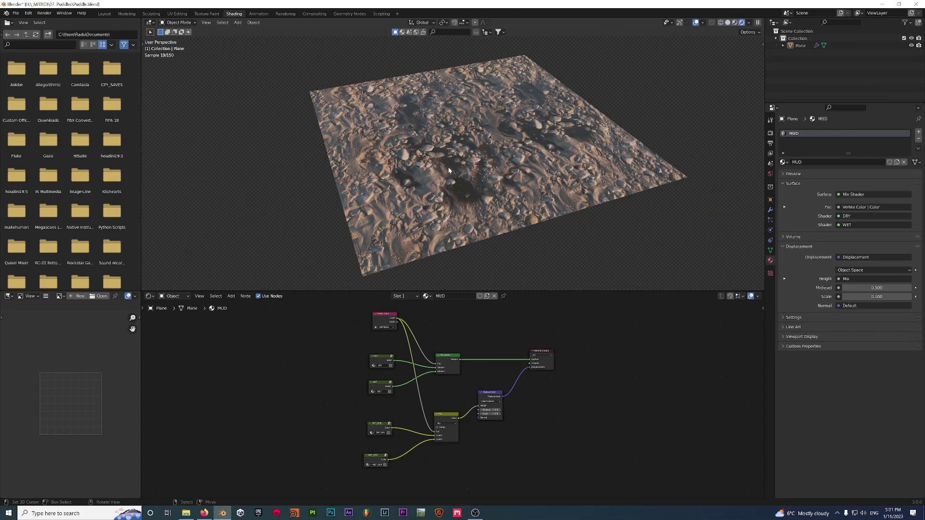
Step: Examine the rendered mud surface's relief and wet patches in a maximized viewport, and return to Solid shading in the normal layout
{"action": "key", "text": "ctrl+space"}
{"action": "middle_click_drag", "start_coordinate": [449, 170], "coordinate": [501, 109]}
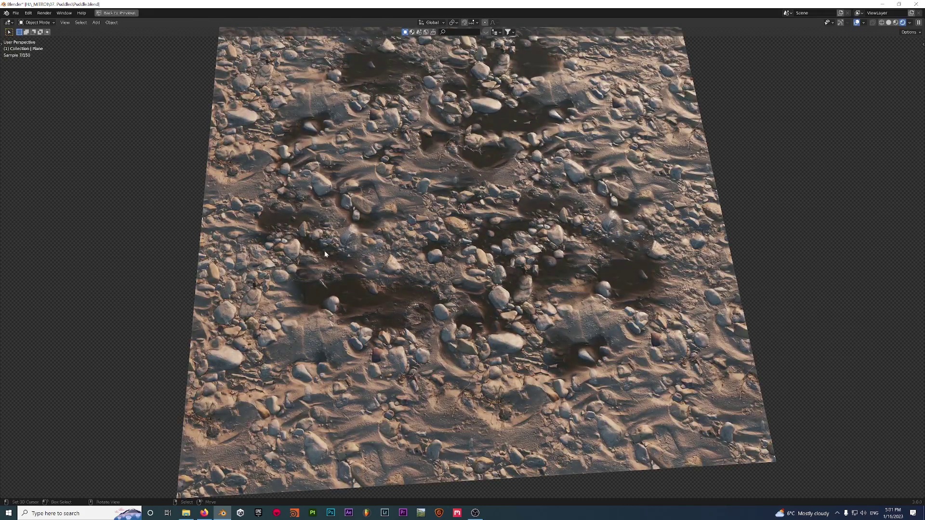
{"action": "scroll", "coordinate": [325, 250], "scroll_direction": "down", "scroll_amount": 2}
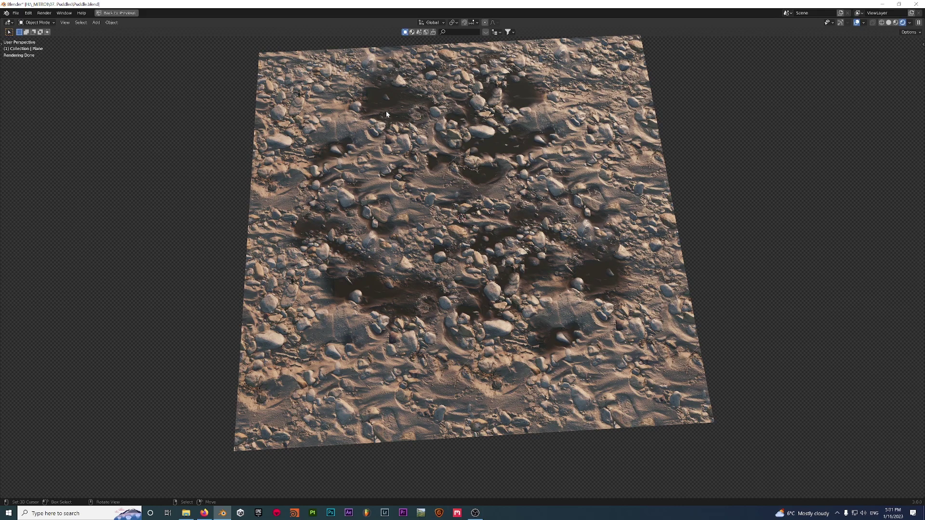
{"action": "mouse_move", "coordinate": [407, 147]}
{"action": "middle_mouse_down"}
{"action": "mouse_move", "coordinate": [542, 282]}
{"action": "mouse_move", "coordinate": [566, 275]}
{"action": "mouse_move", "coordinate": [518, 267]}
{"action": "mouse_move", "coordinate": [482, 300]}
{"action": "mouse_move", "coordinate": [461, 282]}
{"action": "middle_mouse_up"}
{"action": "scroll", "coordinate": [495, 239], "scroll_direction": "up", "scroll_amount": 3}
{"action": "key", "text": "ctrl+space"}
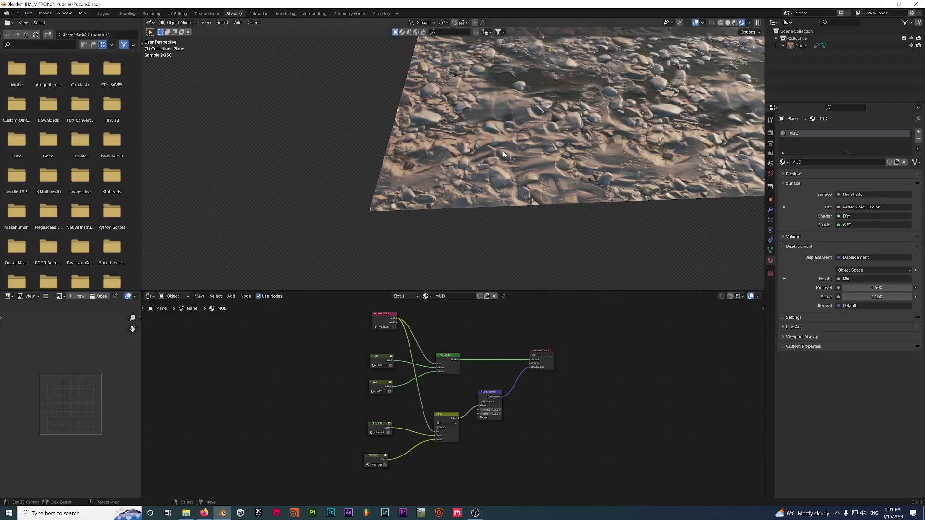
{"action": "mouse_move", "coordinate": [455, 207]}
{"action": "middle_mouse_down"}
{"action": "mouse_move", "coordinate": [398, 231]}
{"action": "mouse_move", "coordinate": [452, 187]}
{"action": "mouse_move", "coordinate": [453, 171]}
{"action": "middle_mouse_up"}
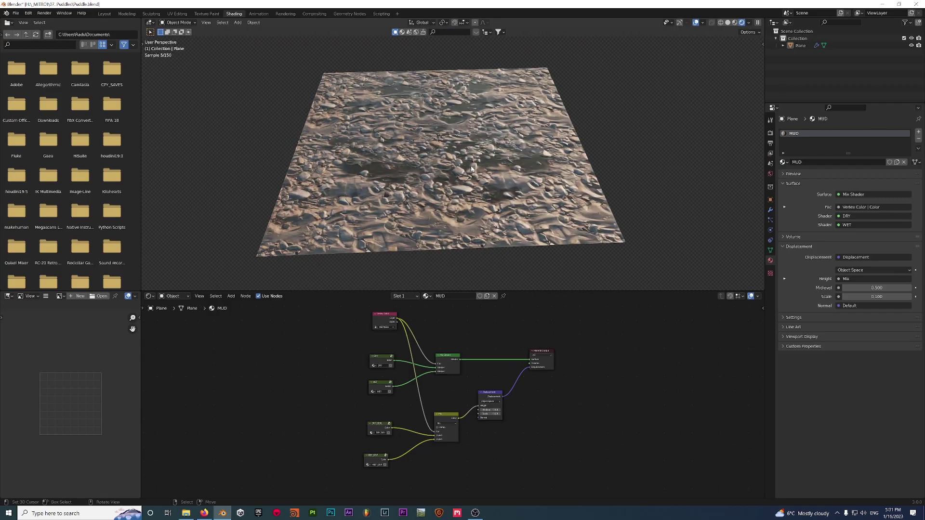
{"action": "key", "text": "z"}
{"action": "left_click", "coordinate": [483, 173]}
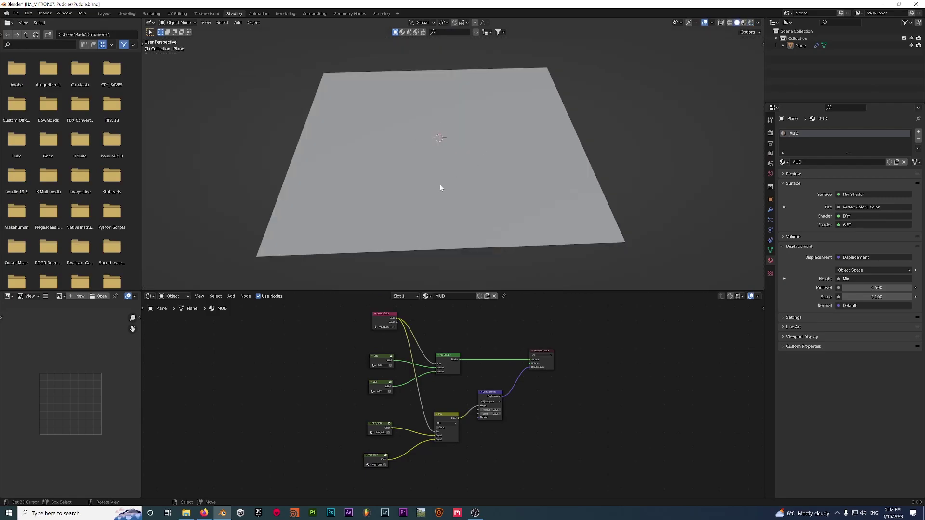
Step: Select the plane and expand the Settings of its MUD material
{"action": "left_click", "coordinate": [530, 208]}
{"action": "scroll", "coordinate": [508, 415], "scroll_direction": "up", "scroll_amount": 4}
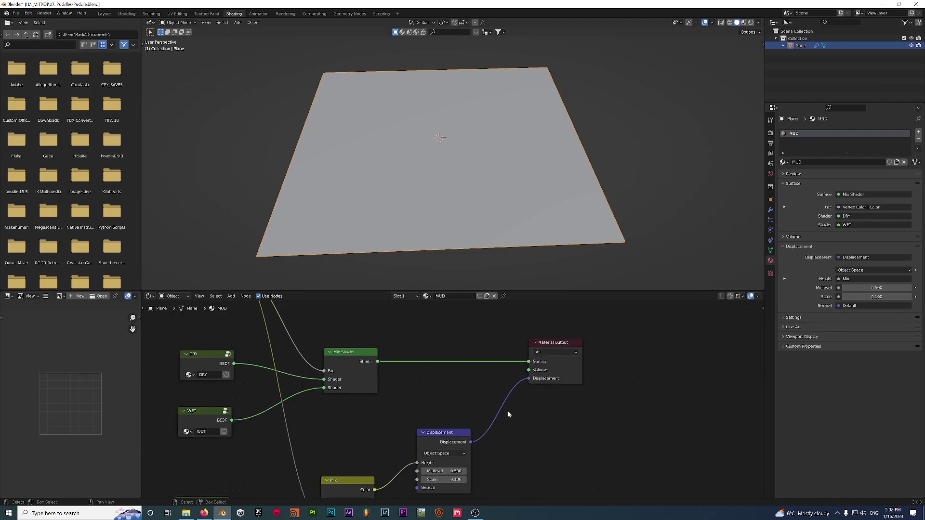
{"action": "scroll", "coordinate": [540, 397], "scroll_direction": "down", "scroll_amount": 3}
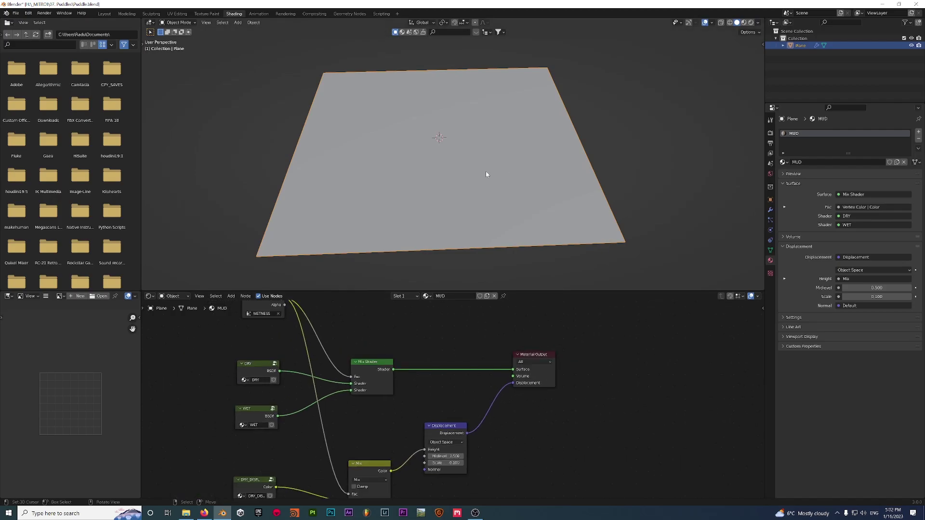
{"action": "middle_click_drag", "start_coordinate": [487, 174], "coordinate": [484, 173]}
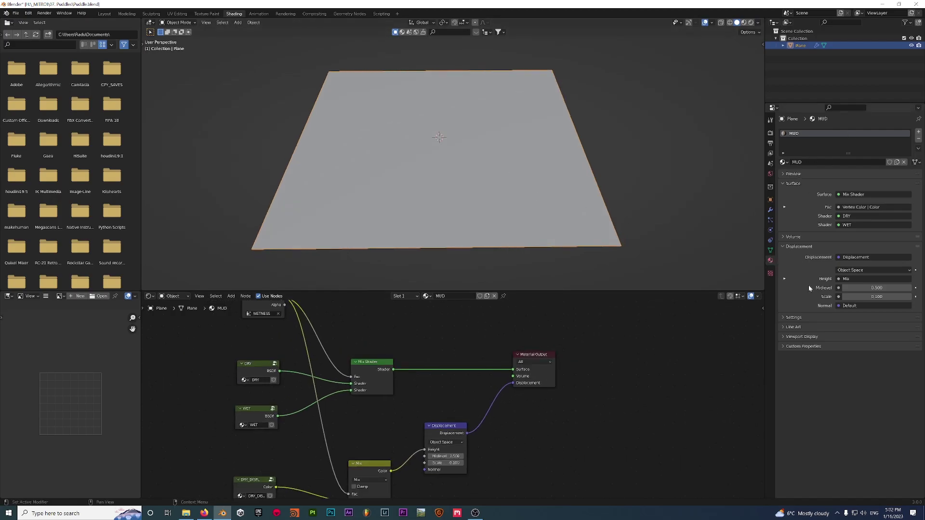
{"action": "left_click", "coordinate": [794, 319]}
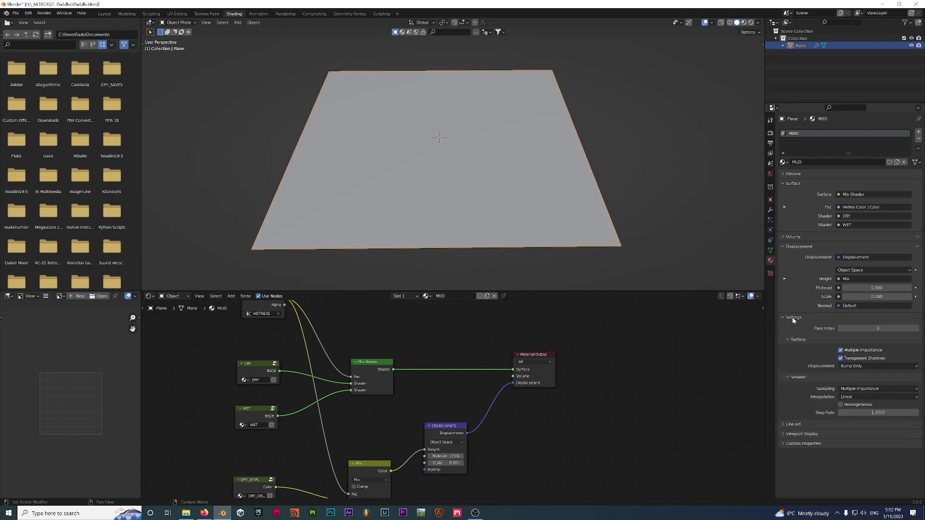
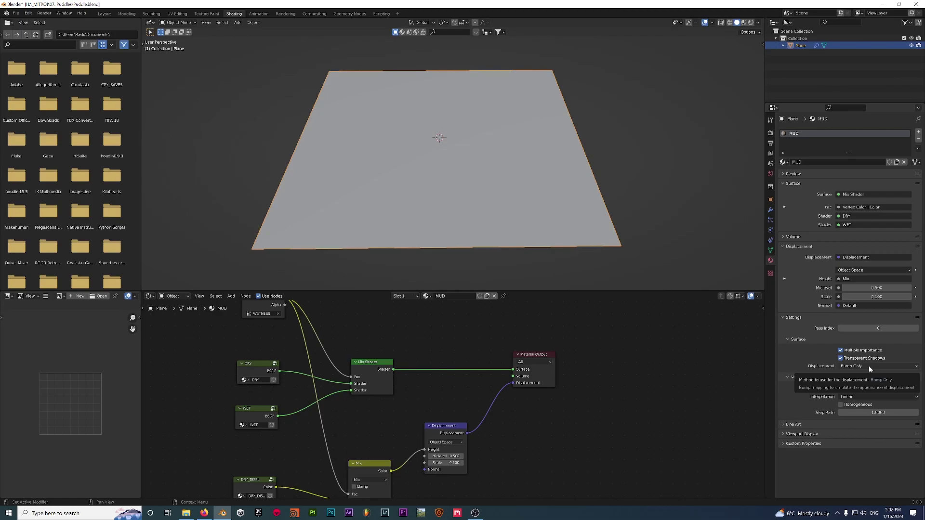
Step: Set the MUD material's displacement method to Displacement and Bump, and display the plane in Rendered viewport shading
{"action": "left_click", "coordinate": [870, 367]}
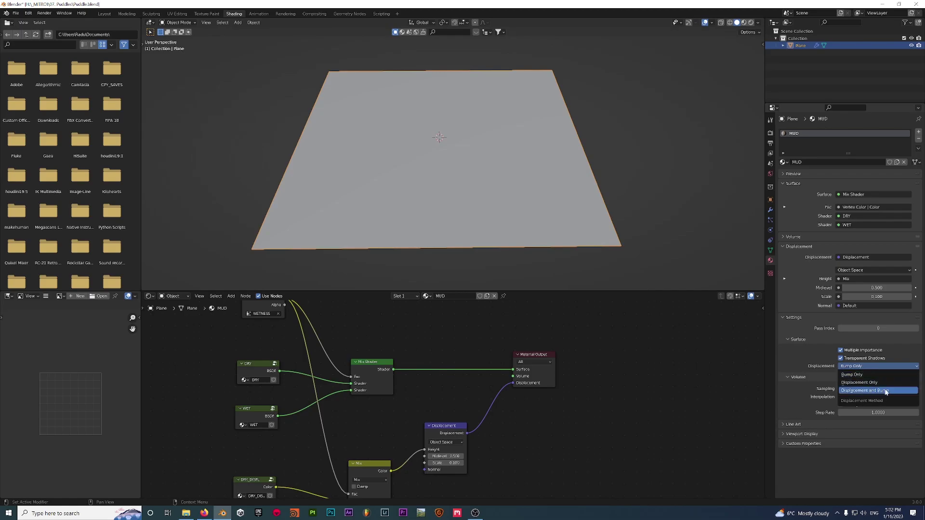
{"action": "left_click", "coordinate": [886, 393]}
{"action": "middle_click_drag", "start_coordinate": [591, 190], "coordinate": [529, 159]}
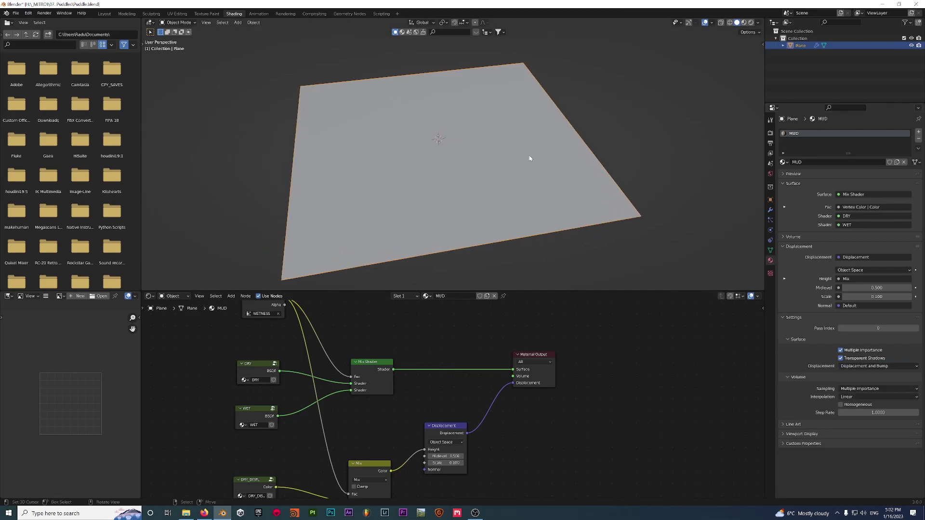
{"action": "key", "text": "z"}
{"action": "left_click", "coordinate": [518, 182]}
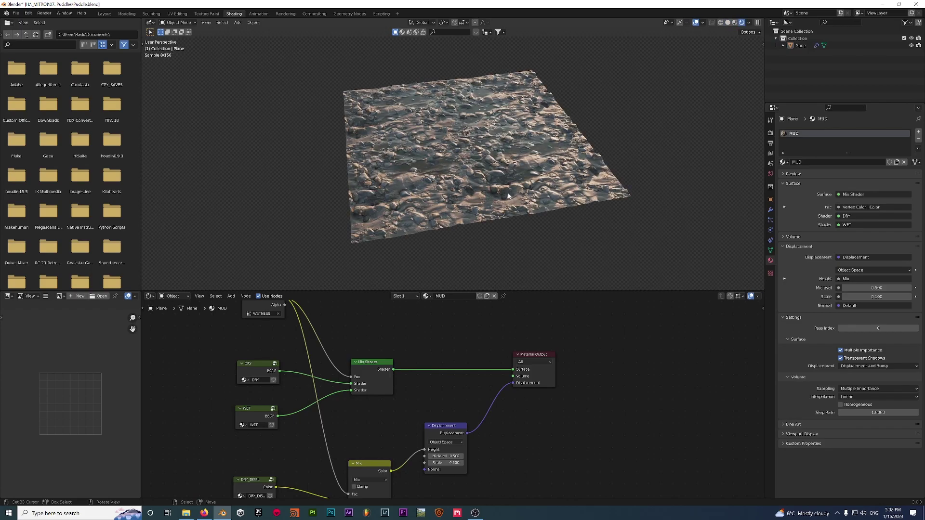
Step: Examine the displaced relief of the rendered mud up close, and show the plane's modifiers
{"action": "key", "text": "ctrl+space"}
{"action": "mouse_move", "coordinate": [506, 298]}
{"action": "middle_mouse_down"}
{"action": "mouse_move", "coordinate": [527, 292]}
{"action": "mouse_move", "coordinate": [482, 255]}
{"action": "mouse_move", "coordinate": [476, 304]}
{"action": "middle_mouse_up"}
{"action": "scroll", "coordinate": [526, 296], "scroll_direction": "up", "scroll_amount": 3}
{"action": "scroll", "coordinate": [492, 246], "scroll_direction": "up", "scroll_amount": 2}
{"action": "key", "text": "ctrl+space"}
{"action": "scroll", "coordinate": [506, 226], "scroll_direction": "down", "scroll_amount": 3}
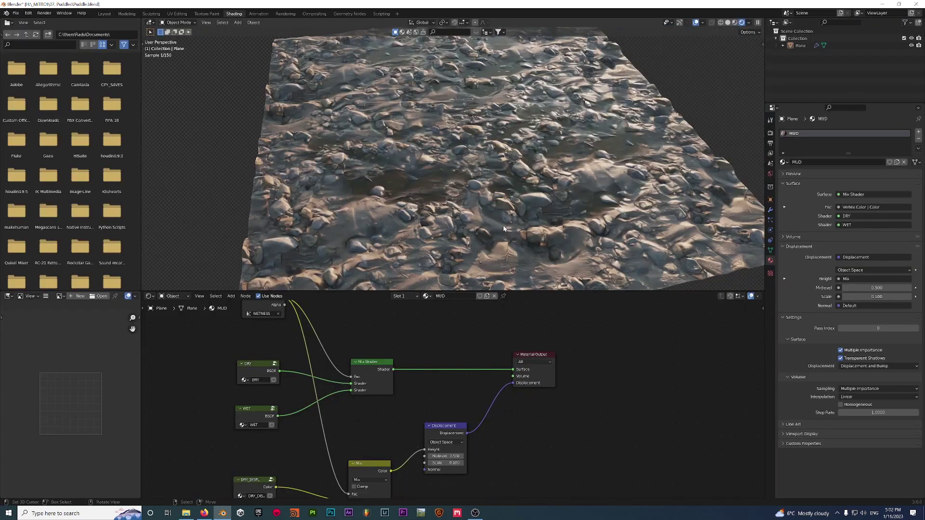
{"action": "middle_click_drag", "start_coordinate": [509, 222], "coordinate": [518, 217]}
{"action": "left_click", "coordinate": [771, 210]}
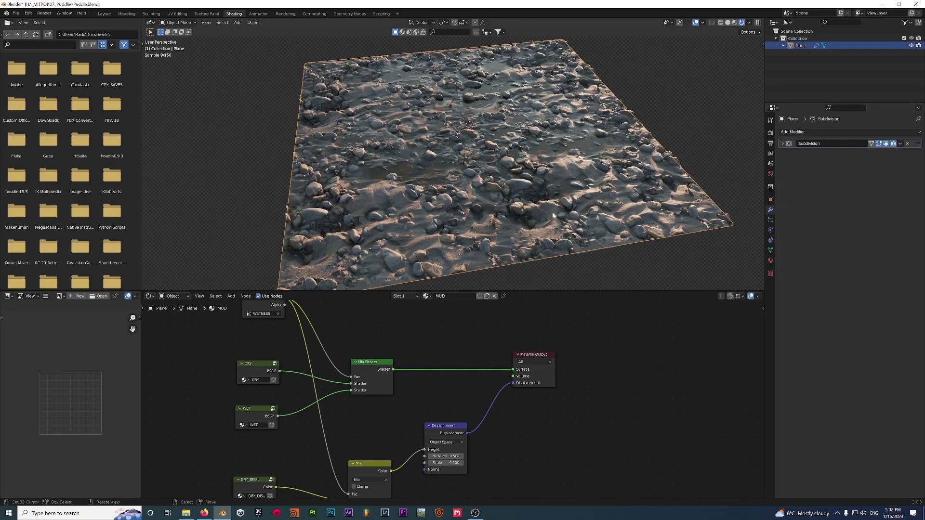
Step: Hide the viewport overlays, examine the rendered mud in a maximized viewport, and restore the full workspace layout
{"action": "key", "text": "ctrl+space"}
{"action": "key", "text": "KP_Decimal"}
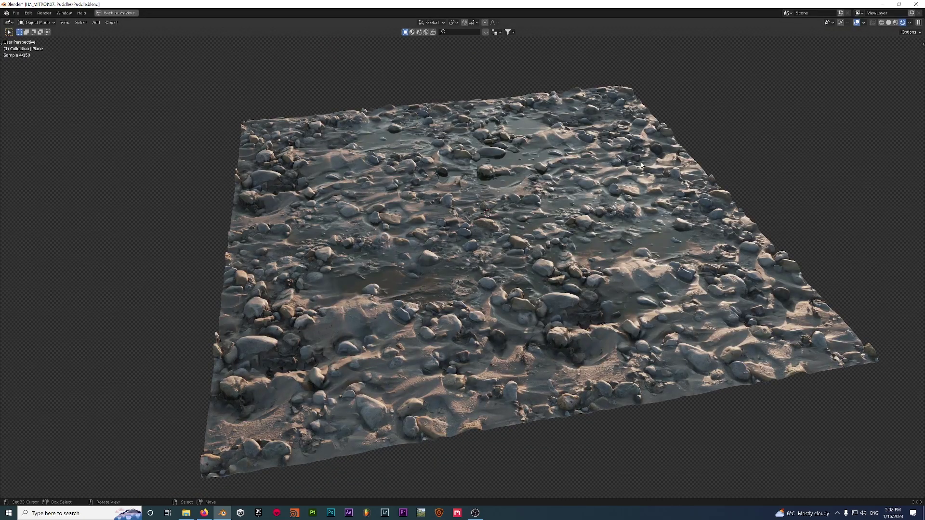
{"action": "left_click", "coordinate": [858, 23]}
{"action": "scroll", "coordinate": [579, 261], "scroll_direction": "up", "scroll_amount": 2}
{"action": "mouse_move", "coordinate": [558, 269]}
{"action": "middle_mouse_down"}
{"action": "mouse_move", "coordinate": [567, 259]}
{"action": "mouse_move", "coordinate": [574, 270]}
{"action": "middle_mouse_up"}
{"action": "middle_click_drag", "start_coordinate": [427, 264], "coordinate": [555, 259]}
{"action": "scroll", "coordinate": [558, 268], "scroll_direction": "down", "scroll_amount": 1}
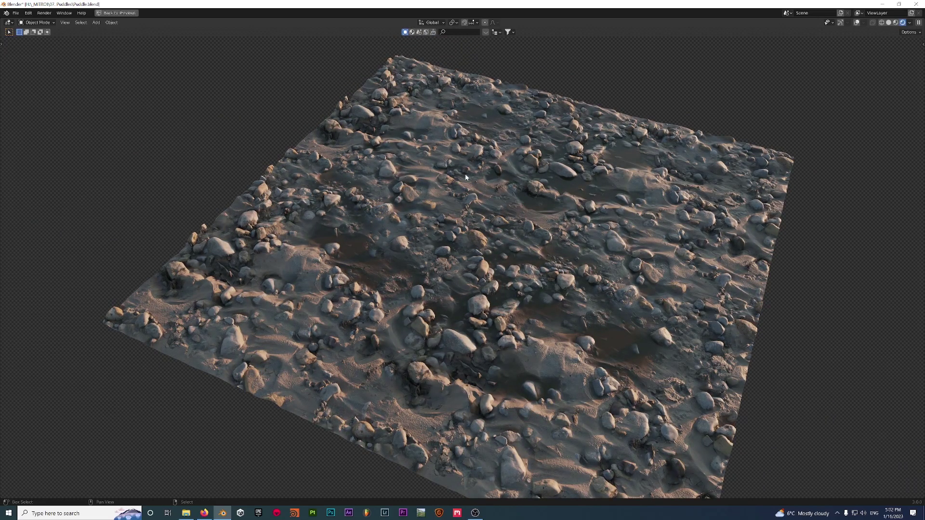
{"action": "key", "text": "ctrl+space"}
Step: Put the plane in Vertex Paint mode and set the brush colour to black
{"action": "mouse_move", "coordinate": [467, 178]}
{"action": "middle_mouse_down"}
{"action": "mouse_move", "coordinate": [550, 165]}
{"action": "mouse_move", "coordinate": [541, 164]}
{"action": "mouse_move", "coordinate": [528, 194]}
{"action": "middle_mouse_up"}
{"action": "left_click", "coordinate": [192, 23]}
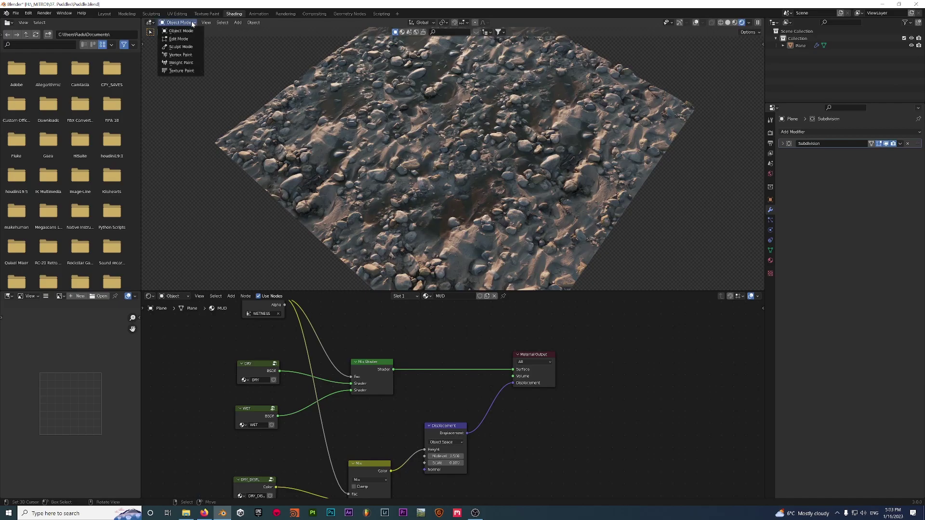
{"action": "left_click", "coordinate": [181, 54]}
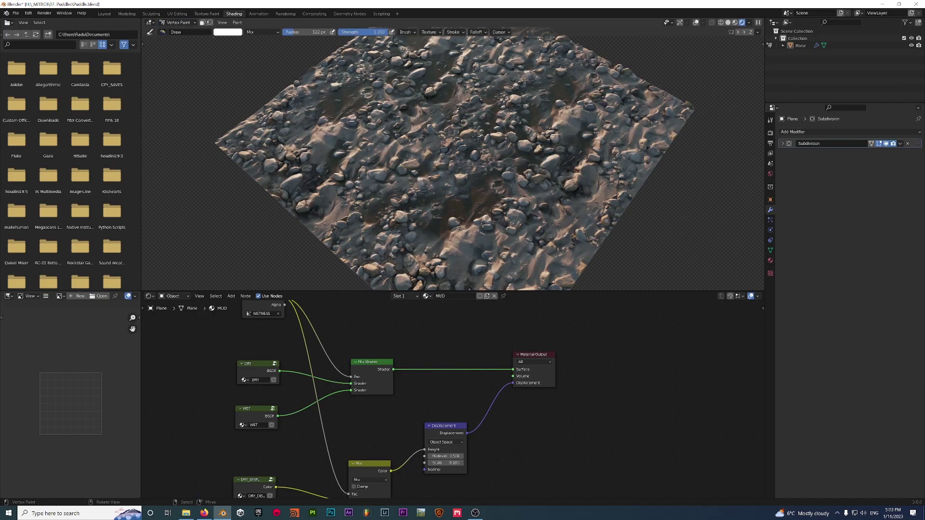
{"action": "left_click", "coordinate": [224, 32]}
{"action": "left_click_drag", "start_coordinate": [273, 60], "coordinate": [274, 92]}
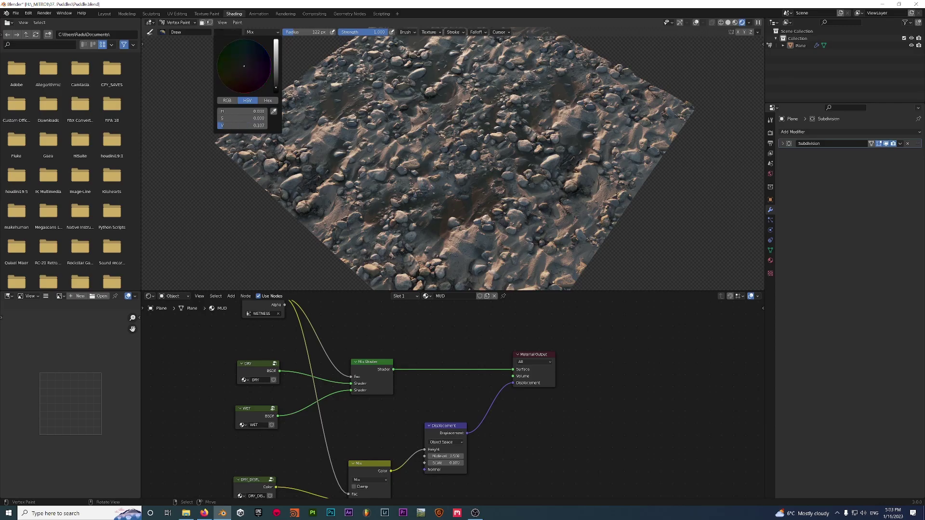
Step: Paint black strokes over several wet patches of the plane to turn them into dry mud
{"action": "scroll", "coordinate": [475, 212], "scroll_direction": "up", "scroll_amount": 6}
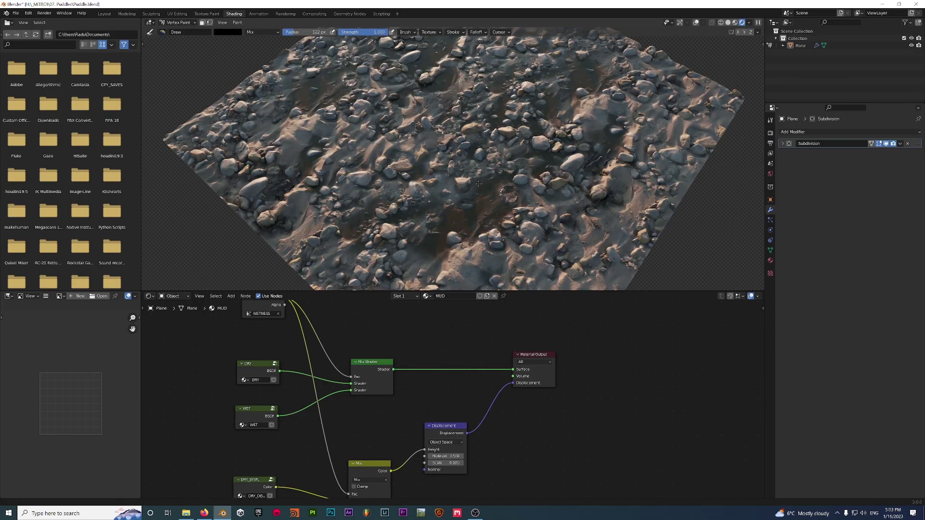
{"action": "mouse_move", "coordinate": [474, 192]}
{"action": "middle_mouse_down"}
{"action": "mouse_move", "coordinate": [470, 131]}
{"action": "mouse_move", "coordinate": [469, 148]}
{"action": "mouse_move", "coordinate": [501, 149]}
{"action": "middle_mouse_up"}
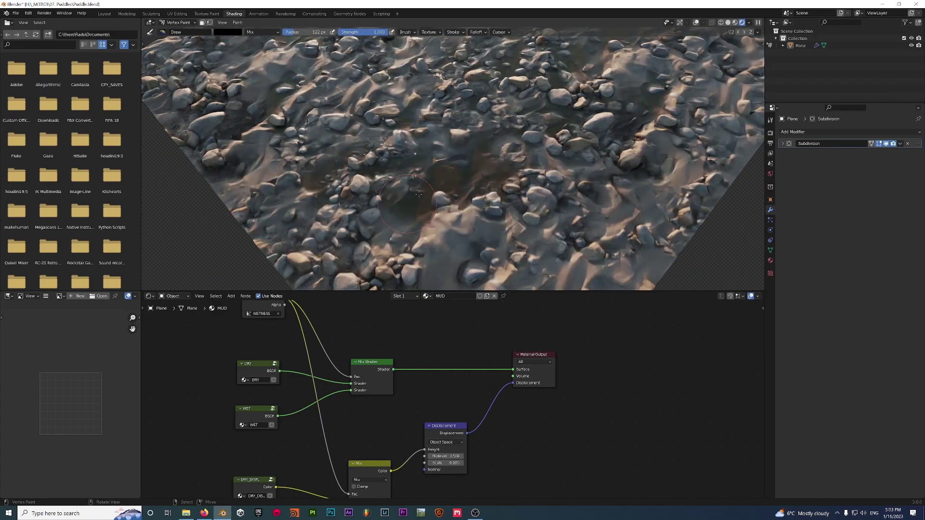
{"action": "mouse_move", "coordinate": [419, 194]}
{"action": "left_mouse_down"}
{"action": "mouse_move", "coordinate": [473, 175]}
{"action": "mouse_move", "coordinate": [412, 163]}
{"action": "left_mouse_up"}
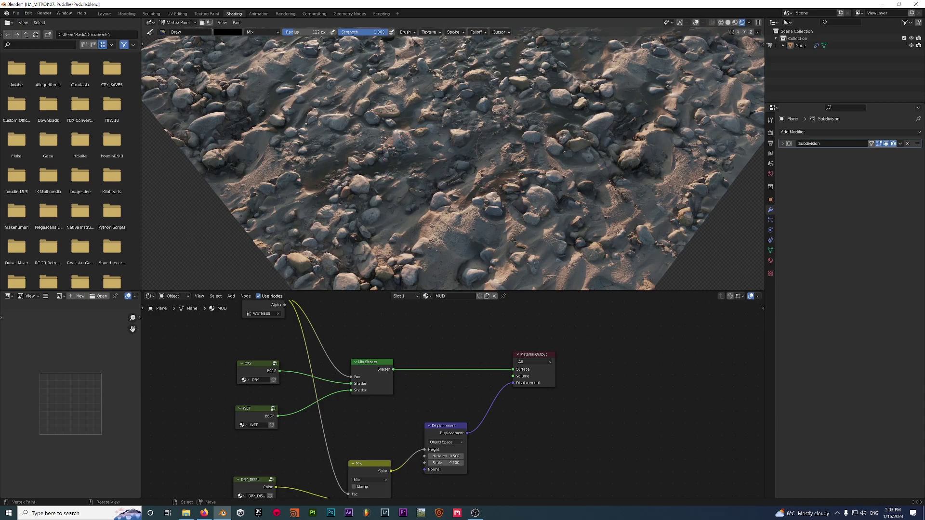
{"action": "middle_click_drag", "start_coordinate": [490, 153], "coordinate": [463, 134]}
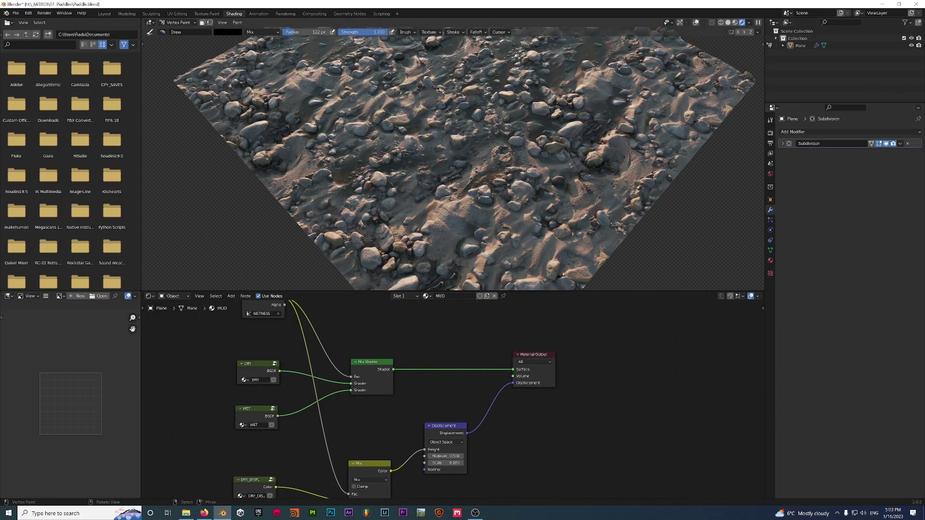
{"action": "scroll", "coordinate": [473, 165], "scroll_direction": "down", "scroll_amount": 1}
{"action": "middle_click_drag", "start_coordinate": [473, 165], "coordinate": [497, 213], "text": "shift"}
{"action": "scroll", "coordinate": [497, 213], "scroll_direction": "up", "scroll_amount": 3}
{"action": "scroll", "coordinate": [496, 213], "scroll_direction": "down", "scroll_amount": 3}
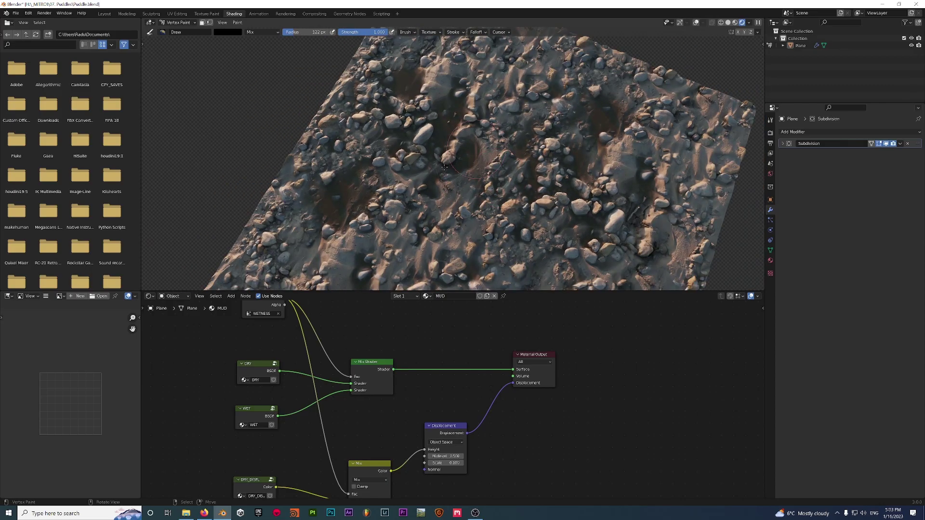
{"action": "left_click_drag", "start_coordinate": [451, 153], "coordinate": [448, 113]}
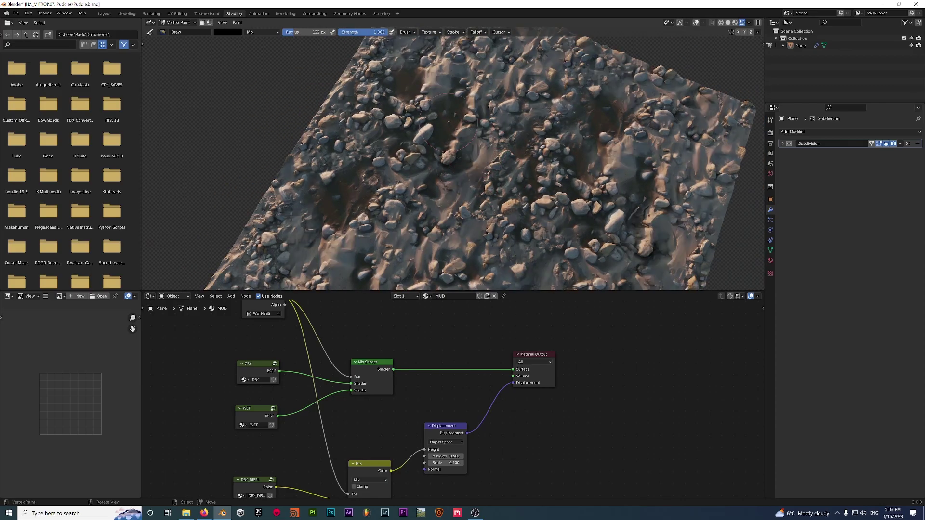
{"action": "mouse_move", "coordinate": [444, 148]}
{"action": "left_mouse_down"}
{"action": "mouse_move", "coordinate": [448, 113]}
{"action": "mouse_move", "coordinate": [443, 168]}
{"action": "left_mouse_up"}
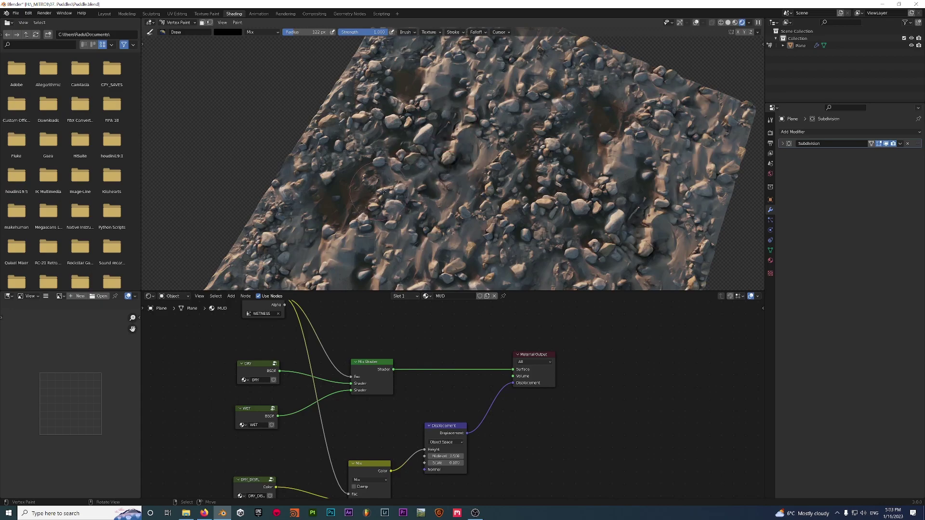
{"action": "mouse_move", "coordinate": [326, 215]}
{"action": "left_mouse_down"}
{"action": "mouse_move", "coordinate": [340, 171]}
{"action": "mouse_move", "coordinate": [340, 182]}
{"action": "left_mouse_up"}
{"action": "mouse_move", "coordinate": [340, 182]}
{"action": "middle_mouse_down"}
{"action": "mouse_move", "coordinate": [305, 131]}
{"action": "mouse_move", "coordinate": [347, 130]}
{"action": "middle_mouse_up"}
Step: Set the brush colour to white, enlarge the brush radius, and paint wetness over the dry mud near the plane's closest corner
{"action": "left_click", "coordinate": [238, 32]}
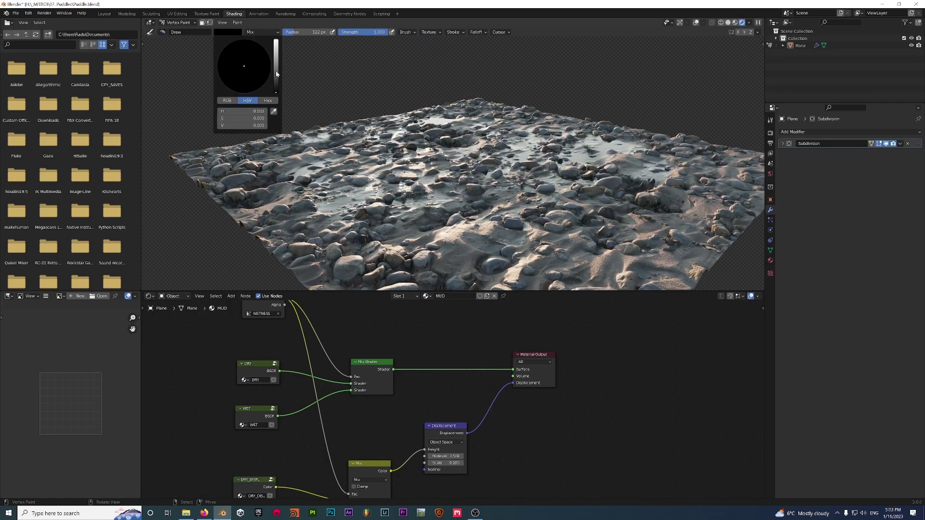
{"action": "left_click_drag", "start_coordinate": [277, 73], "coordinate": [276, 41]}
{"action": "mouse_move", "coordinate": [472, 215]}
{"action": "middle_mouse_down"}
{"action": "mouse_move", "coordinate": [478, 205]}
{"action": "mouse_move", "coordinate": [471, 213]}
{"action": "mouse_move", "coordinate": [426, 194]}
{"action": "middle_mouse_up"}
{"action": "scroll", "coordinate": [426, 193], "scroll_direction": "up", "scroll_amount": 2}
{"action": "key", "text": "f"}
{"action": "left_click", "coordinate": [473, 185]}
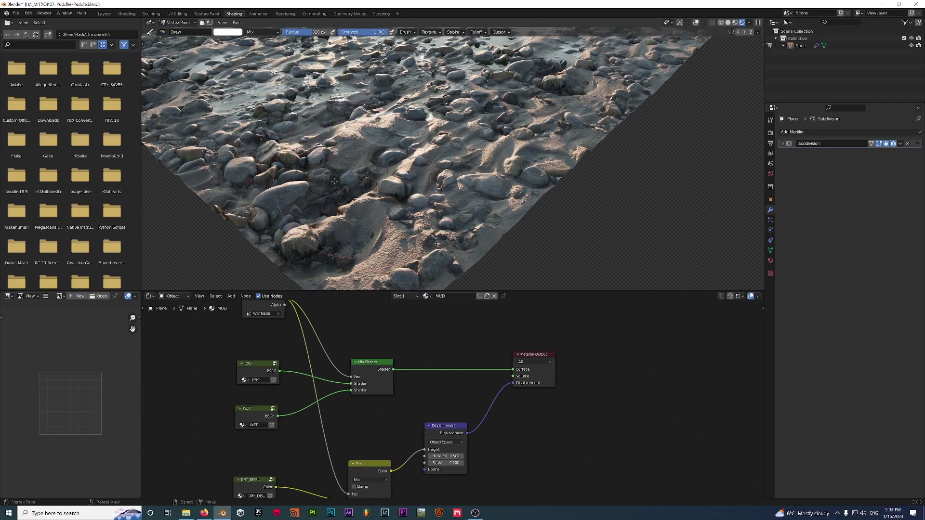
{"action": "left_click_drag", "start_coordinate": [387, 164], "coordinate": [340, 203]}
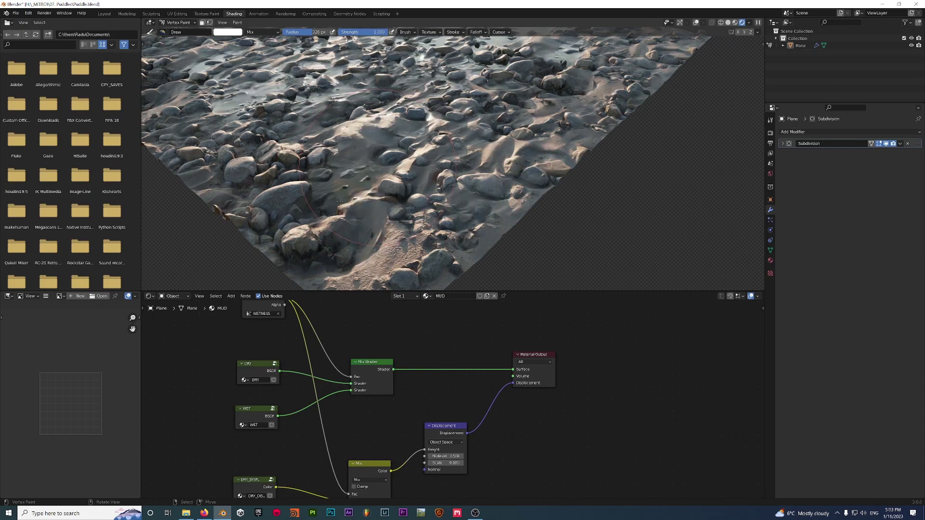
{"action": "left_click", "coordinate": [400, 166]}
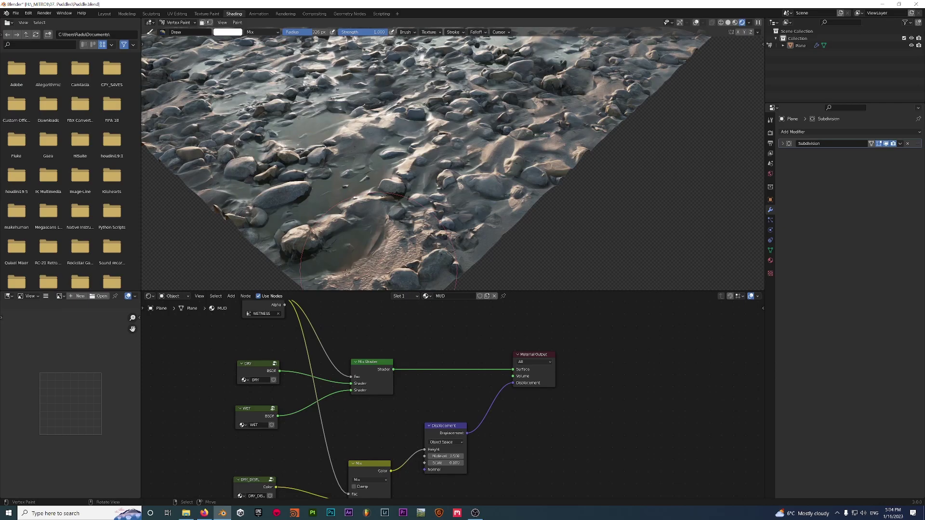
{"action": "left_click_drag", "start_coordinate": [346, 273], "coordinate": [396, 272]}
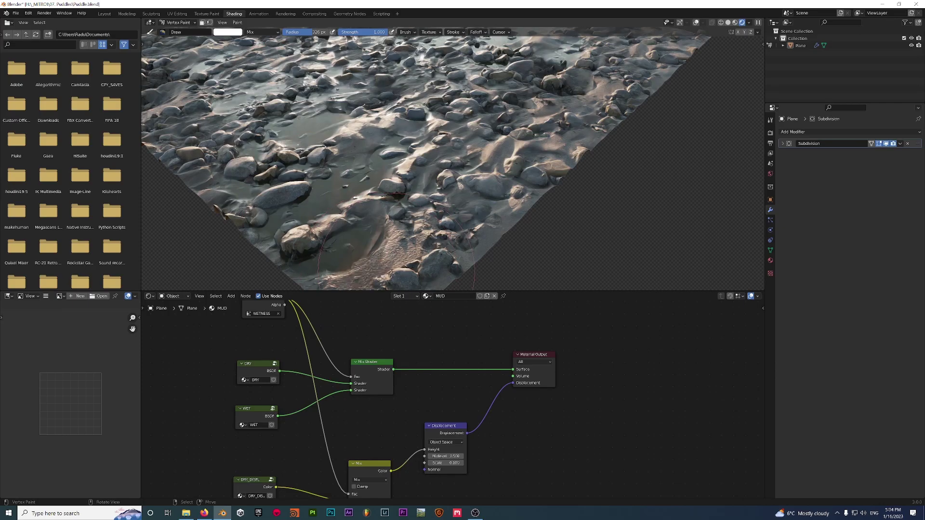
{"action": "middle_click_drag", "start_coordinate": [351, 42], "coordinate": [408, 172]}
Step: Paint the remaining dark areas of the plane white in Solid shading, and return the viewport to Rendered shading
{"action": "key", "text": "z"}
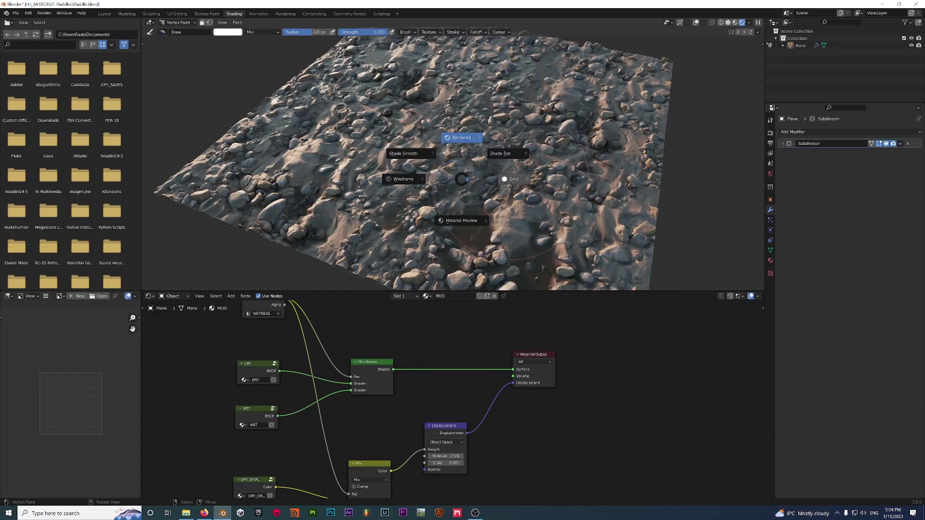
{"action": "left_click", "coordinate": [504, 179]}
{"action": "mouse_move", "coordinate": [541, 201]}
{"action": "middle_mouse_down"}
{"action": "mouse_move", "coordinate": [476, 160]}
{"action": "mouse_move", "coordinate": [481, 174]}
{"action": "middle_mouse_up"}
{"action": "scroll", "coordinate": [480, 176], "scroll_direction": "down", "scroll_amount": 1}
{"action": "mouse_move", "coordinate": [476, 207]}
{"action": "left_mouse_down"}
{"action": "mouse_move", "coordinate": [510, 263]}
{"action": "mouse_move", "coordinate": [417, 268]}
{"action": "mouse_move", "coordinate": [189, 176]}
{"action": "left_mouse_up"}
{"action": "scroll", "coordinate": [320, 145], "scroll_direction": "down", "scroll_amount": 1}
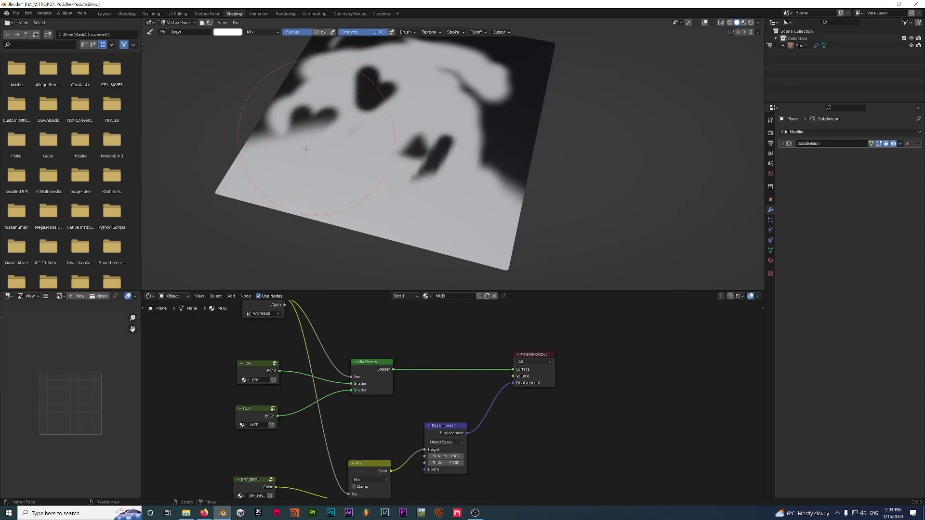
{"action": "middle_click_drag", "start_coordinate": [317, 133], "coordinate": [326, 200], "text": "shift"}
{"action": "mouse_move", "coordinate": [286, 214]}
{"action": "left_mouse_down"}
{"action": "mouse_move", "coordinate": [339, 79]}
{"action": "mouse_move", "coordinate": [501, 125]}
{"action": "mouse_move", "coordinate": [486, 203]}
{"action": "mouse_move", "coordinate": [448, 185]}
{"action": "mouse_move", "coordinate": [440, 166]}
{"action": "left_mouse_up"}
{"action": "key", "text": "z"}
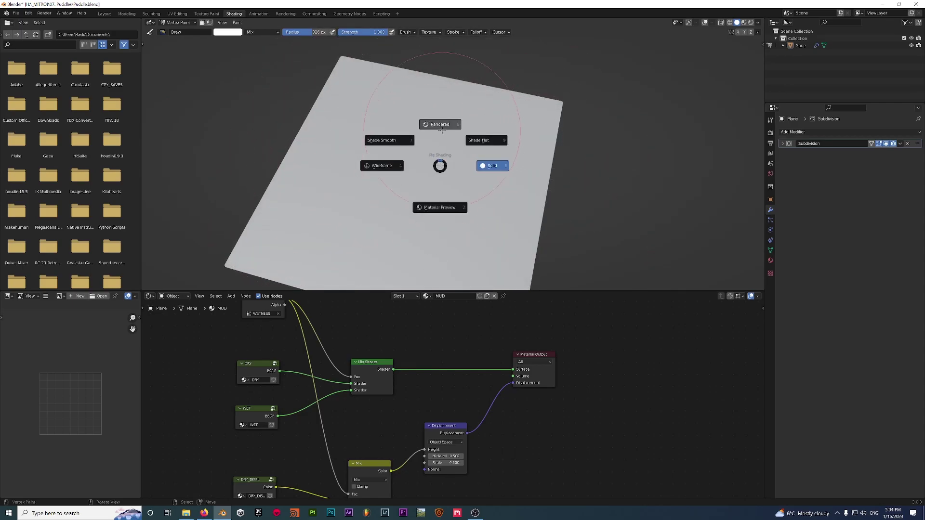
{"action": "left_click", "coordinate": [440, 149]}
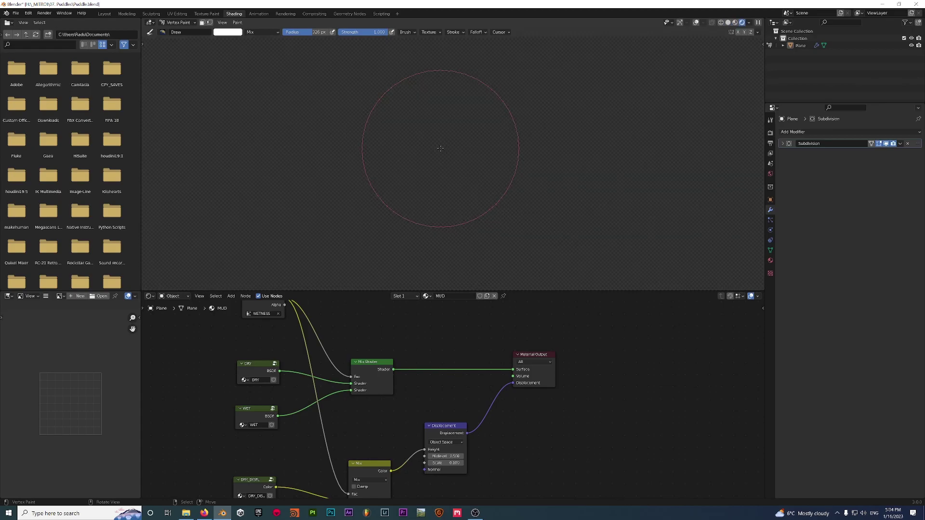
{"action": "mouse_move", "coordinate": [486, 176]}
{"action": "middle_mouse_down"}
{"action": "mouse_move", "coordinate": [236, 101]}
{"action": "mouse_move", "coordinate": [395, 202]}
{"action": "mouse_move", "coordinate": [447, 173]}
{"action": "middle_mouse_up"}
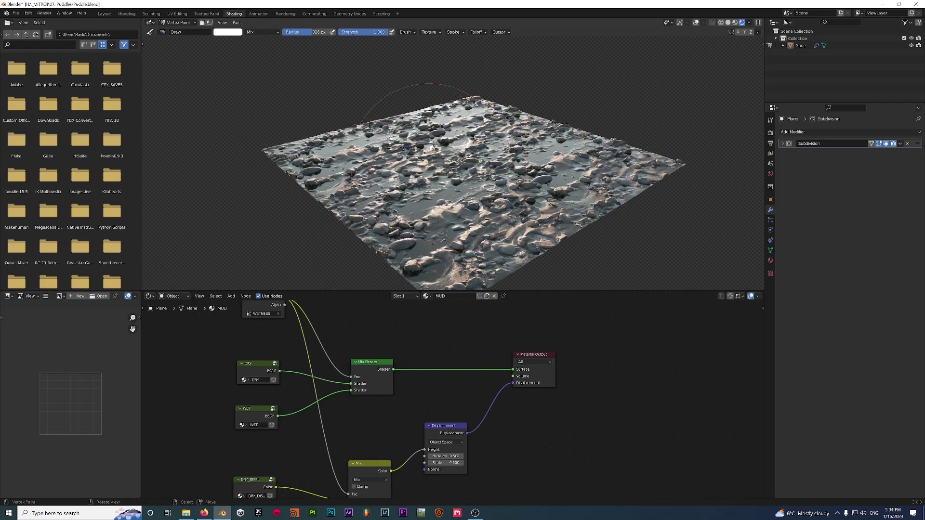
Step: Set the brush colour to black and paint the plane's far corner as dry mud
{"action": "left_click", "coordinate": [228, 32]}
{"action": "left_click", "coordinate": [276, 71]}
{"action": "left_click_drag", "start_coordinate": [275, 71], "coordinate": [276, 91]}
{"action": "scroll", "coordinate": [488, 155], "scroll_direction": "up", "scroll_amount": 4}
{"action": "middle_click_drag", "start_coordinate": [488, 156], "coordinate": [488, 161]}
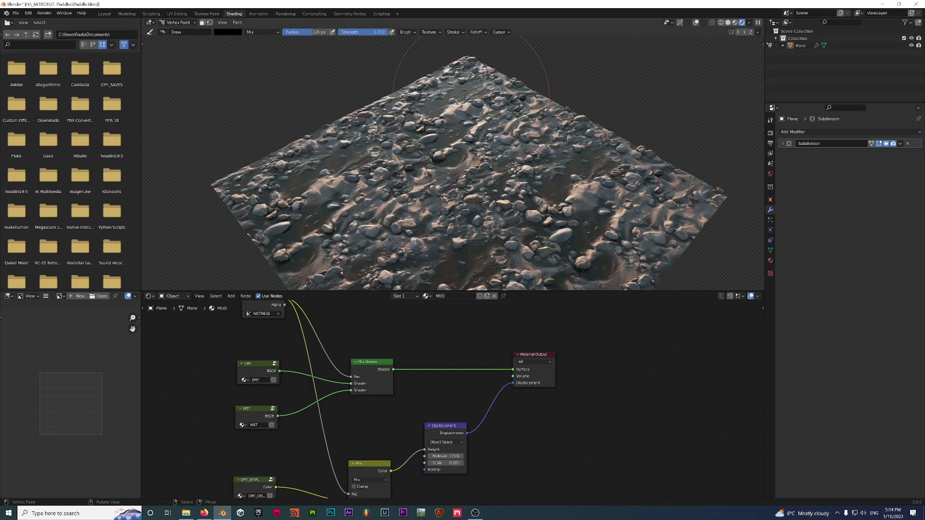
{"action": "left_click_drag", "start_coordinate": [471, 116], "coordinate": [442, 110]}
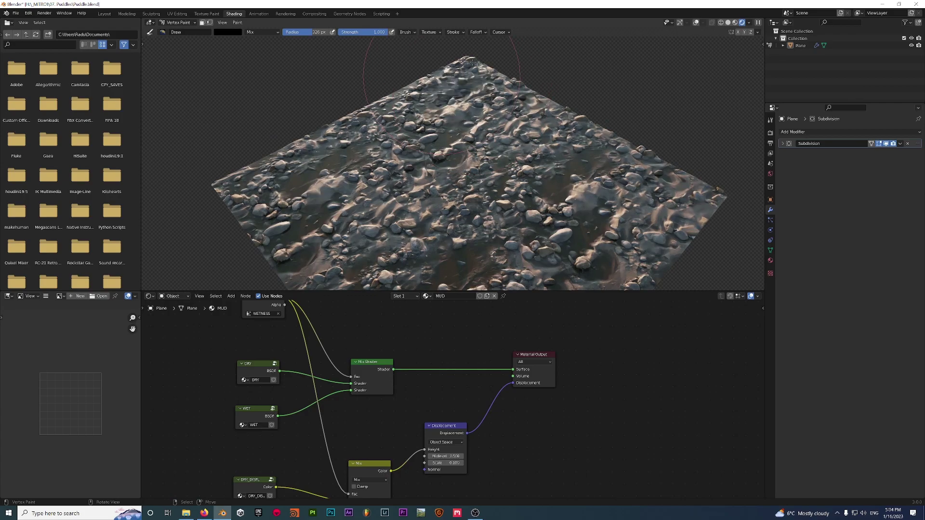
{"action": "left_click_drag", "start_coordinate": [461, 68], "coordinate": [433, 85]}
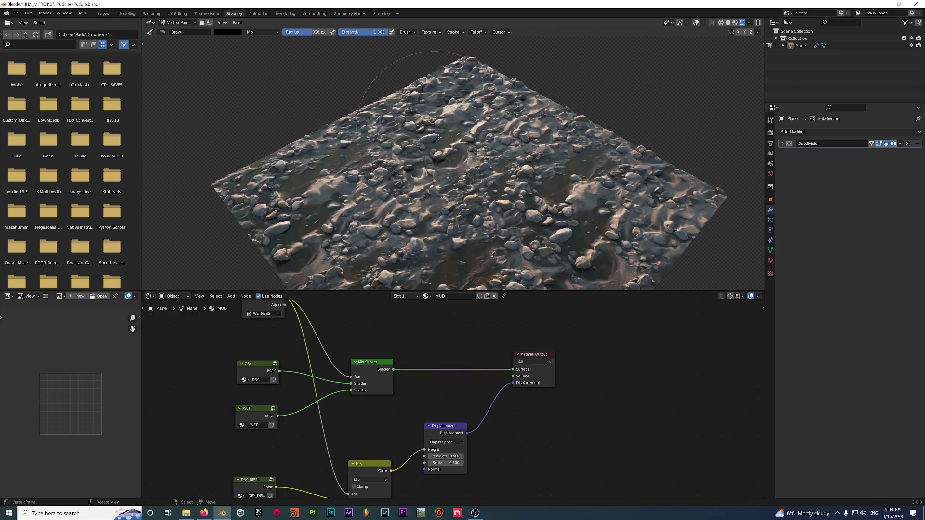
{"action": "mouse_move", "coordinate": [439, 138]}
{"action": "middle_mouse_down"}
{"action": "mouse_move", "coordinate": [480, 181]}
{"action": "mouse_move", "coordinate": [465, 159]}
{"action": "mouse_move", "coordinate": [449, 164]}
{"action": "middle_mouse_up"}
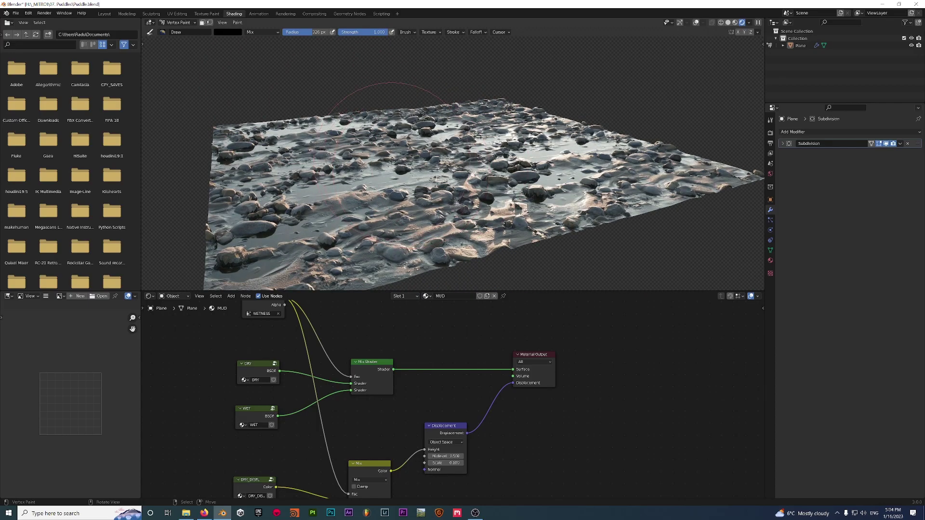
Step: Return the plane to Object Mode in Solid shading, and view it in the Layout workspace
{"action": "key", "text": "z"}
{"action": "left_click", "coordinate": [434, 133]}
{"action": "left_click", "coordinate": [191, 23]}
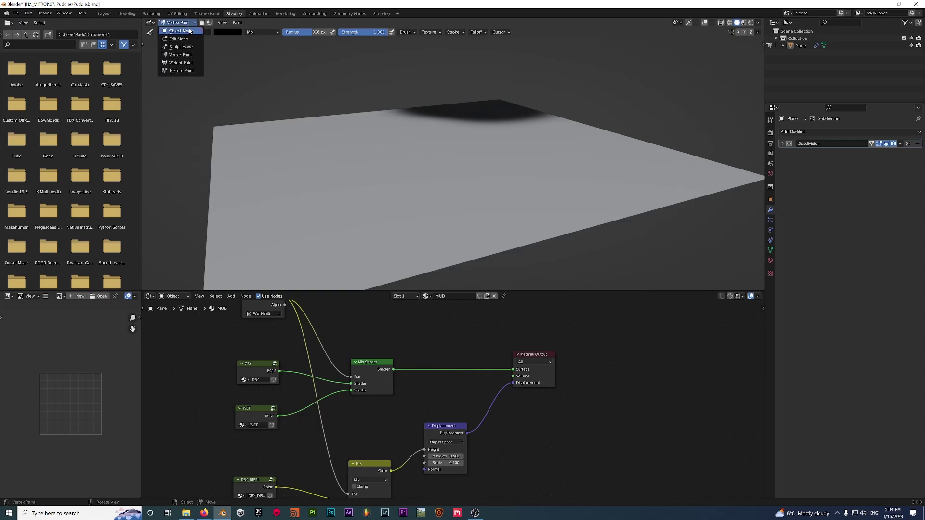
{"action": "left_click", "coordinate": [189, 30]}
{"action": "left_click", "coordinate": [105, 13]}
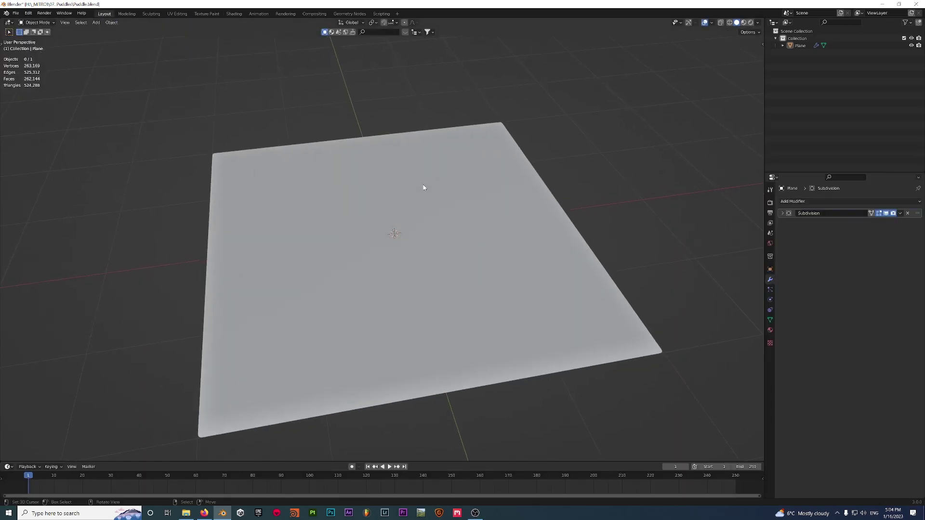
{"action": "key", "text": "KP_1"}
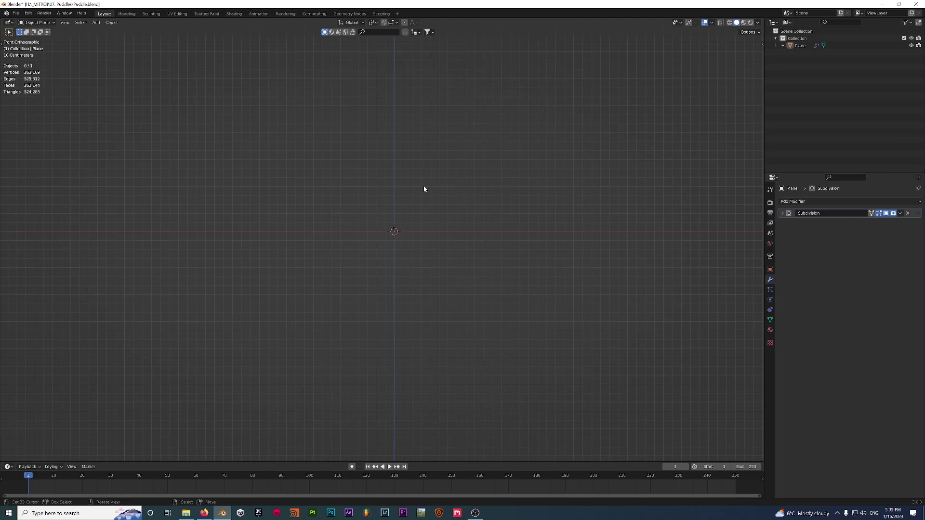
{"action": "middle_click_drag", "start_coordinate": [423, 208], "coordinate": [427, 229]}
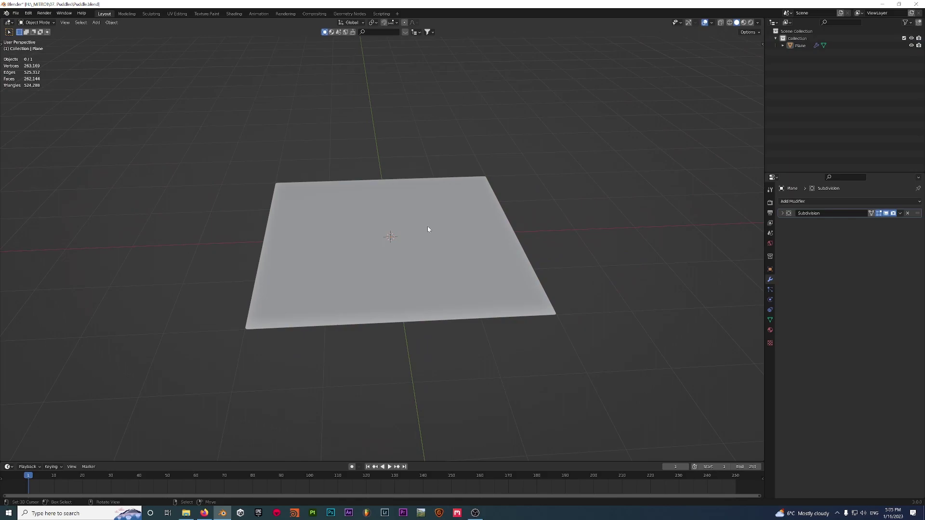
Step: Select the plane and display its complete MUD node tree in a maximized node editor in the Shading workspace
{"action": "scroll", "coordinate": [428, 230], "scroll_direction": "up", "scroll_amount": 1}
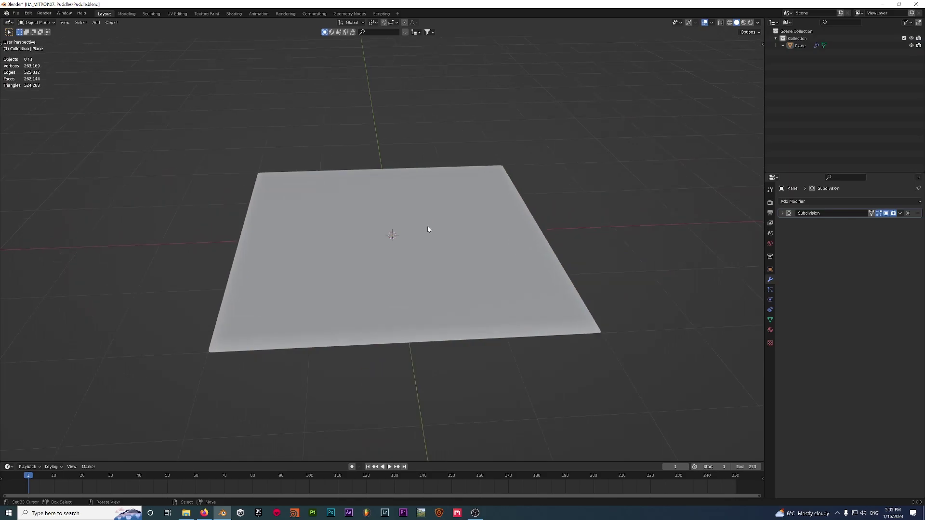
{"action": "left_click", "coordinate": [439, 273]}
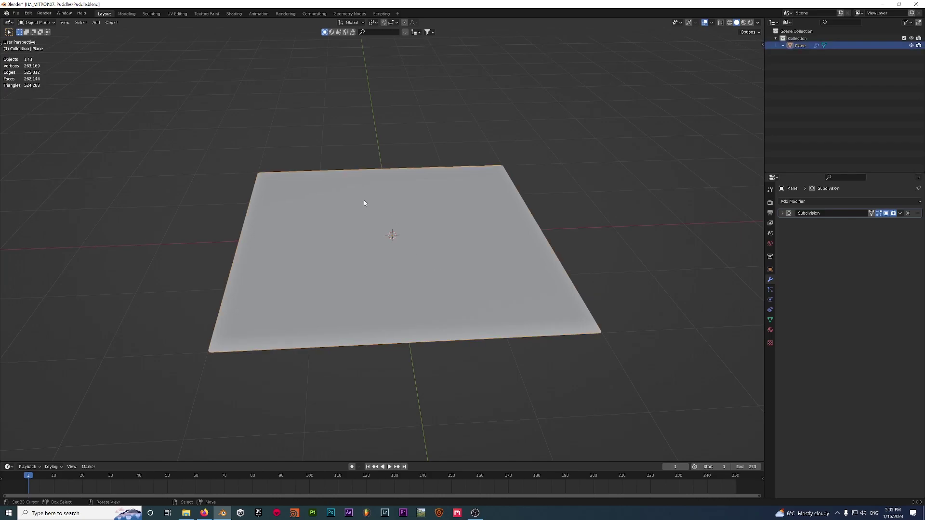
{"action": "left_click", "coordinate": [234, 16]}
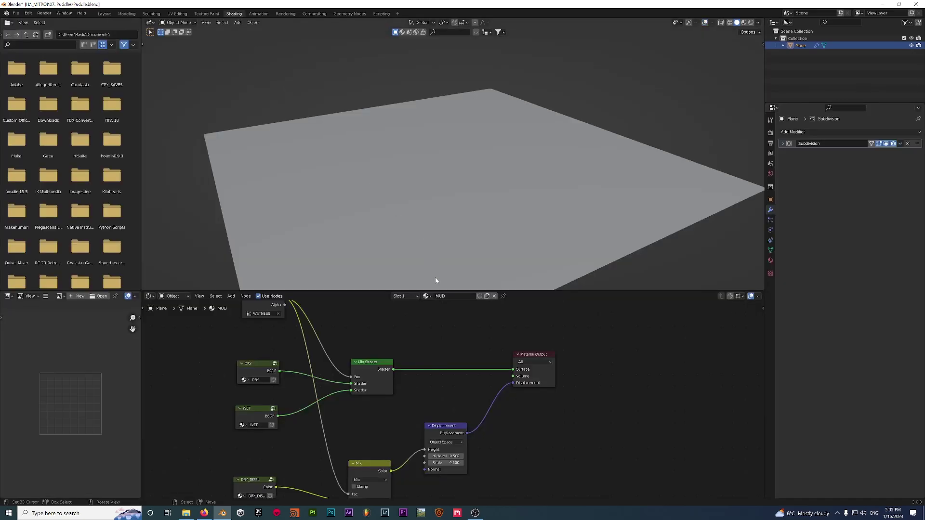
{"action": "scroll", "coordinate": [458, 378], "scroll_direction": "down", "scroll_amount": 8}
{"action": "mouse_move", "coordinate": [458, 377]}
{"action": "middle_mouse_down"}
{"action": "mouse_move", "coordinate": [506, 352]}
{"action": "mouse_move", "coordinate": [493, 369]}
{"action": "mouse_move", "coordinate": [499, 383]}
{"action": "middle_mouse_up"}
{"action": "scroll", "coordinate": [503, 363], "scroll_direction": "up", "scroll_amount": 2}
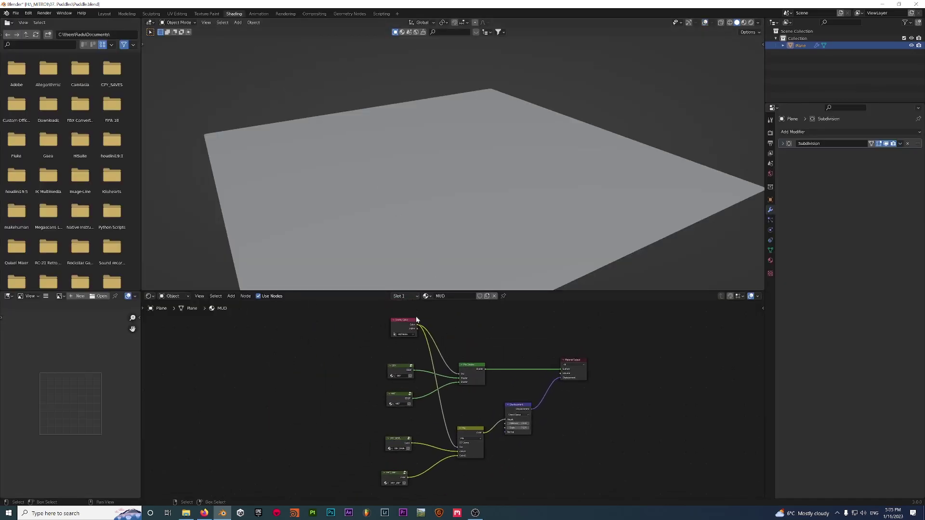
{"action": "key", "text": "ctrl+space"}
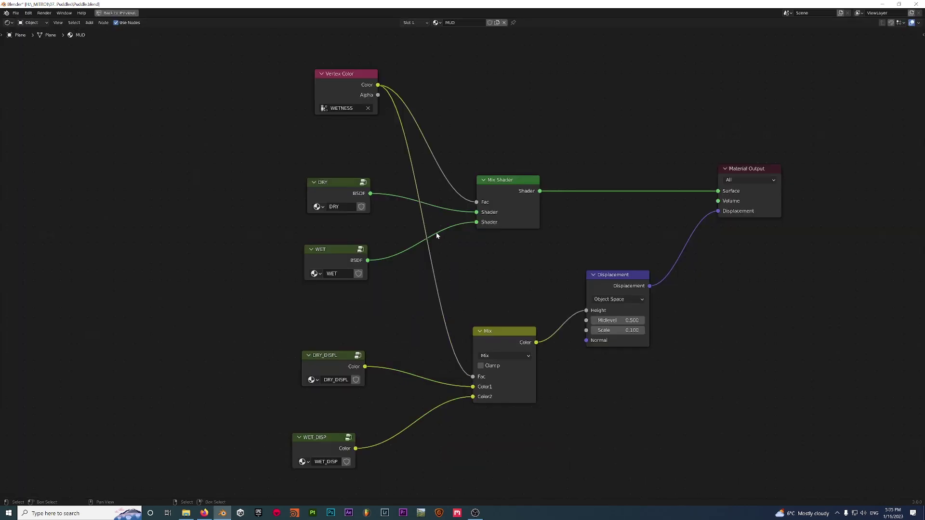
{"action": "scroll", "coordinate": [452, 302], "scroll_direction": "up", "scroll_amount": 3}
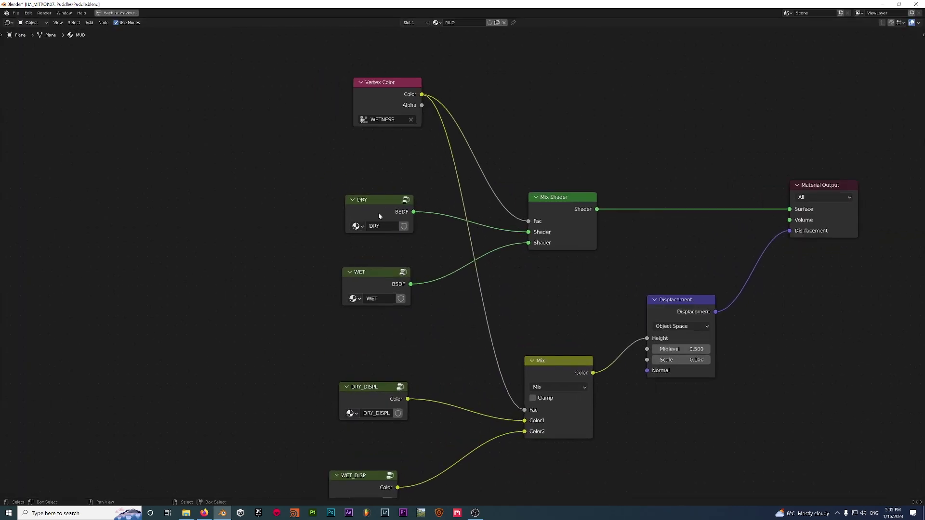
Step: Inspect the DRY group's nodes and the source folder of DRY_Albedo.png, then return to the MUD tree in the normal Shading layout
{"action": "left_click", "coordinate": [380, 233]}
{"action": "key", "text": "Tab"}
{"action": "scroll", "coordinate": [407, 262], "scroll_direction": "down", "scroll_amount": 2}
{"action": "scroll", "coordinate": [570, 157], "scroll_direction": "up", "scroll_amount": 2}
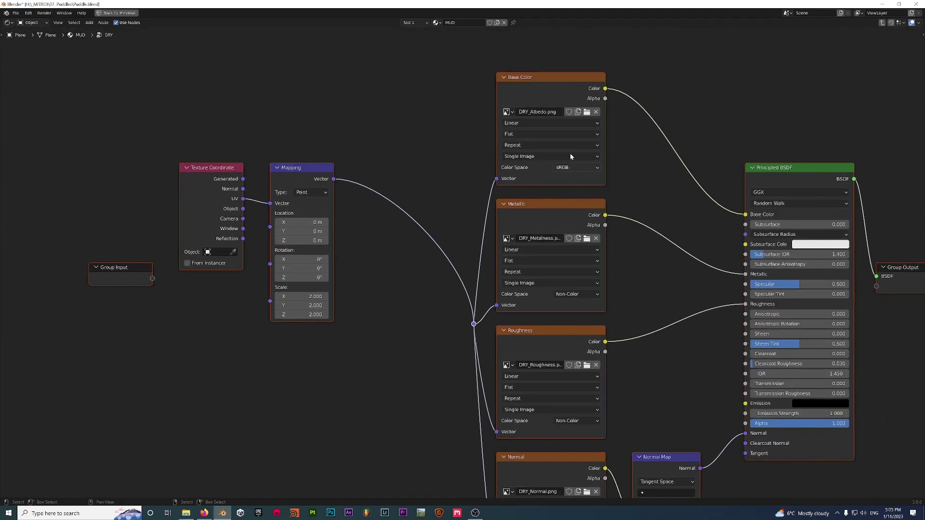
{"action": "left_click", "coordinate": [587, 112]}
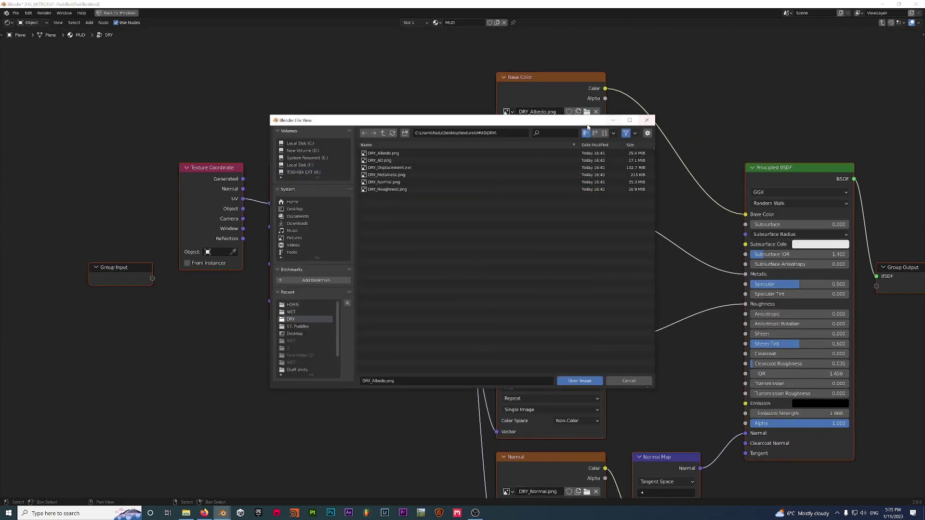
{"action": "left_click", "coordinate": [647, 120]}
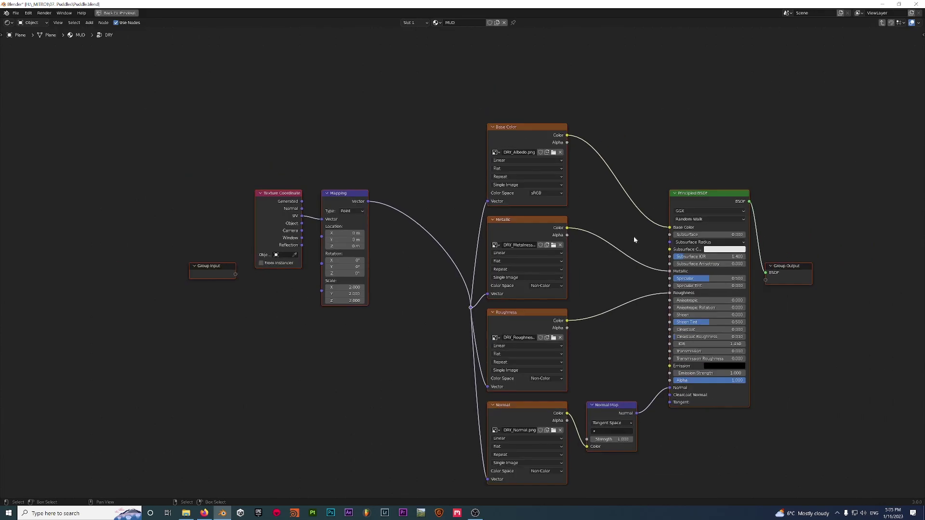
{"action": "key", "text": "alt+a"}
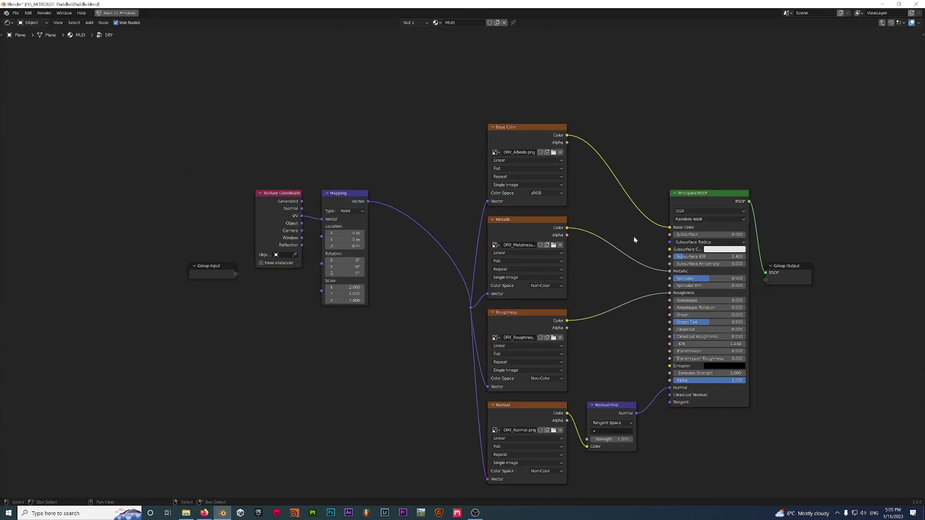
{"action": "key", "text": "Tab"}
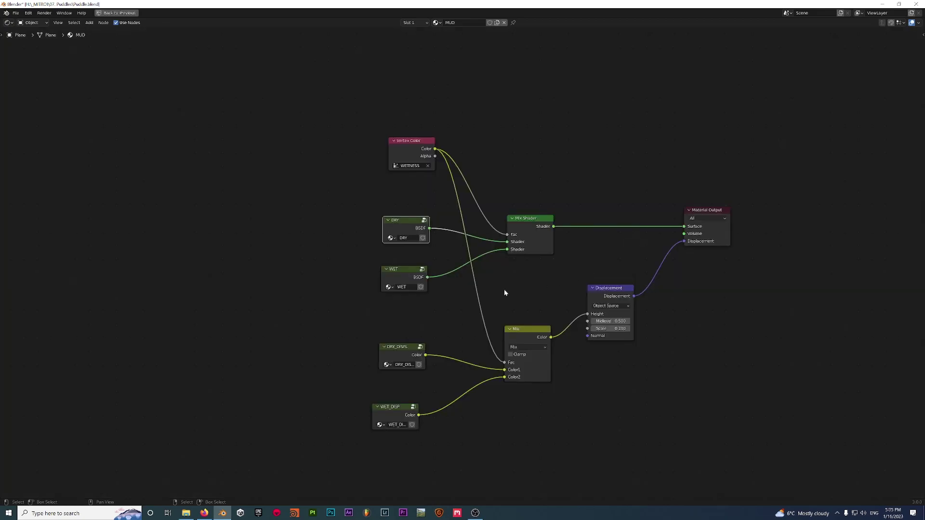
{"action": "key", "text": "ctrl+space"}
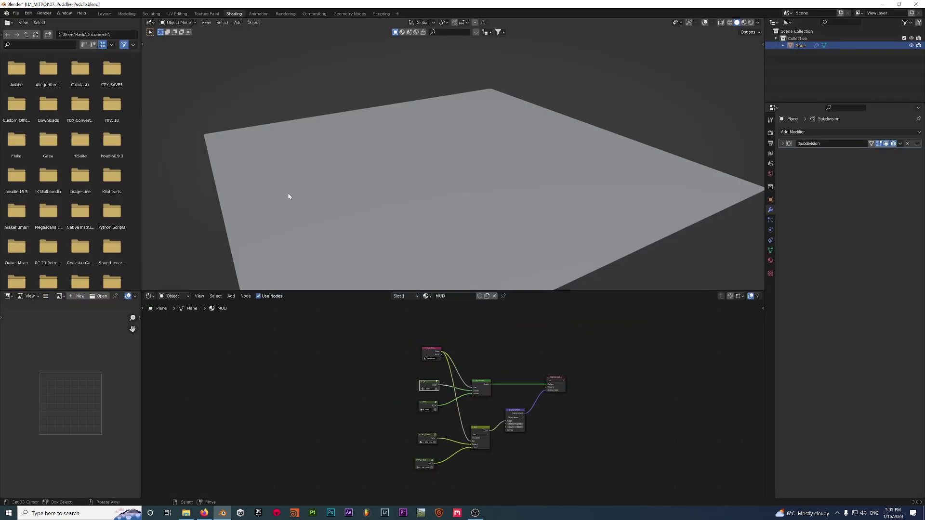
Step: Show the plane in Object Mode in the Modeling workspace, with the viewport gizmos hidden
{"action": "left_click", "coordinate": [127, 14]}
{"action": "key", "text": "Tab"}
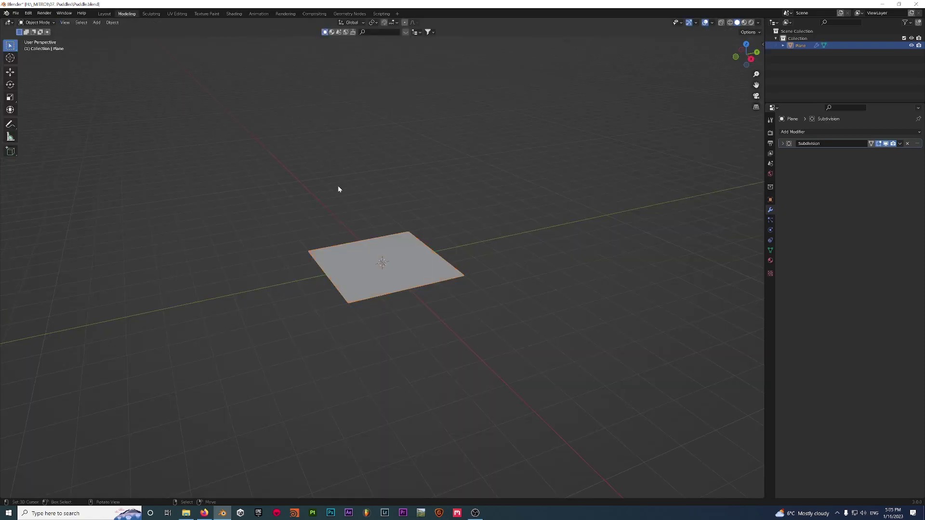
{"action": "left_click", "coordinate": [689, 21]}
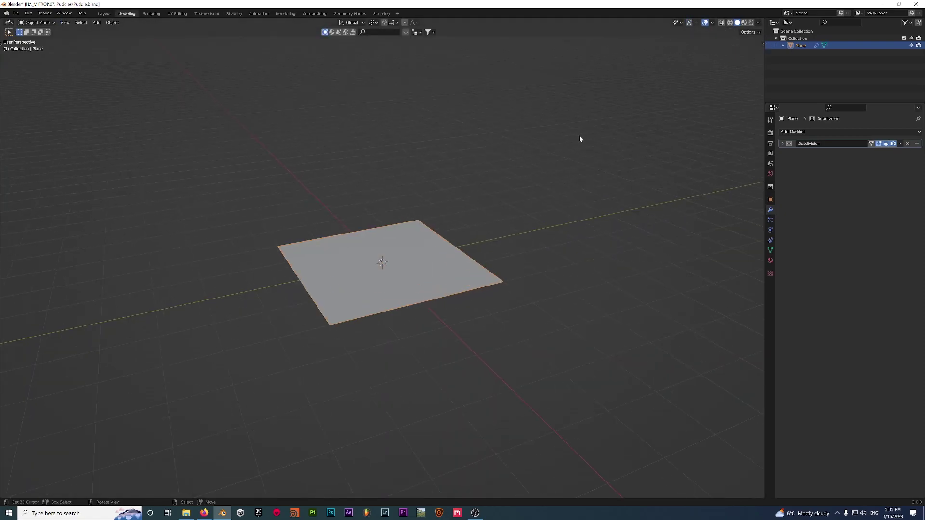
{"action": "key", "text": "KP_1"}
{"action": "scroll", "coordinate": [482, 281], "scroll_direction": "up", "scroll_amount": 5}
{"action": "middle_click_drag", "start_coordinate": [477, 247], "coordinate": [484, 288]}
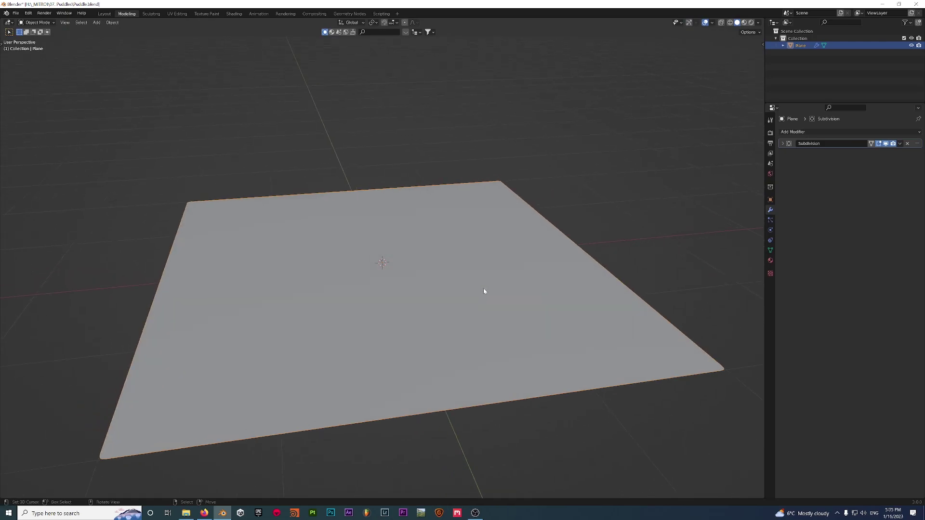
{"action": "scroll", "coordinate": [481, 292], "scroll_direction": "down", "scroll_amount": 2}
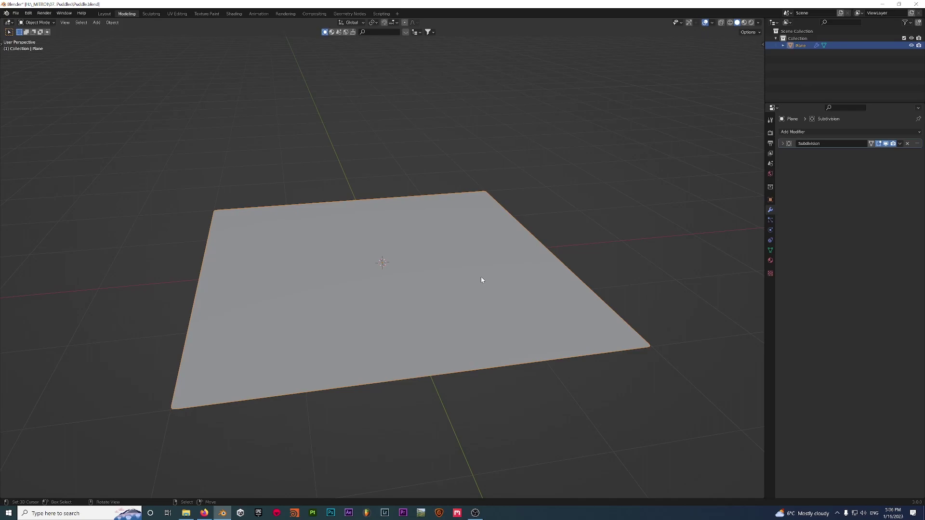
{"action": "middle_click_drag", "start_coordinate": [354, 187], "coordinate": [289, 202]}
Step: Try to append data from Puddle.blend into the file that is currently open
{"action": "left_click", "coordinate": [16, 13]}
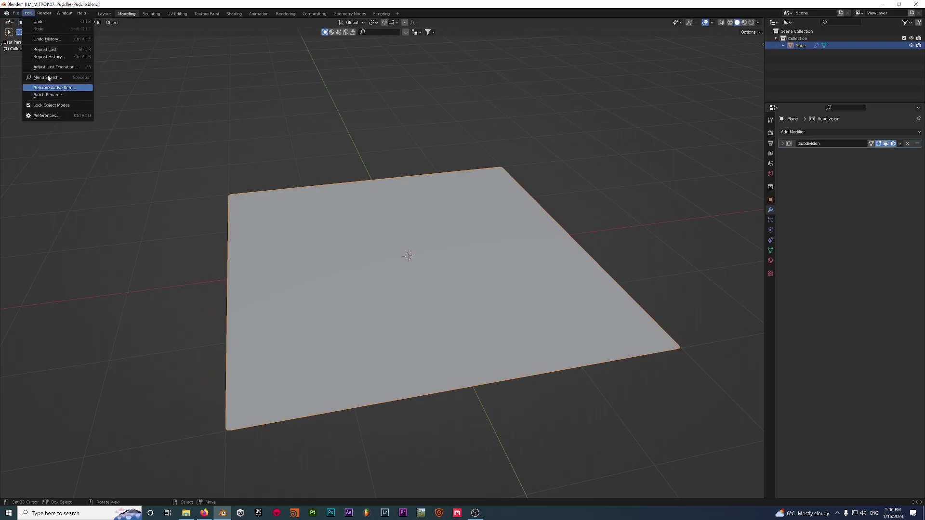
{"action": "left_click", "coordinate": [30, 93]}
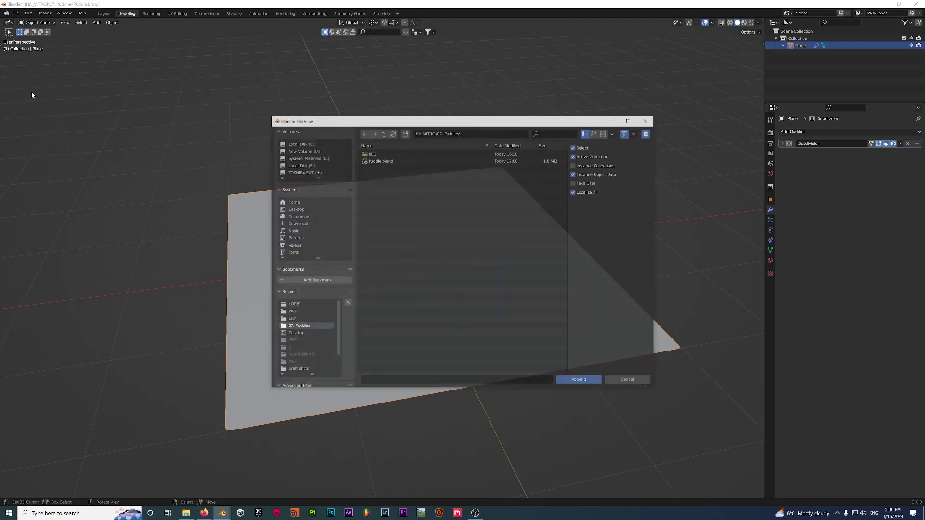
{"action": "double_click", "coordinate": [384, 161]}
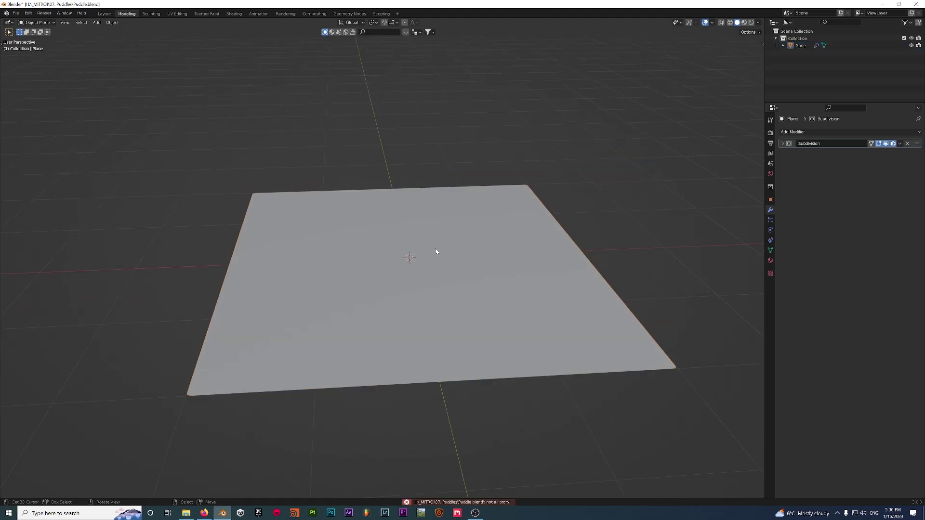
Step: Save the puddle scene and start a new file from the General template
{"action": "key", "text": "ctrl+s"}
{"action": "middle_click_drag", "start_coordinate": [465, 269], "coordinate": [471, 288]}
{"action": "key", "text": "ctrl+n"}
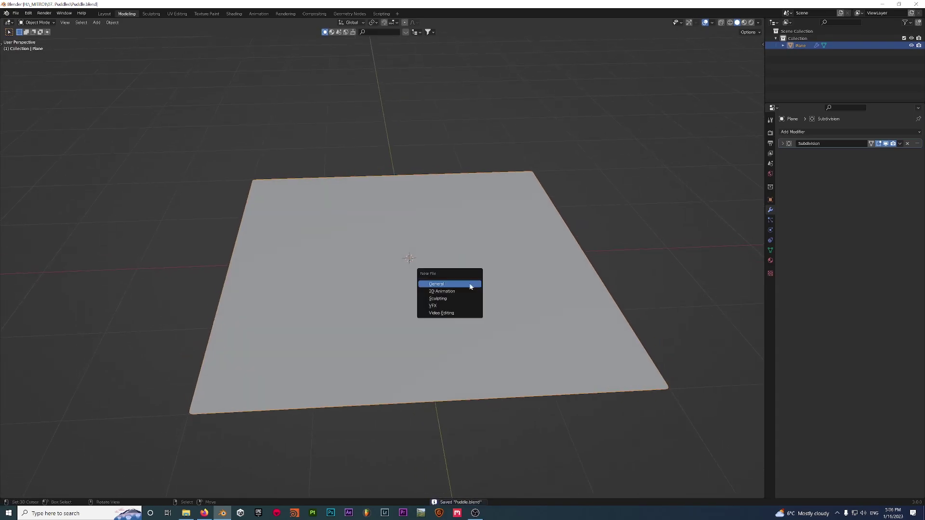
{"action": "left_click", "coordinate": [453, 282]}
Step: Delete the default human figure from the new scene
{"action": "left_click", "coordinate": [394, 248]}
{"action": "key", "text": "x"}
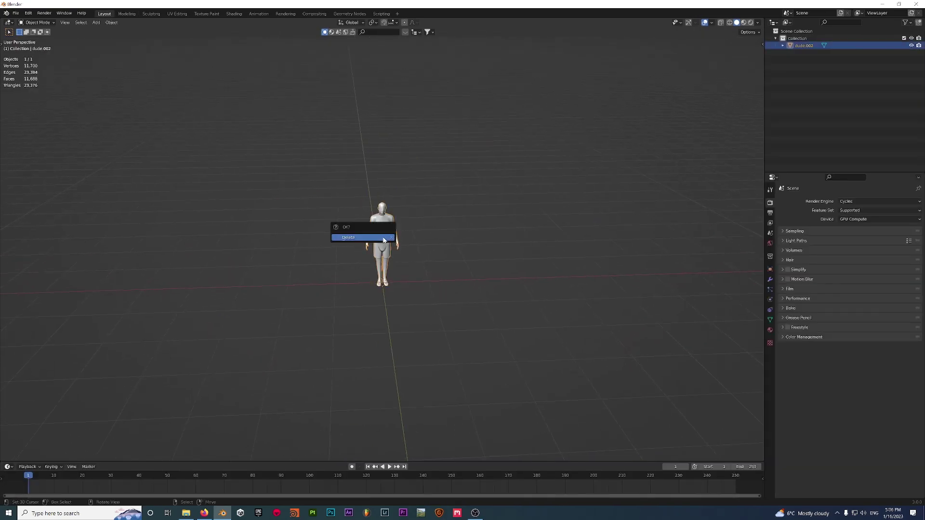
{"action": "left_click", "coordinate": [385, 237]}
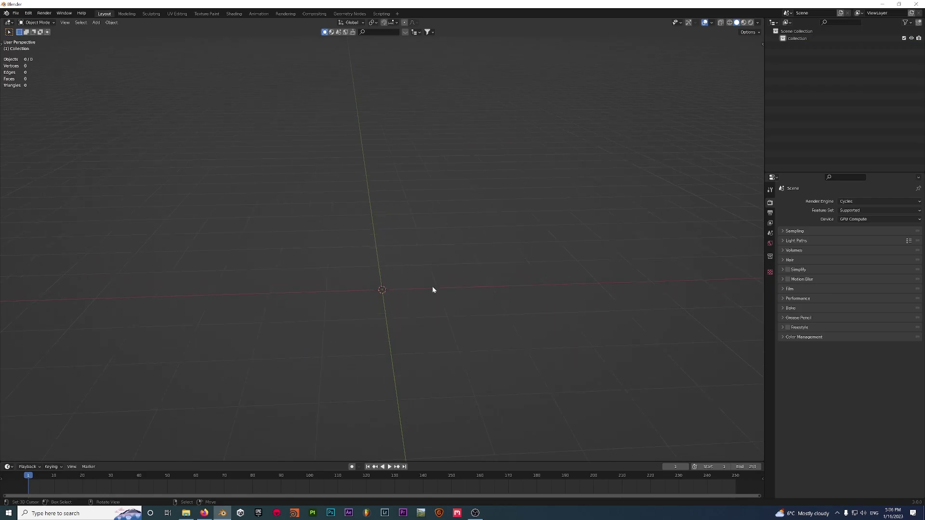
Step: Append the MUD material from Puddle.blend in the 07. Puddles folder
{"action": "left_click", "coordinate": [16, 13]}
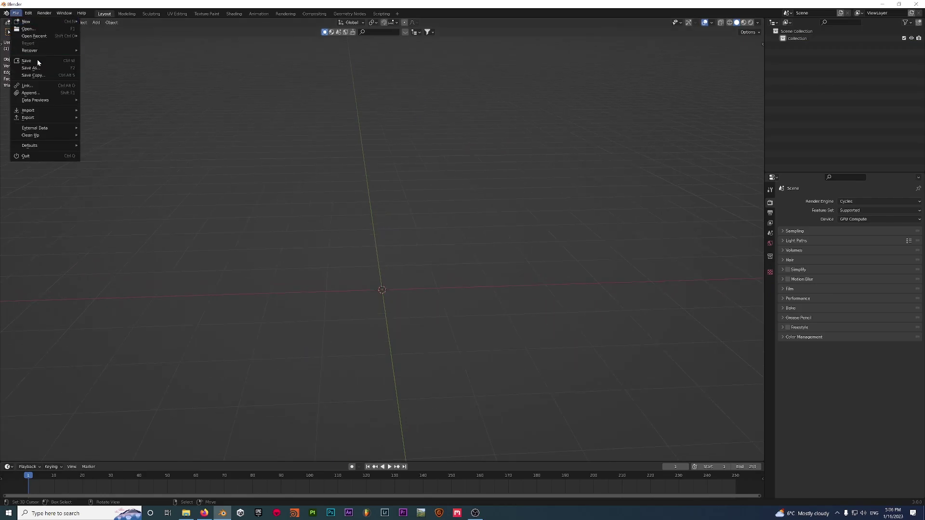
{"action": "left_click", "coordinate": [30, 92]}
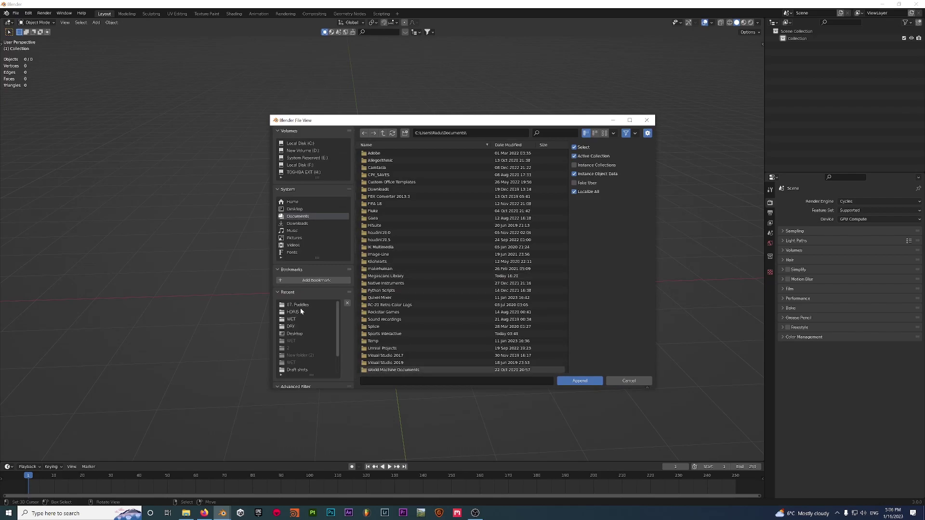
{"action": "left_click", "coordinate": [298, 306]}
{"action": "double_click", "coordinate": [382, 161]}
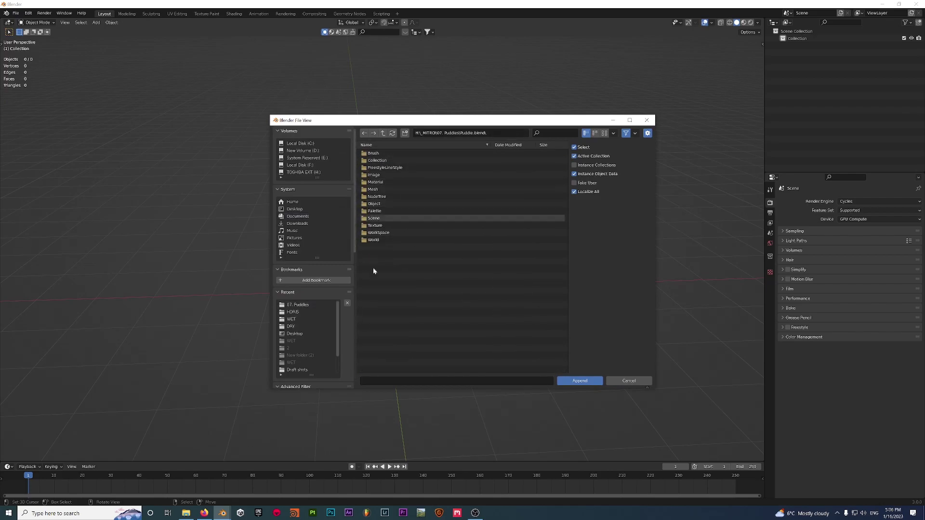
{"action": "double_click", "coordinate": [382, 185]}
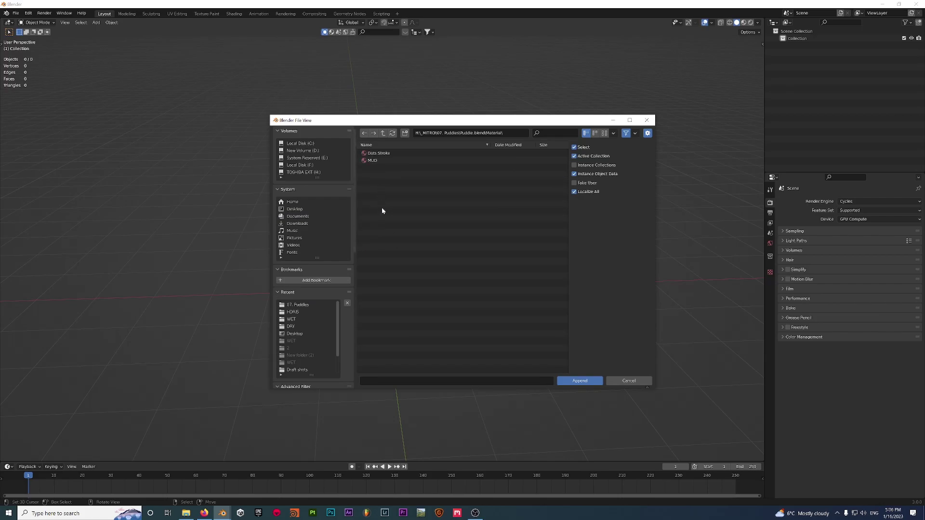
{"action": "left_click", "coordinate": [375, 162]}
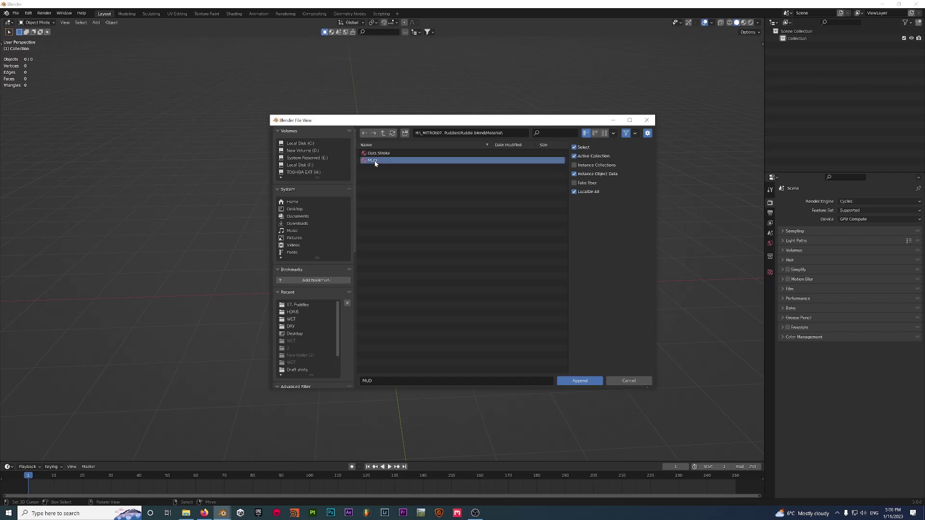
{"action": "double_click", "coordinate": [374, 161]}
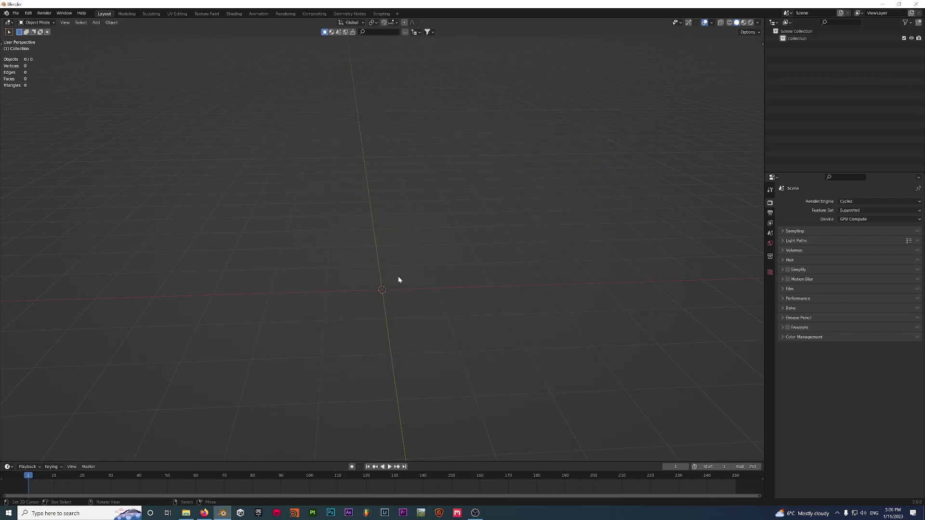
Step: Add a plane to the empty scene and assign the appended MUD material to it
{"action": "key", "text": "shift+a"}
{"action": "mouse_move", "coordinate": [397, 265]}
{"action": "left_click", "coordinate": [426, 268]}
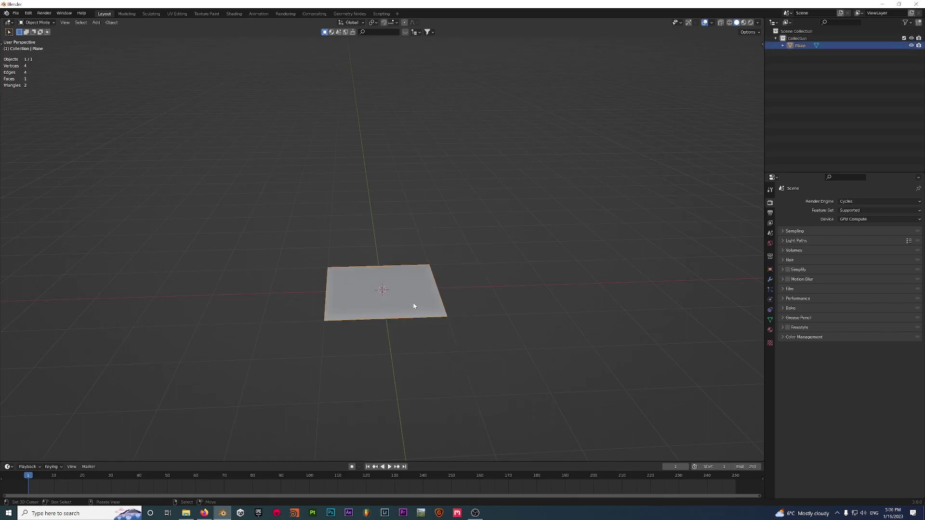
{"action": "scroll", "coordinate": [413, 306], "scroll_direction": "up", "scroll_amount": 4}
{"action": "left_click", "coordinate": [770, 330]}
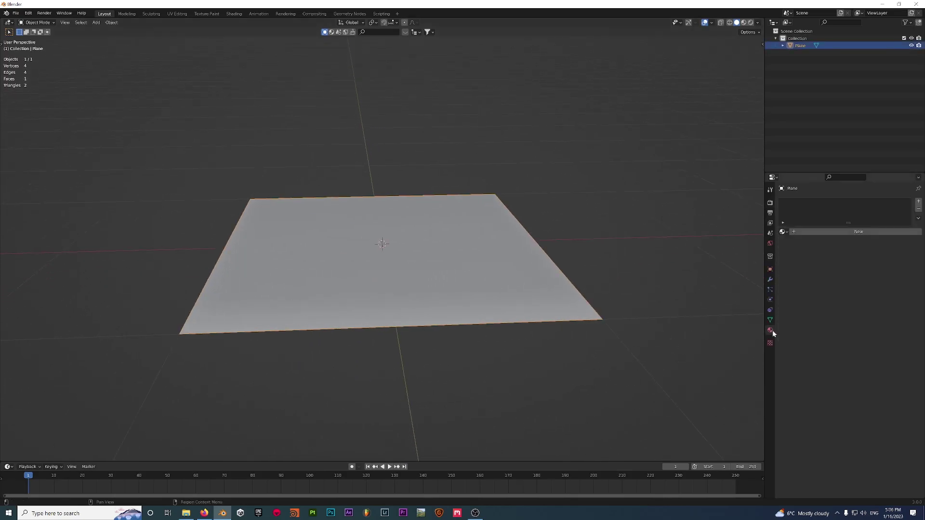
{"action": "left_click", "coordinate": [783, 232]}
{"action": "left_click", "coordinate": [798, 243]}
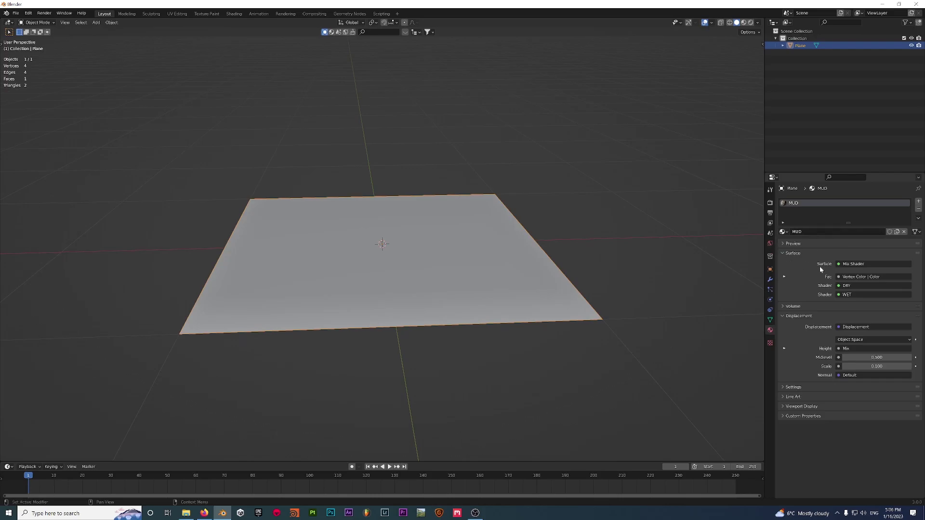
Step: Examine the new plane's full MUD node tree in a maximized node editor in the Shading workspace
{"action": "left_click", "coordinate": [234, 13]}
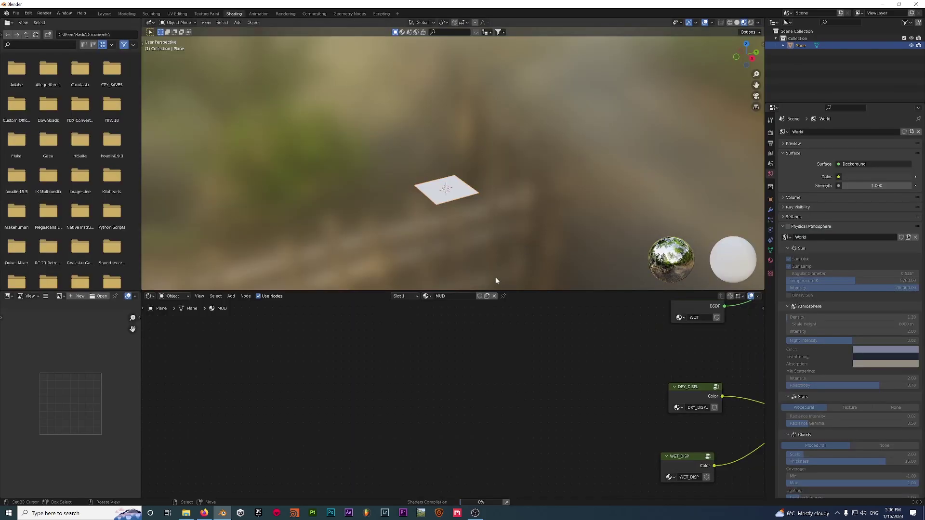
{"action": "key", "text": "Home"}
{"action": "key", "text": "ctrl+space"}
{"action": "key", "text": "Home"}
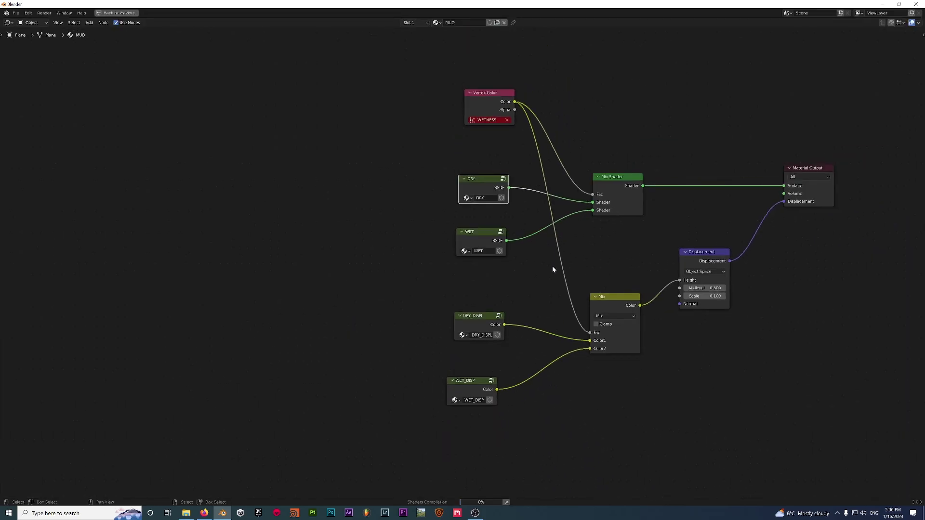
{"action": "left_click", "coordinate": [553, 266]}
{"action": "middle_click_drag", "start_coordinate": [708, 361], "coordinate": [642, 361]}
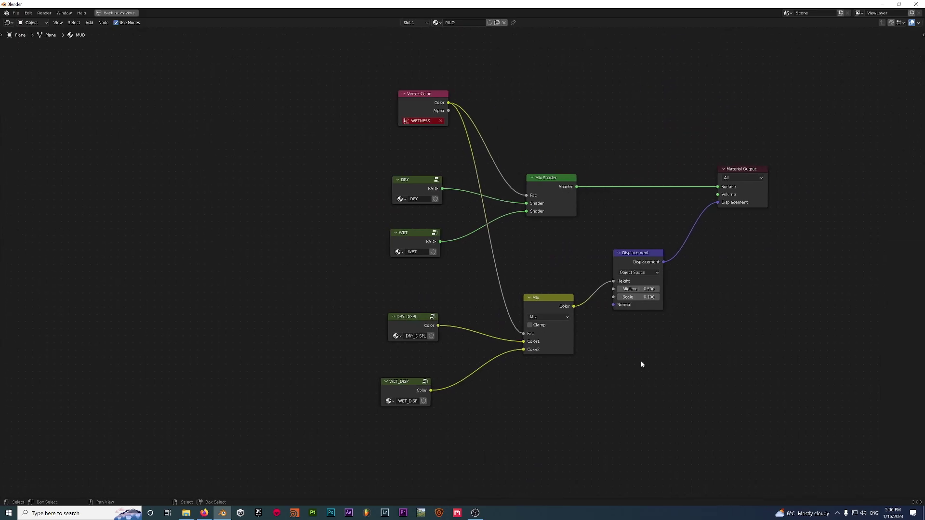
{"action": "scroll", "coordinate": [587, 305], "scroll_direction": "up", "scroll_amount": 1}
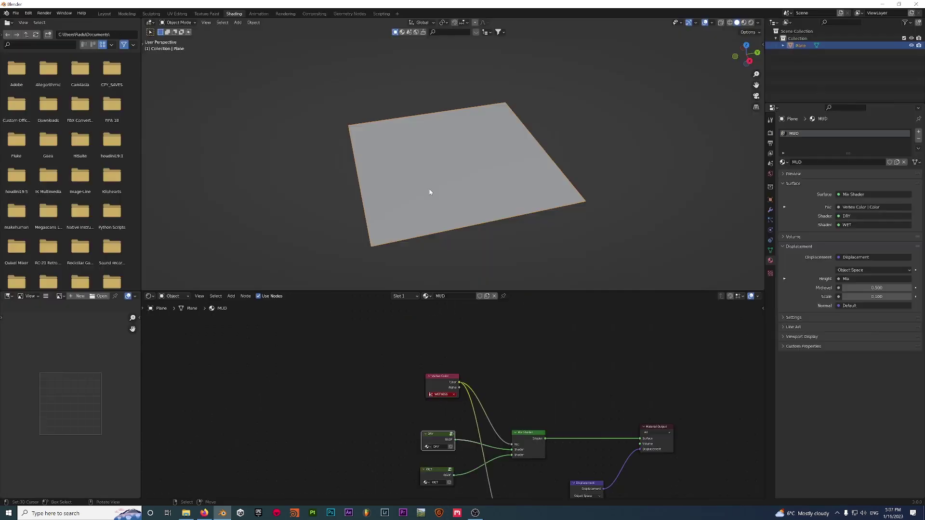
Step: Restore the full Shading layout and check the plane's mesh data for the vertex color layer named in the WETNESS node
{"action": "middle_click_drag", "start_coordinate": [429, 193], "coordinate": [420, 192]}
{"action": "left_click", "coordinate": [184, 24]}
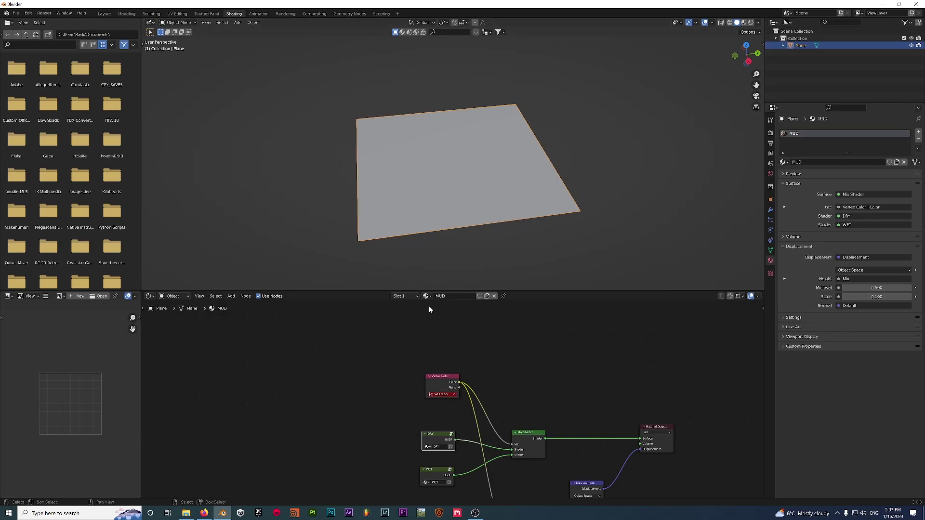
{"action": "scroll", "coordinate": [451, 391], "scroll_direction": "up", "scroll_amount": 3}
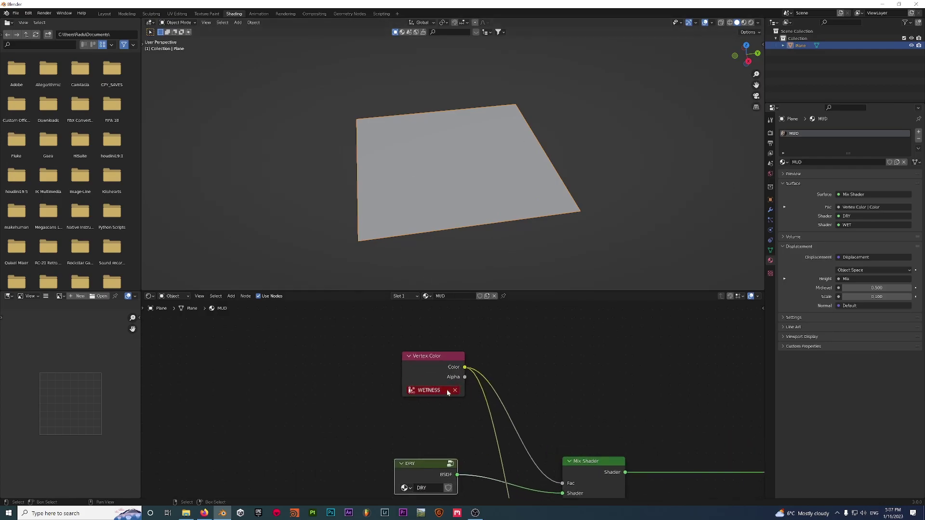
{"action": "left_click", "coordinate": [771, 250]}
{"action": "left_click", "coordinate": [802, 242]}
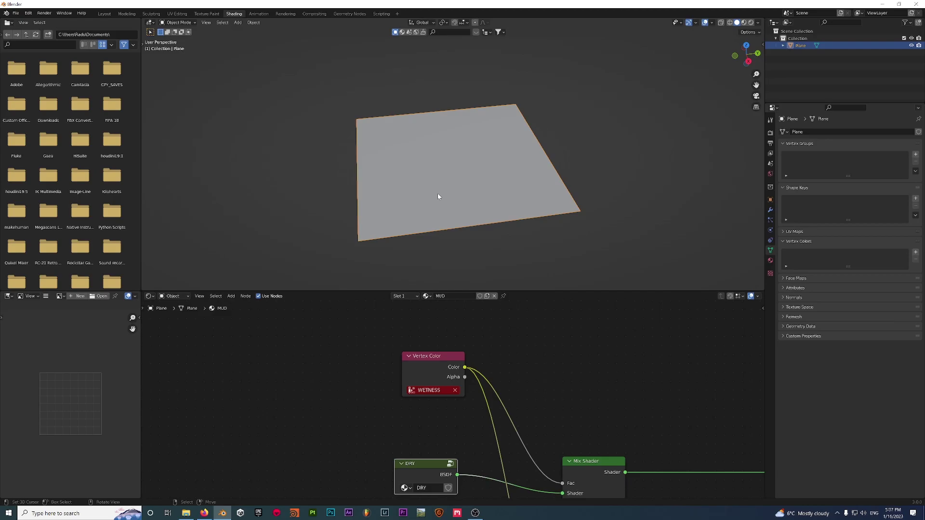
Step: Snap the 3D cursor to the plane's center in the Layout workspace
{"action": "left_click", "coordinate": [104, 14]}
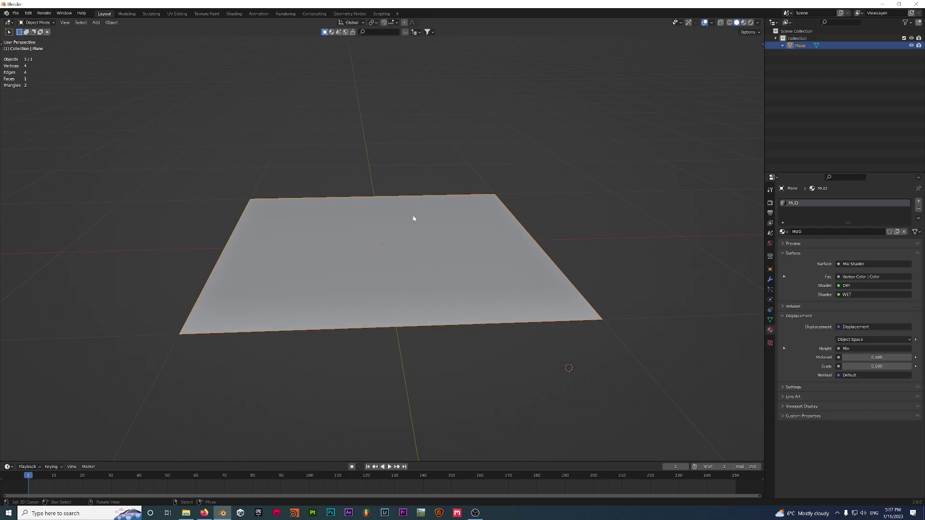
{"action": "key", "text": "shift+s"}
{"action": "left_click", "coordinate": [405, 259]}
{"action": "middle_click_drag", "start_coordinate": [436, 244], "coordinate": [453, 265]}
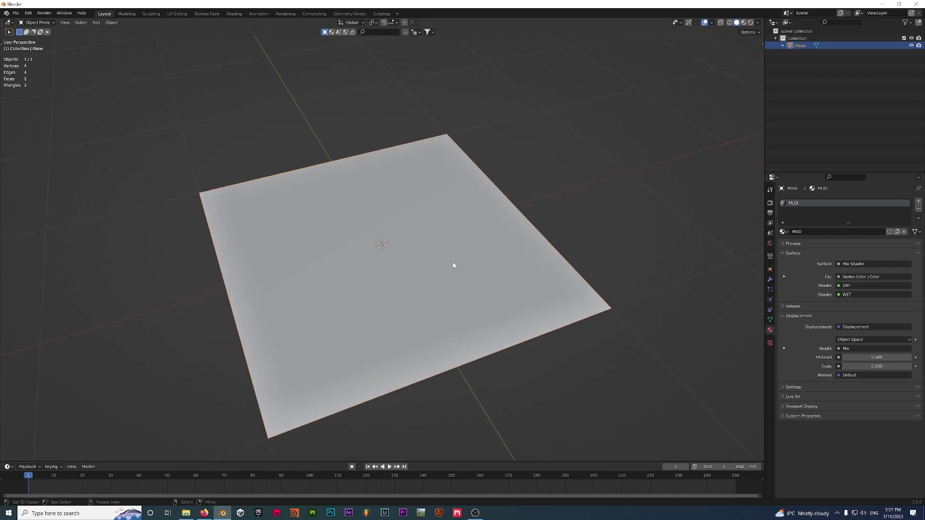
{"action": "scroll", "coordinate": [453, 265], "scroll_direction": "down", "scroll_amount": 1}
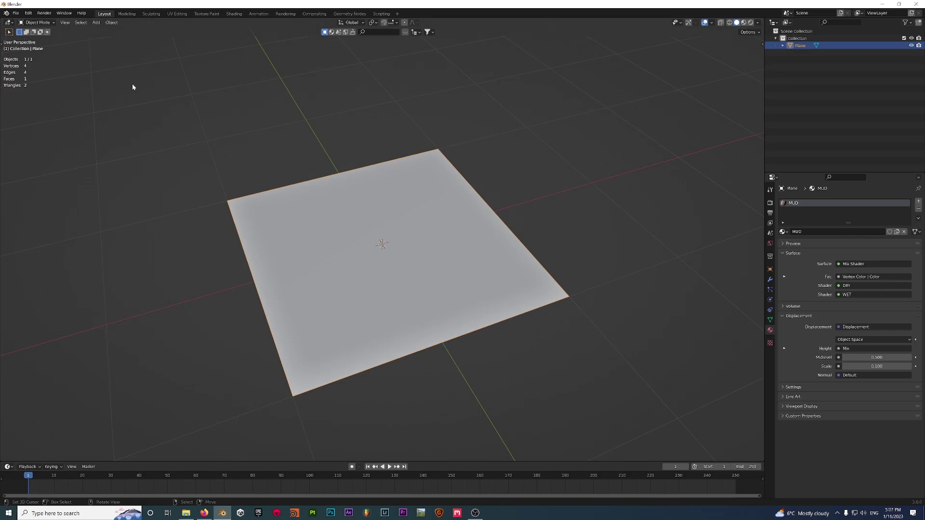
{"action": "left_click", "coordinate": [16, 13]}
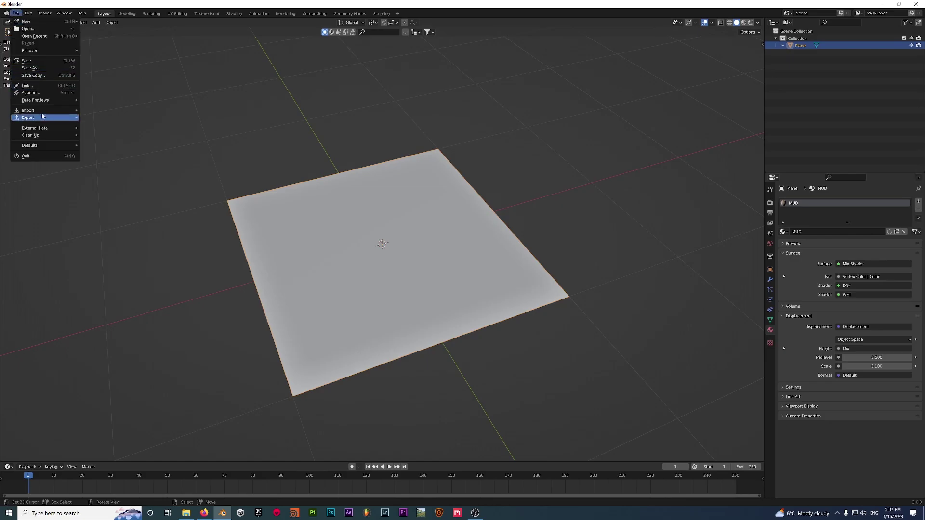
{"action": "left_click", "coordinate": [38, 94]}
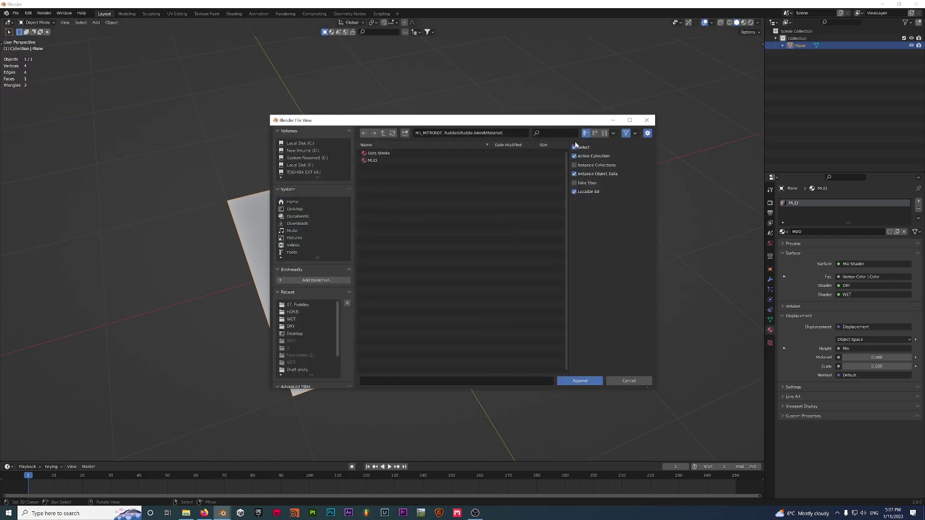
{"action": "left_click", "coordinate": [646, 120]}
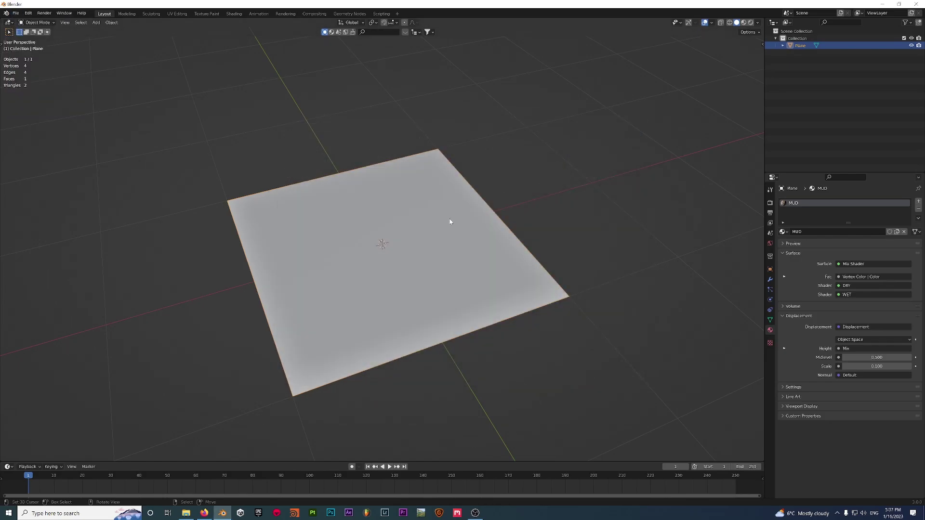